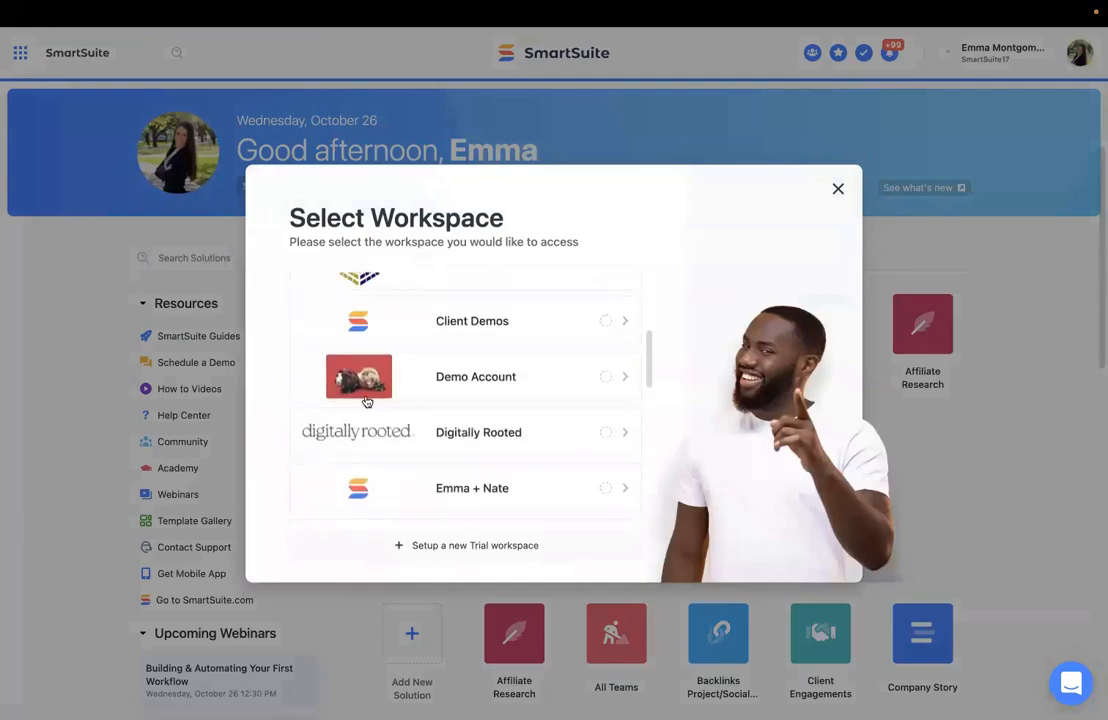
Switch to the Client Demos workspace and open the Projects table of the Project Management - Webinar solution
{"action": "left_click", "coordinate": [462, 321]}
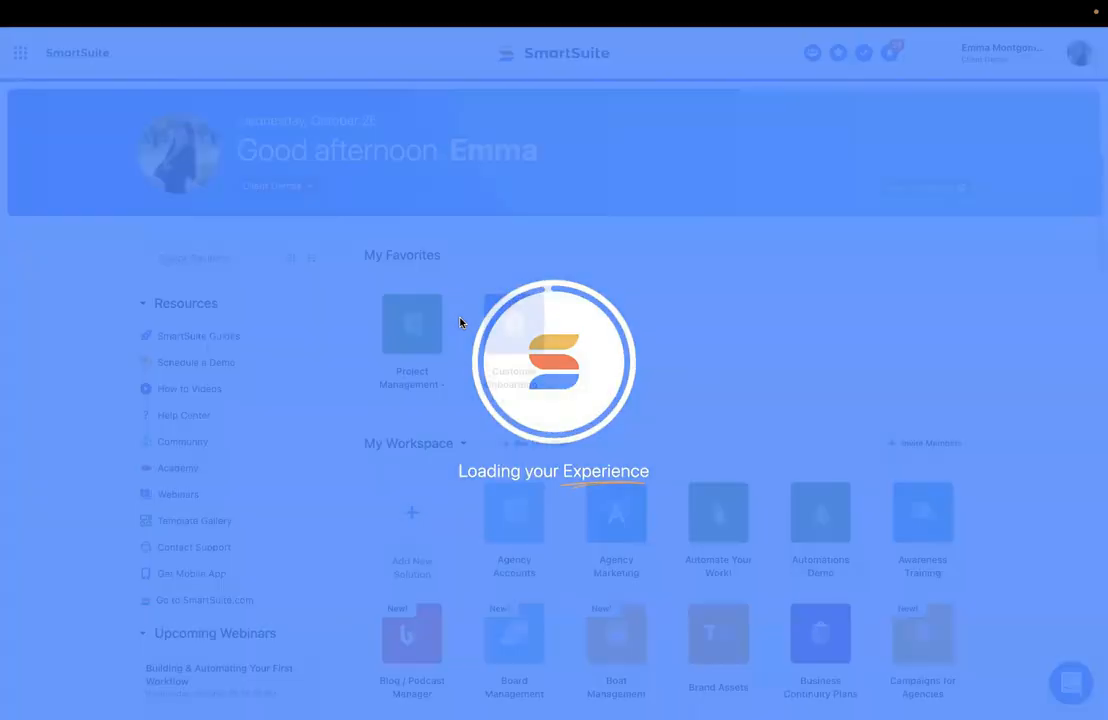
{"action": "scroll", "coordinate": [452, 424], "scroll_direction": "down", "scroll_amount": 1}
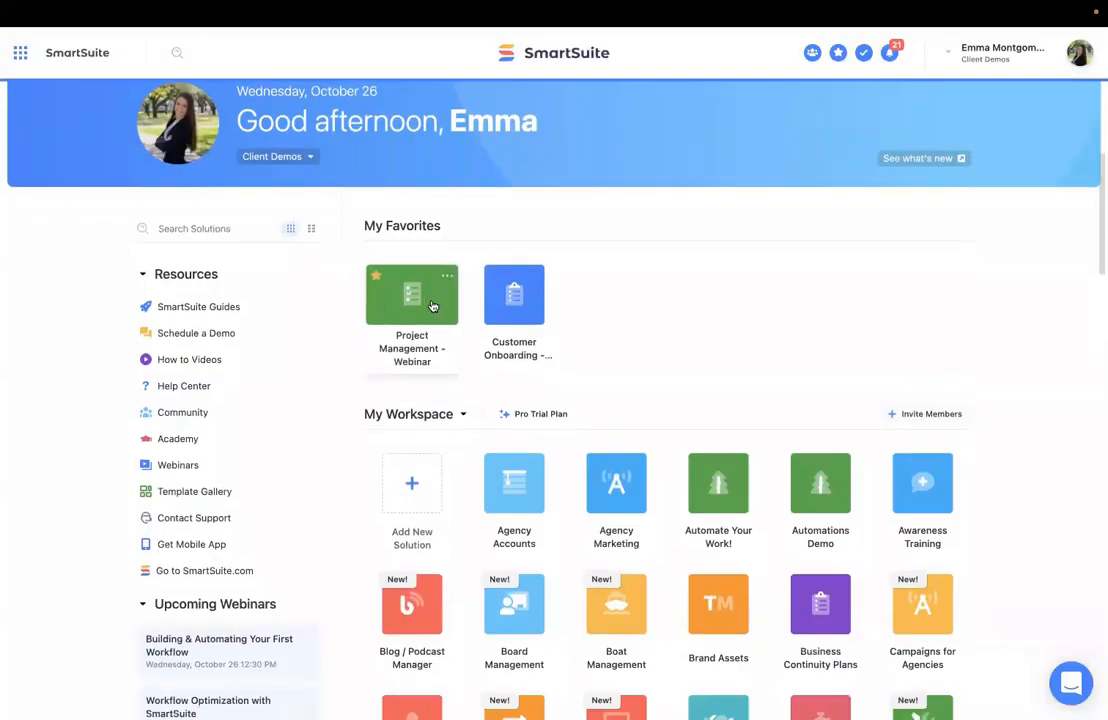
{"action": "left_click", "coordinate": [433, 304]}
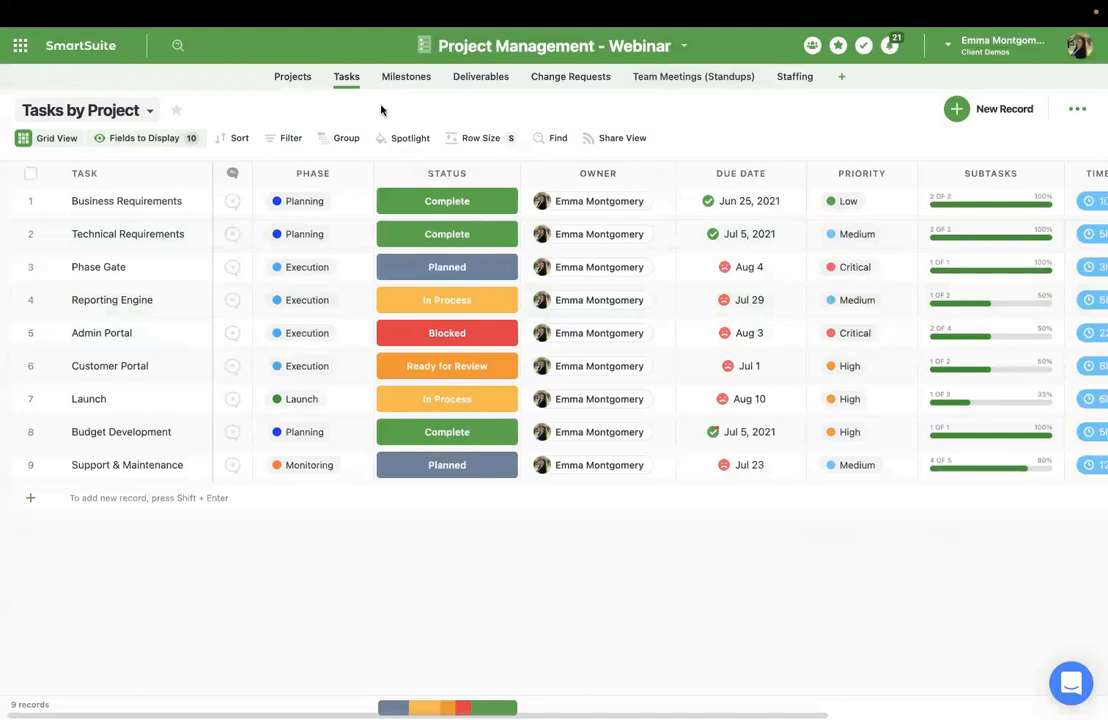
{"action": "left_click", "coordinate": [288, 79]}
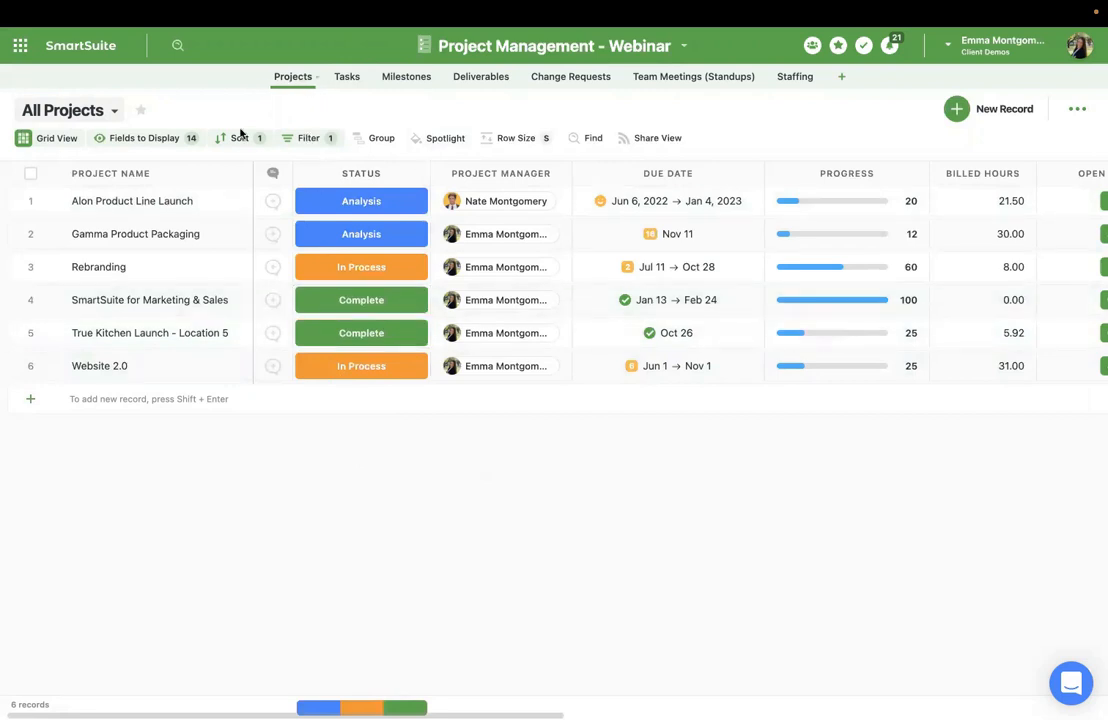
Search the field types that can be added to the right of Status for the Status type
{"action": "left_click", "coordinate": [177, 201]}
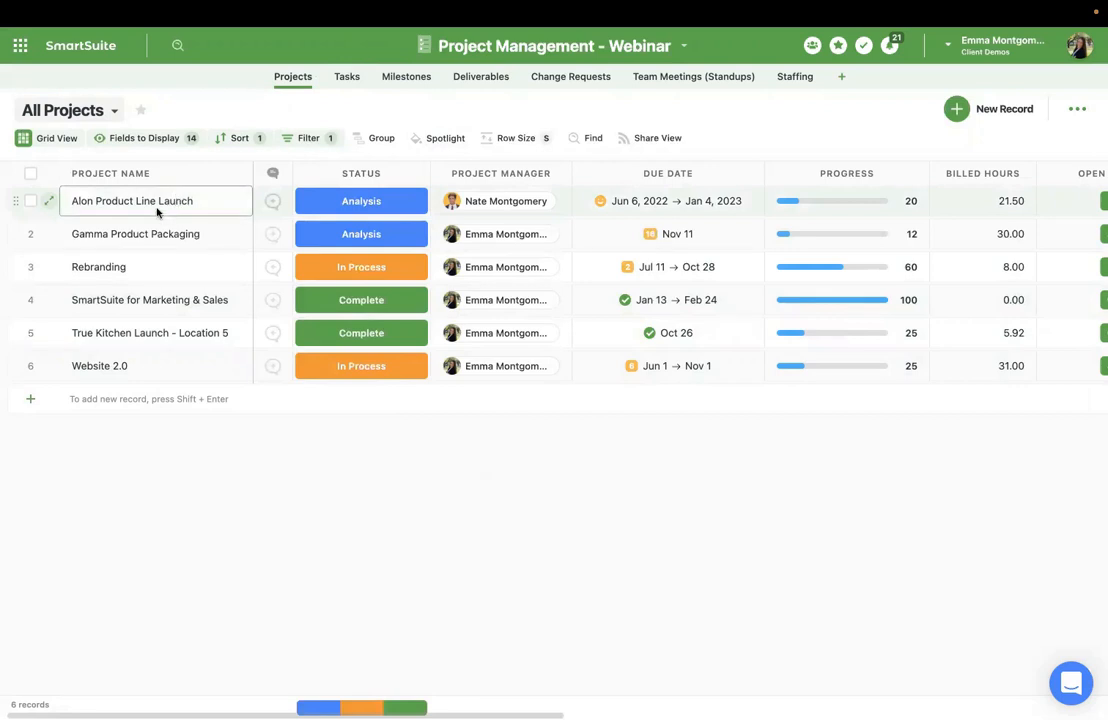
{"action": "left_click", "coordinate": [176, 203]}
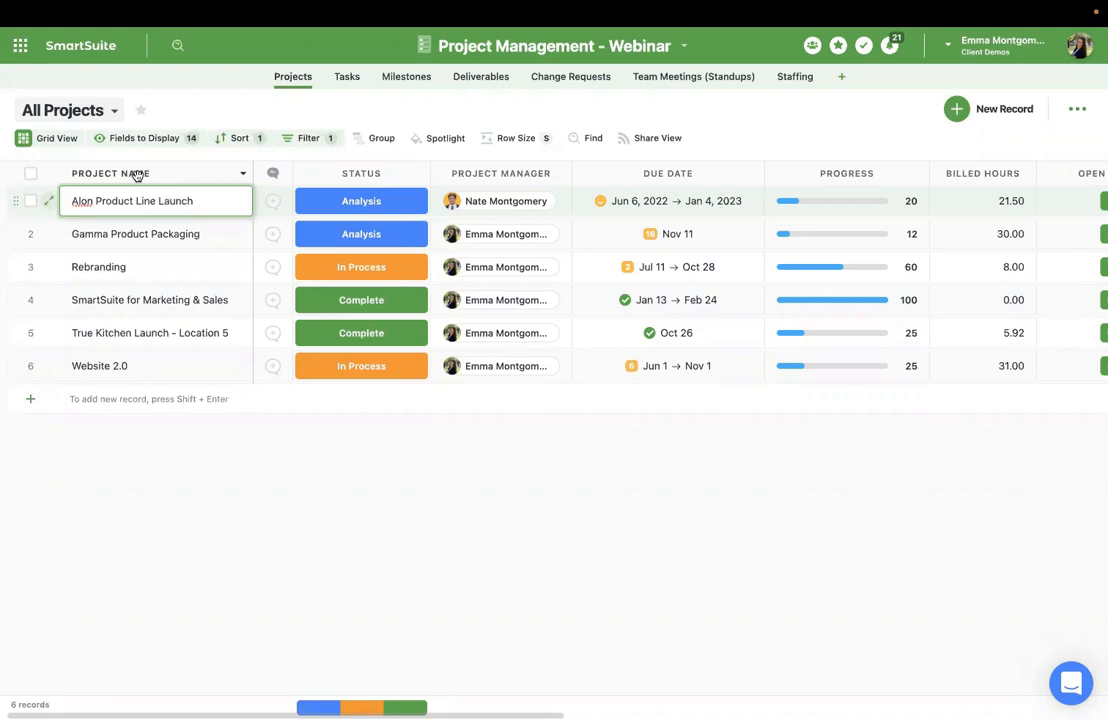
{"action": "left_click", "coordinate": [418, 171]}
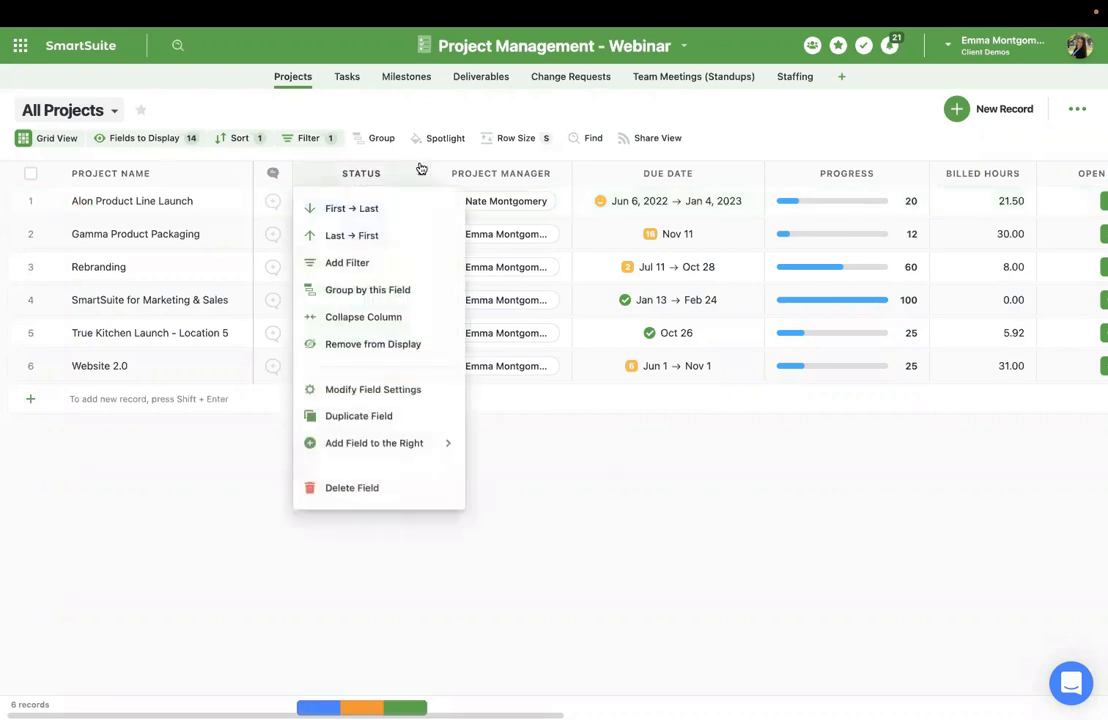
{"action": "mouse_move", "coordinate": [376, 440]}
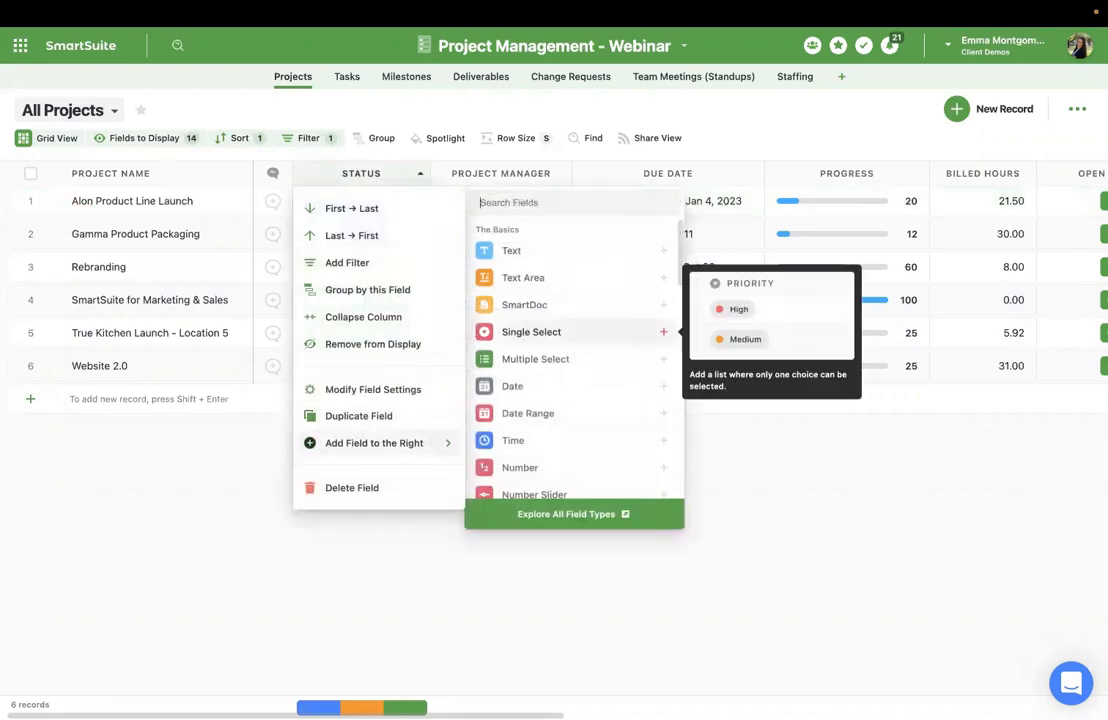
{"action": "type", "text": "stat"}
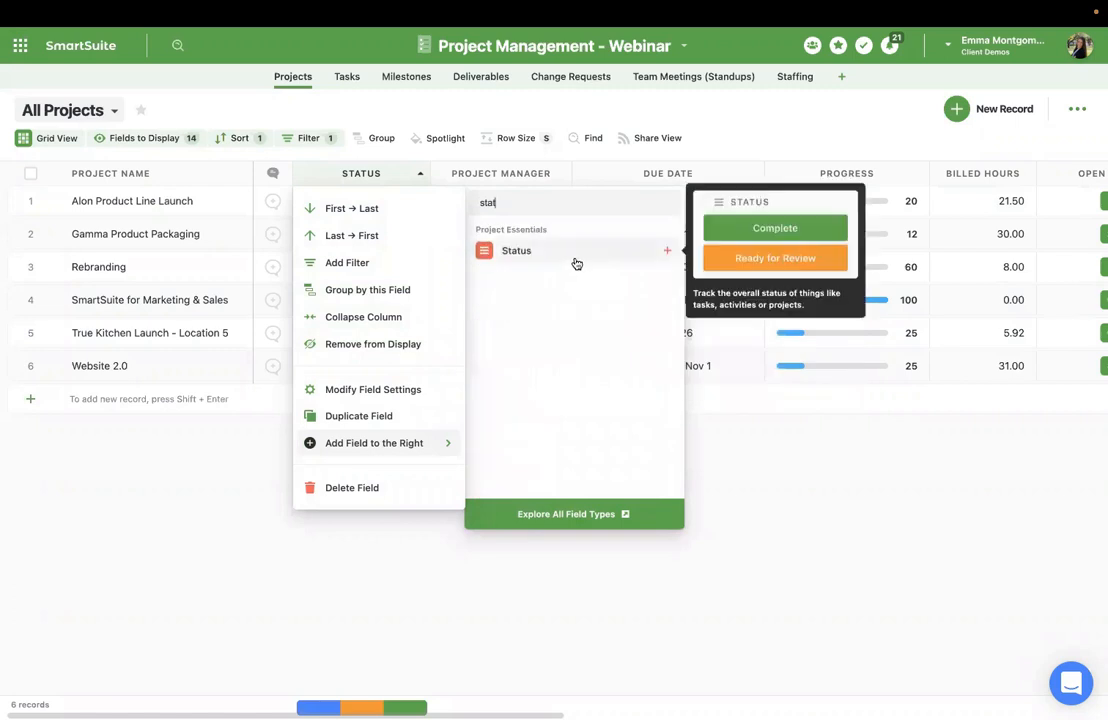
{"action": "left_click", "coordinate": [255, 465]}
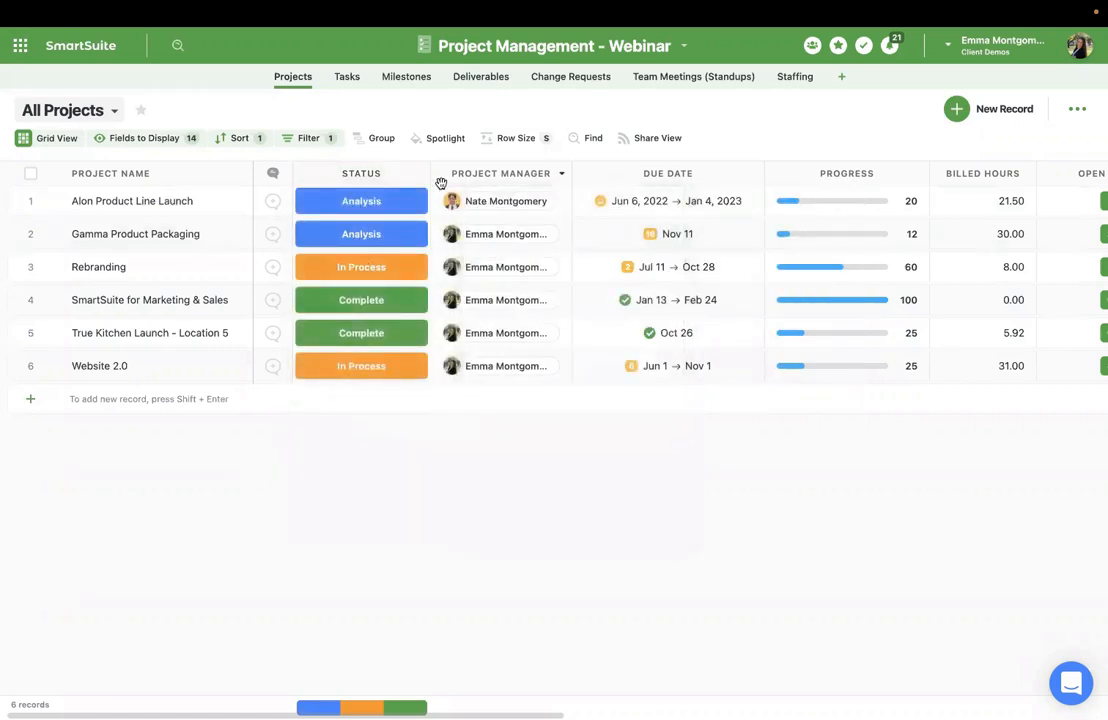
Set the Progress slider of the Alon Product Line Launch project to 32
{"action": "left_click", "coordinate": [561, 176]}
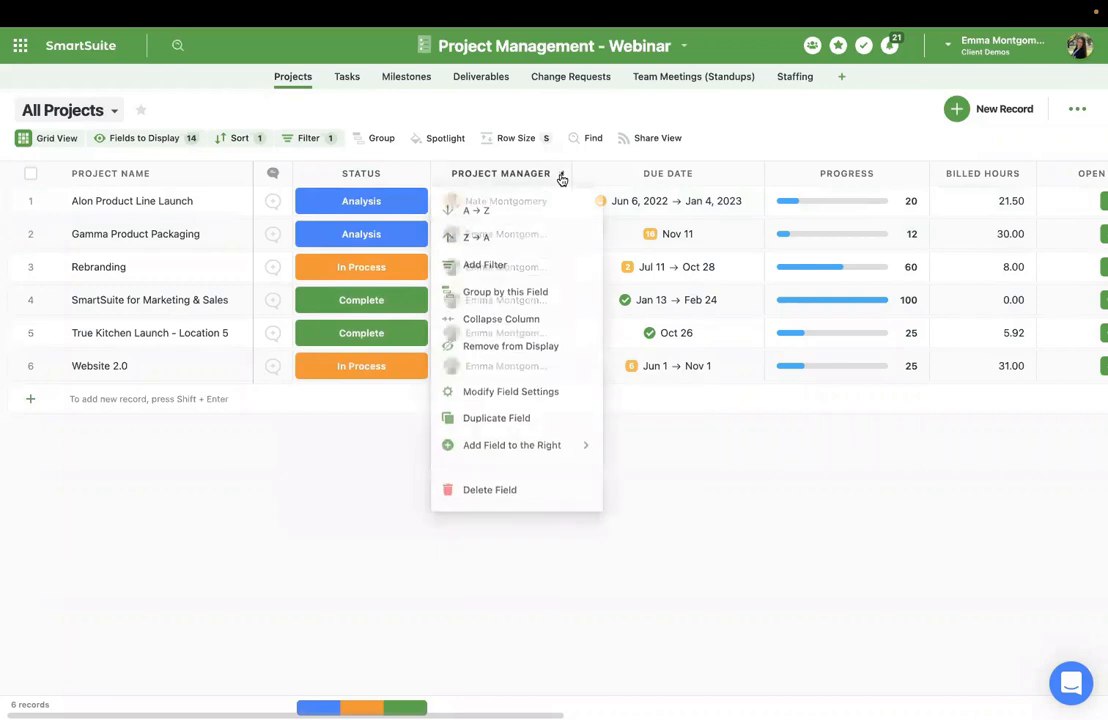
{"action": "left_click", "coordinate": [562, 177]}
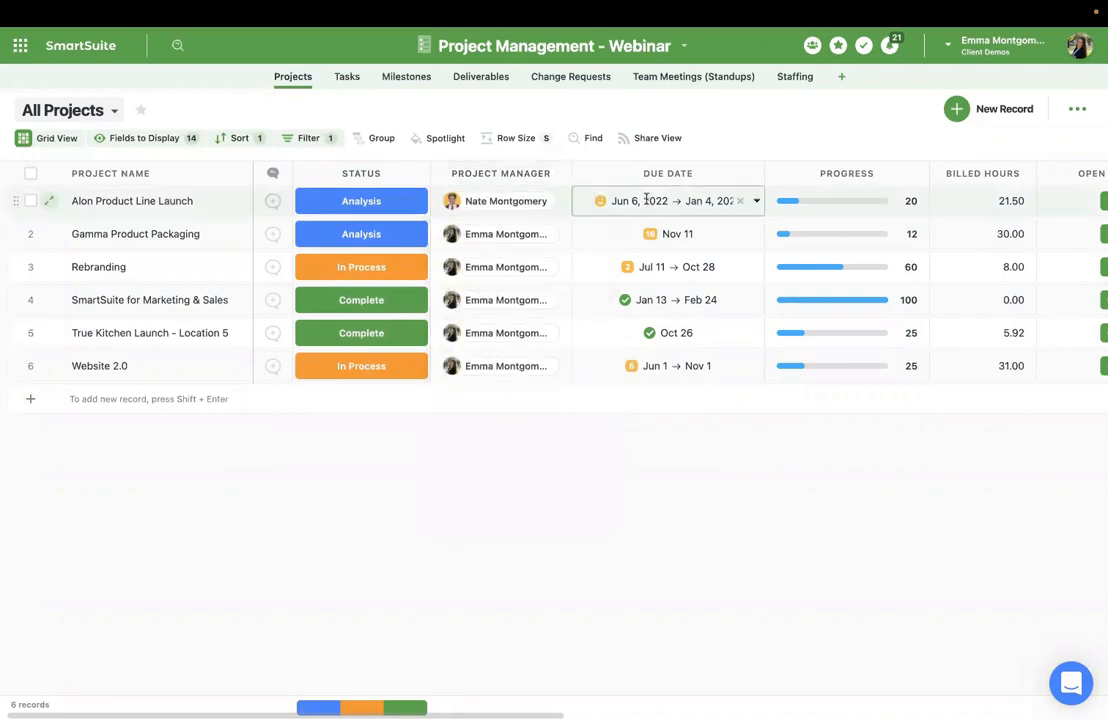
{"action": "scroll", "coordinate": [647, 201], "scroll_direction": "right", "scroll_amount": 2}
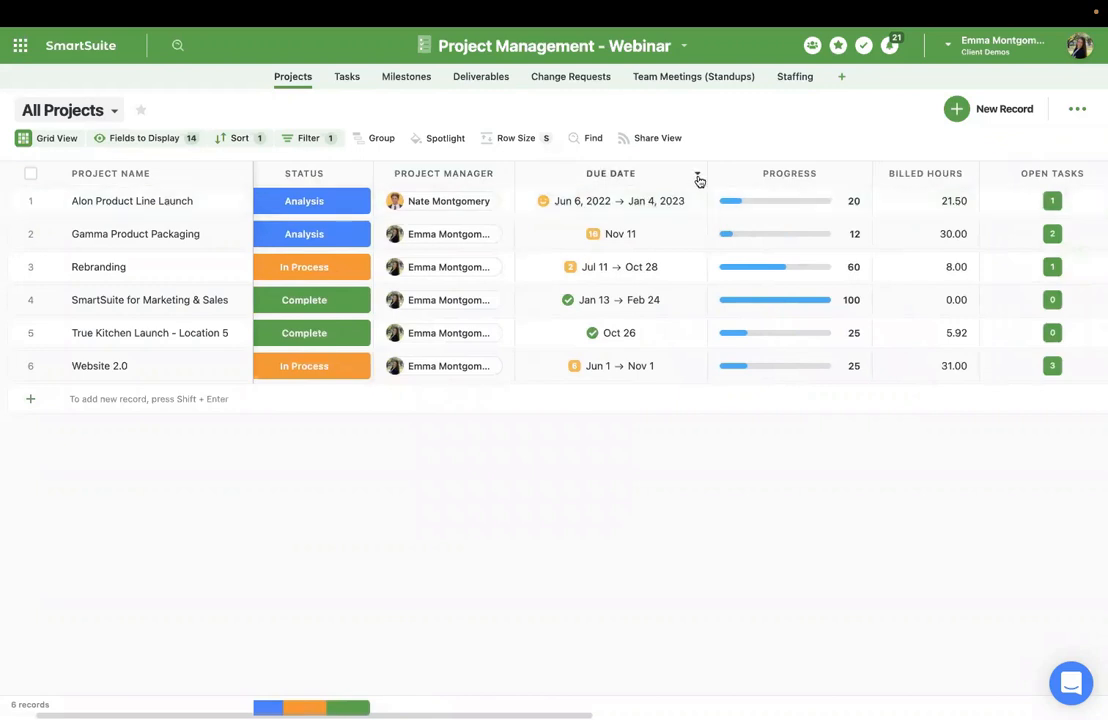
{"action": "scroll", "coordinate": [645, 205], "scroll_direction": "right", "scroll_amount": 2}
{"action": "left_click", "coordinate": [812, 173]}
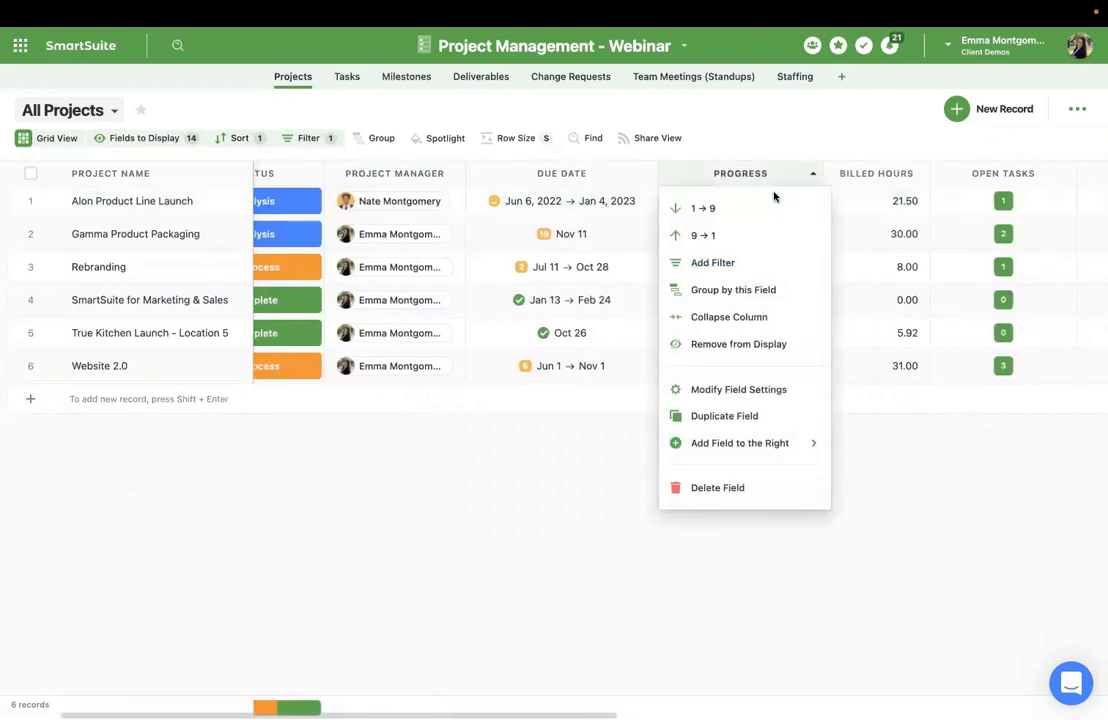
{"action": "left_click", "coordinate": [741, 173]}
{"action": "left_click_drag", "start_coordinate": [739, 208], "coordinate": [707, 205]}
{"action": "scroll", "coordinate": [734, 247], "scroll_direction": "right", "scroll_amount": 5}
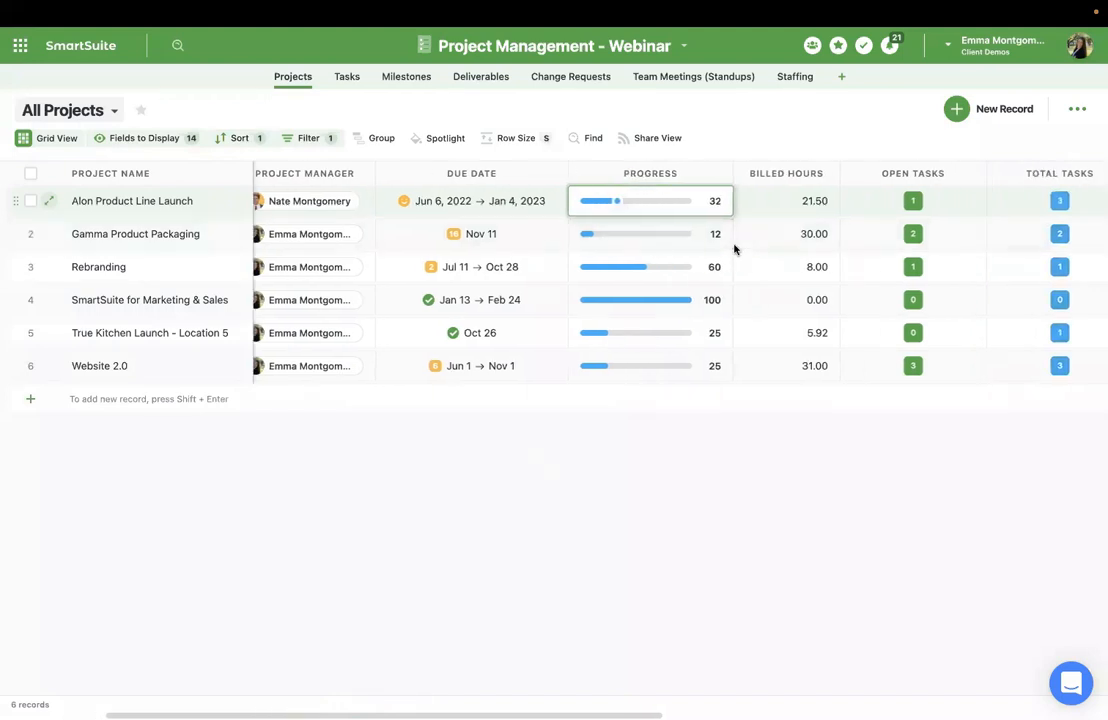
{"action": "left_click", "coordinate": [910, 174]}
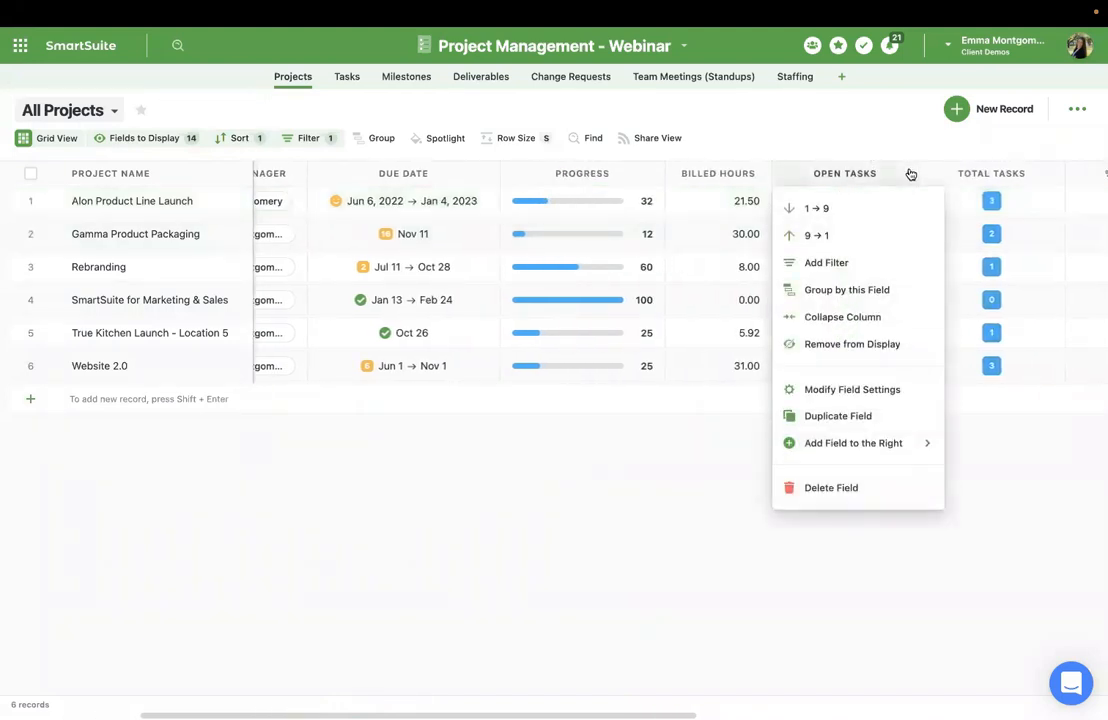
{"action": "left_click", "coordinate": [826, 446]}
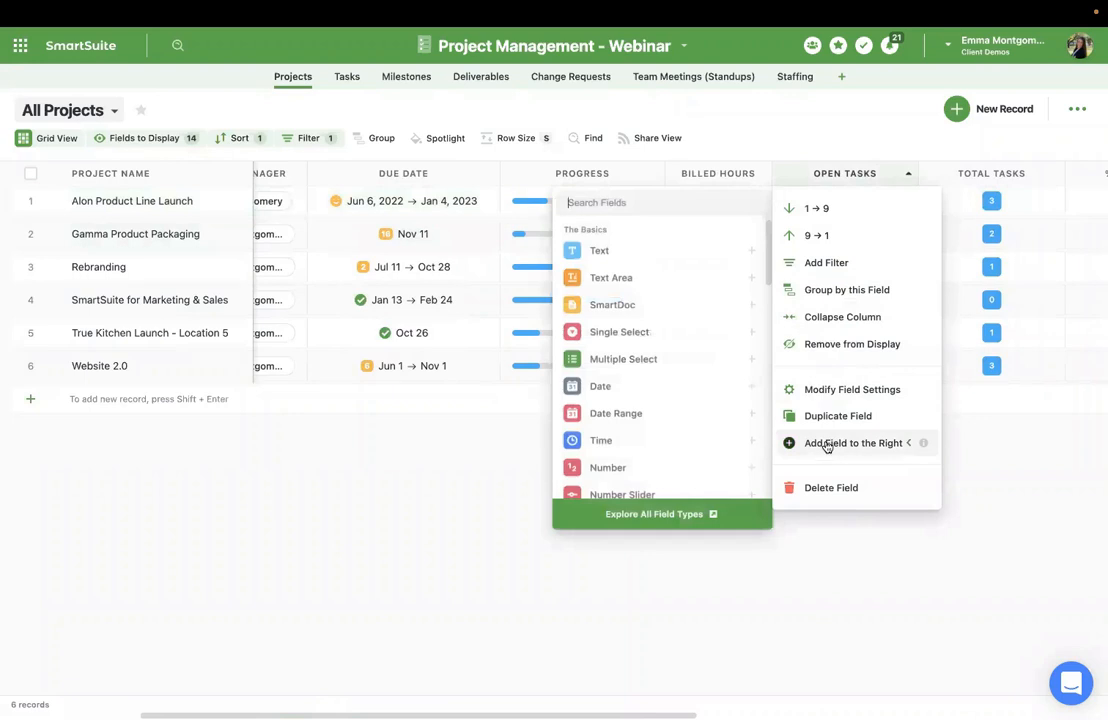
{"action": "type", "text": "coun"}
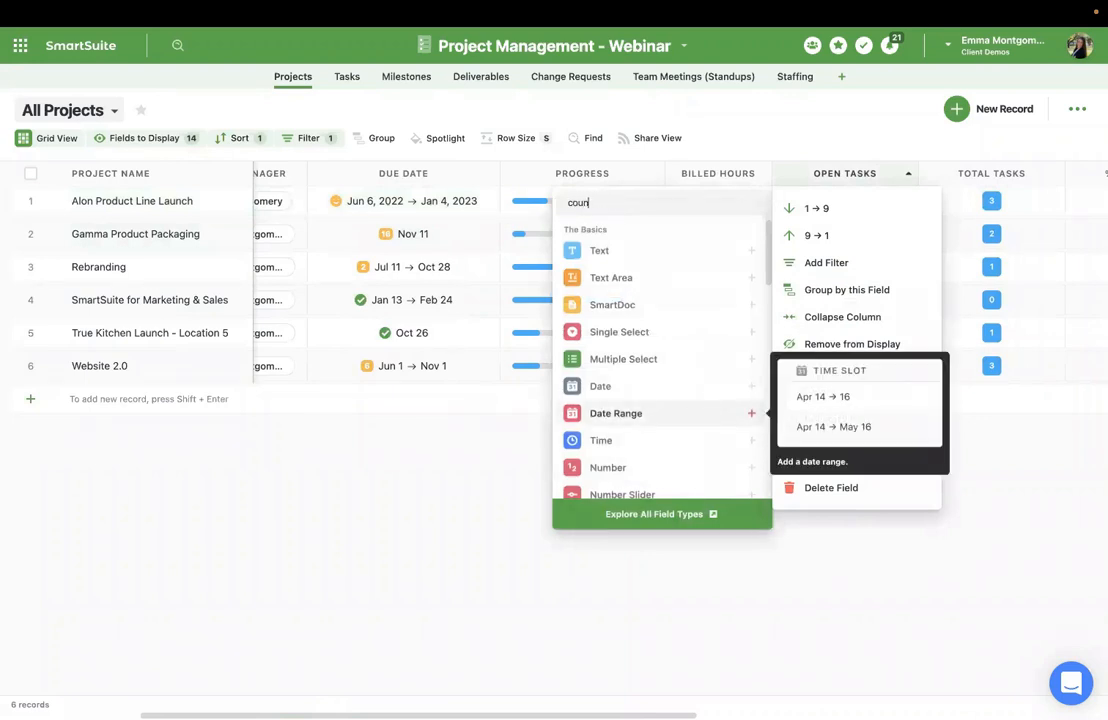
{"action": "type", "text": "r"}
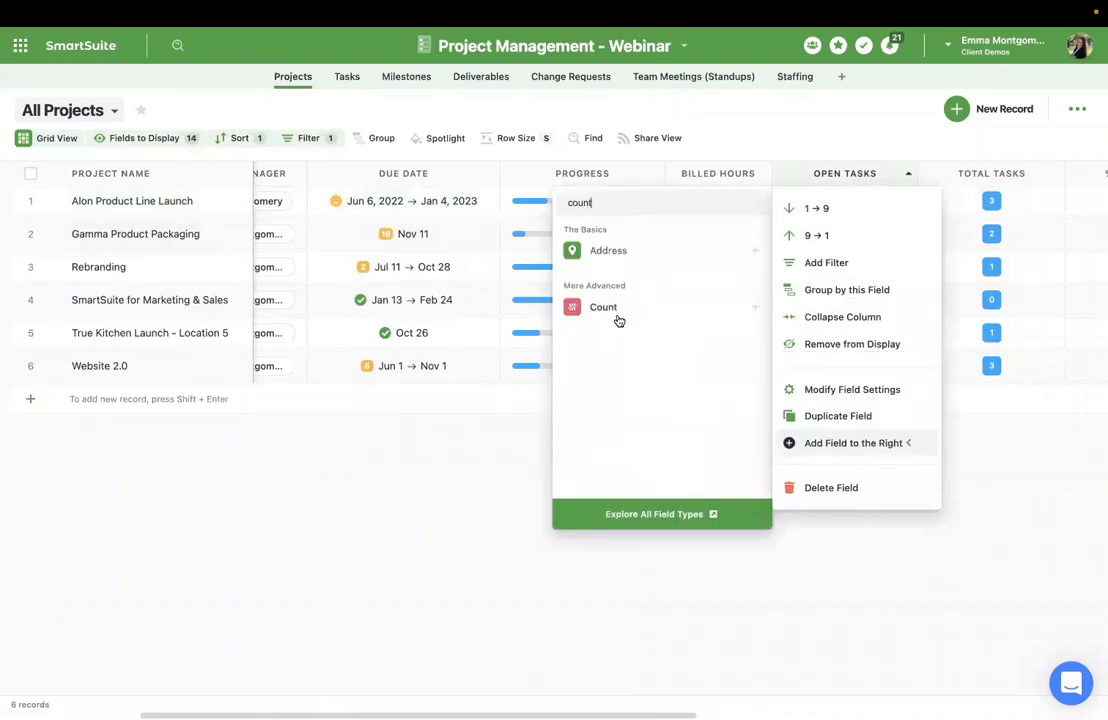
{"action": "left_click", "coordinate": [604, 307]}
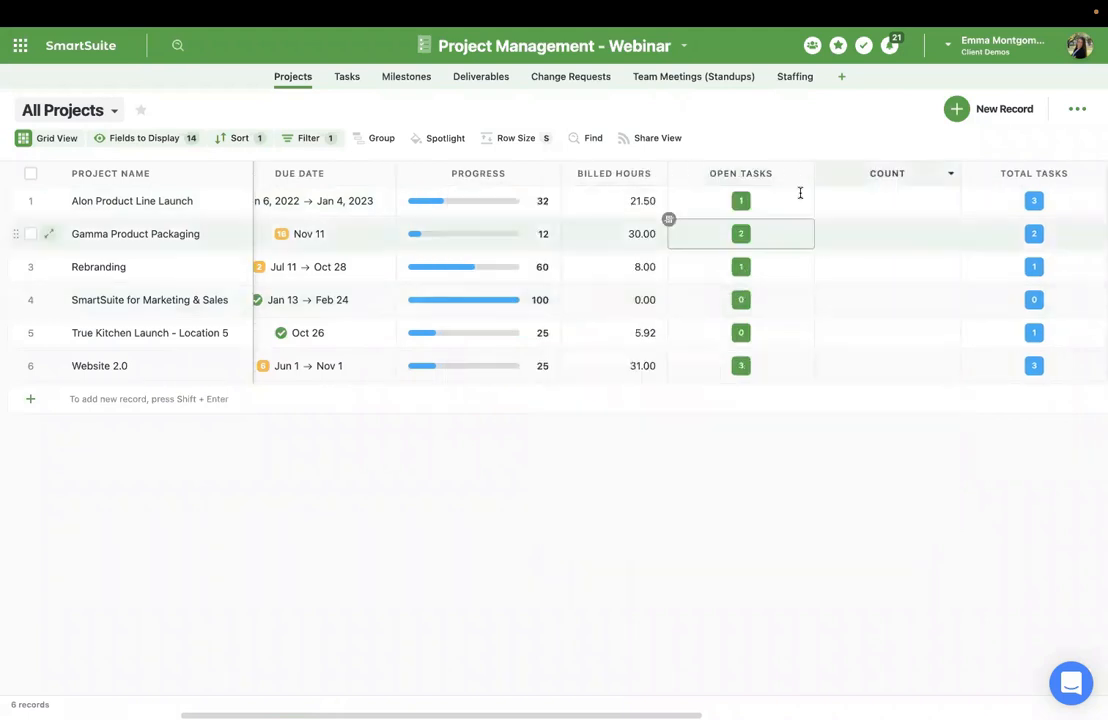
{"action": "left_click", "coordinate": [952, 177]}
{"action": "left_click", "coordinate": [952, 177]}
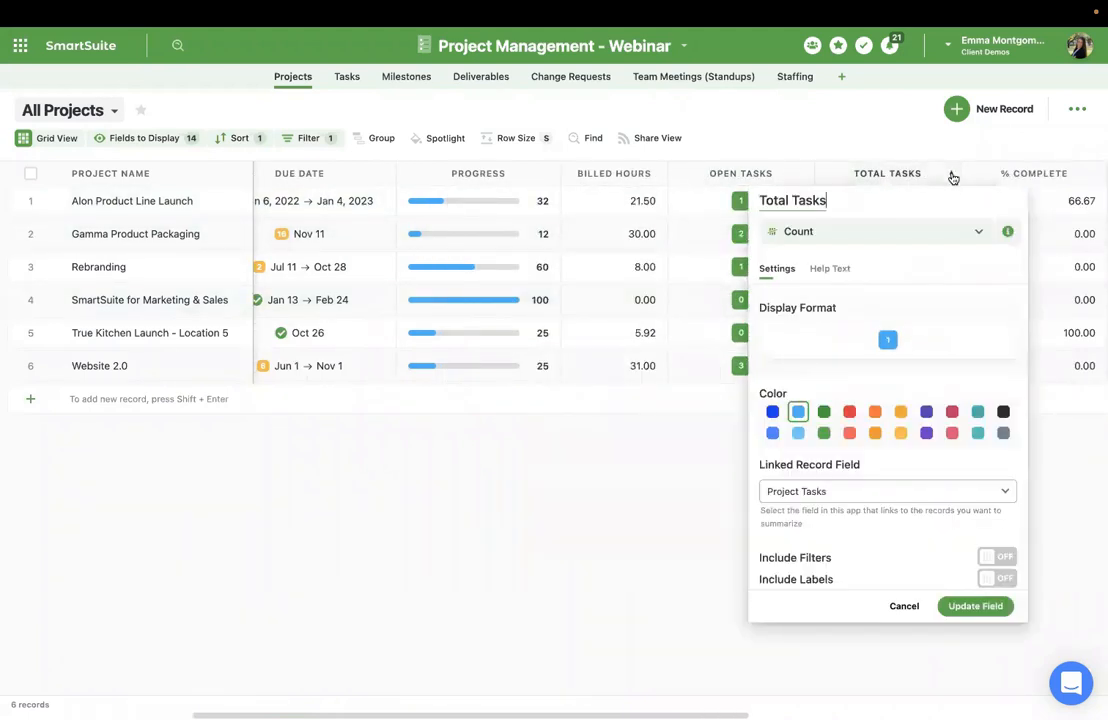
{"action": "left_click", "coordinate": [894, 152]}
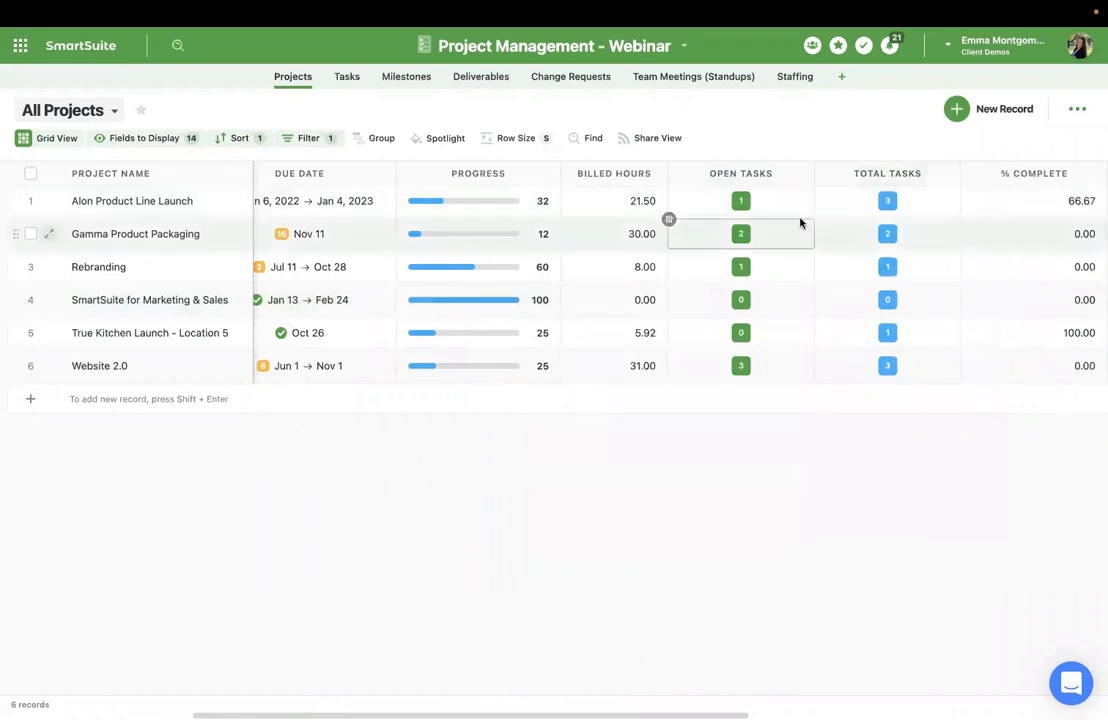
Insert a Single Select field to the right of Status and name it Project Type
{"action": "scroll", "coordinate": [655, 203], "scroll_direction": "right", "scroll_amount": 2}
{"action": "scroll", "coordinate": [851, 237], "scroll_direction": "right", "scroll_amount": 8}
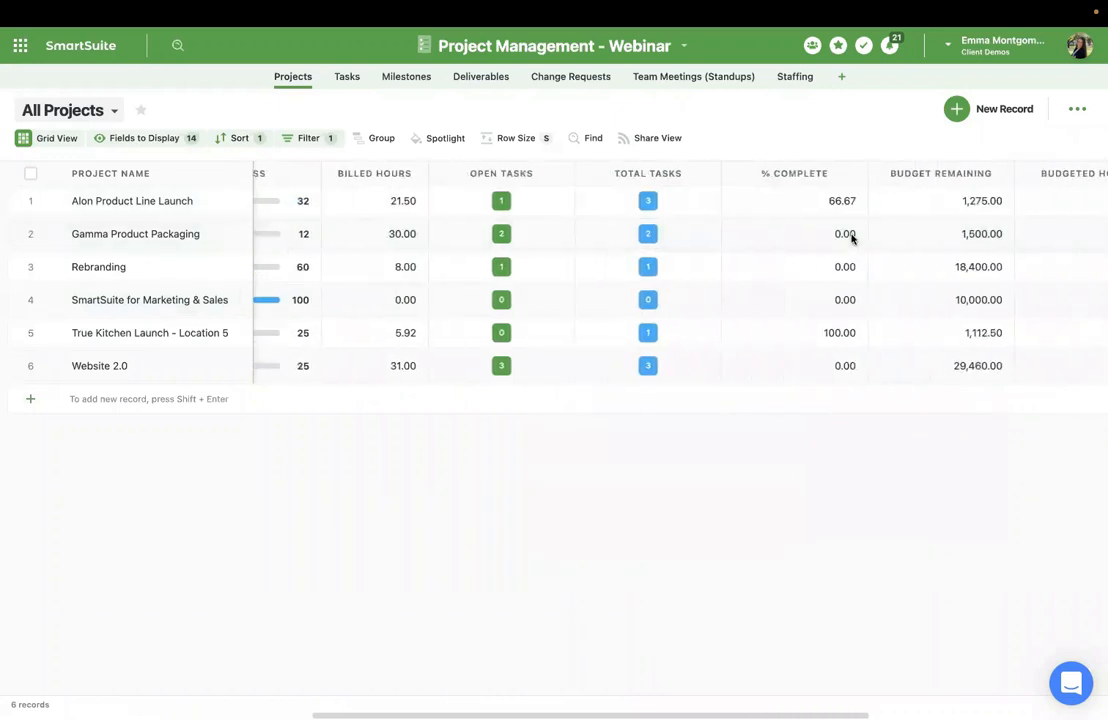
{"action": "scroll", "coordinate": [851, 237], "scroll_direction": "left", "scroll_amount": 12}
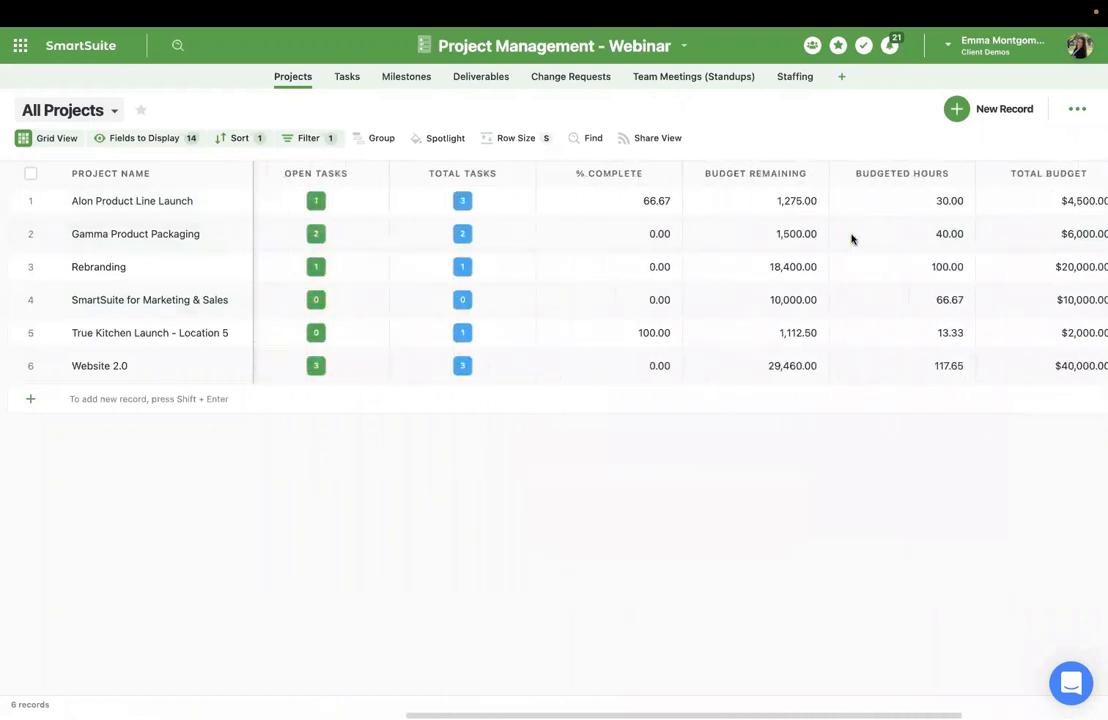
{"action": "scroll", "coordinate": [851, 237], "scroll_direction": "left", "scroll_amount": 1}
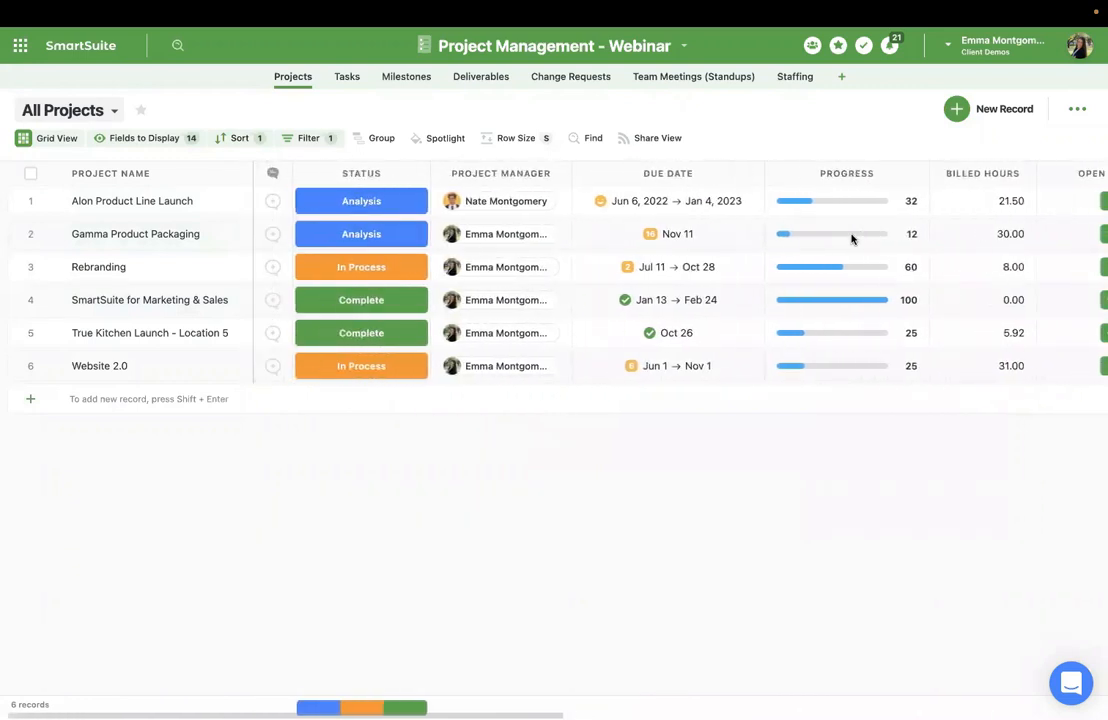
{"action": "scroll", "coordinate": [851, 237], "scroll_direction": "left", "scroll_amount": 1}
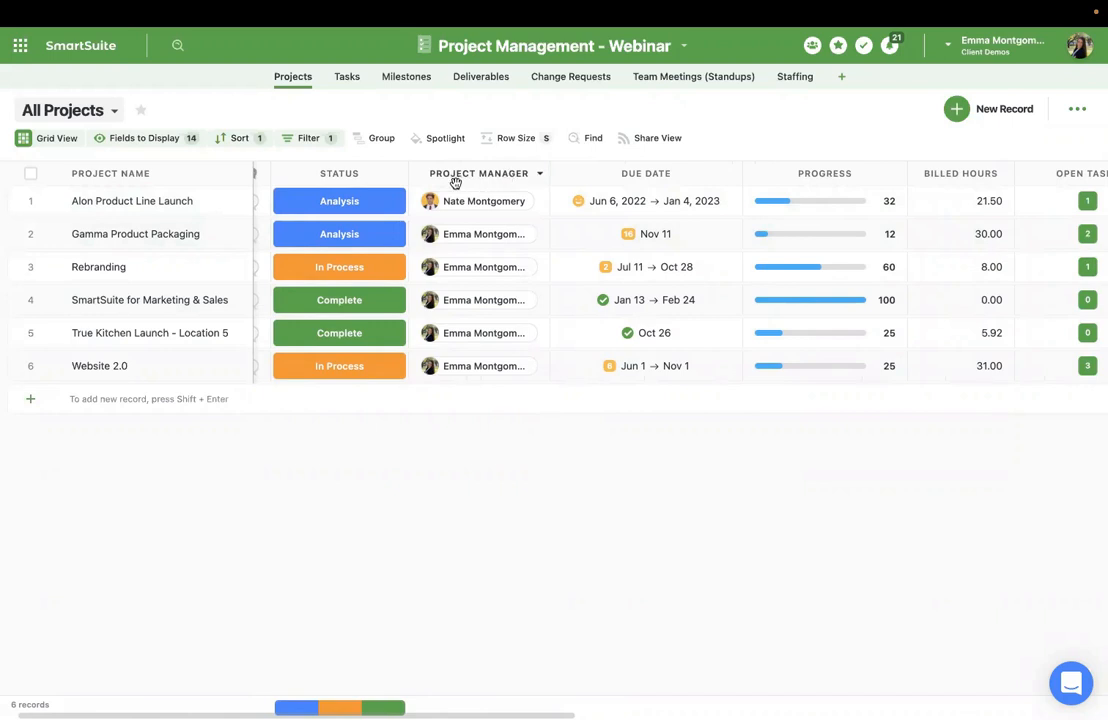
{"action": "left_click", "coordinate": [420, 173]}
{"action": "mouse_move", "coordinate": [359, 443]}
{"action": "type", "text": "single"}
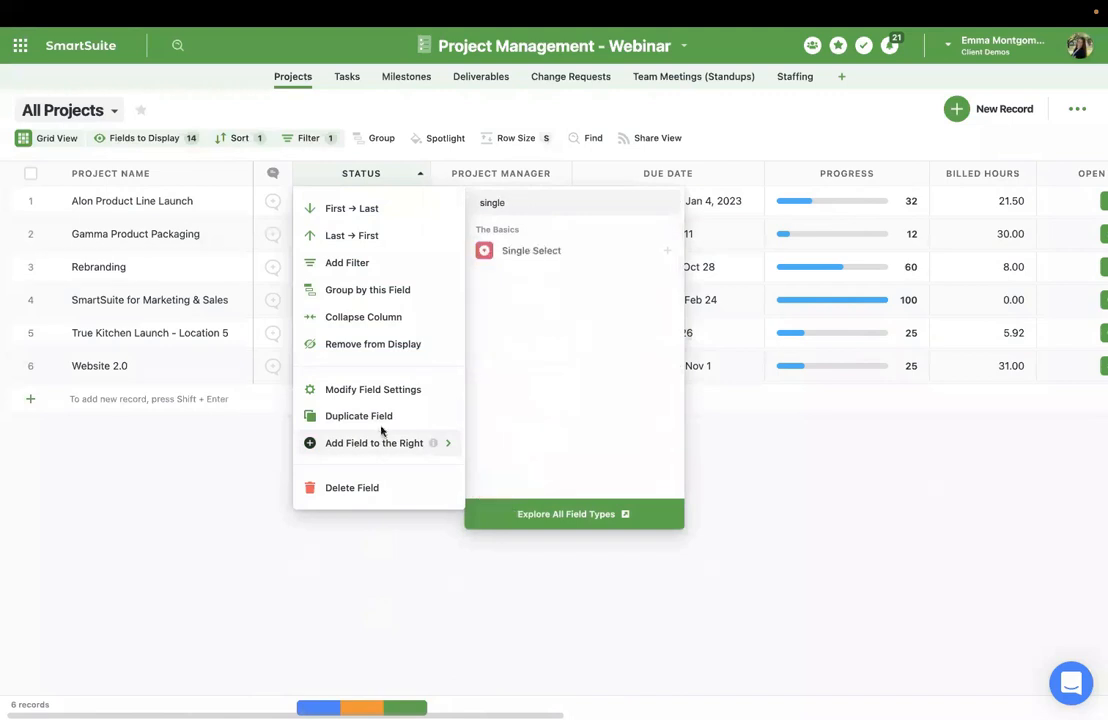
{"action": "left_click", "coordinate": [548, 258]}
{"action": "triple_click", "coordinate": [414, 200]}
{"action": "type", "text": "Project Type"}
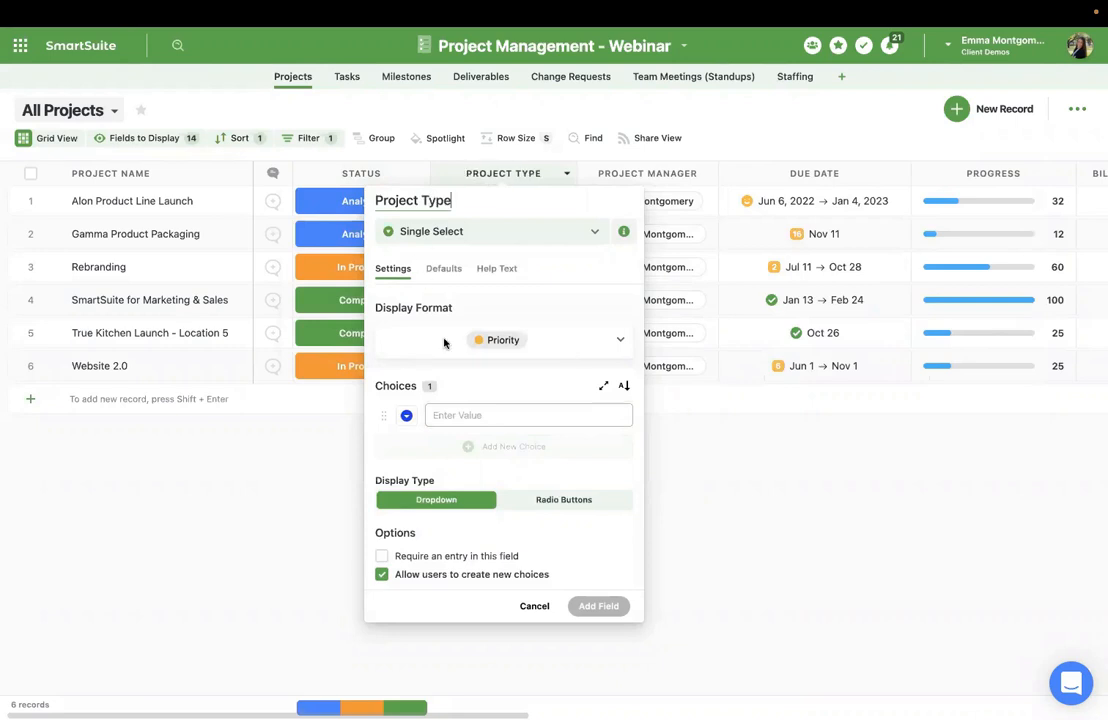
Give the Project Type field the choices Project Type 1, Project Type 2 and Project Type 3, and add the field to the table
{"action": "left_click", "coordinate": [451, 414]}
{"action": "type", "text": "Pr"}
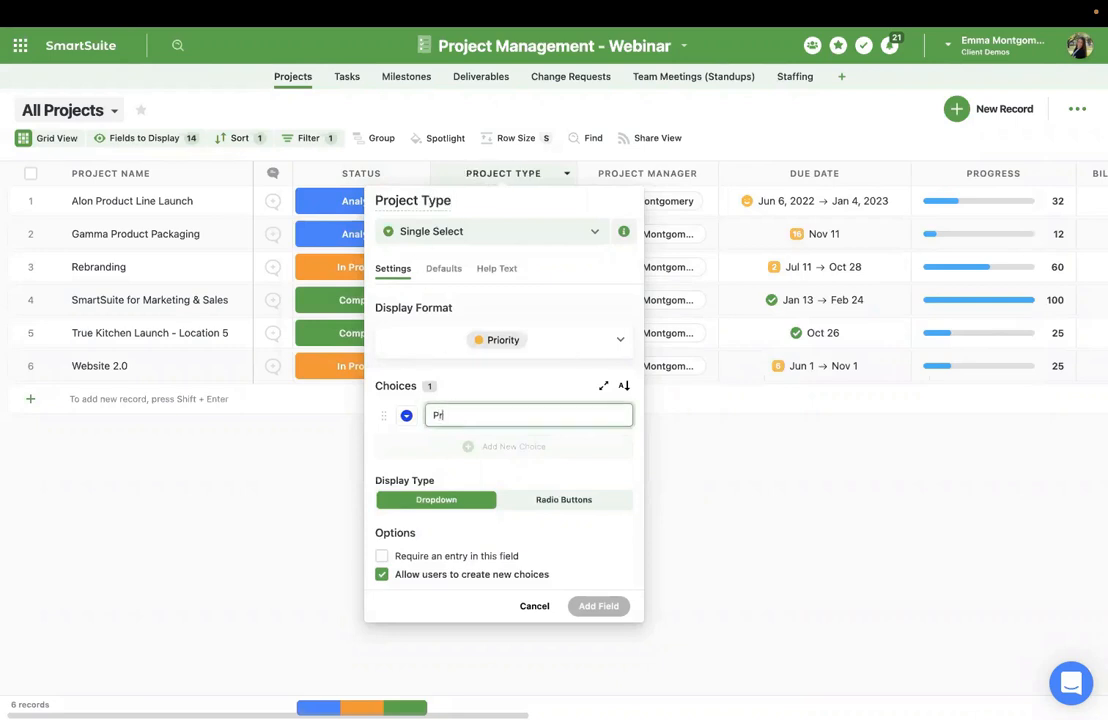
{"action": "type", "text": "oject "}
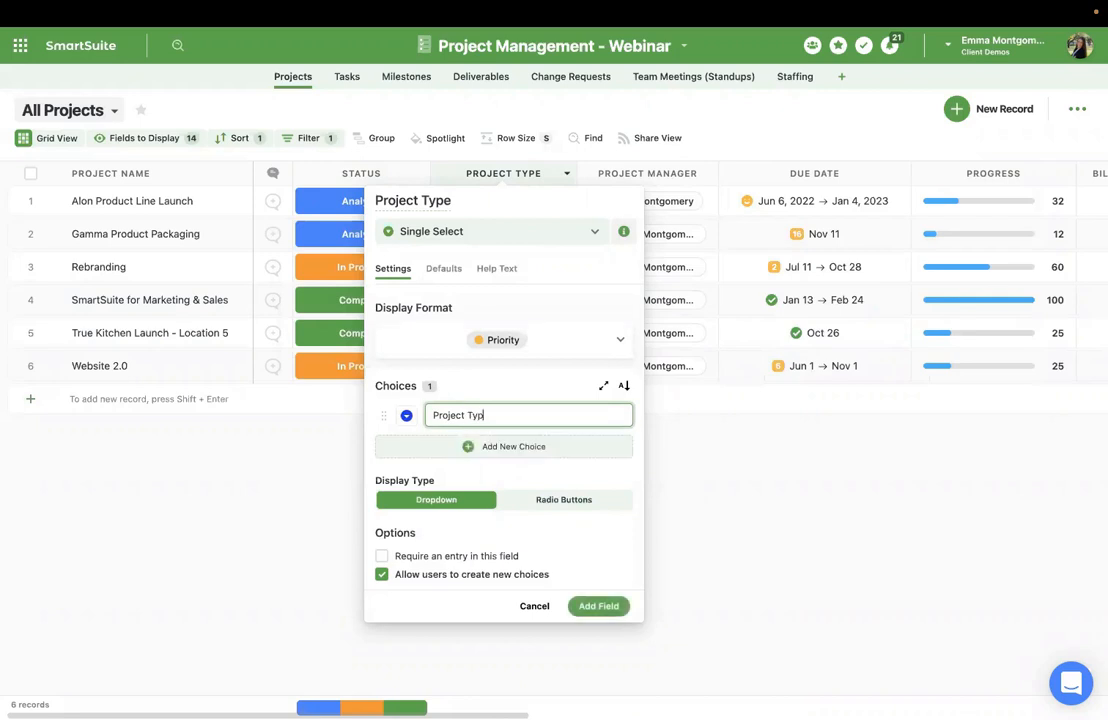
{"action": "type", "text": "Type 1"}
{"action": "left_click", "coordinate": [472, 447]}
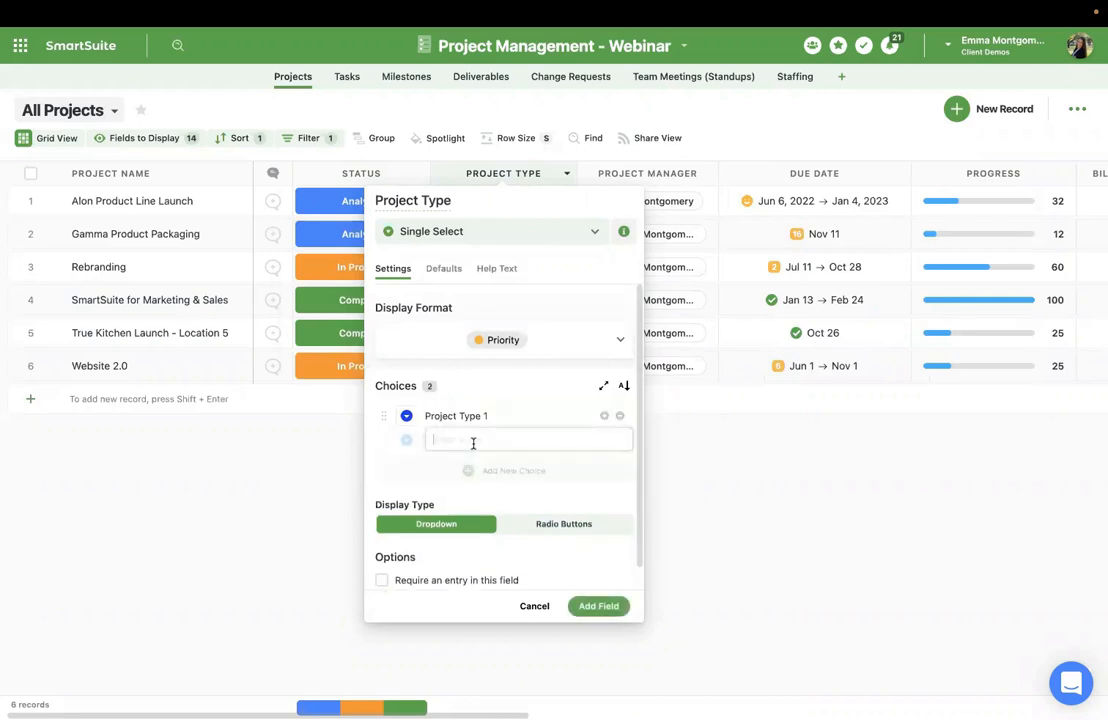
{"action": "type", "text": "Project Type 2"}
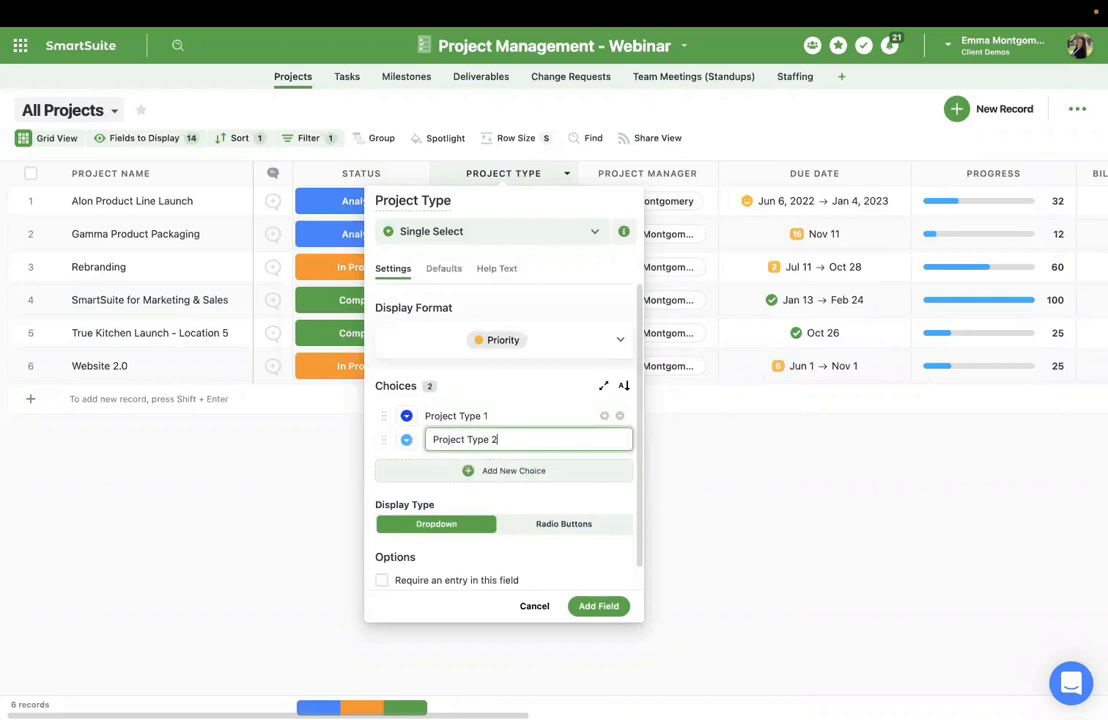
{"action": "left_click", "coordinate": [471, 472]}
{"action": "type", "text": "Pro"}
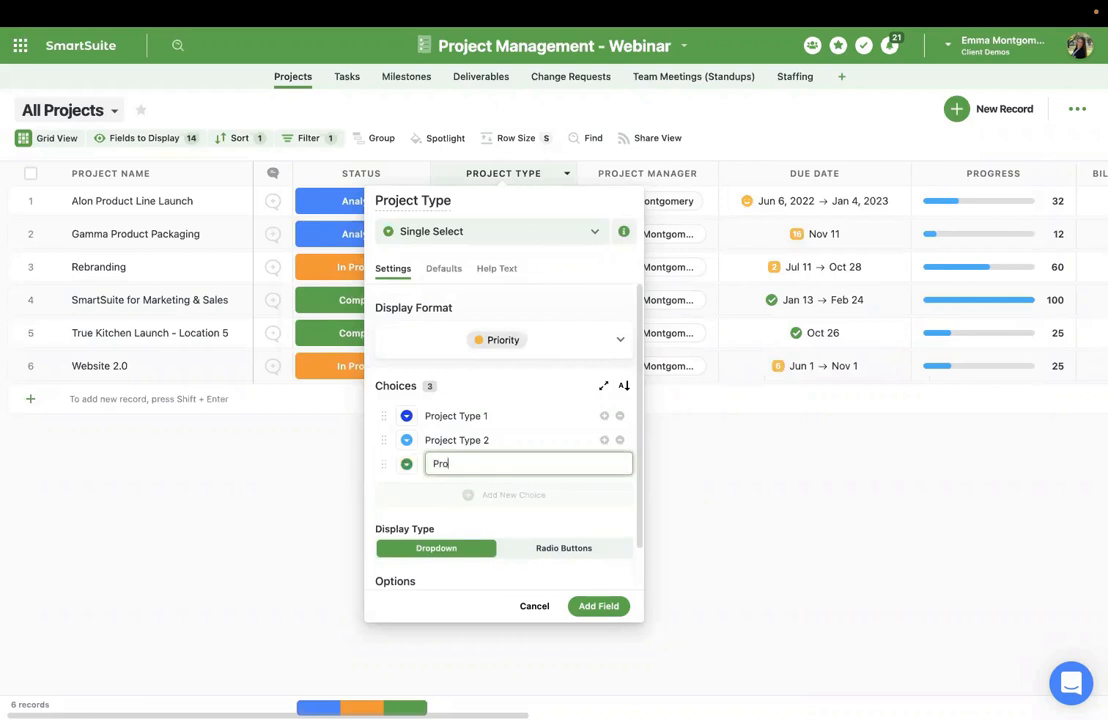
{"action": "type", "text": "ject t"}
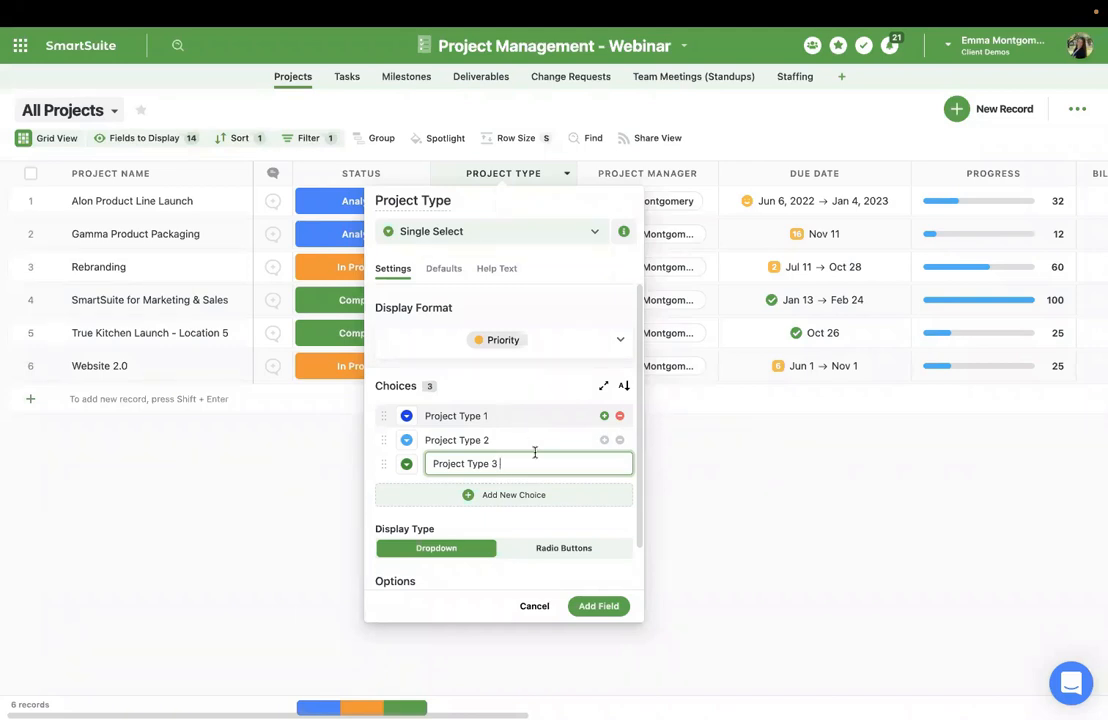
{"action": "left_click", "coordinate": [584, 606]}
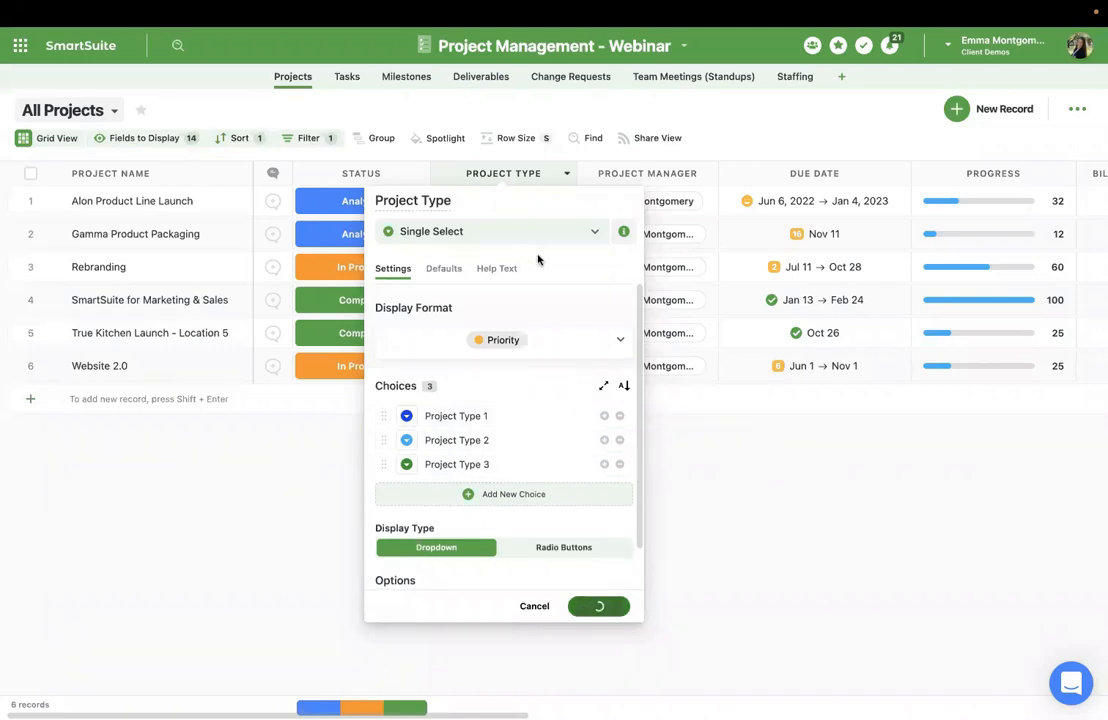
Set the Project Type of Alon Product Line Launch and Gamma Product Packaging to Project Type 1
{"action": "left_click", "coordinate": [514, 203]}
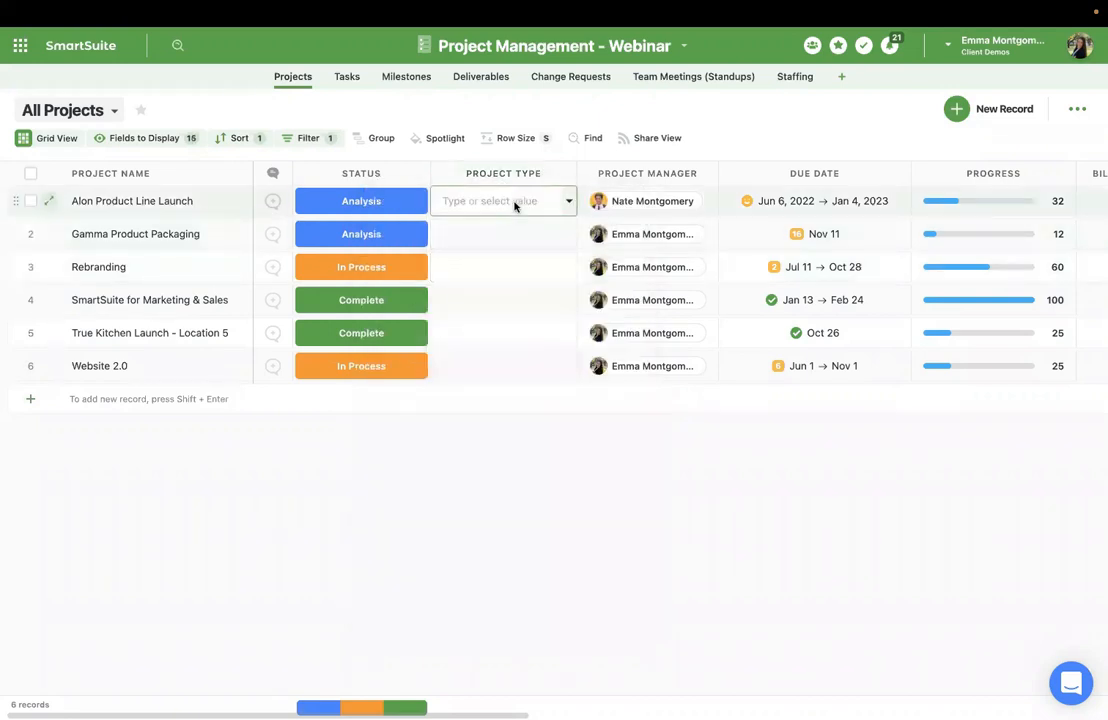
{"action": "left_click", "coordinate": [507, 275]}
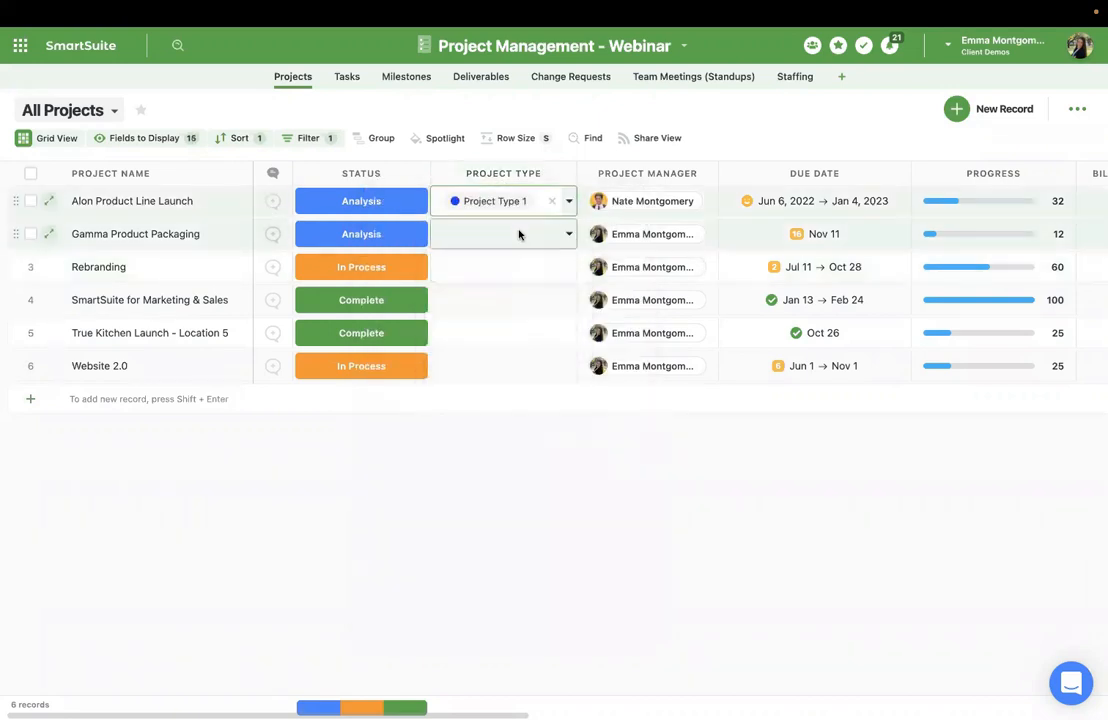
{"action": "left_click", "coordinate": [519, 234]}
{"action": "left_click", "coordinate": [500, 309]}
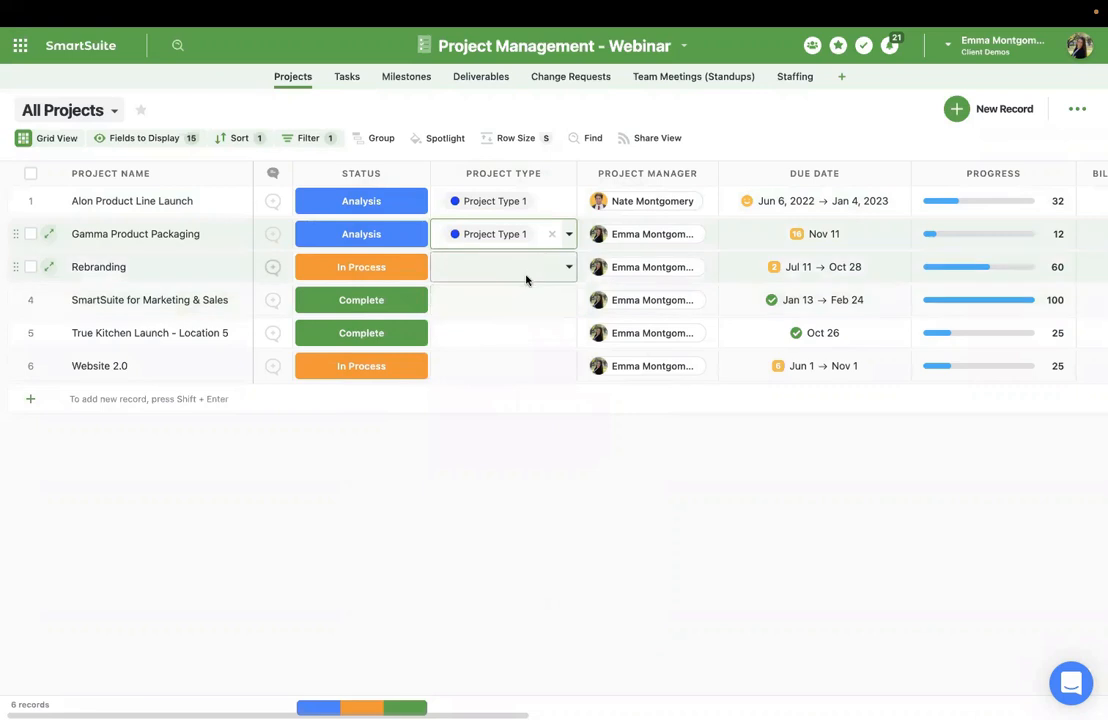
Set the Project Type of Rebranding and SmartSuite for Marketing & Sales to Project Type 2
{"action": "left_click", "coordinate": [525, 273]}
{"action": "left_click", "coordinate": [498, 371]}
{"action": "left_click", "coordinate": [522, 302]}
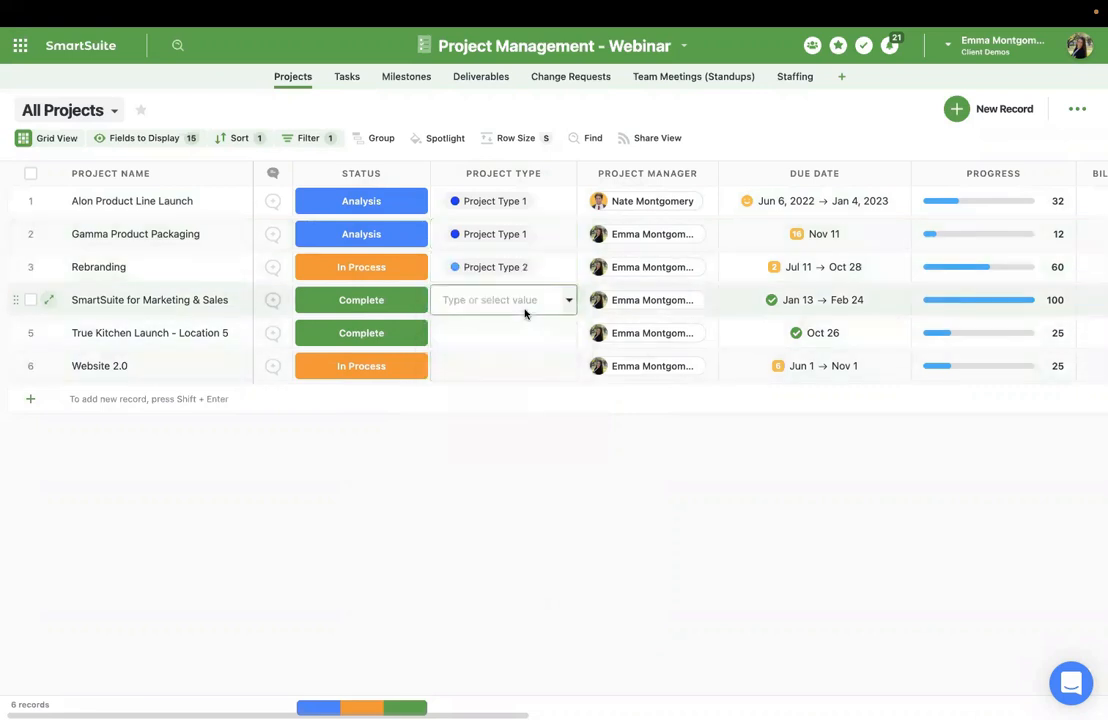
{"action": "left_click", "coordinate": [497, 405]}
Set the Project Type of True Kitchen Launch - Location 5 and Website 2.0 to Project Type 3
{"action": "left_click", "coordinate": [519, 336]}
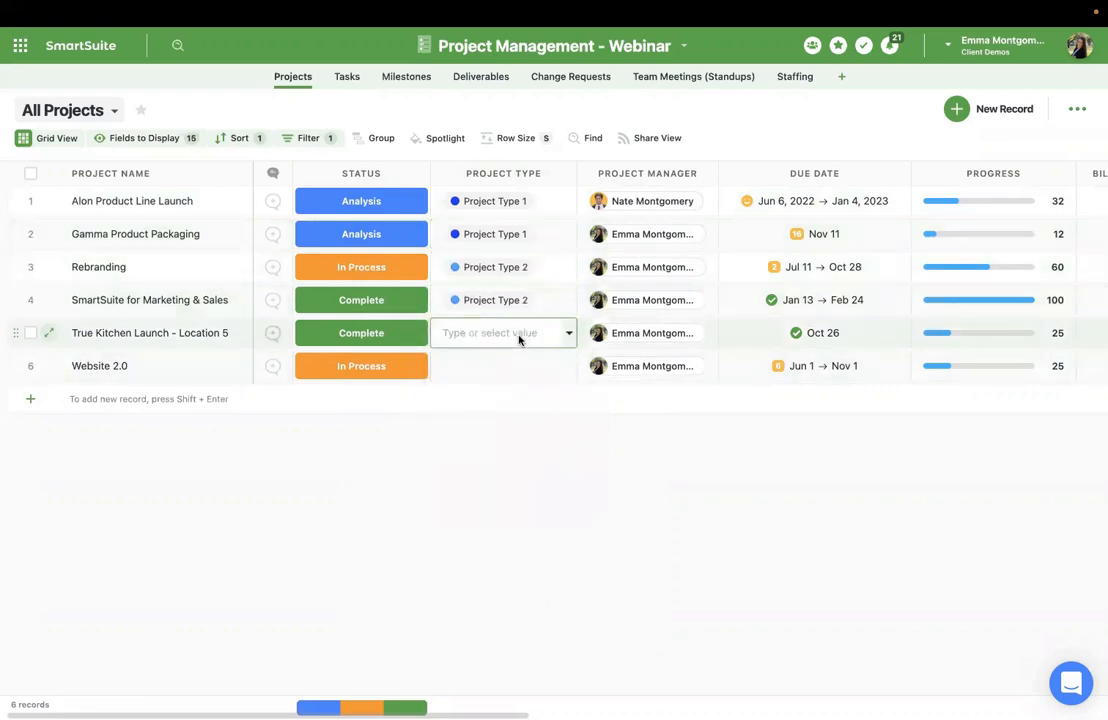
{"action": "left_click", "coordinate": [498, 467]}
{"action": "left_click", "coordinate": [522, 366]}
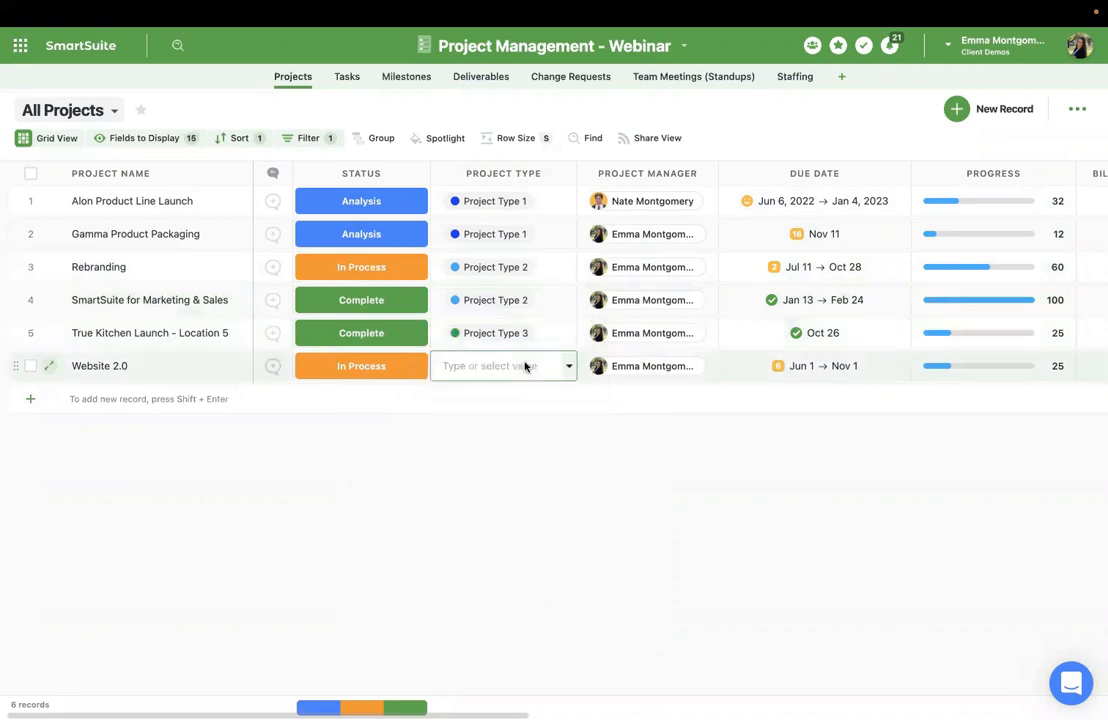
{"action": "left_click", "coordinate": [498, 504]}
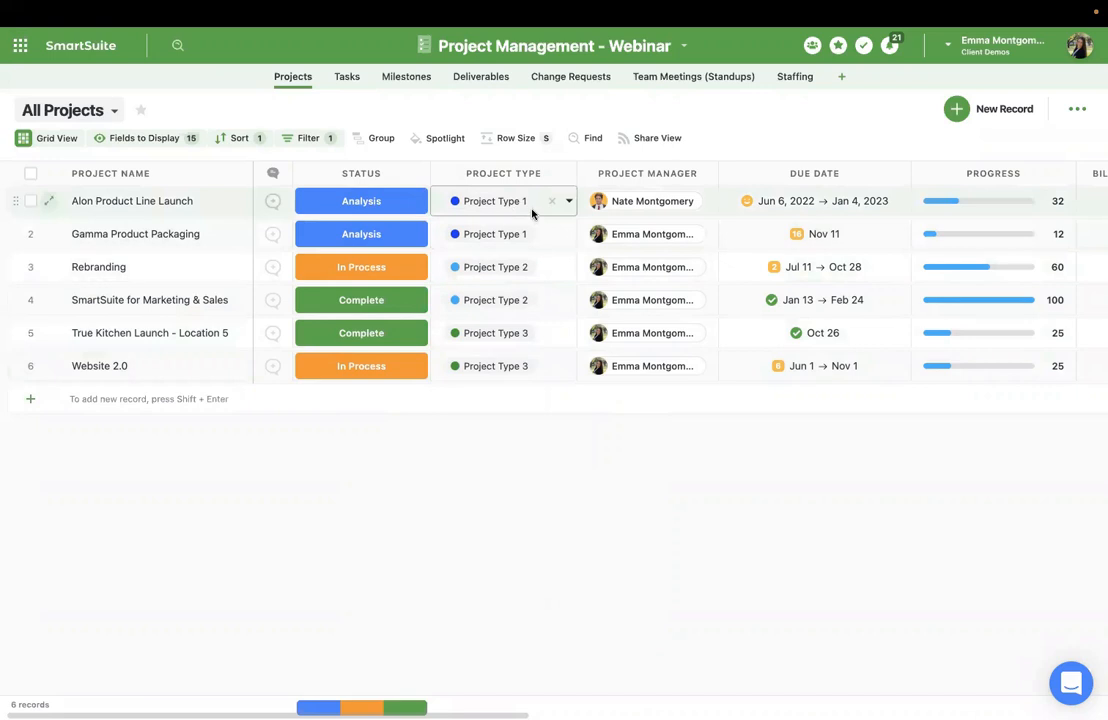
Start a new Linked Record field after Due Date Grouping in the Tasks table
{"action": "left_click", "coordinate": [355, 81]}
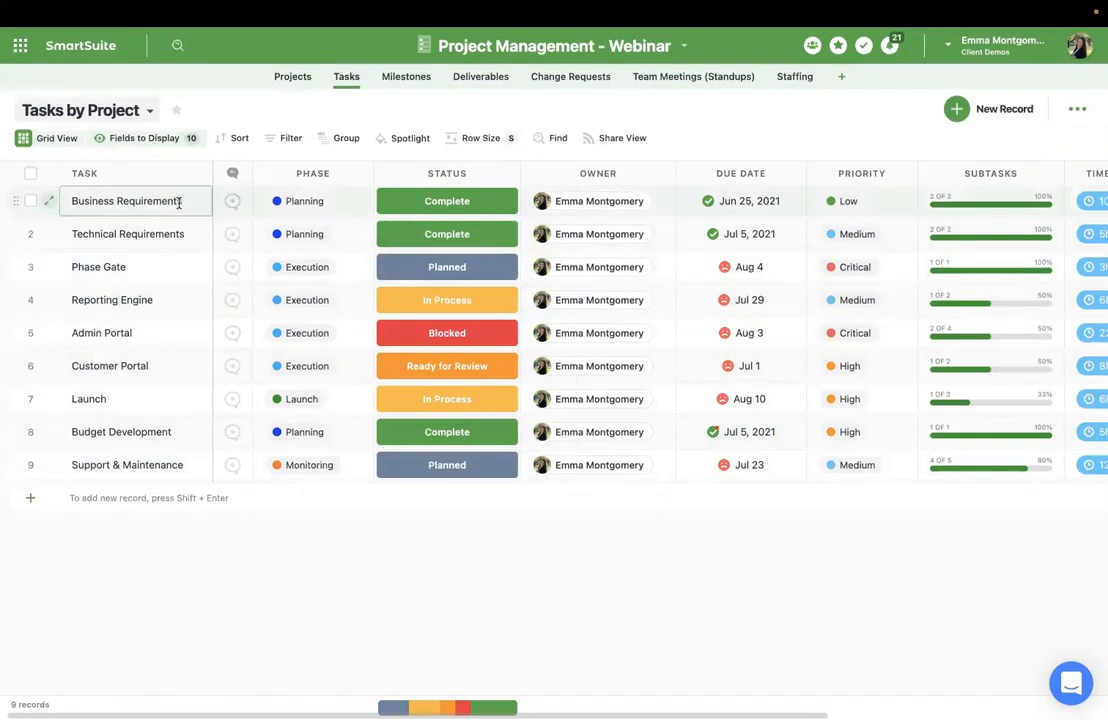
{"action": "scroll", "coordinate": [497, 242], "scroll_direction": "right", "scroll_amount": 2}
{"action": "scroll", "coordinate": [497, 242], "scroll_direction": "right", "scroll_amount": 4}
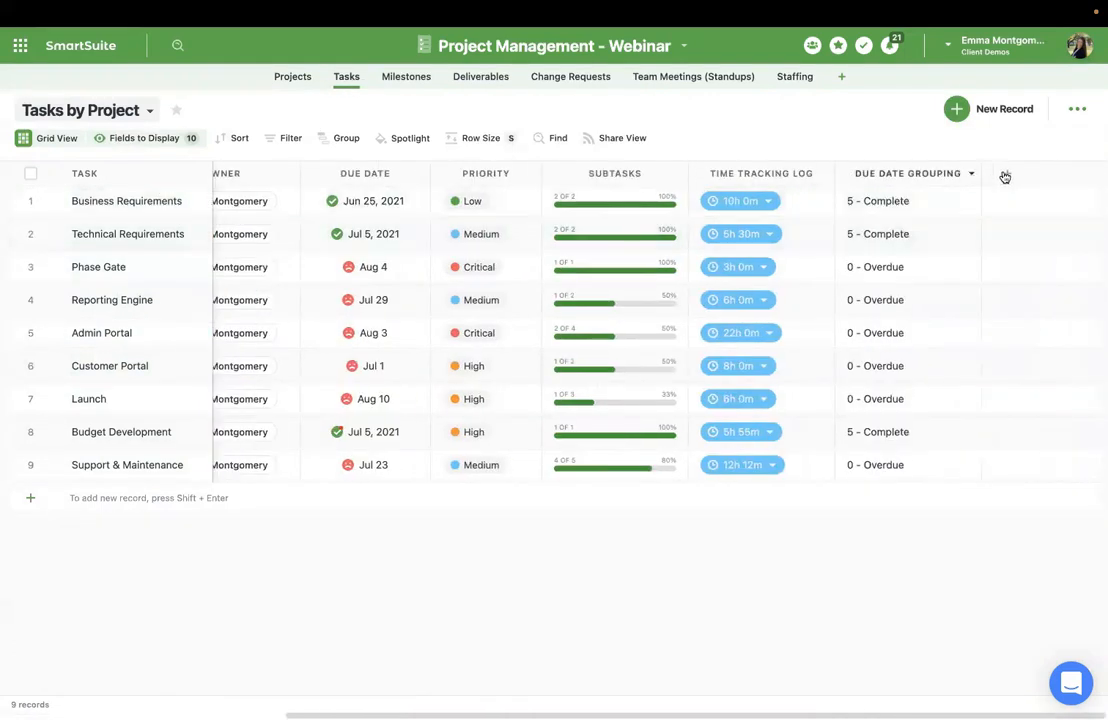
{"action": "left_click", "coordinate": [1002, 177]}
{"action": "type", "text": "link"}
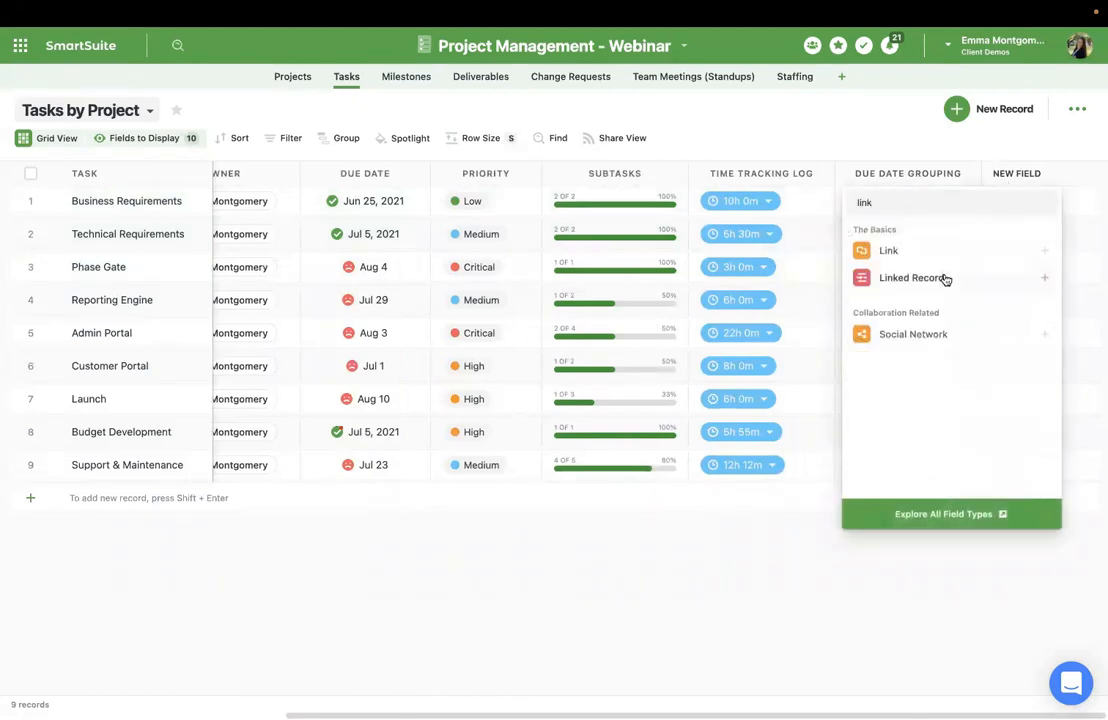
{"action": "left_click", "coordinate": [942, 277]}
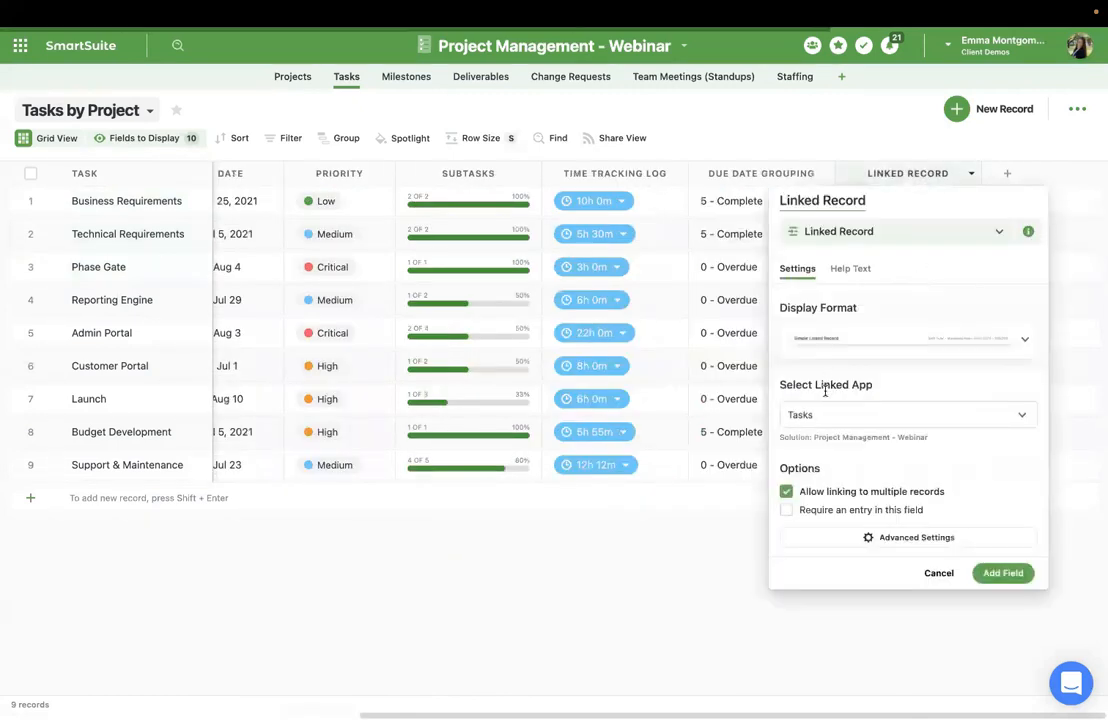
Choose Projects as the linked app of the new field and add the field to the Tasks table
{"action": "left_click", "coordinate": [811, 418]}
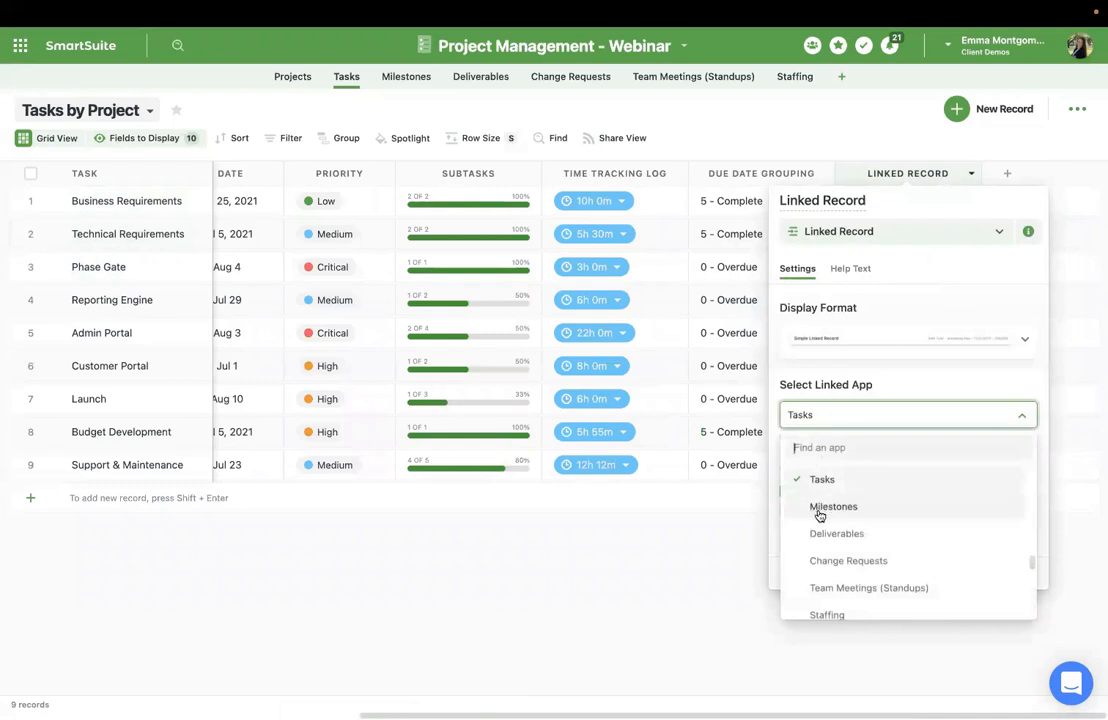
{"action": "type", "text": "proj"}
{"action": "scroll", "coordinate": [850, 560], "scroll_direction": "down", "scroll_amount": 2}
{"action": "scroll", "coordinate": [843, 591], "scroll_direction": "down", "scroll_amount": 1}
{"action": "scroll", "coordinate": [843, 591], "scroll_direction": "up", "scroll_amount": 3}
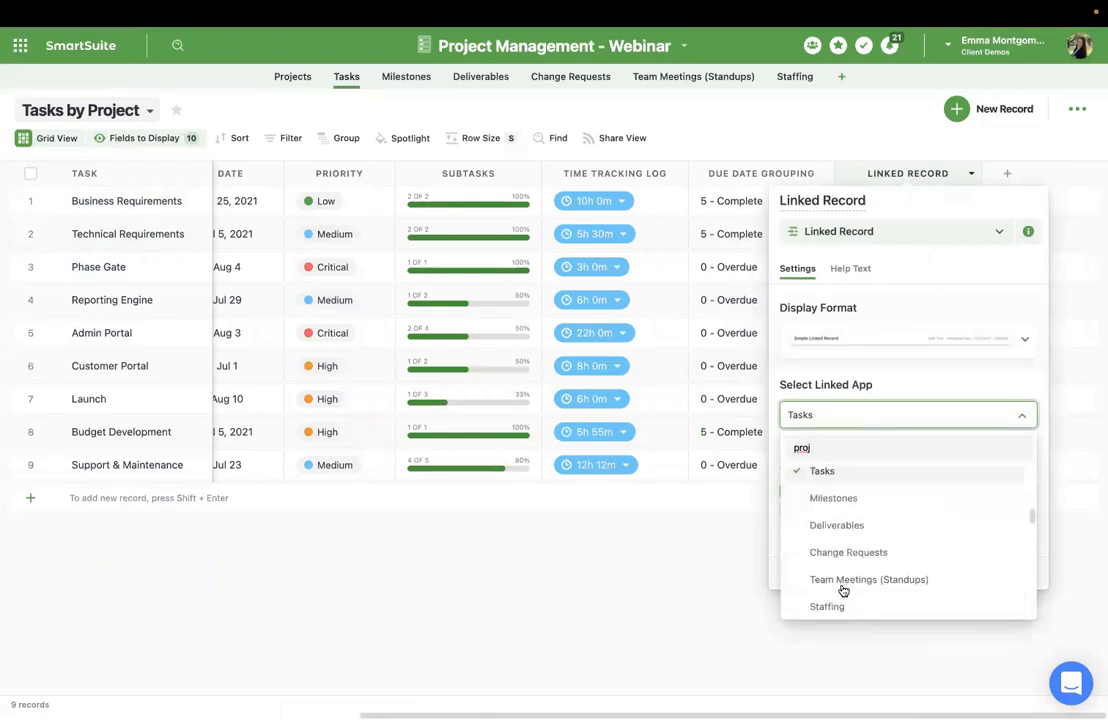
{"action": "scroll", "coordinate": [843, 591], "scroll_direction": "up", "scroll_amount": 1}
{"action": "left_click", "coordinate": [828, 528]}
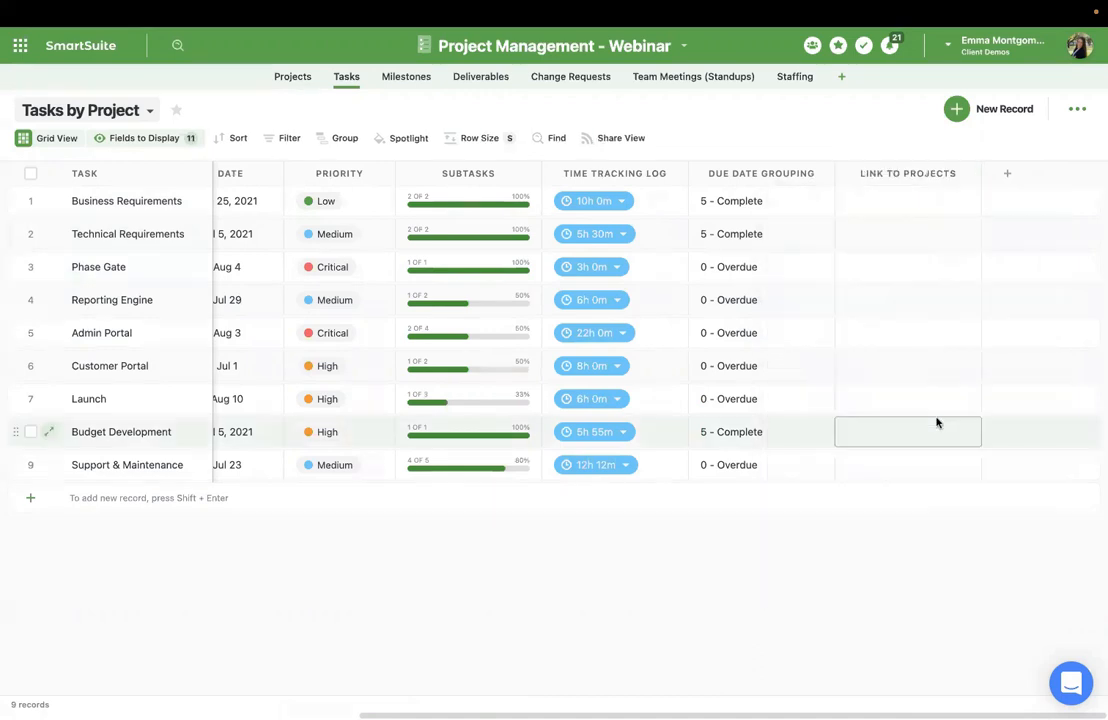
Link the Business Requirements and Technical Requirements tasks to the Alon Product Line Launch project
{"action": "left_click", "coordinate": [862, 203]}
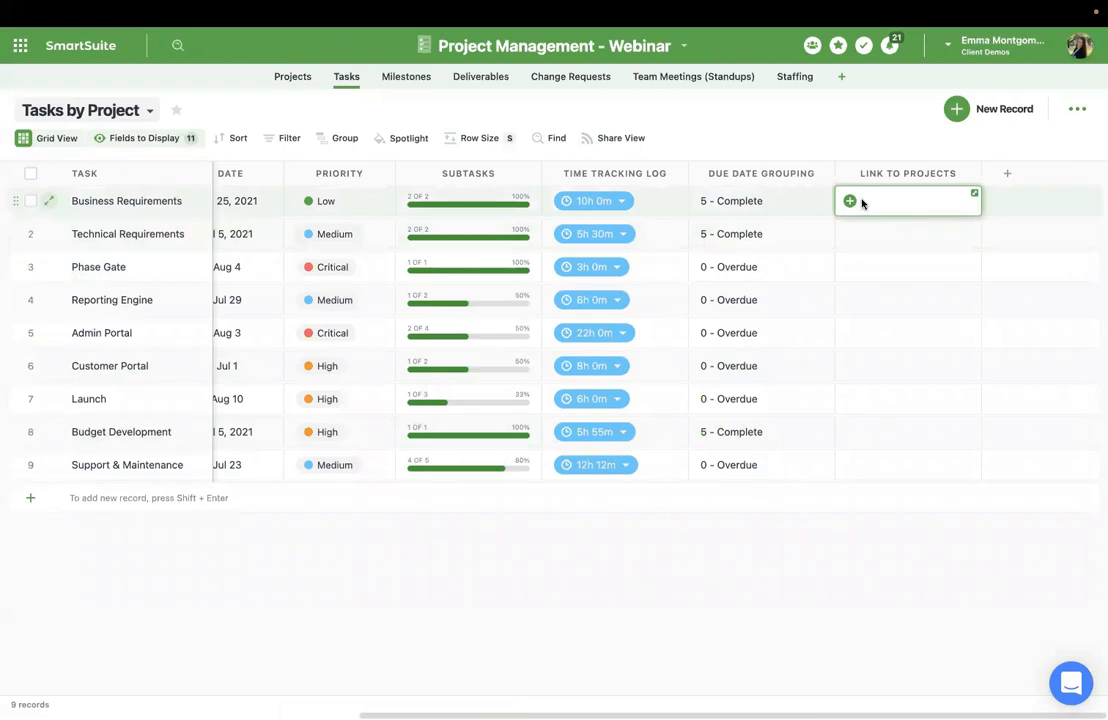
{"action": "left_click", "coordinate": [862, 203]}
{"action": "left_click", "coordinate": [743, 244]}
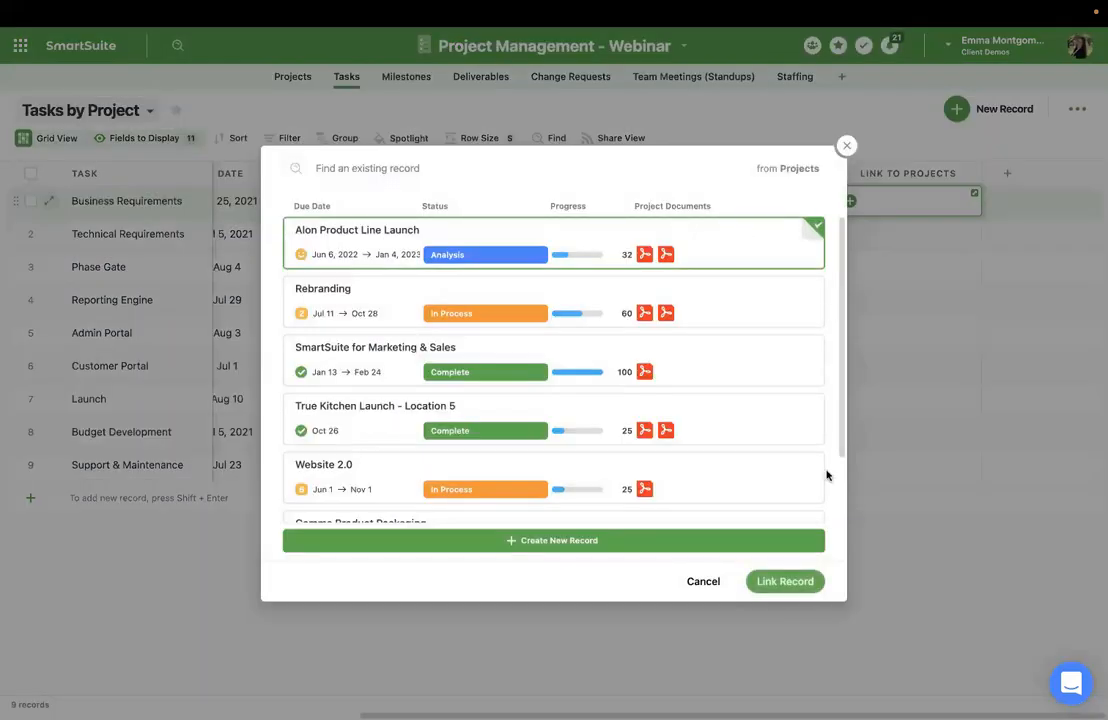
{"action": "left_click", "coordinate": [785, 583]}
{"action": "left_click", "coordinate": [863, 233]}
{"action": "left_click", "coordinate": [855, 236]}
{"action": "left_click", "coordinate": [749, 255]}
{"action": "left_click", "coordinate": [763, 582]}
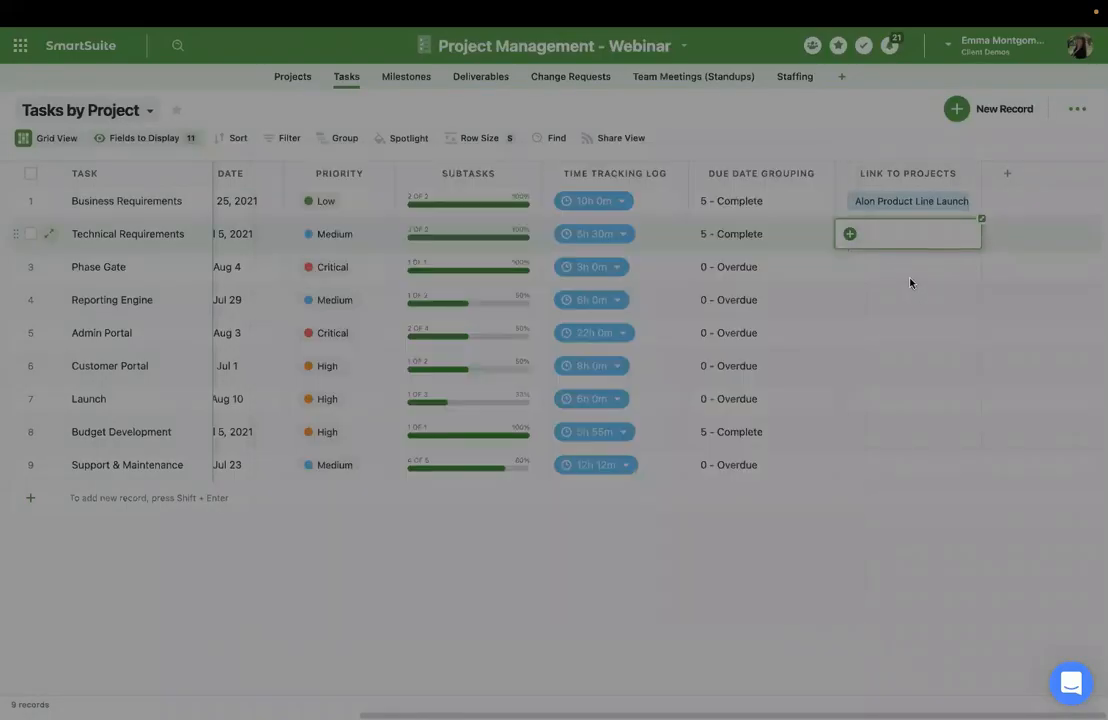
{"action": "left_click", "coordinate": [903, 265]}
{"action": "left_click", "coordinate": [692, 222]}
{"action": "scroll", "coordinate": [596, 324], "scroll_direction": "left", "scroll_amount": 8}
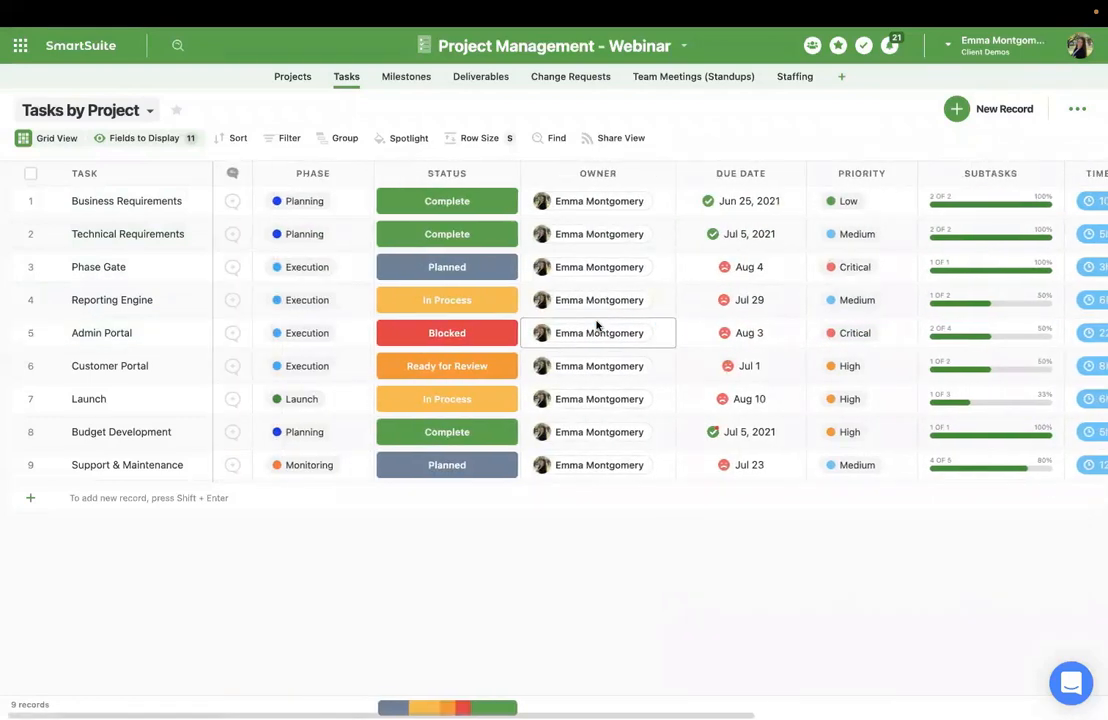
{"action": "left_click", "coordinate": [447, 333]}
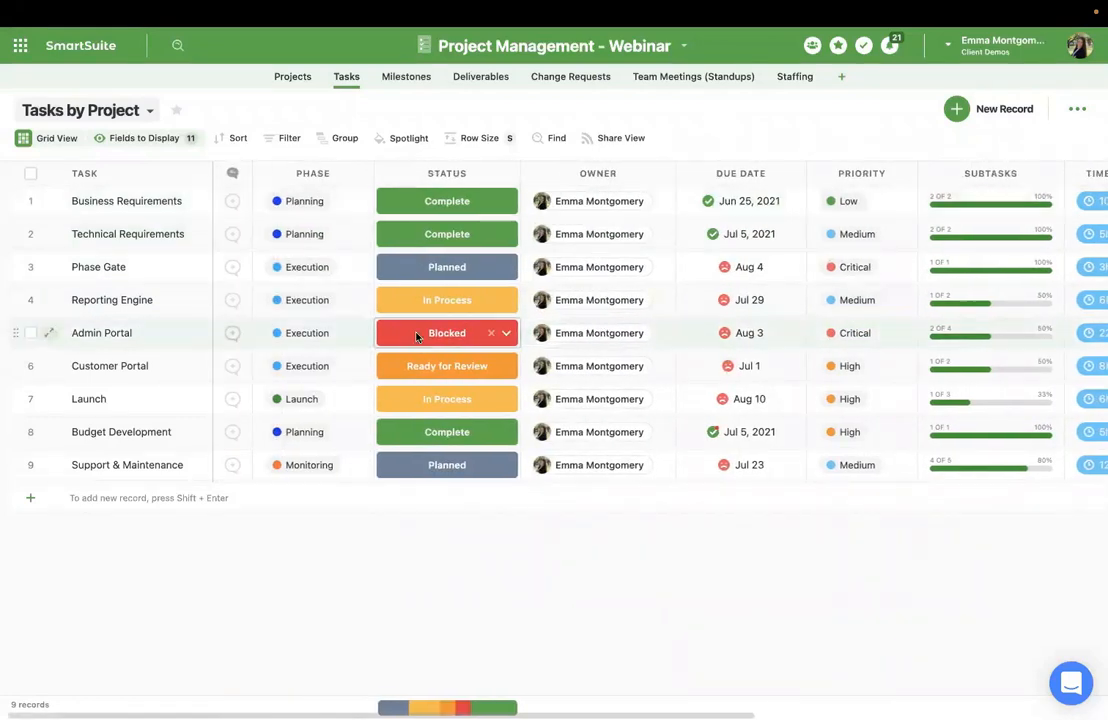
Return to the Projects table and start creating the solution's first automation
{"action": "left_click", "coordinate": [293, 78]}
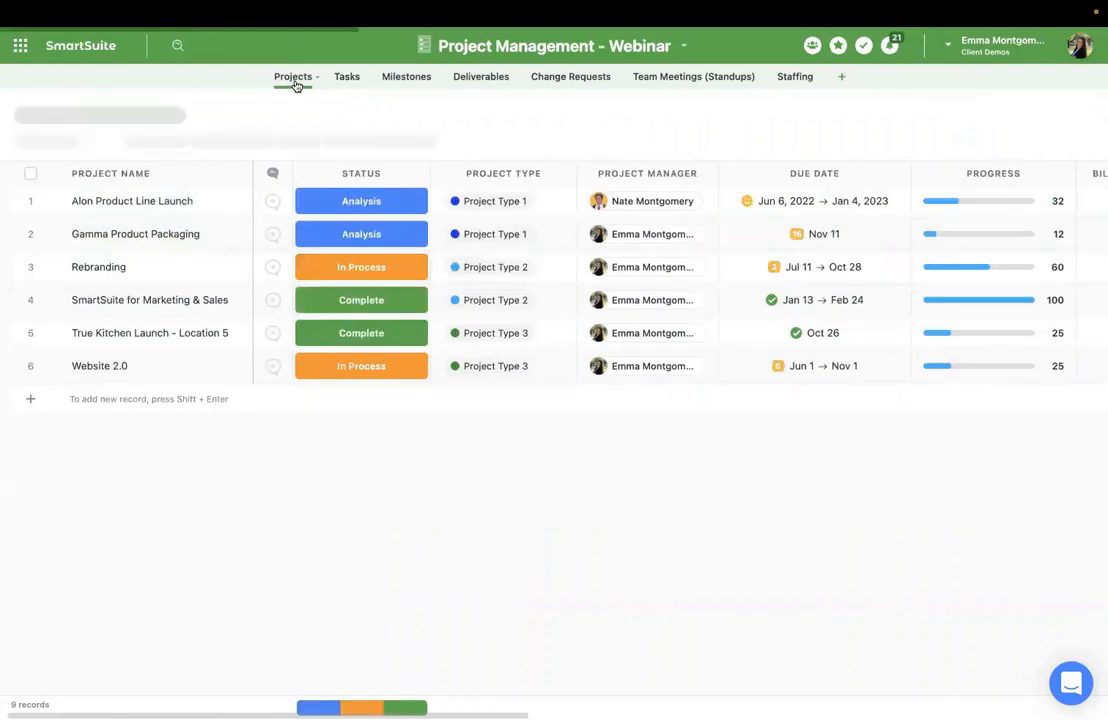
{"action": "left_click", "coordinate": [683, 50]}
{"action": "left_click", "coordinate": [683, 50]}
{"action": "left_click", "coordinate": [683, 50]}
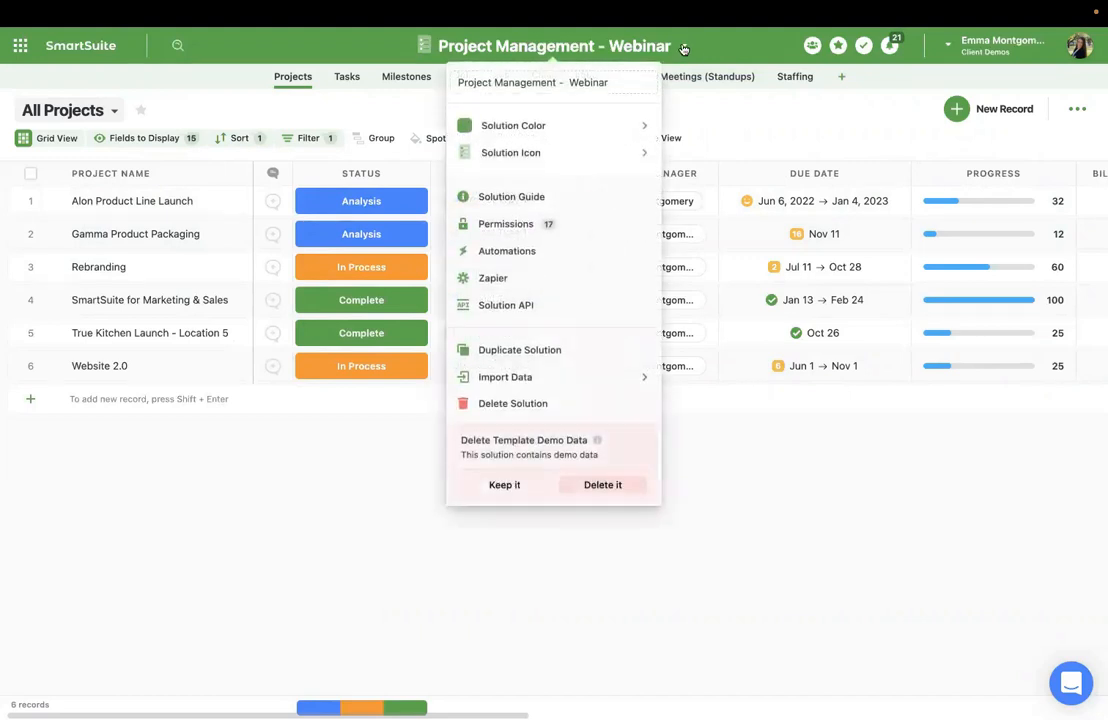
{"action": "left_click", "coordinate": [497, 253]}
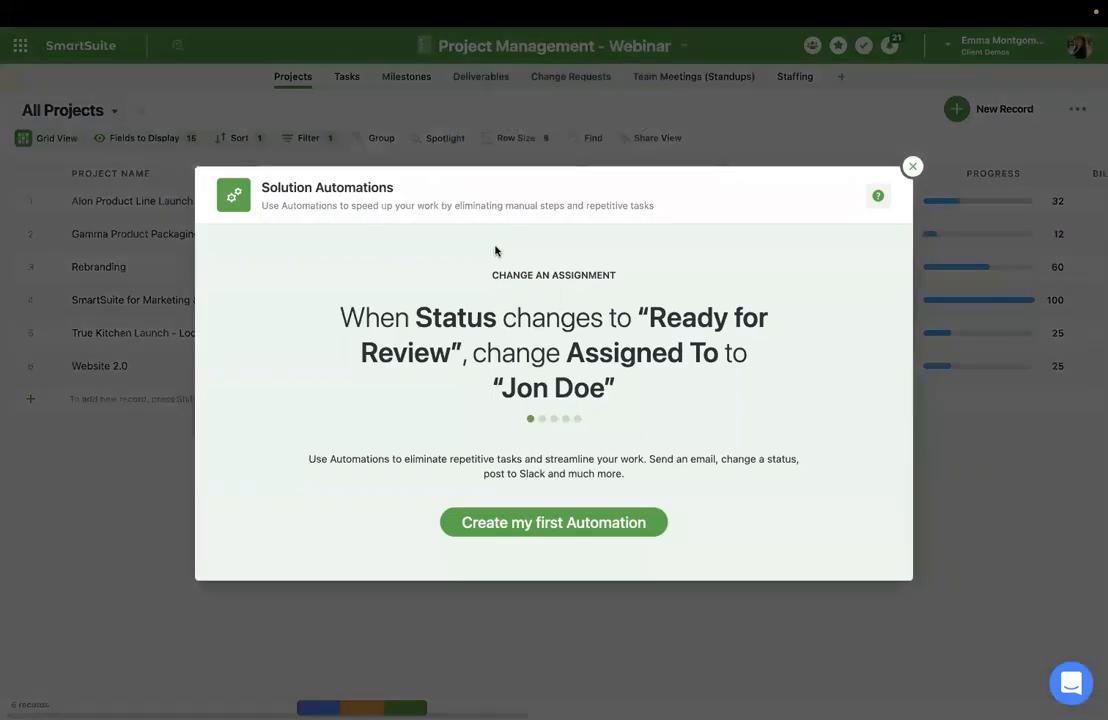
{"action": "left_click", "coordinate": [507, 521]}
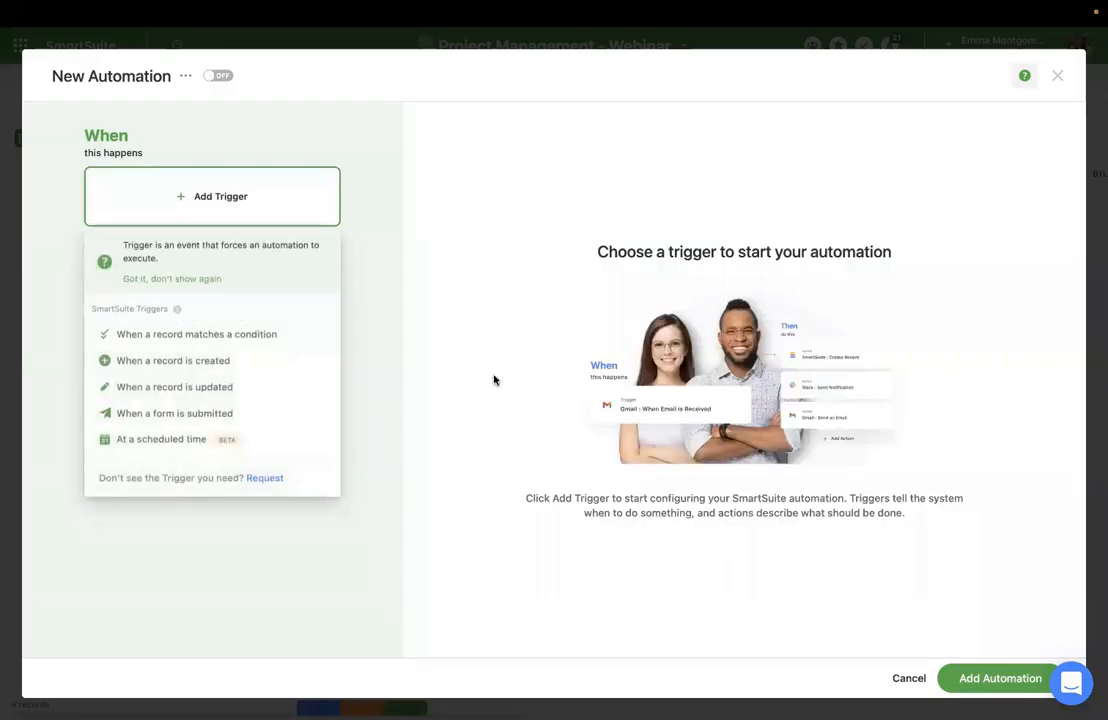
Trigger the automation when a record is created in Projects, on the condition that Project Type is equal to Project Type 1
{"action": "left_click", "coordinate": [240, 362]}
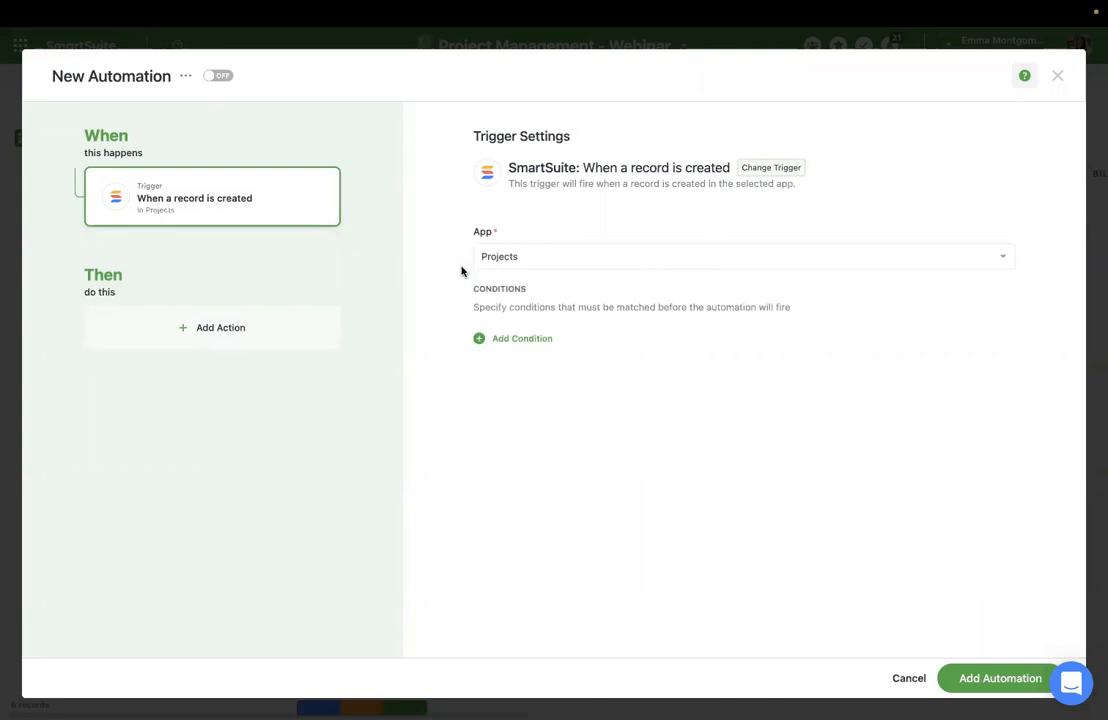
{"action": "left_click", "coordinate": [525, 340]}
{"action": "left_click", "coordinate": [731, 318]}
{"action": "left_click", "coordinate": [833, 320]}
{"action": "left_click", "coordinate": [843, 386]}
{"action": "left_click", "coordinate": [732, 412]}
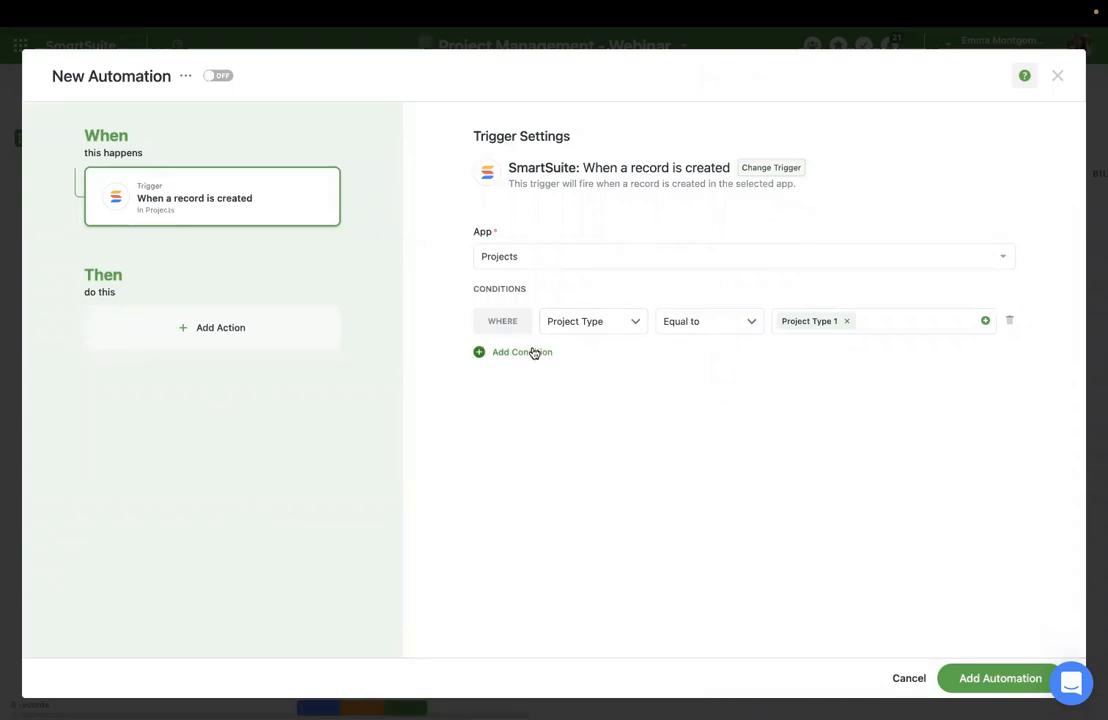
Give the automation an action that creates a record in the Tasks app
{"action": "left_click", "coordinate": [190, 327]}
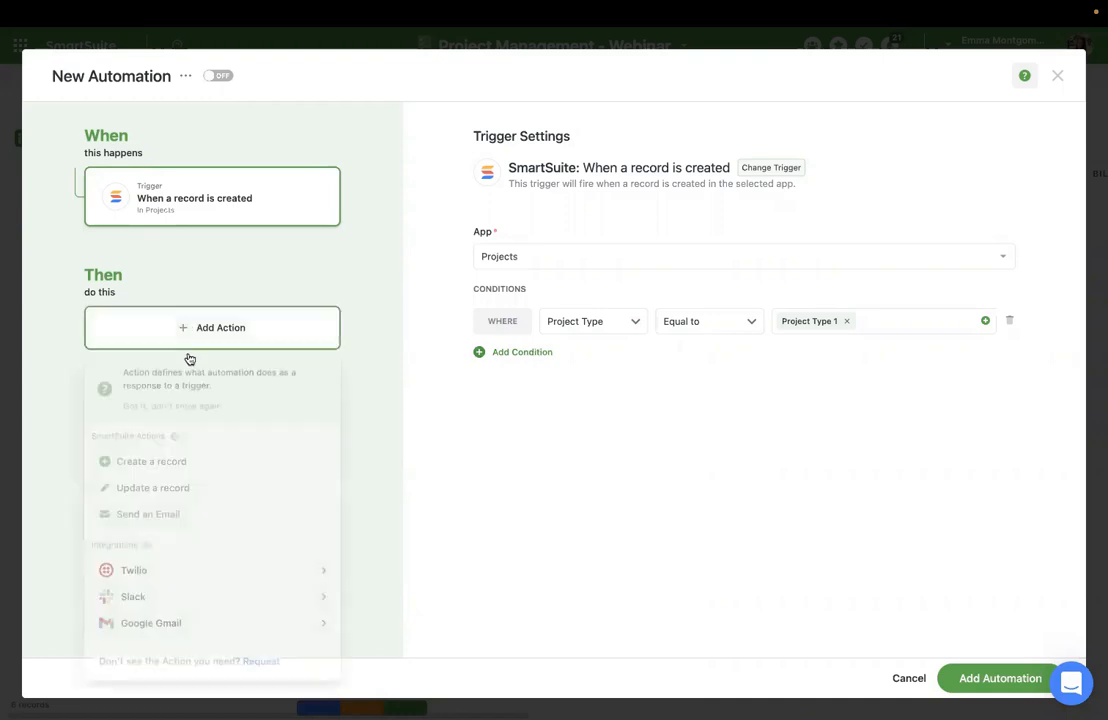
{"action": "left_click", "coordinate": [160, 483]}
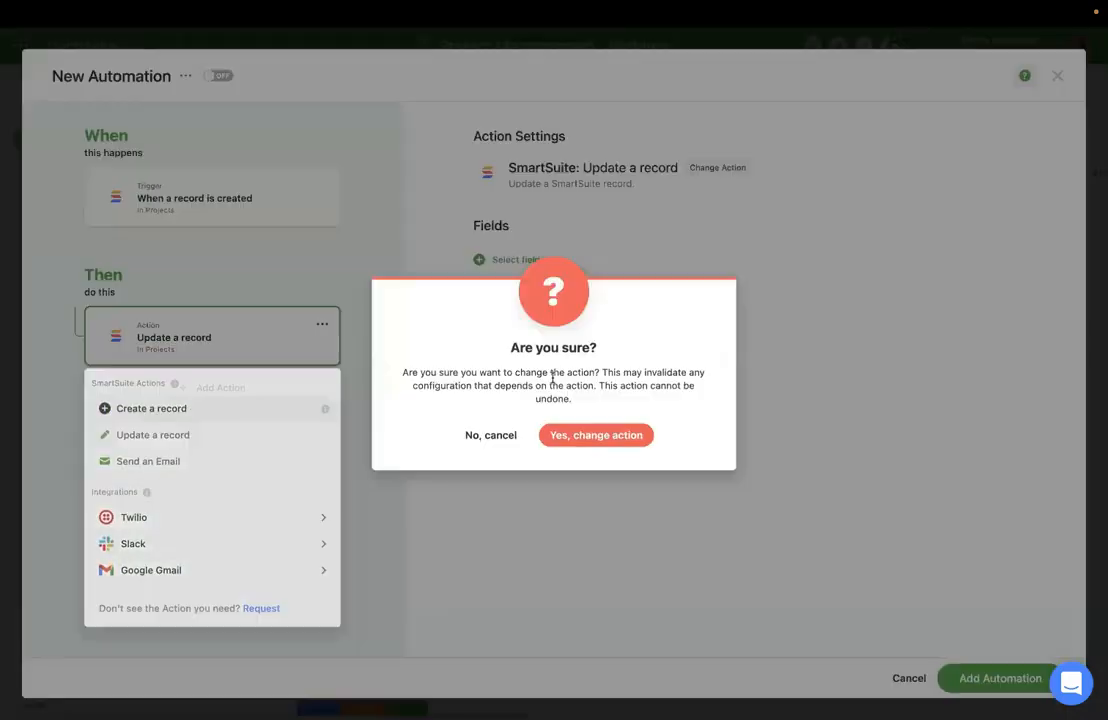
{"action": "left_click", "coordinate": [604, 434]}
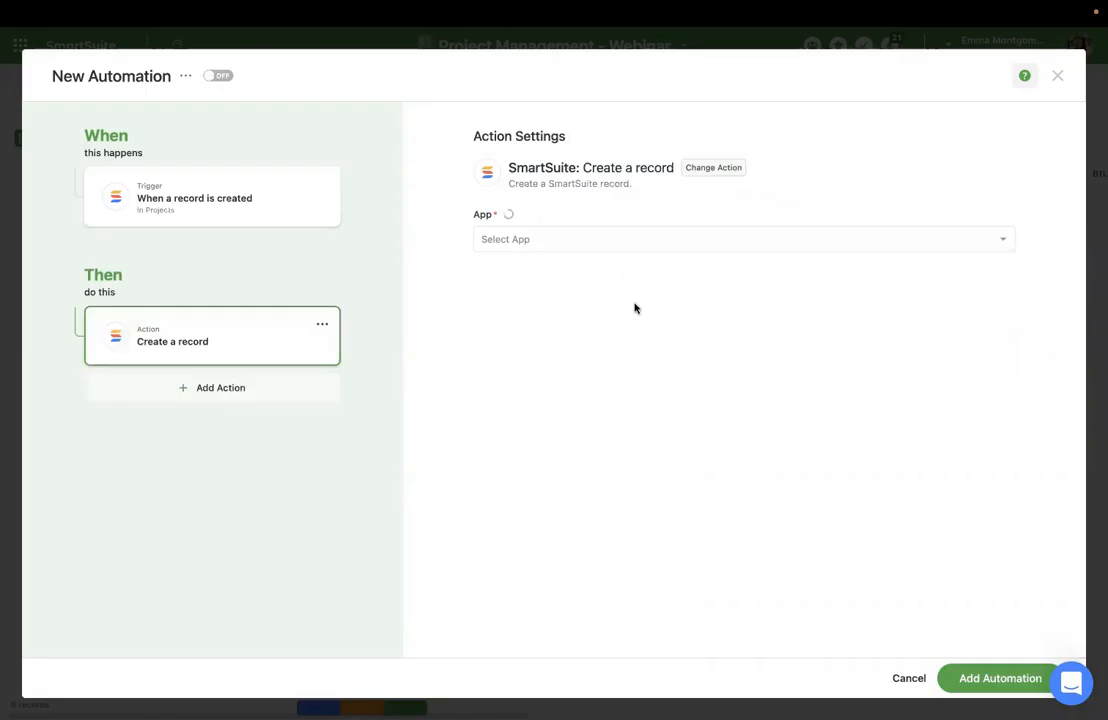
{"action": "left_click", "coordinate": [618, 241]}
{"action": "scroll", "coordinate": [594, 336], "scroll_direction": "down", "scroll_amount": 1}
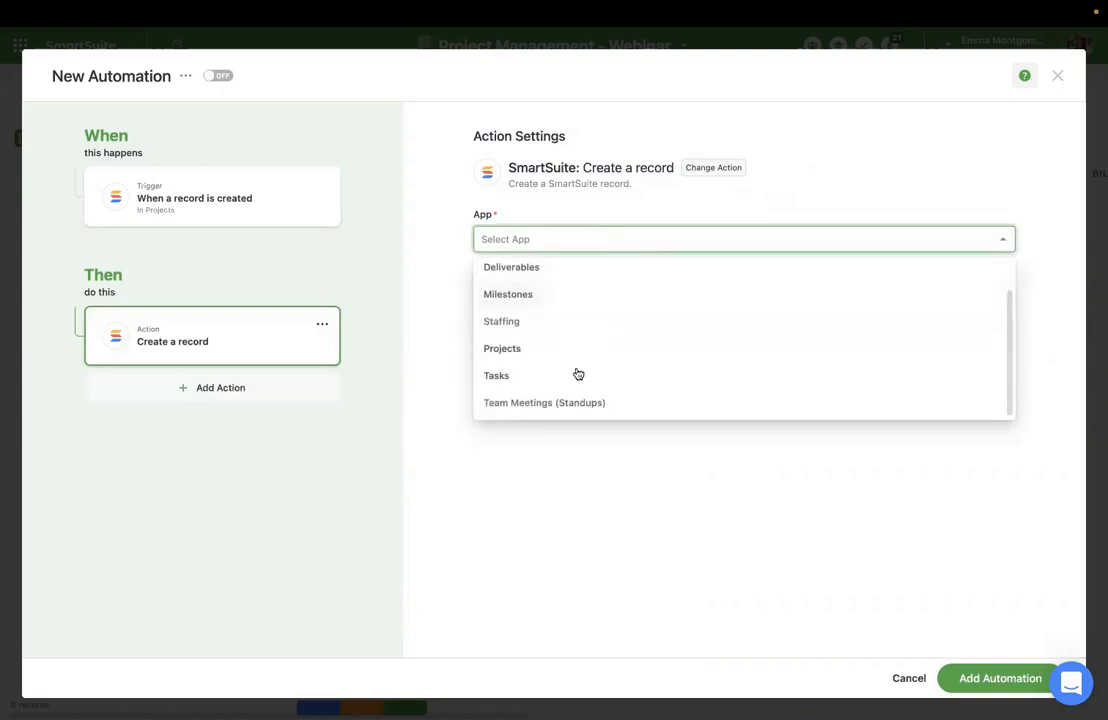
{"action": "left_click", "coordinate": [577, 378]}
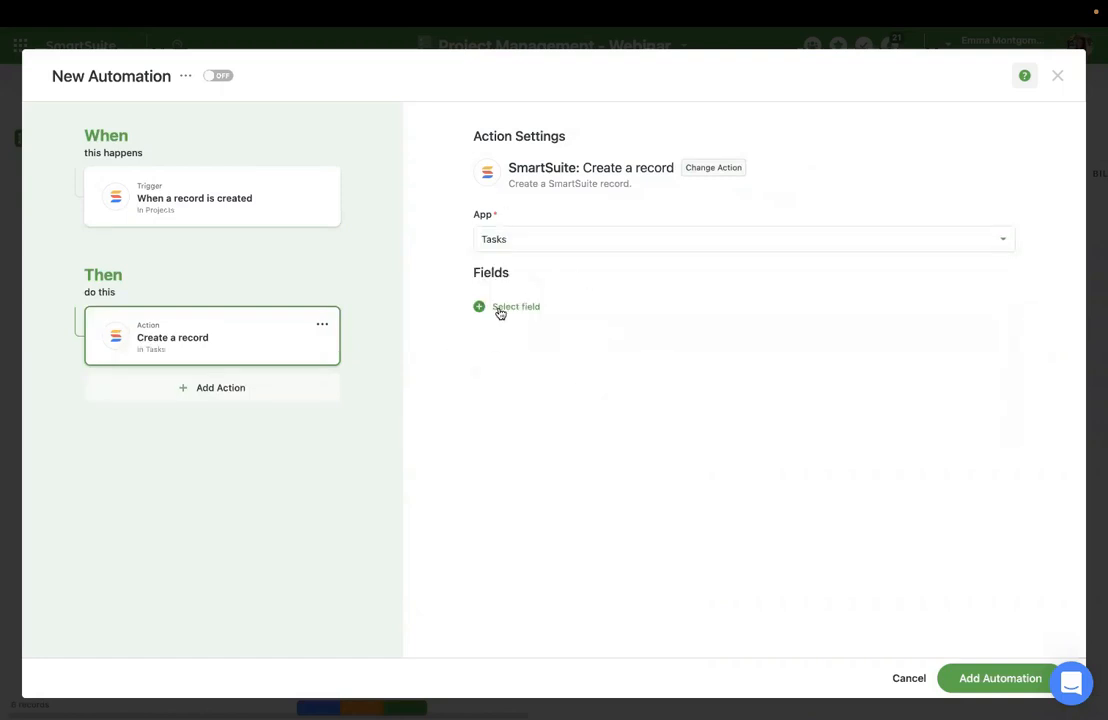
Add the Task field to the Create a record action and look through the trigger fields available for it
{"action": "left_click", "coordinate": [500, 310]}
{"action": "scroll", "coordinate": [529, 415], "scroll_direction": "down", "scroll_amount": 1}
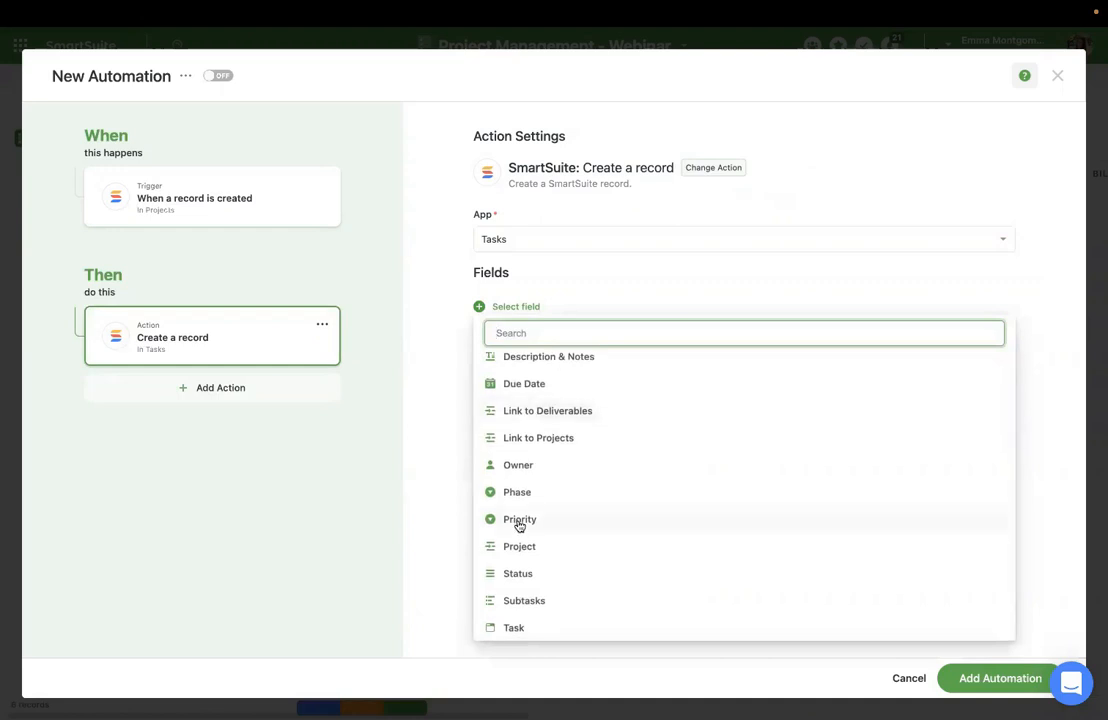
{"action": "left_click", "coordinate": [513, 628]}
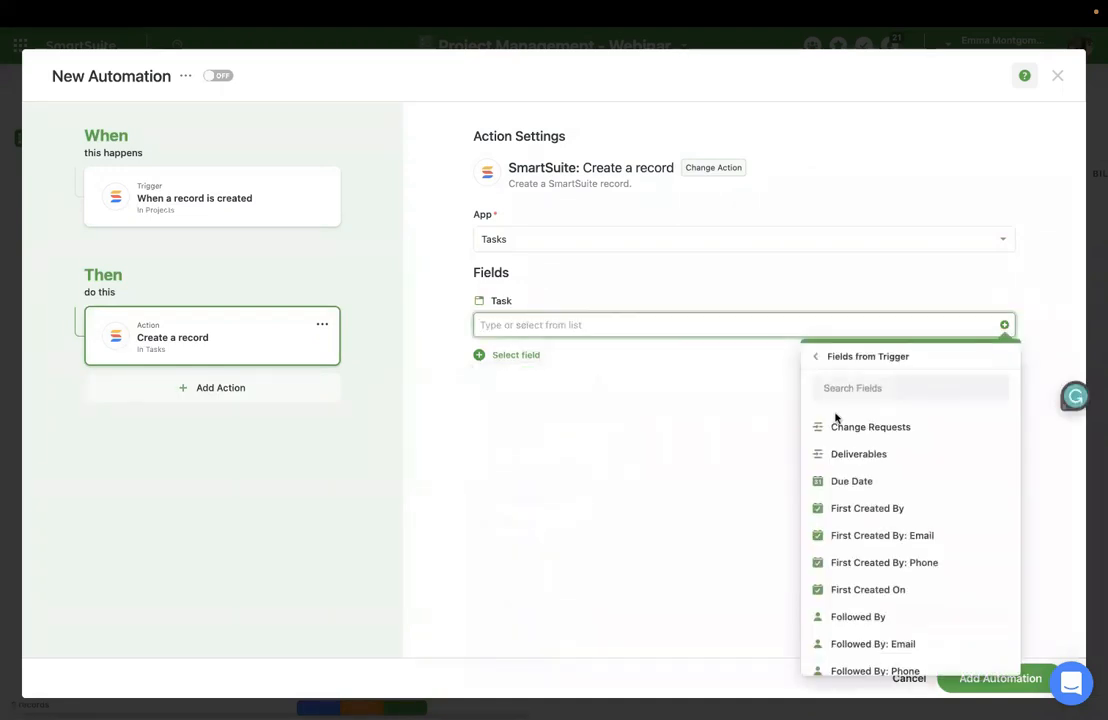
{"action": "scroll", "coordinate": [846, 453], "scroll_direction": "down", "scroll_amount": 1}
{"action": "scroll", "coordinate": [843, 453], "scroll_direction": "down", "scroll_amount": 3}
{"action": "left_click", "coordinate": [725, 457]}
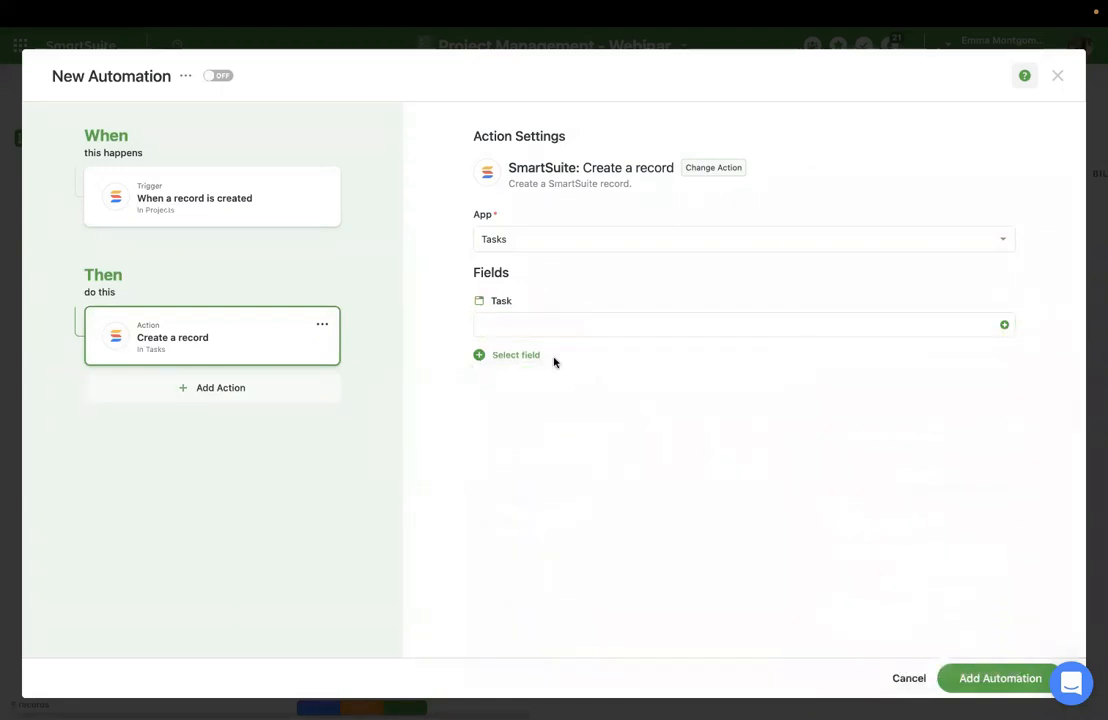
Add the Description & Notes and Subtasks fields to the Create a record action
{"action": "left_click", "coordinate": [528, 356]}
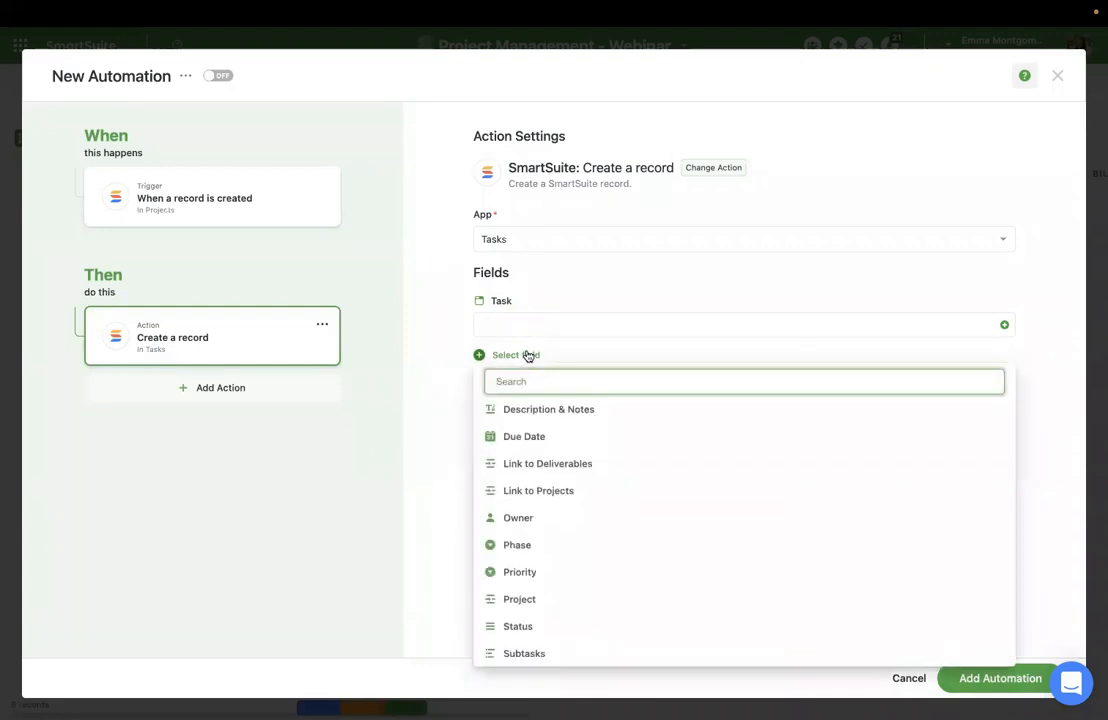
{"action": "left_click", "coordinate": [534, 415]}
{"action": "left_click", "coordinate": [509, 428]}
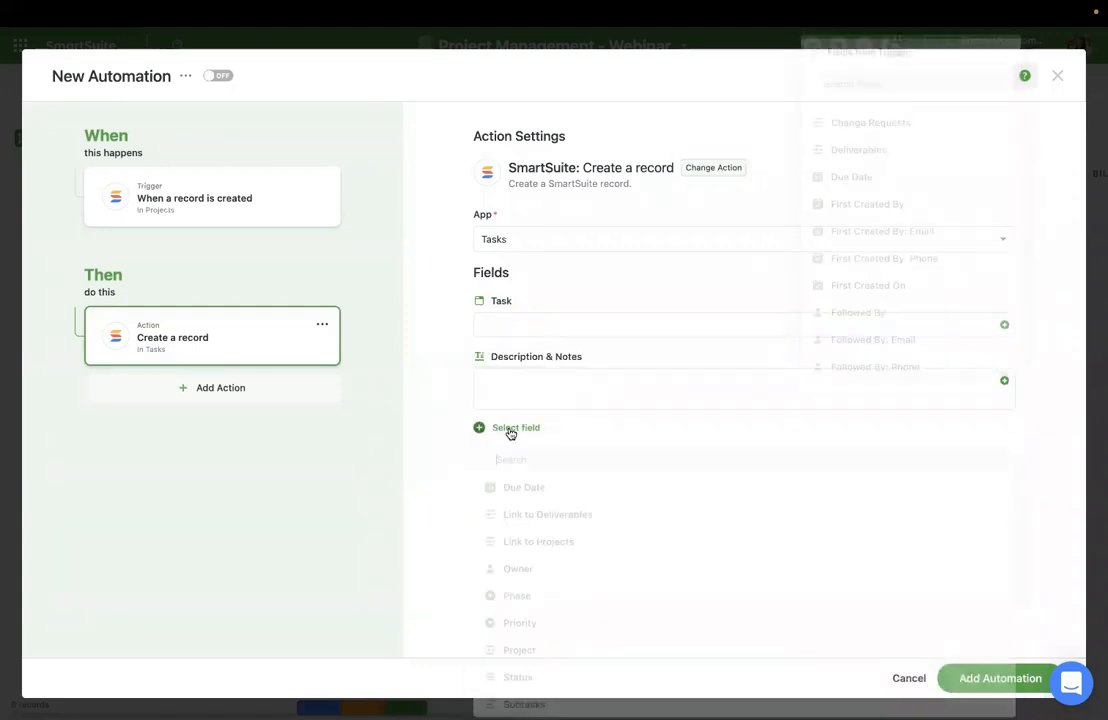
{"action": "left_click", "coordinate": [515, 698]}
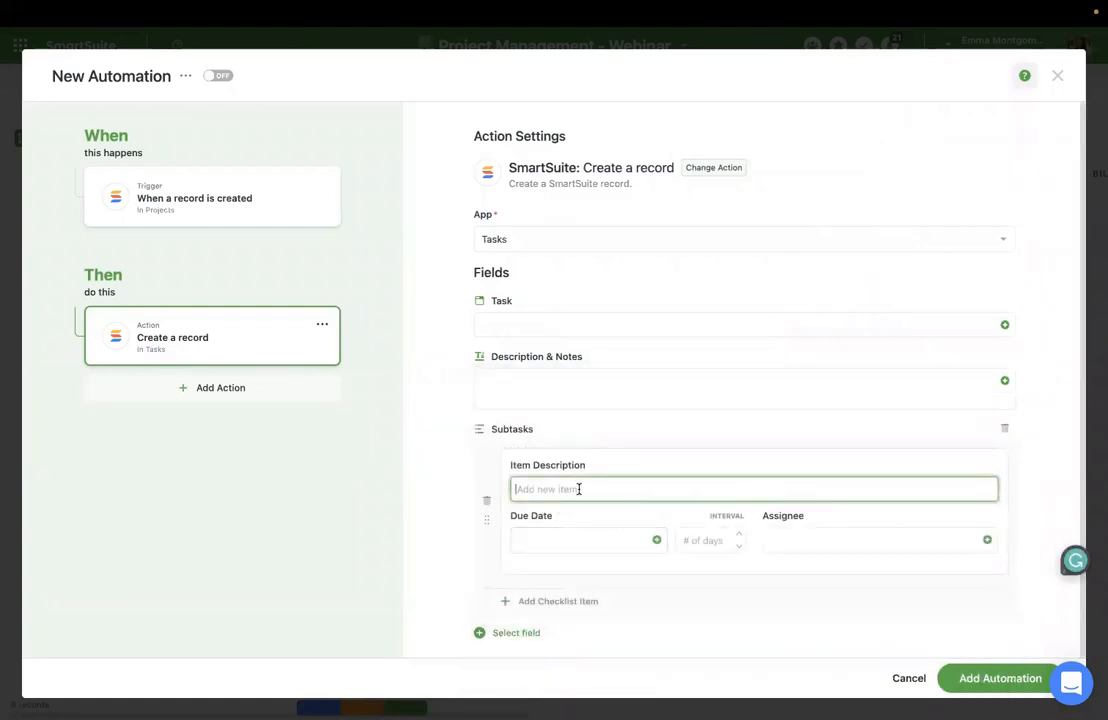
{"action": "scroll", "coordinate": [578, 490], "scroll_direction": "down", "scroll_amount": 1}
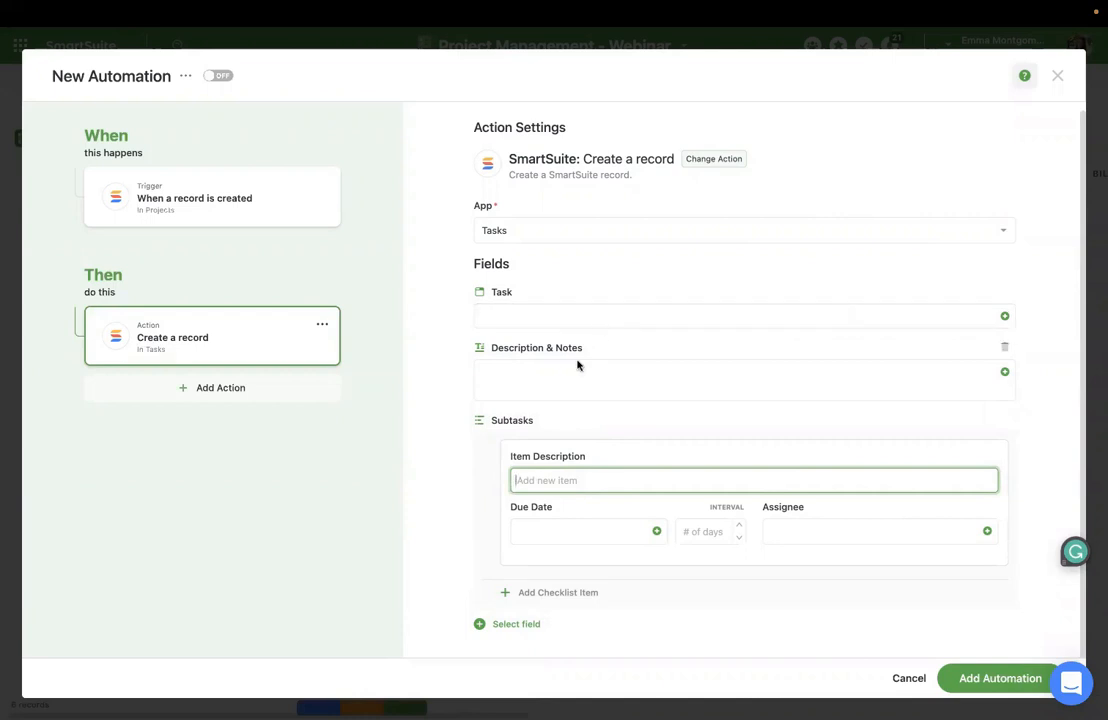
Add a second action that creates a record in the Tasks app and look at its available fields
{"action": "left_click", "coordinate": [224, 388]}
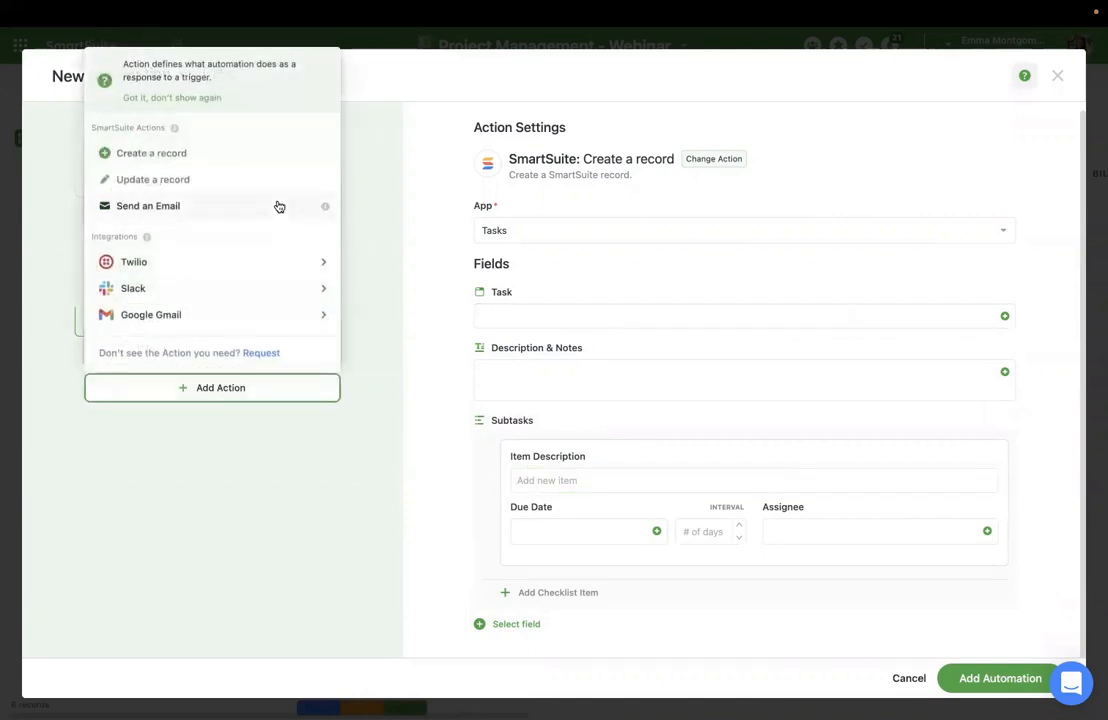
{"action": "left_click", "coordinate": [279, 160]}
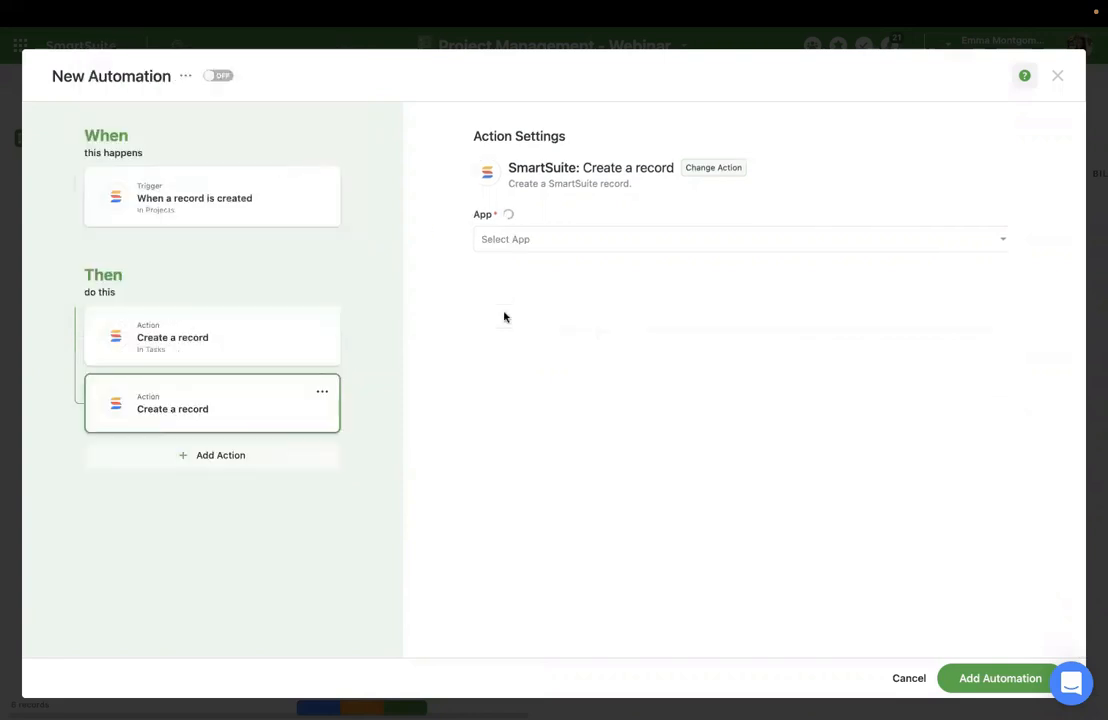
{"action": "left_click", "coordinate": [563, 242]}
{"action": "left_click", "coordinate": [556, 330]}
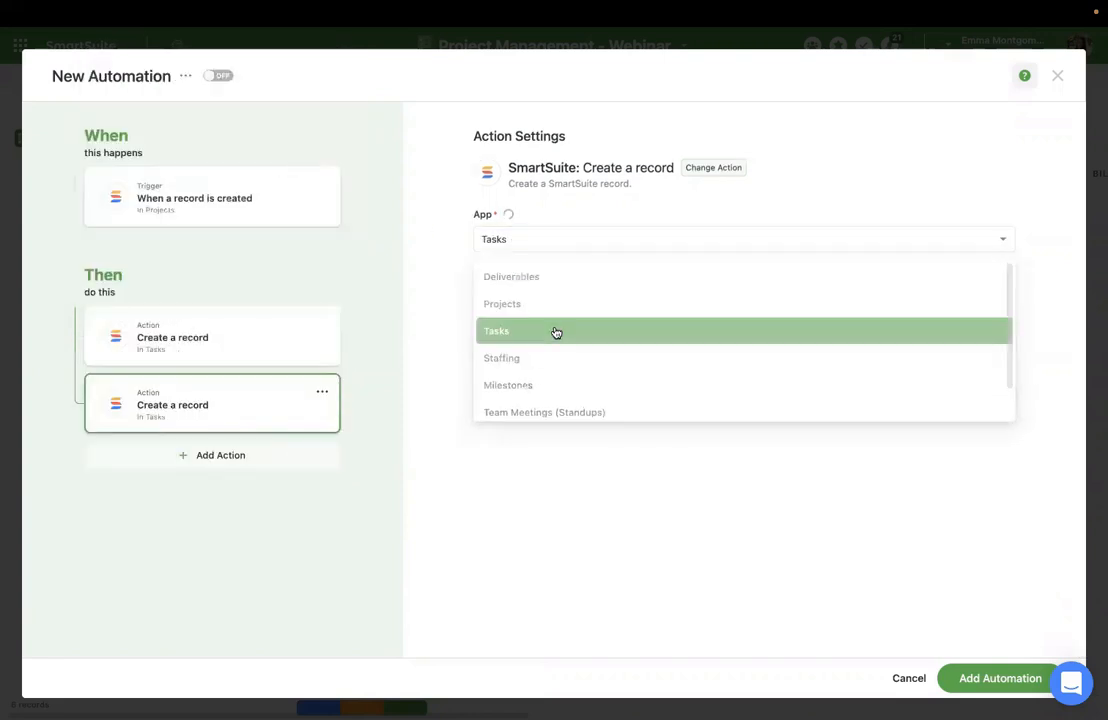
{"action": "left_click", "coordinate": [520, 308]}
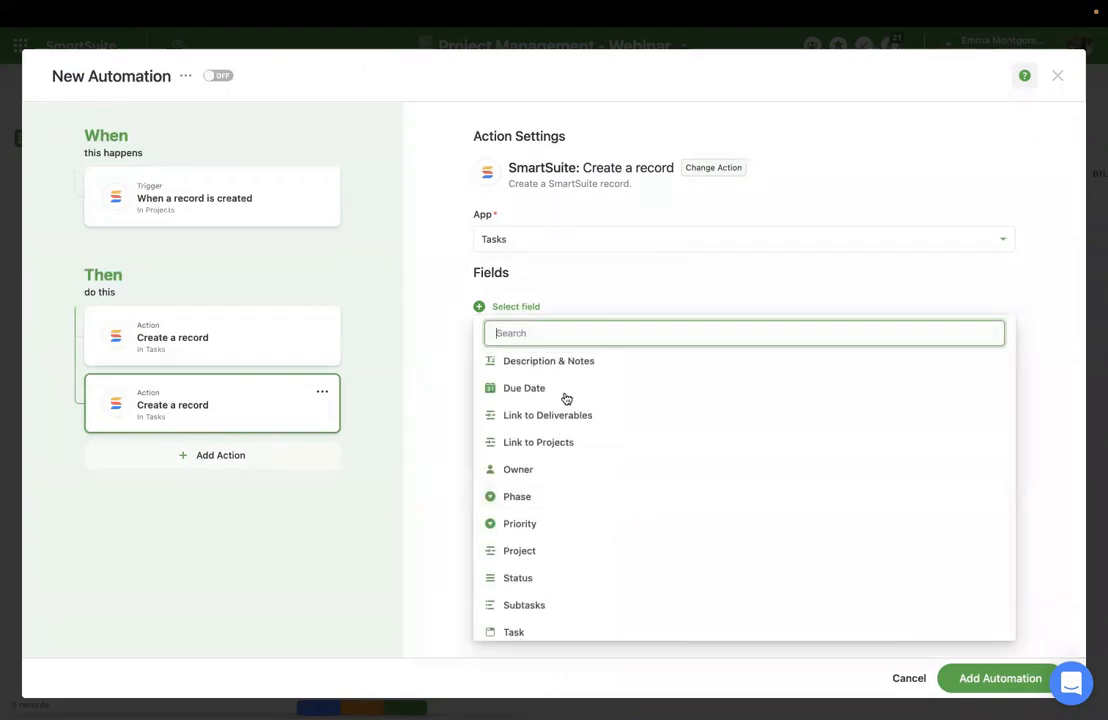
Remove the required Subtasks field from the first Create a record action and save the automation as turned on
{"action": "left_click", "coordinate": [969, 679]}
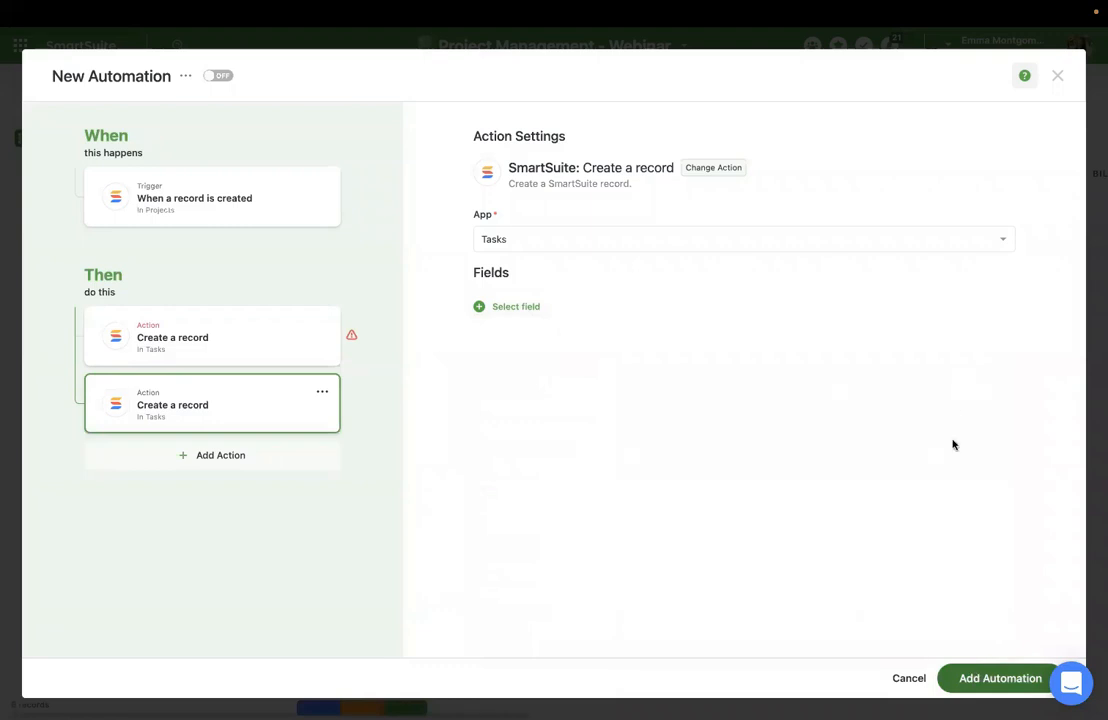
{"action": "left_click", "coordinate": [1057, 75]}
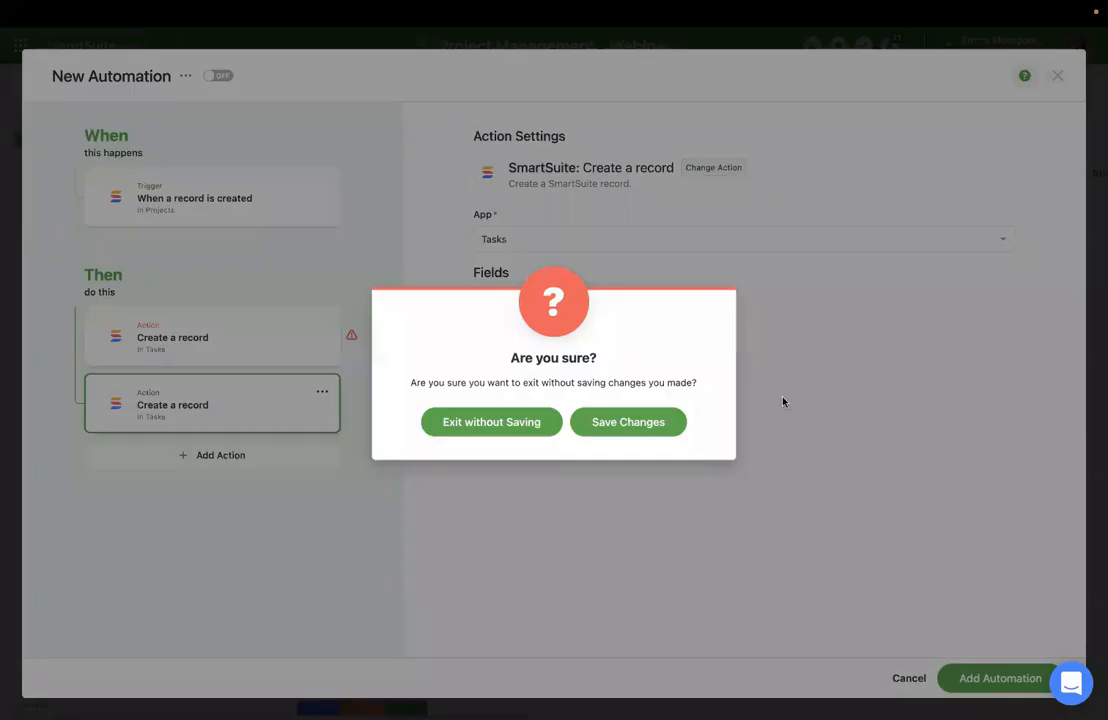
{"action": "left_click", "coordinate": [603, 422]}
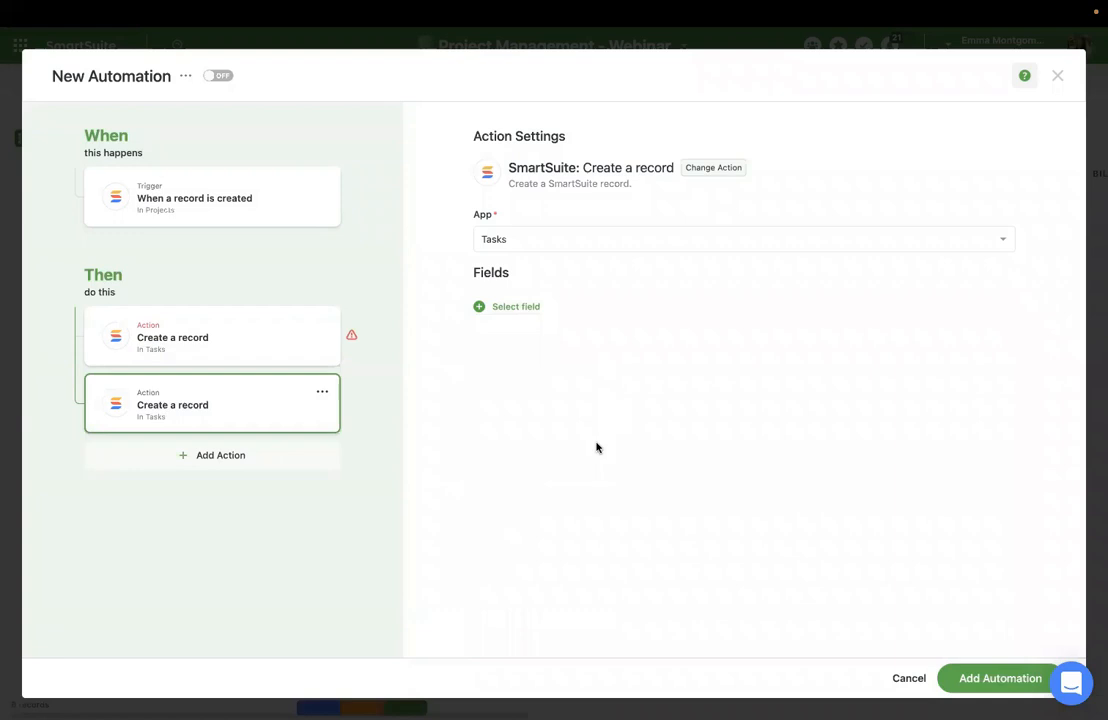
{"action": "left_click", "coordinate": [277, 354]}
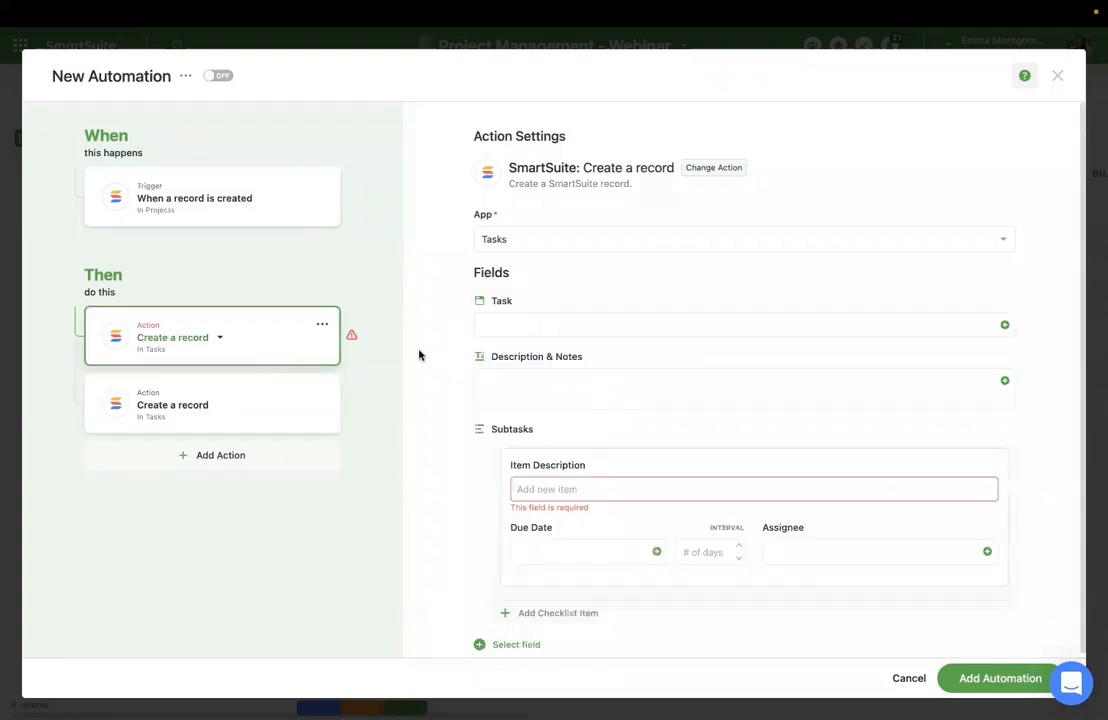
{"action": "left_click", "coordinate": [1004, 428]}
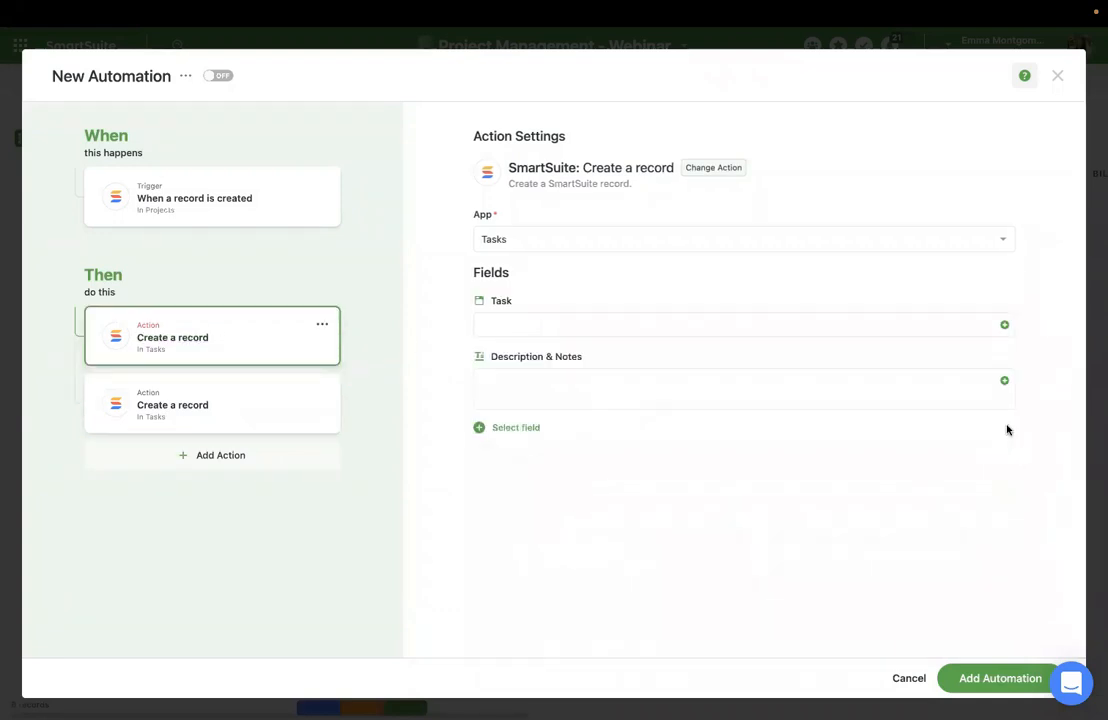
{"action": "left_click", "coordinate": [992, 678]}
{"action": "left_click", "coordinate": [636, 401]}
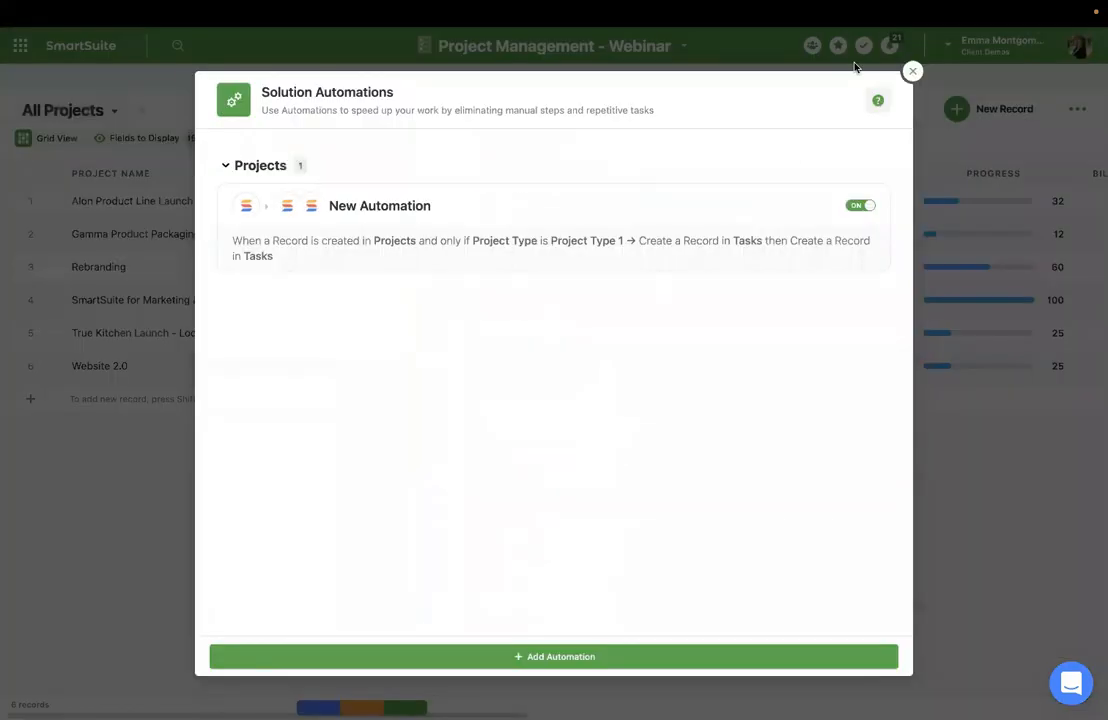
Leave the solution automations and add a Checklist field to the Tasks table, after Link to Projects
{"action": "left_click", "coordinate": [912, 71]}
{"action": "scroll", "coordinate": [883, 280], "scroll_direction": "right", "scroll_amount": 10}
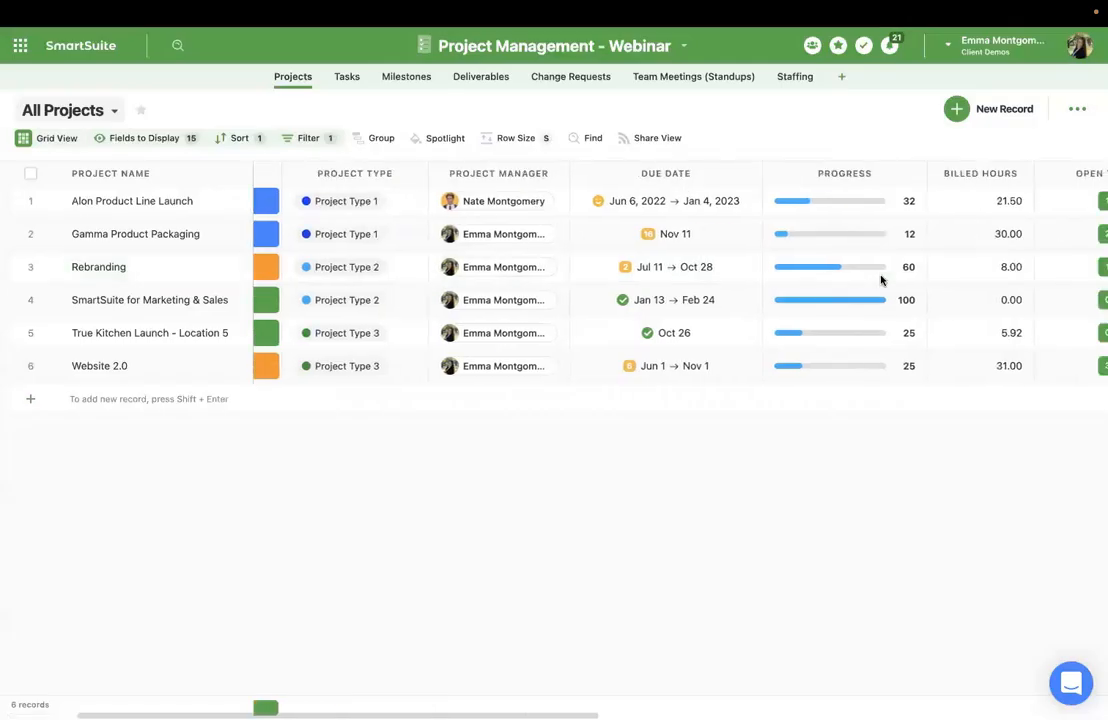
{"action": "left_click", "coordinate": [347, 76]}
{"action": "scroll", "coordinate": [898, 218], "scroll_direction": "right", "scroll_amount": 3}
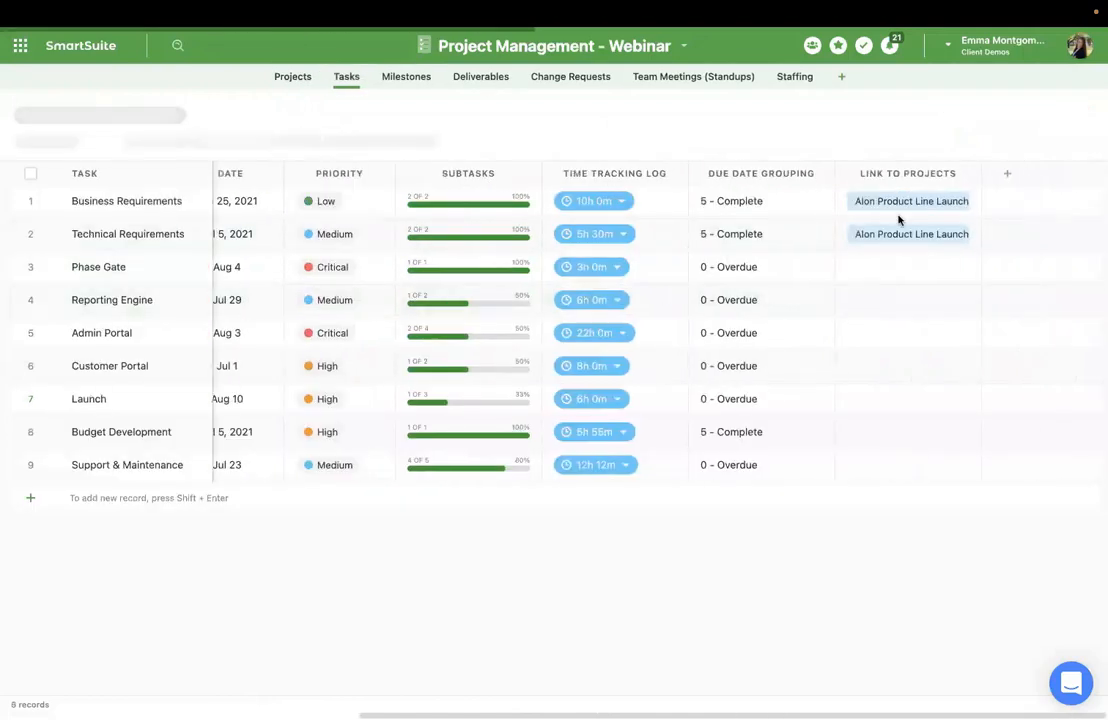
{"action": "left_click", "coordinate": [1013, 175]}
{"action": "type", "text": "check"}
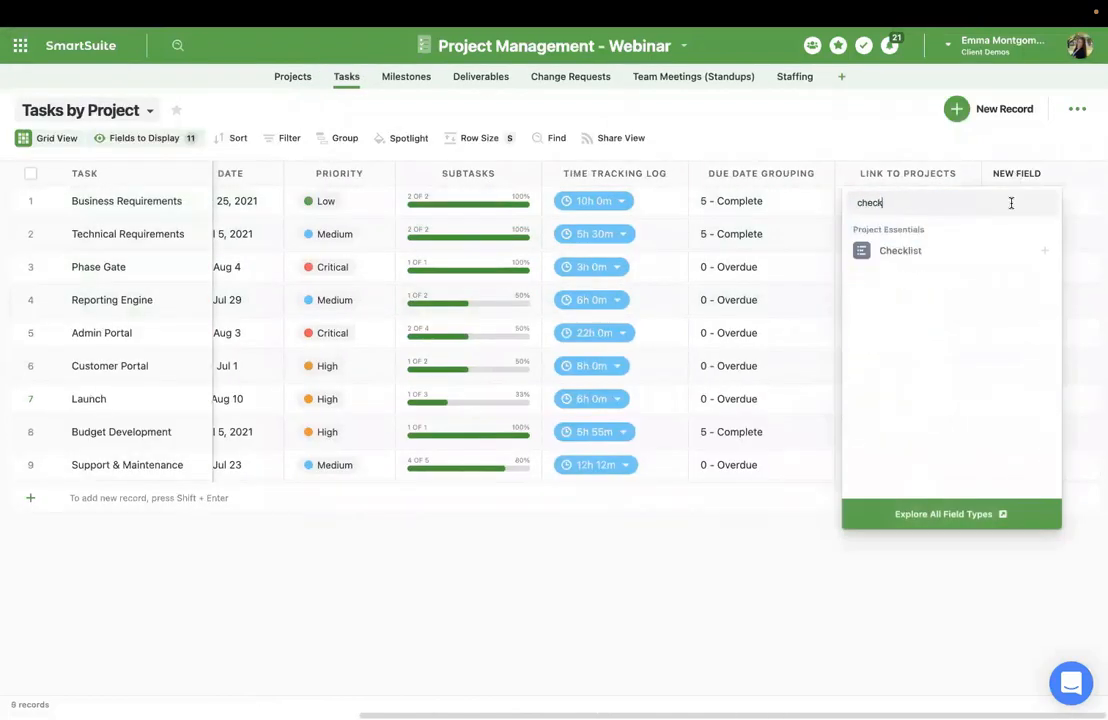
{"action": "left_click", "coordinate": [979, 255]}
{"action": "left_click", "coordinate": [1002, 572]}
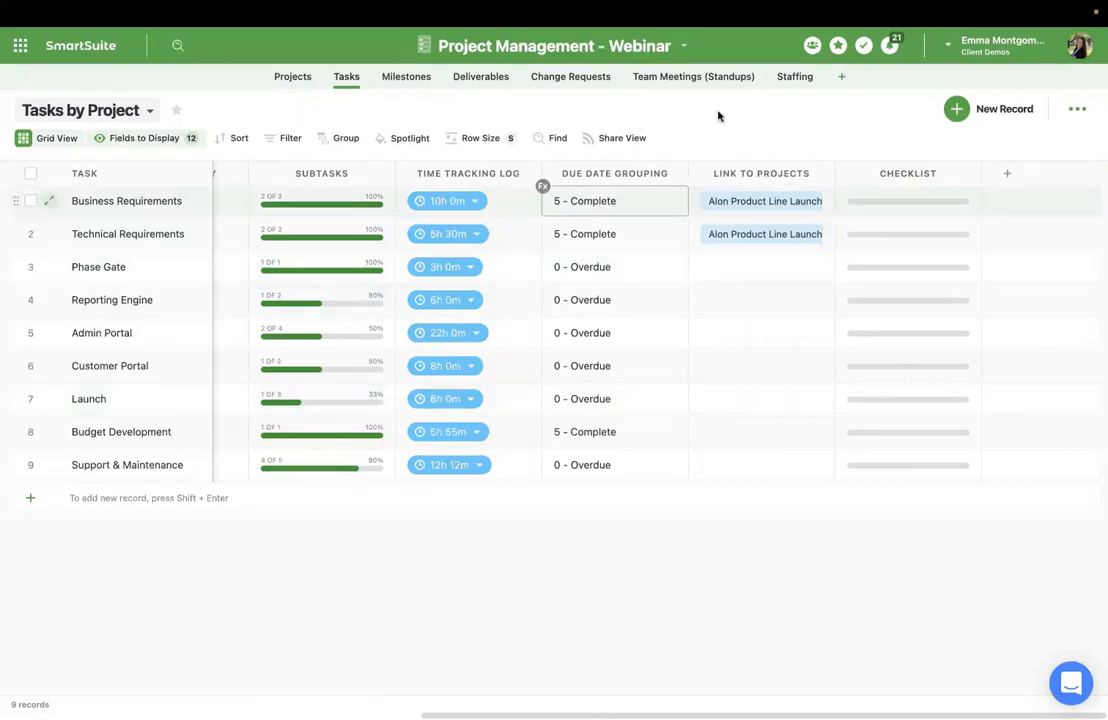
Exit the full-screen view and open the solution's saved automation for editing
{"action": "mouse_move", "coordinate": [1057, 33]}
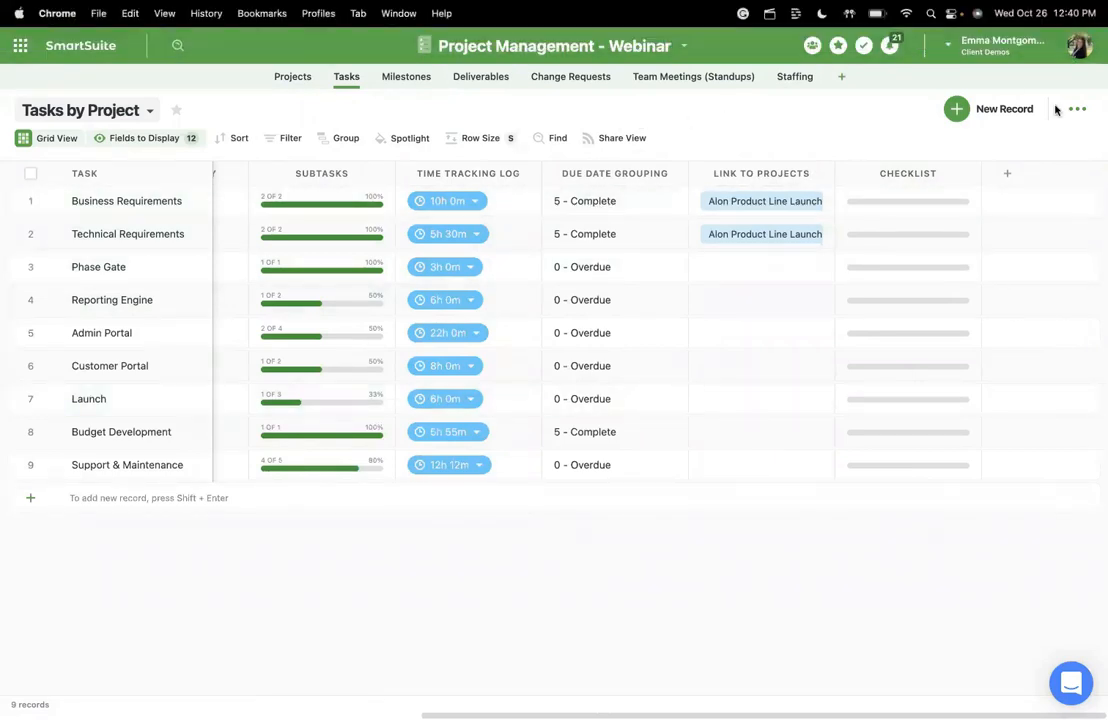
{"action": "left_click", "coordinate": [48, 37]}
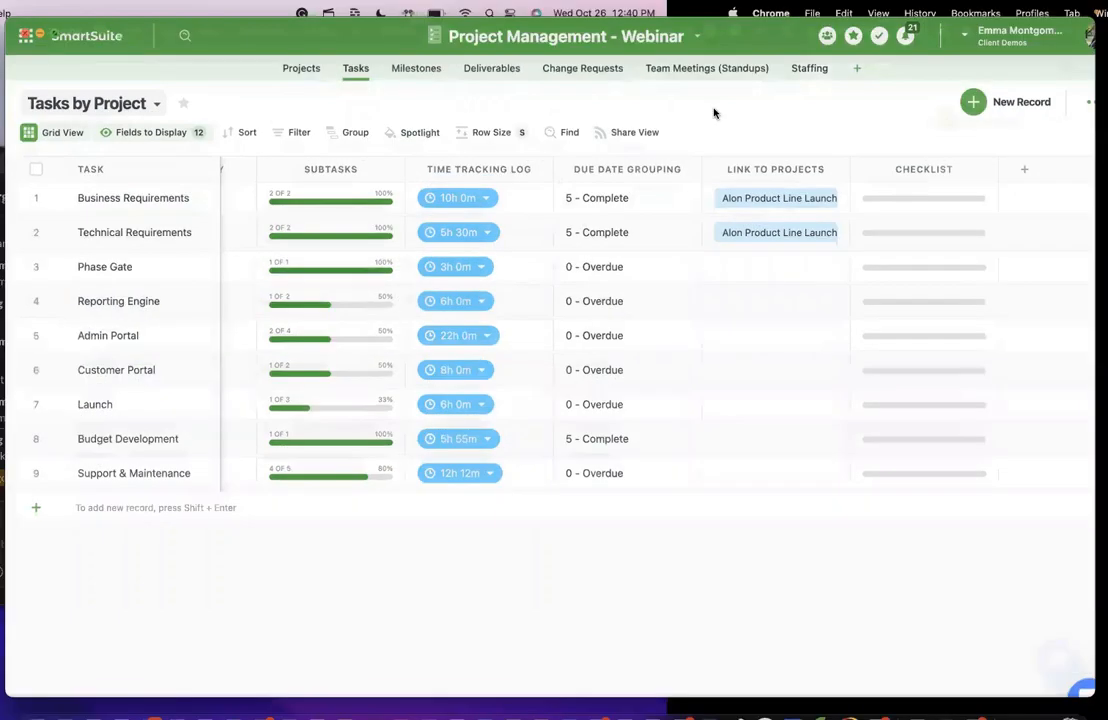
{"action": "left_click", "coordinate": [676, 127]}
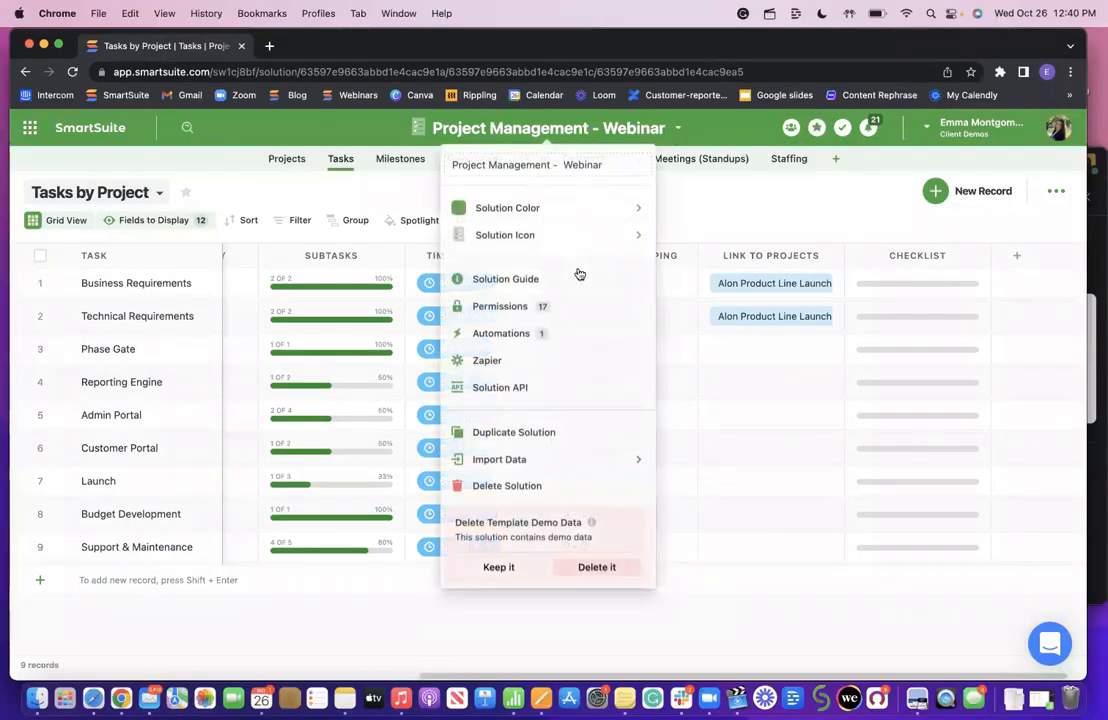
{"action": "left_click", "coordinate": [506, 332]}
{"action": "left_click", "coordinate": [520, 310]}
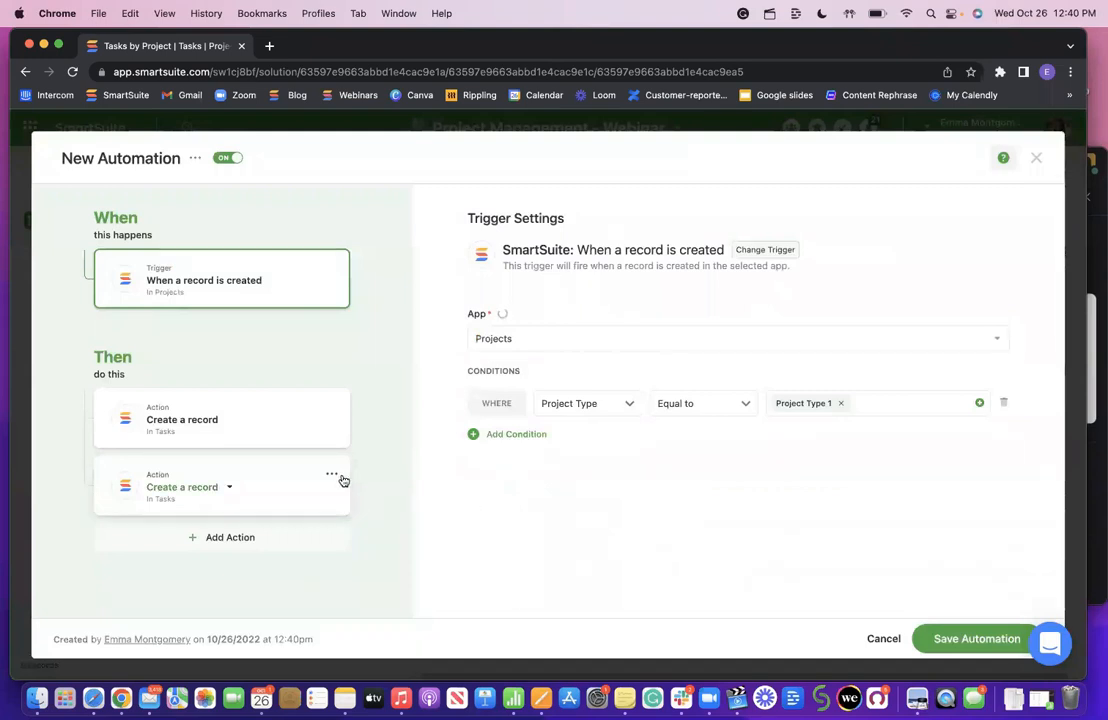
Add the Checklist field to the automation's second Create a record action
{"action": "left_click", "coordinate": [295, 482]}
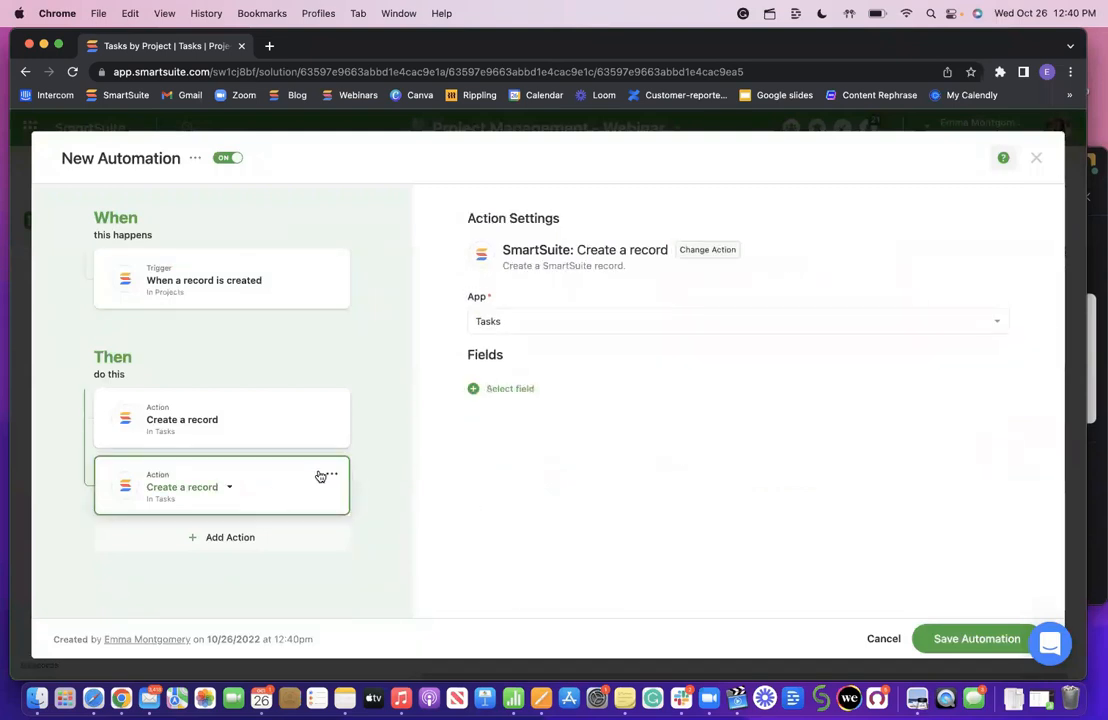
{"action": "left_click", "coordinate": [513, 390]}
{"action": "scroll", "coordinate": [532, 398], "scroll_direction": "down", "scroll_amount": 1}
{"action": "scroll", "coordinate": [541, 401], "scroll_direction": "up", "scroll_amount": 1}
{"action": "left_click", "coordinate": [551, 163]}
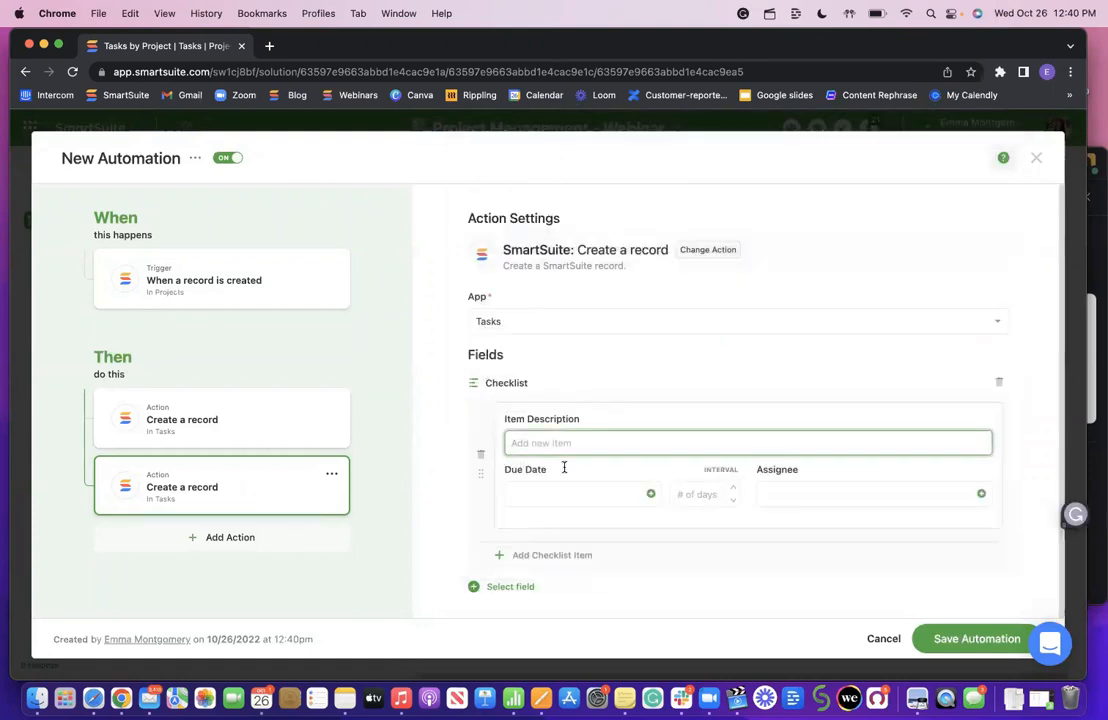
Set the checklist item's description to "Page Designer"
{"action": "type", "text": "Checklist 1"}
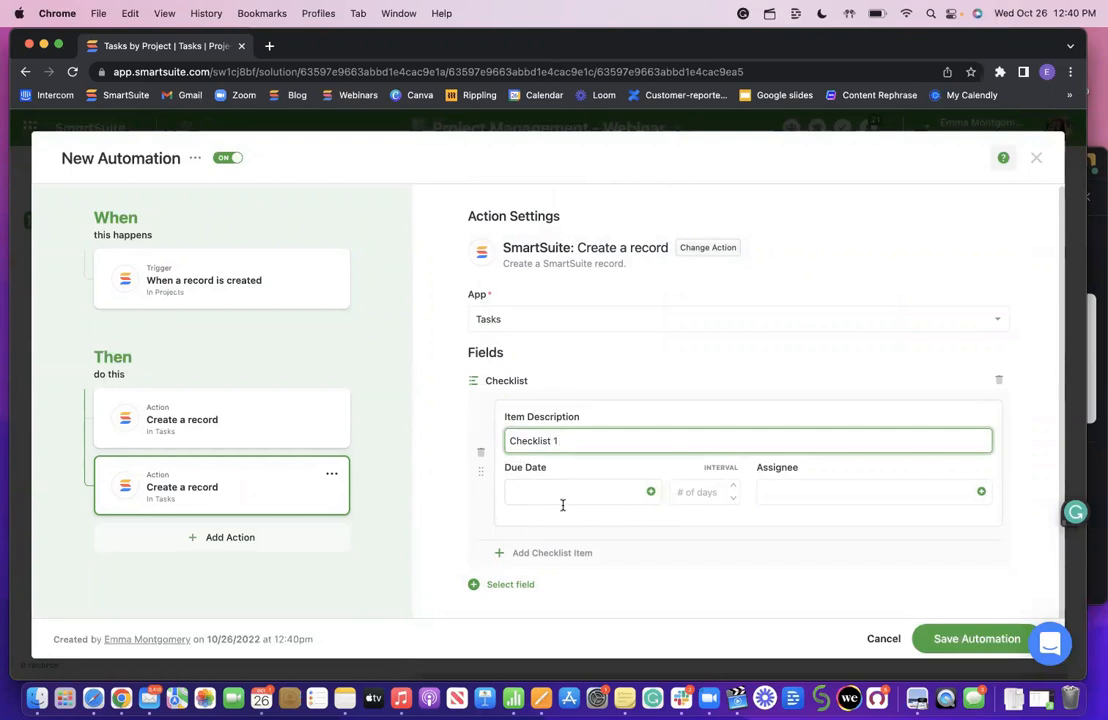
{"action": "triple_click", "coordinate": [585, 440]}
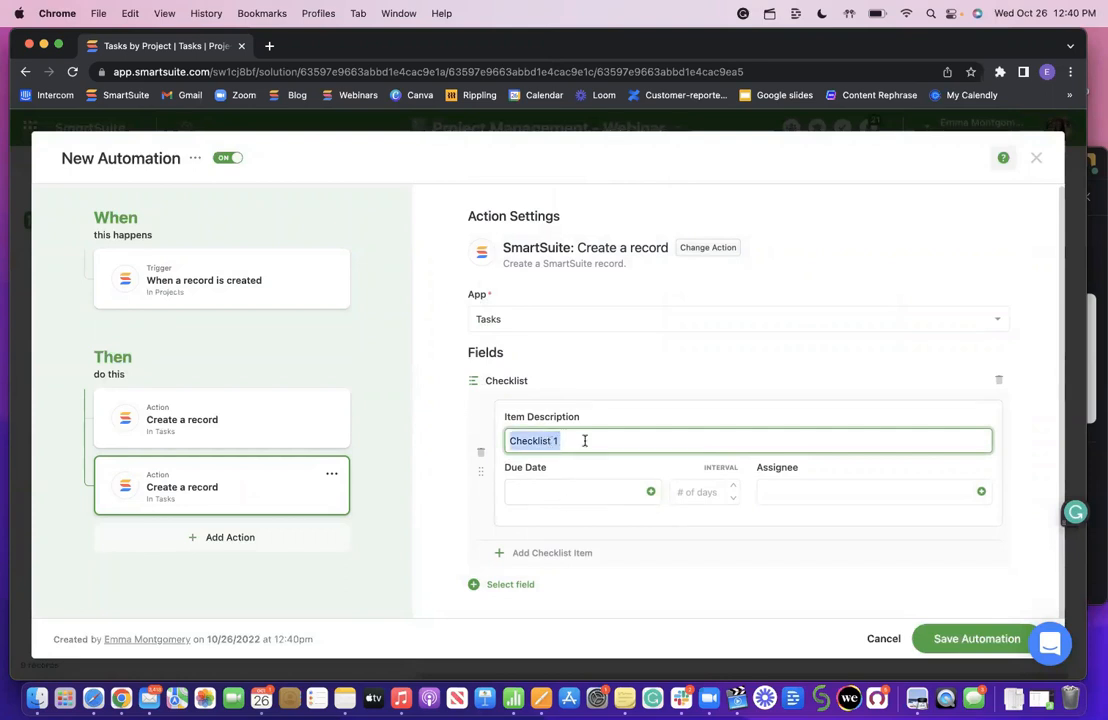
{"action": "type", "text": "Pag"}
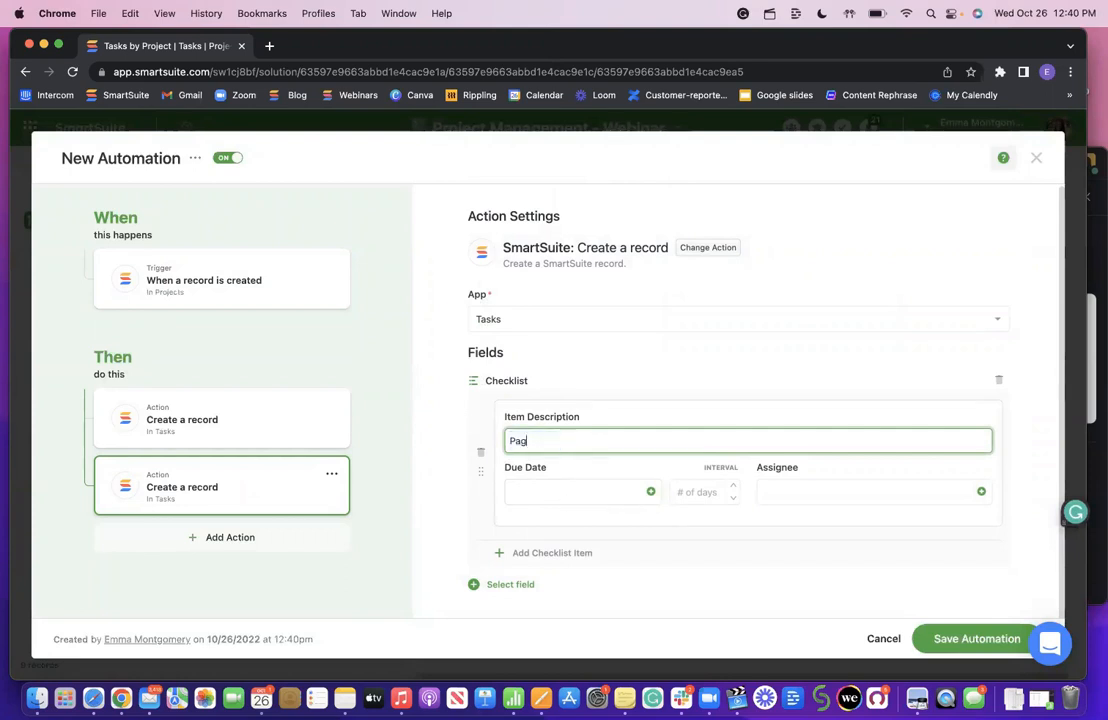
{"action": "type", "text": "e Designer"}
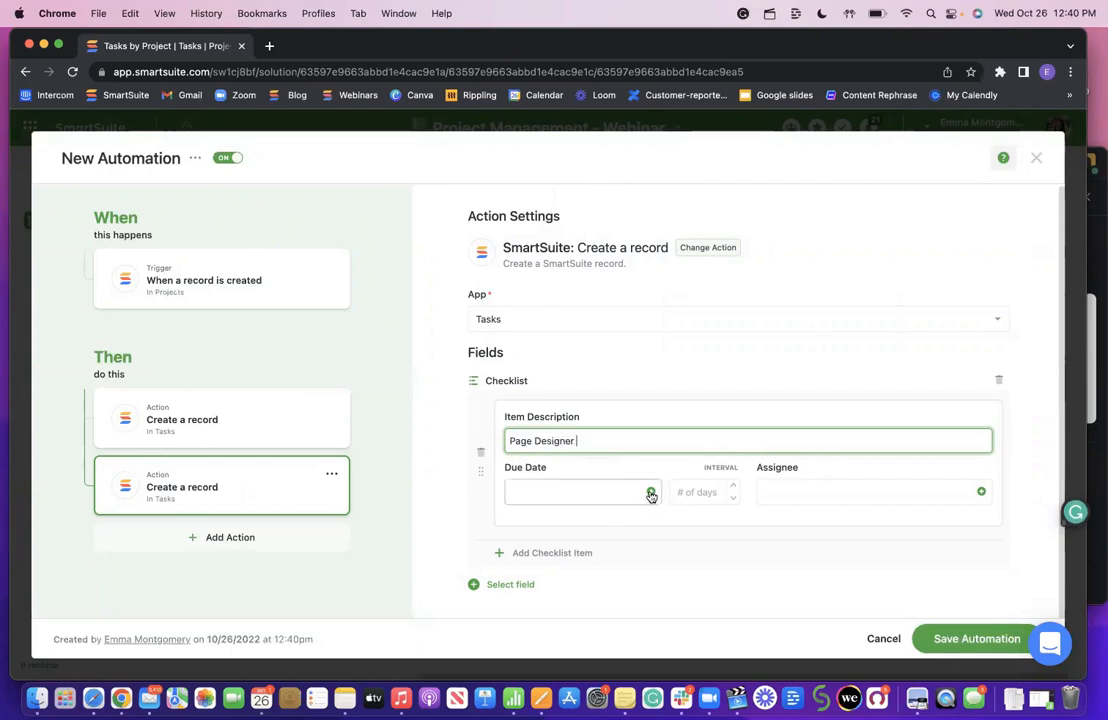
Examine the checklist item's due date, interval and assignee options, and review the automation's trigger settings
{"action": "left_click", "coordinate": [605, 491]}
{"action": "left_click", "coordinate": [700, 493]}
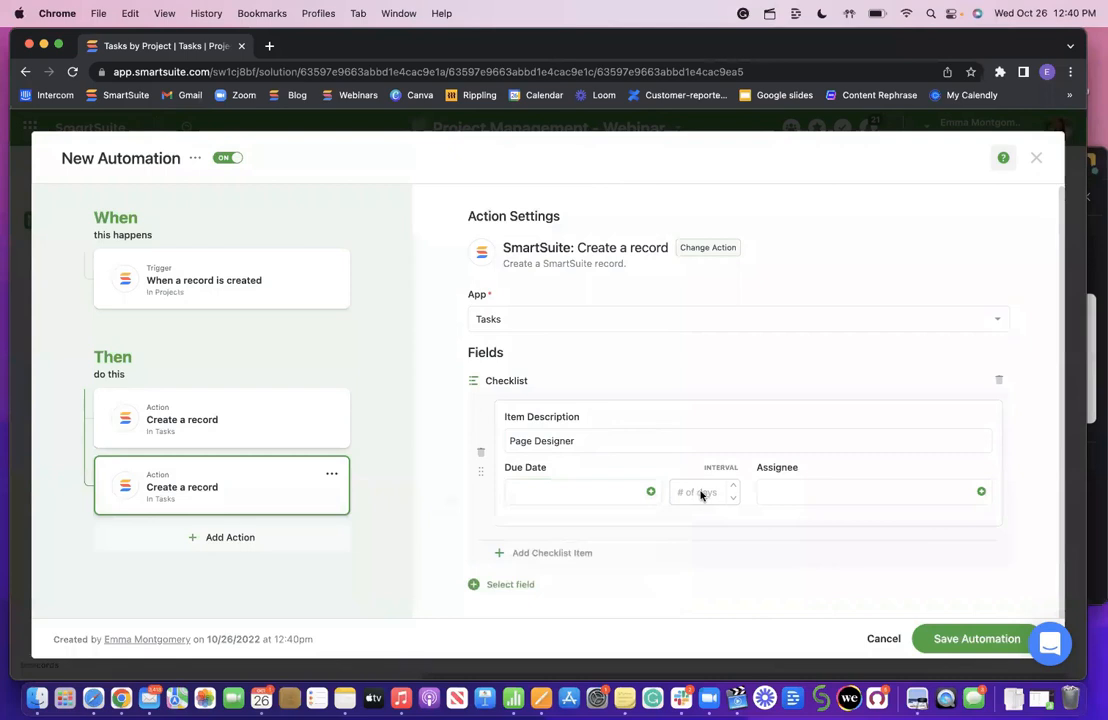
{"action": "left_click", "coordinate": [760, 494]}
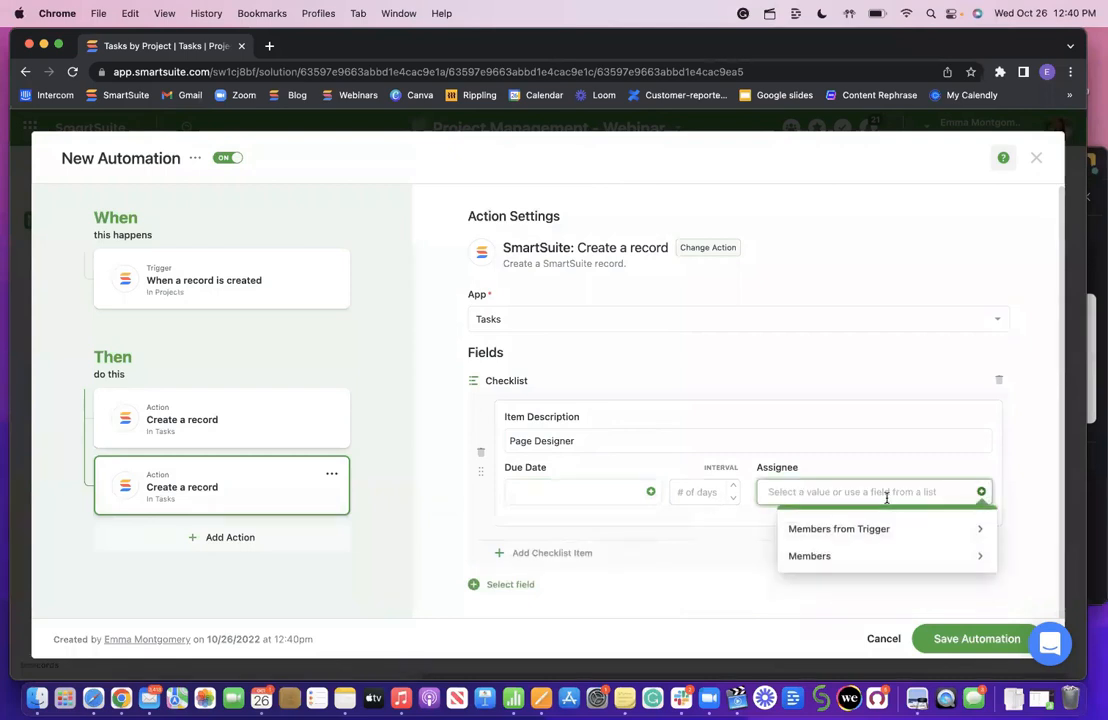
{"action": "left_click", "coordinate": [812, 556]}
{"action": "left_click", "coordinate": [883, 400]}
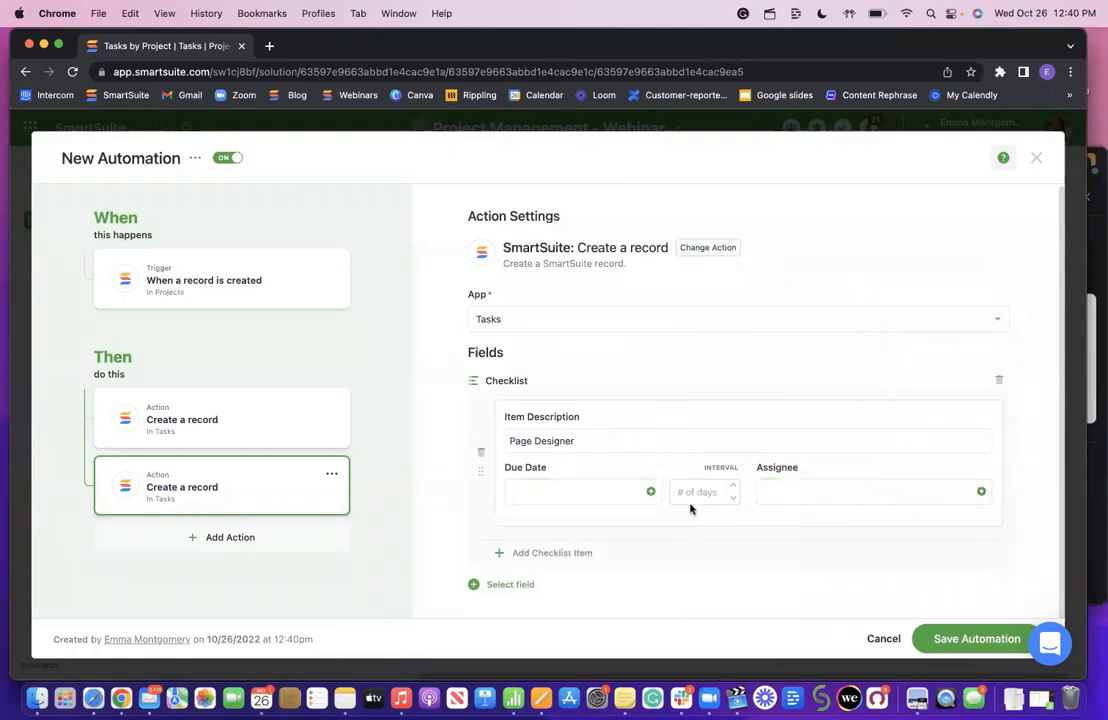
{"action": "left_click", "coordinate": [285, 290]}
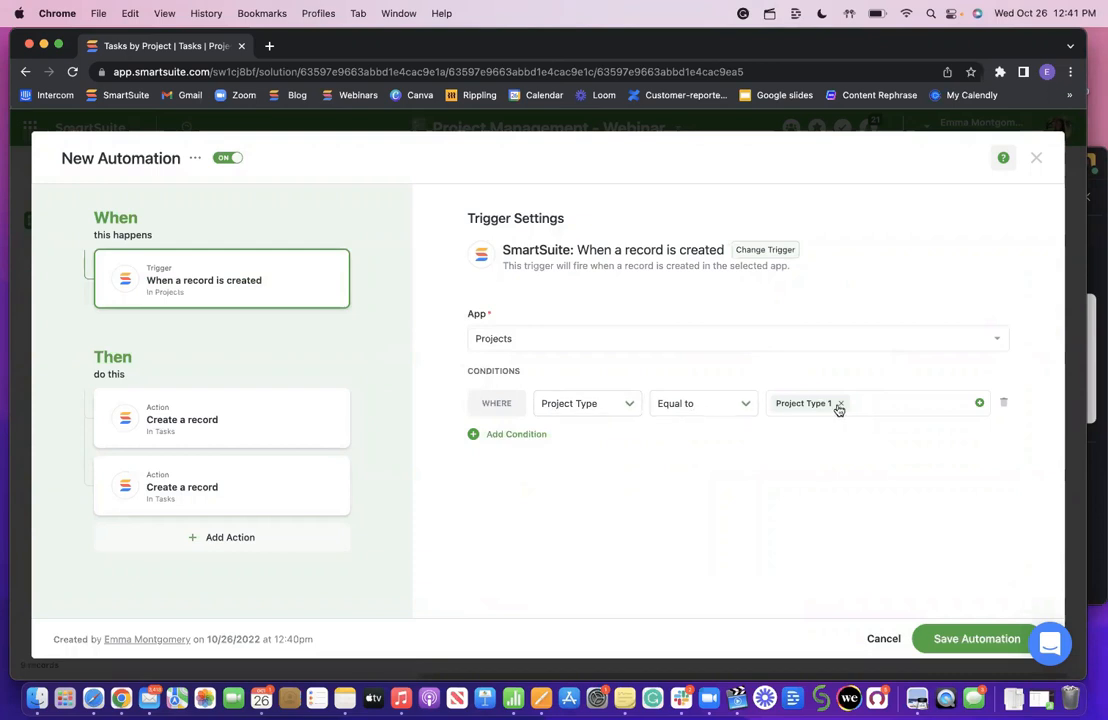
Examine the fields available for an additional trigger condition and the app choices of the first Create a record action
{"action": "left_click", "coordinate": [512, 434]}
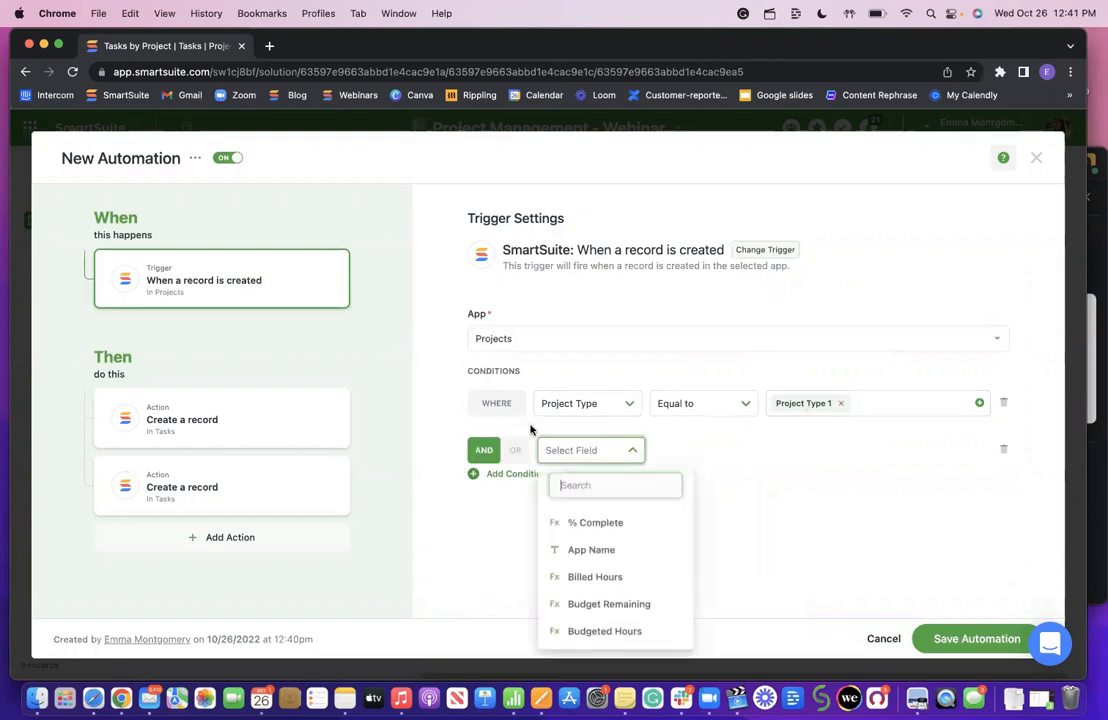
{"action": "scroll", "coordinate": [594, 524], "scroll_direction": "down", "scroll_amount": 2}
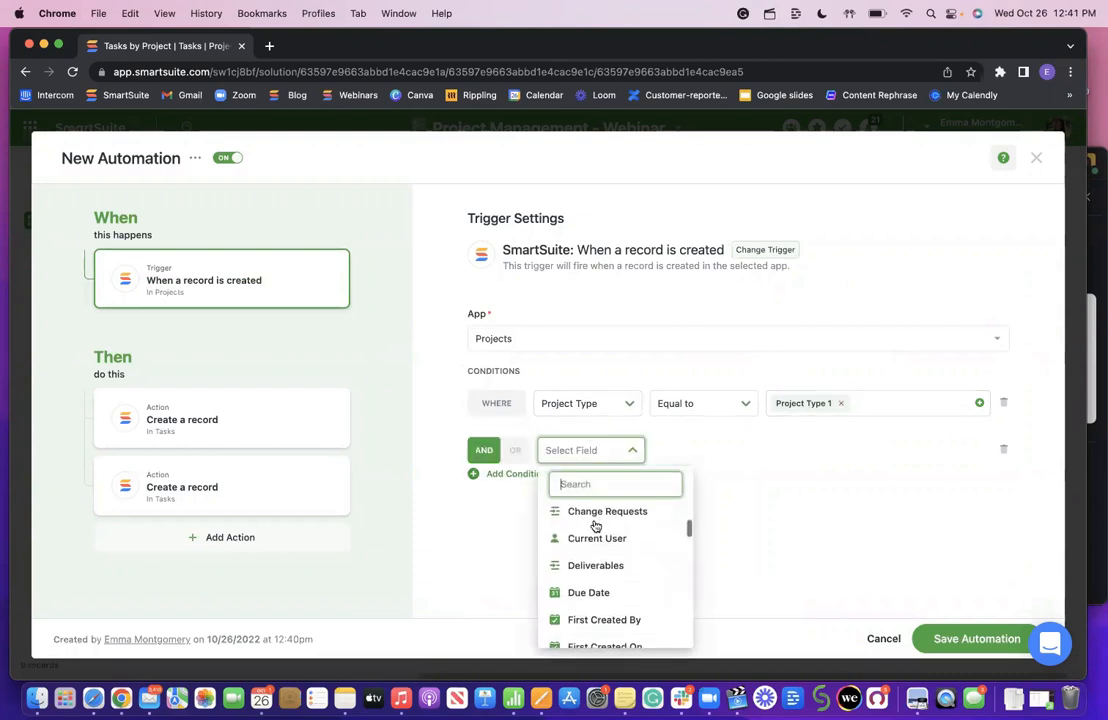
{"action": "left_click", "coordinate": [756, 499]}
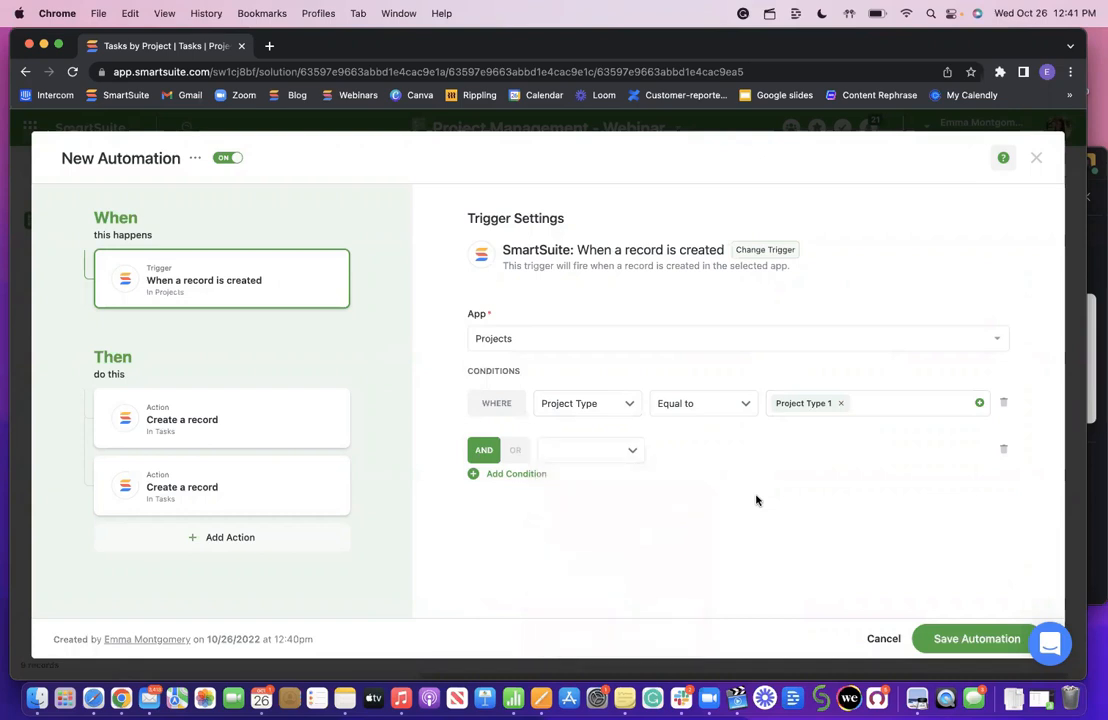
{"action": "left_click", "coordinate": [252, 435]}
{"action": "left_click", "coordinate": [621, 328]}
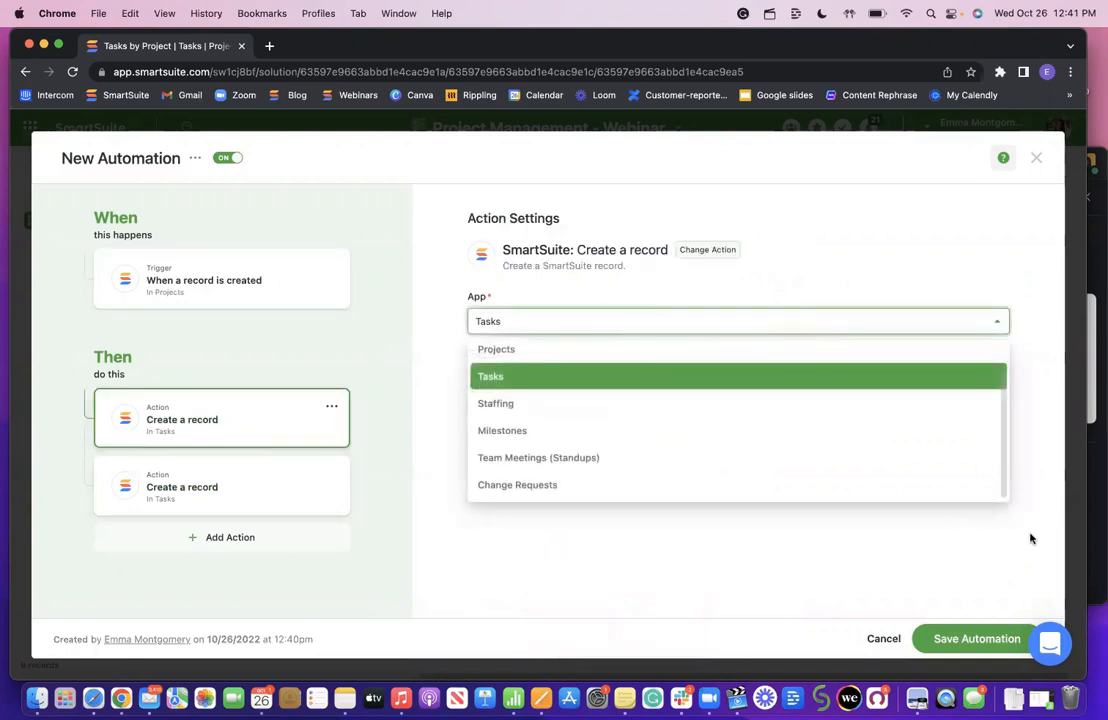
Save the automation and close the Solution Automations window
{"action": "left_click", "coordinate": [968, 645]}
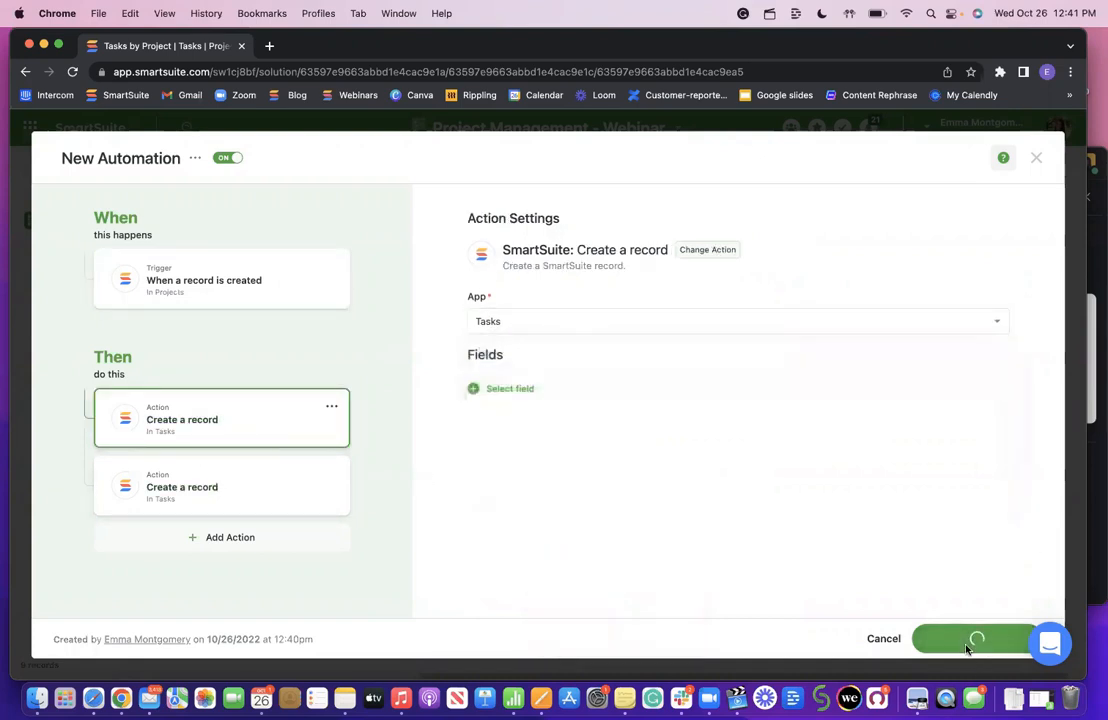
{"action": "left_click", "coordinate": [1040, 166]}
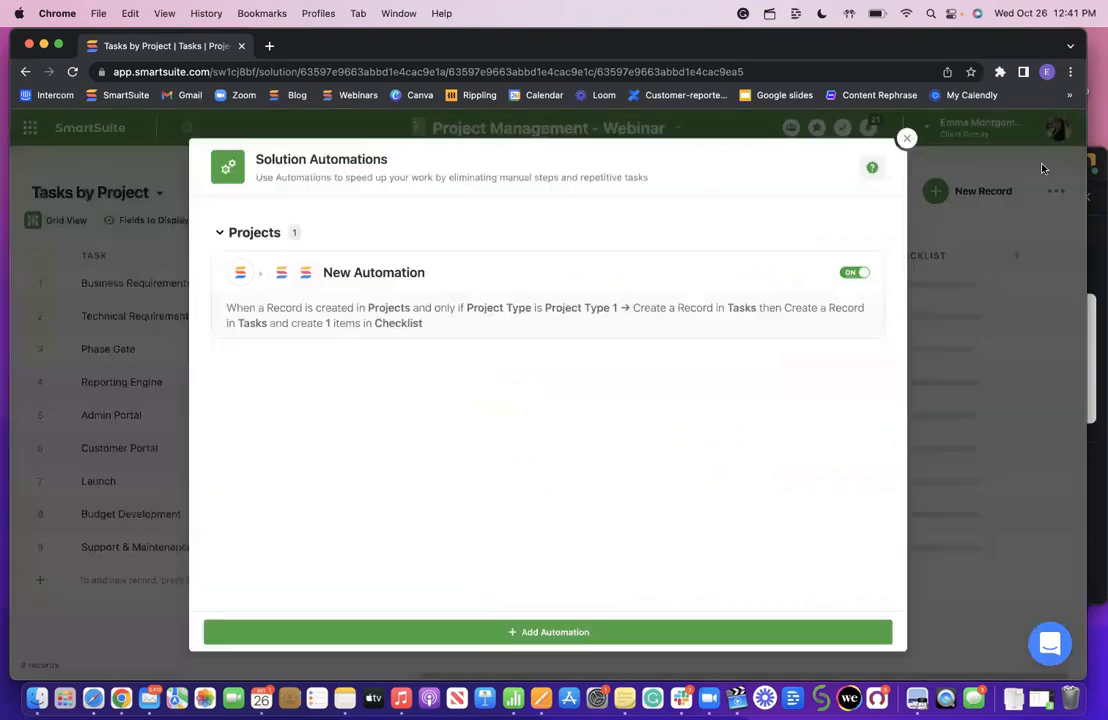
{"action": "left_click", "coordinate": [907, 141]}
Add another automation to the Project Management - Webinar solution with the trigger At a scheduled time
{"action": "scroll", "coordinate": [658, 457], "scroll_direction": "left", "scroll_amount": 10}
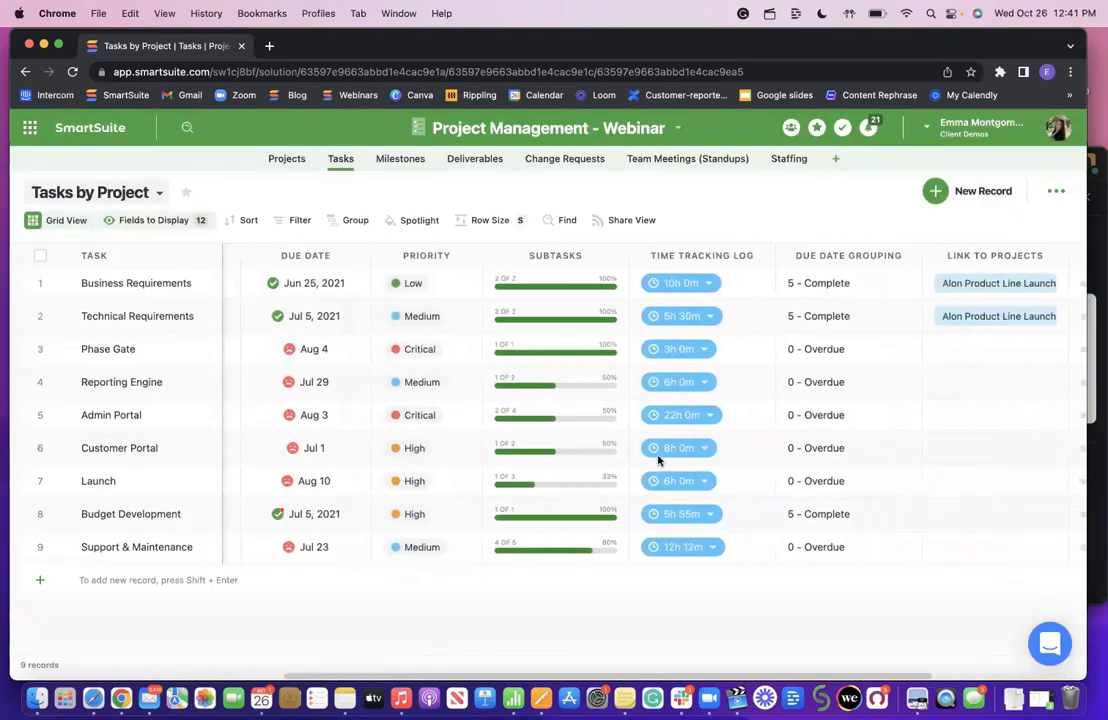
{"action": "scroll", "coordinate": [658, 458], "scroll_direction": "right", "scroll_amount": 3}
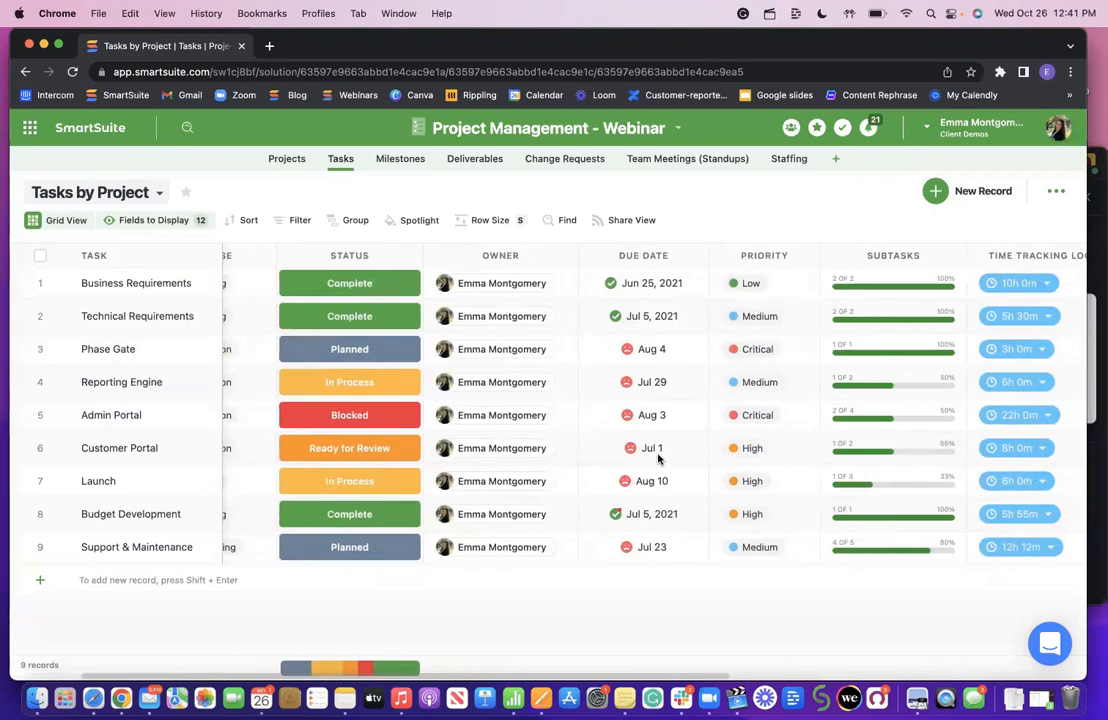
{"action": "scroll", "coordinate": [658, 458], "scroll_direction": "right", "scroll_amount": 1}
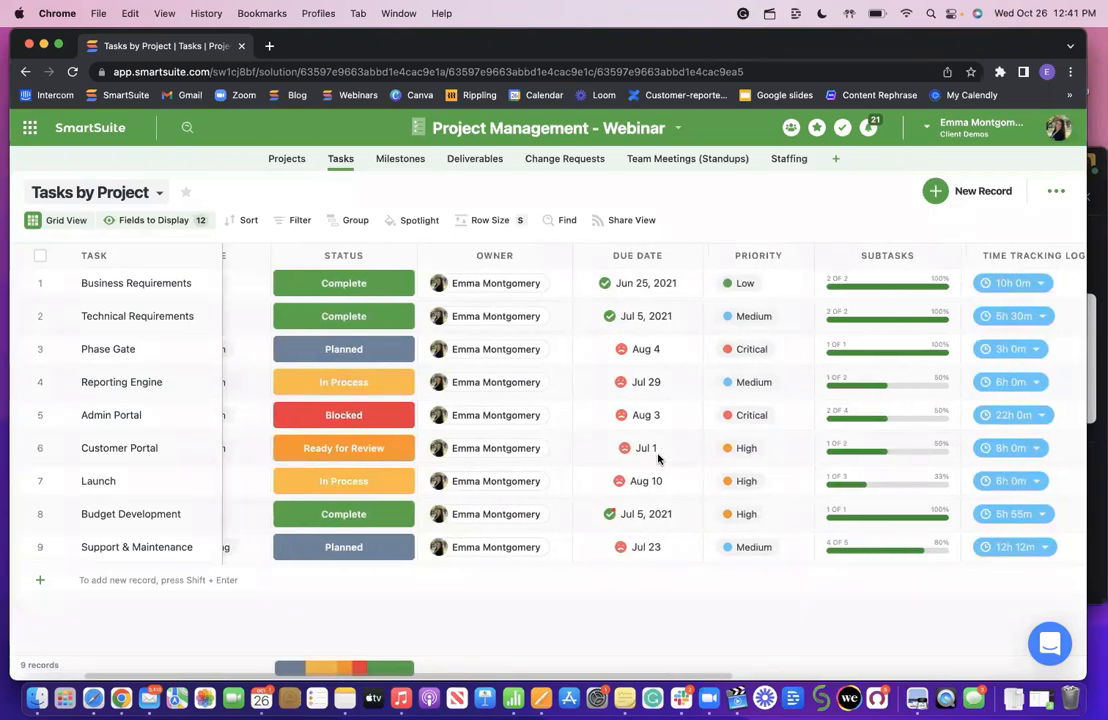
{"action": "left_click", "coordinate": [677, 131]}
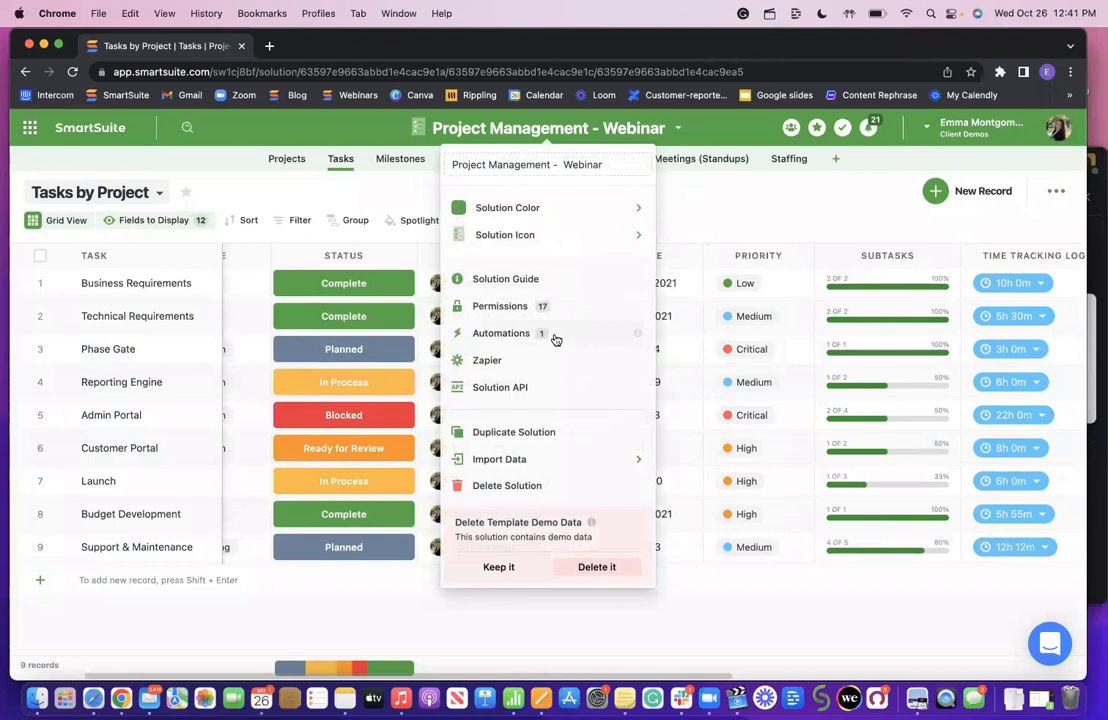
{"action": "left_click", "coordinate": [515, 333]}
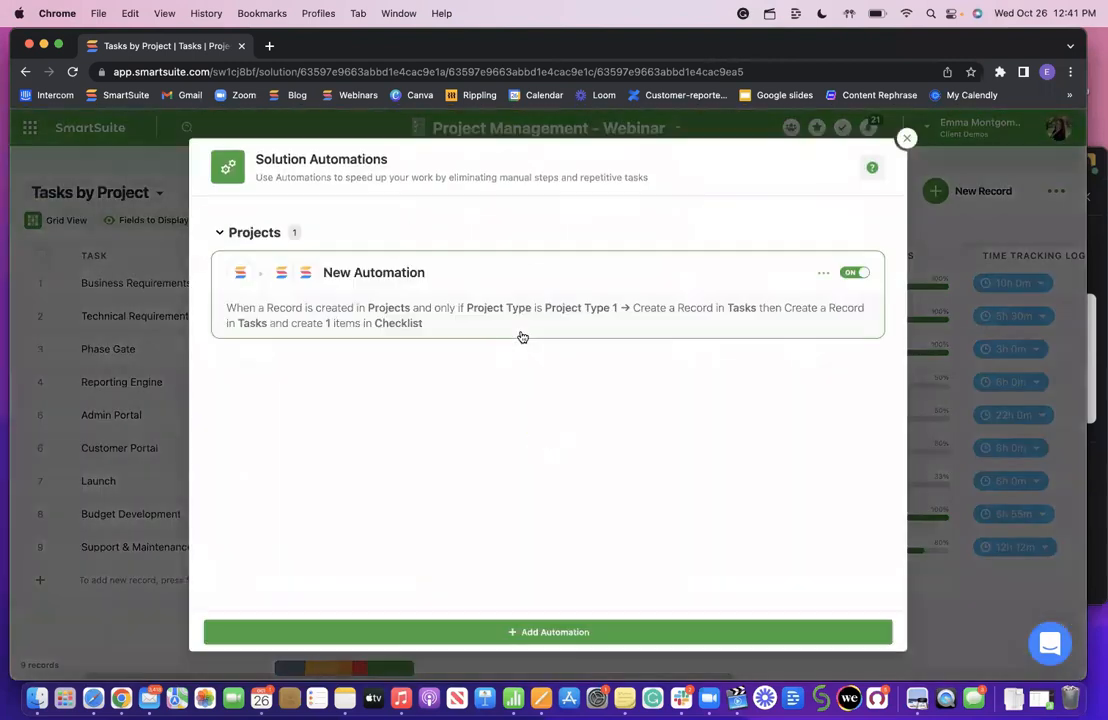
{"action": "left_click", "coordinate": [414, 631]}
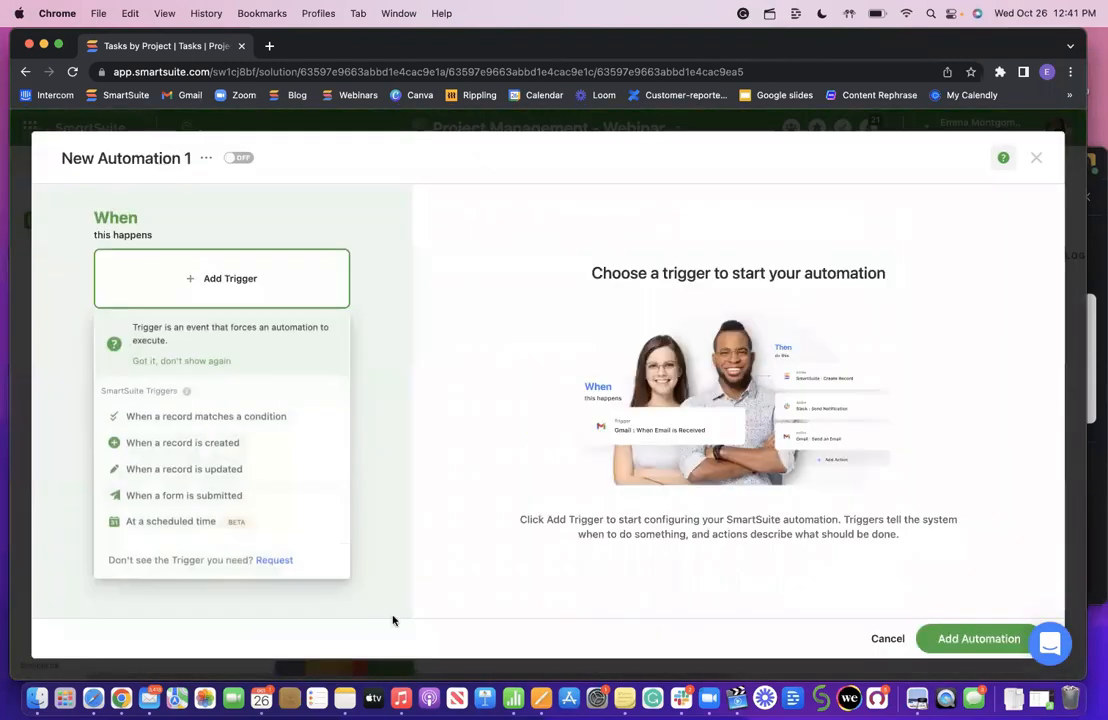
{"action": "left_click", "coordinate": [202, 521]}
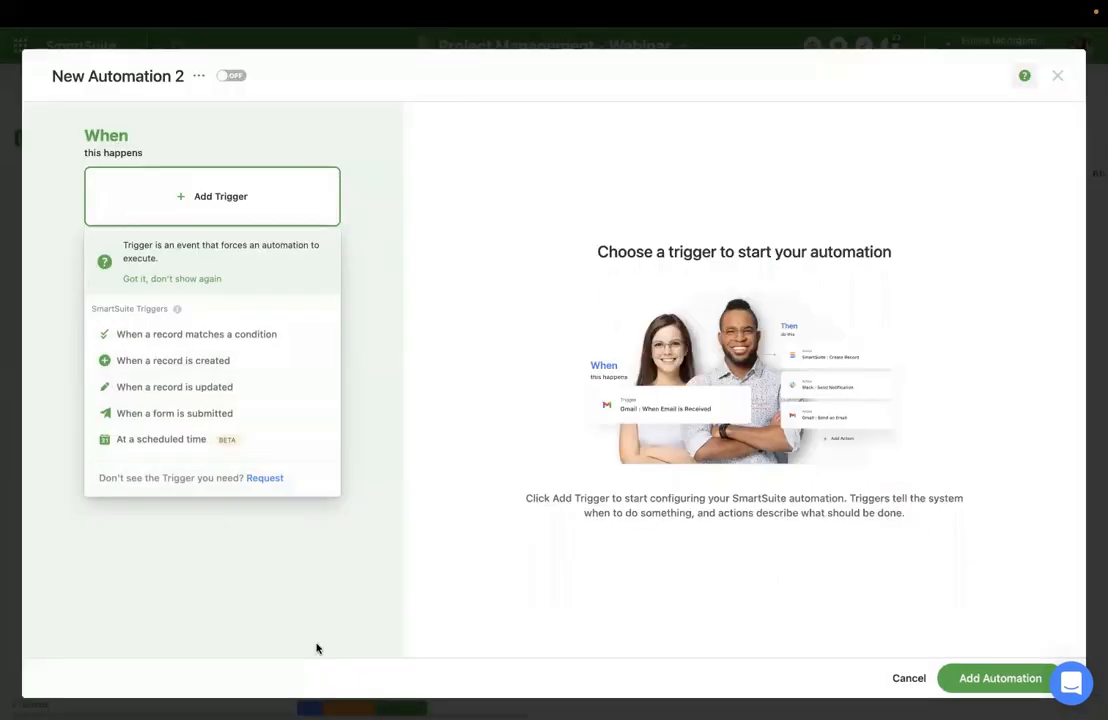
{"action": "left_click", "coordinate": [188, 441]}
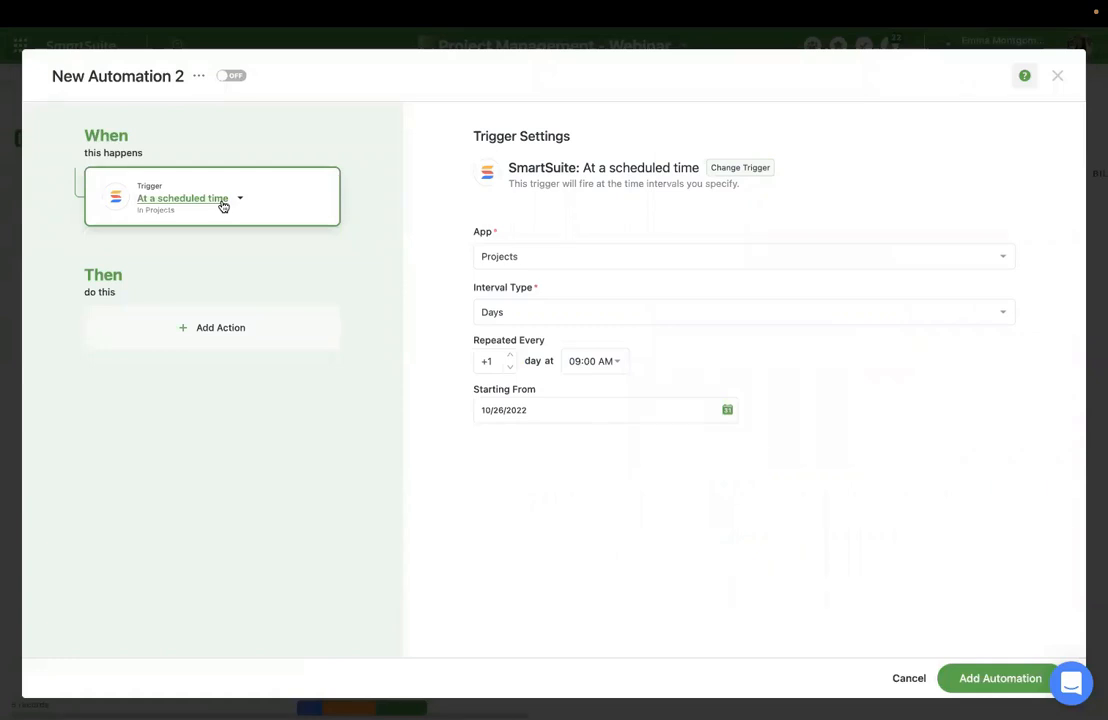
Set the scheduled trigger's app to Tasks
{"action": "left_click", "coordinate": [545, 261]}
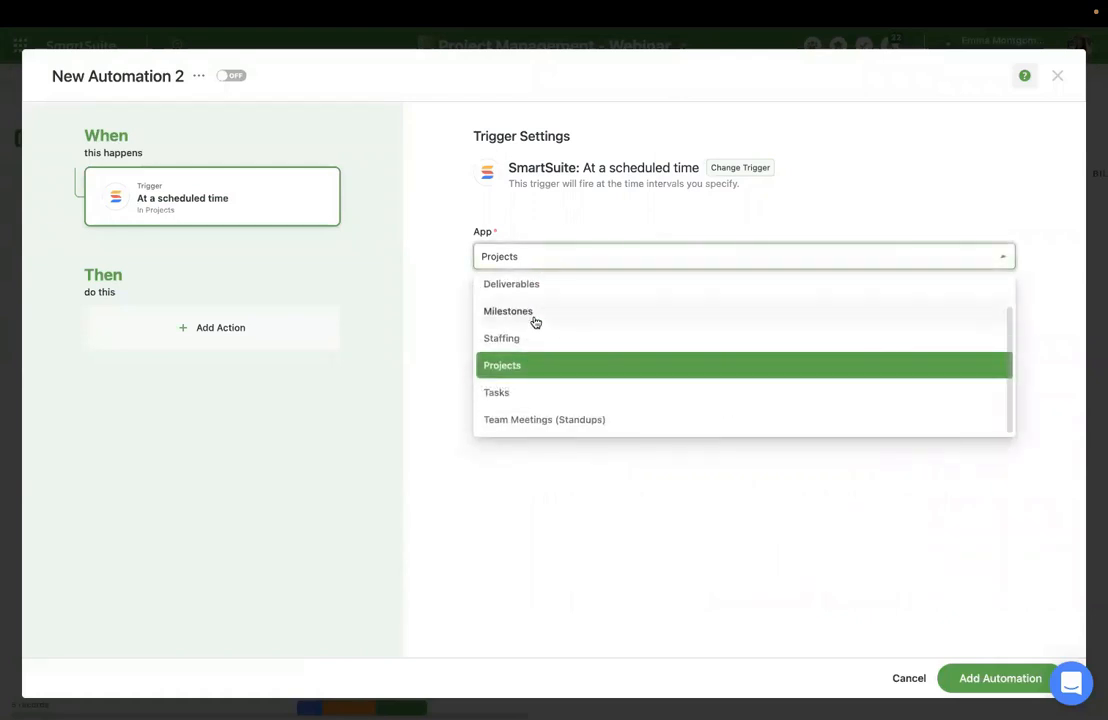
{"action": "scroll", "coordinate": [518, 361], "scroll_direction": "up", "scroll_amount": 1}
{"action": "scroll", "coordinate": [518, 361], "scroll_direction": "down", "scroll_amount": 1}
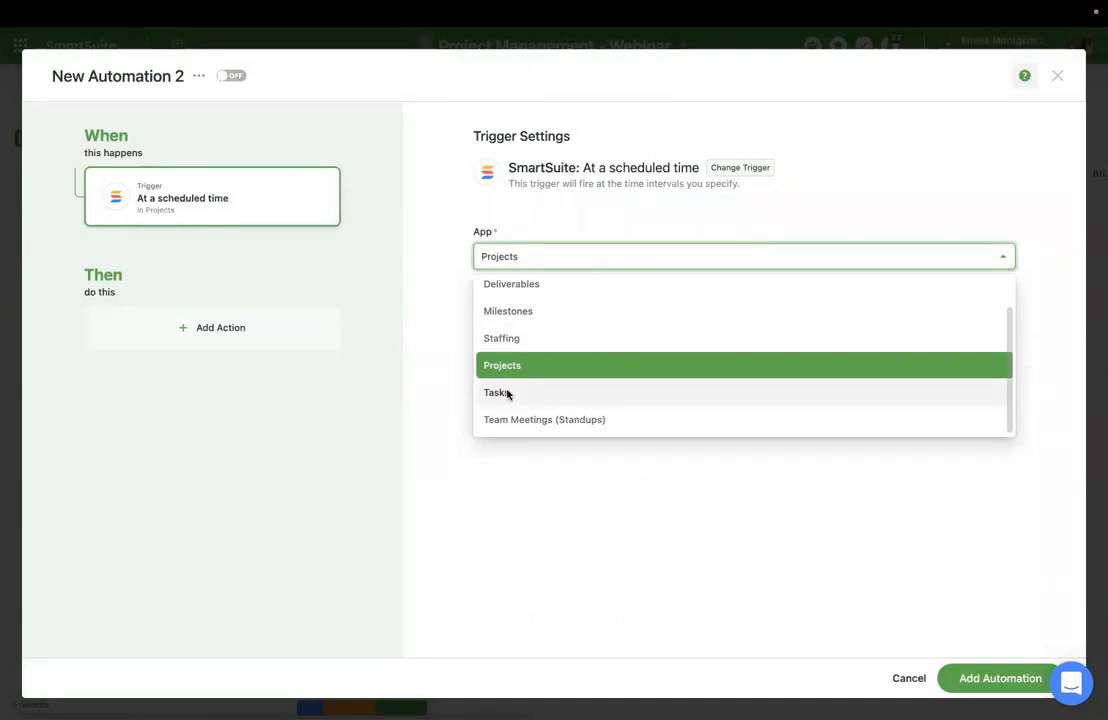
{"action": "left_click", "coordinate": [507, 393]}
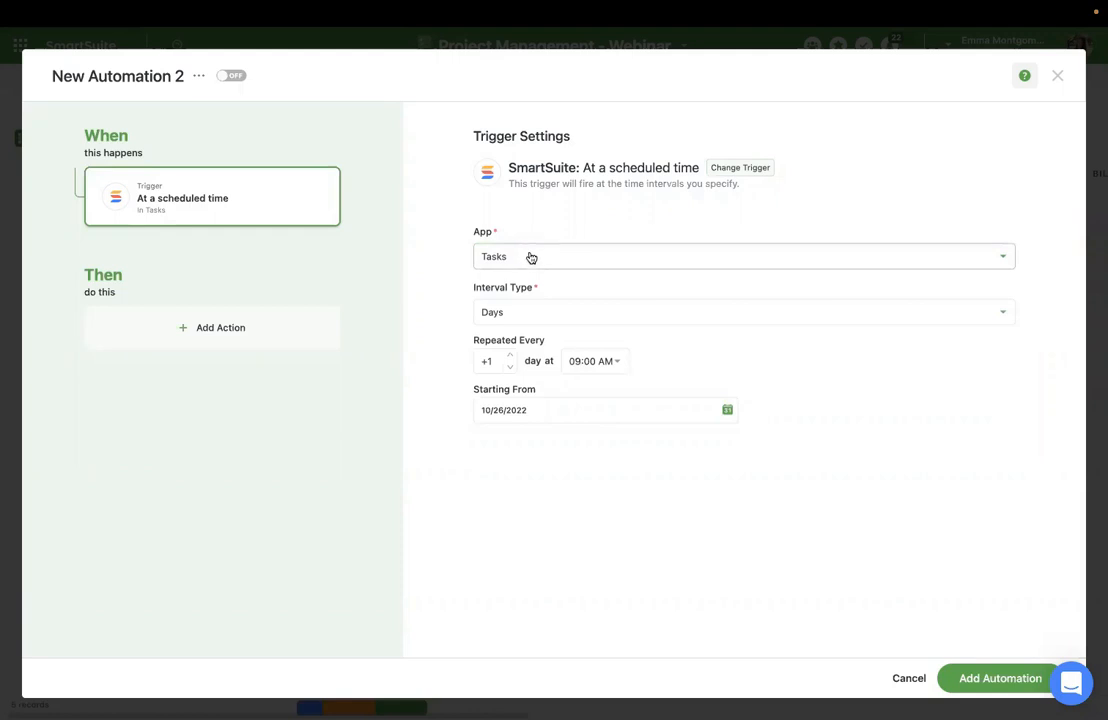
Set the trigger's interval type to Months, repeating every 1 month
{"action": "left_click", "coordinate": [512, 321]}
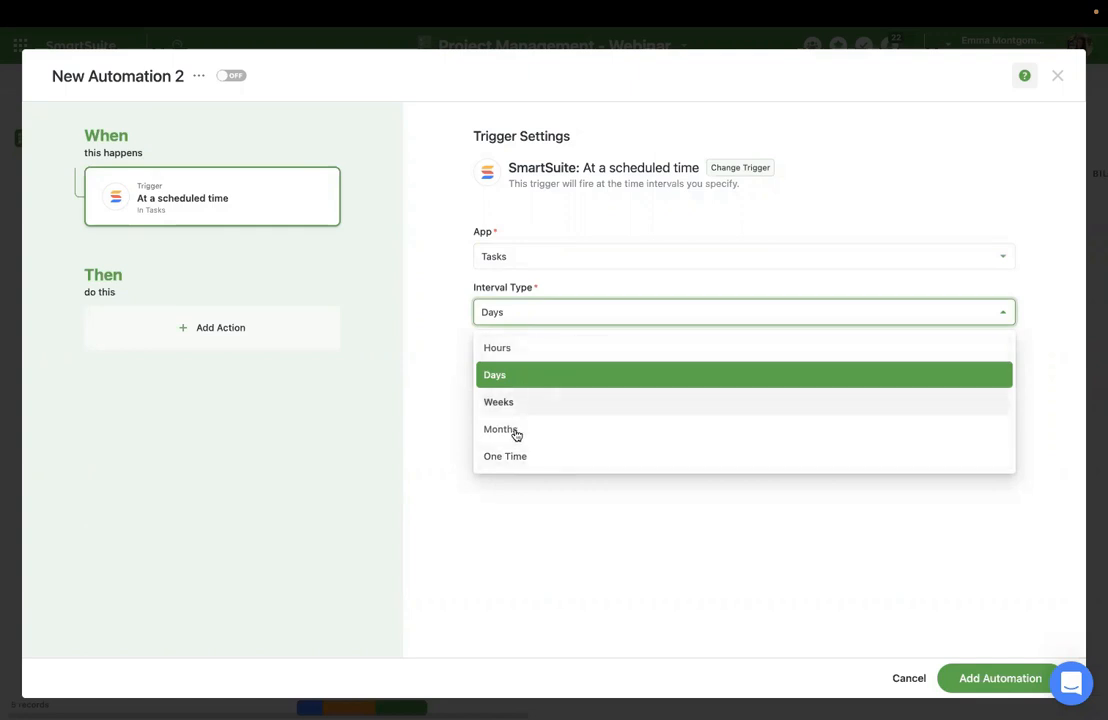
{"action": "left_click", "coordinate": [516, 431]}
{"action": "left_click", "coordinate": [490, 362]}
{"action": "left_click", "coordinate": [510, 367]}
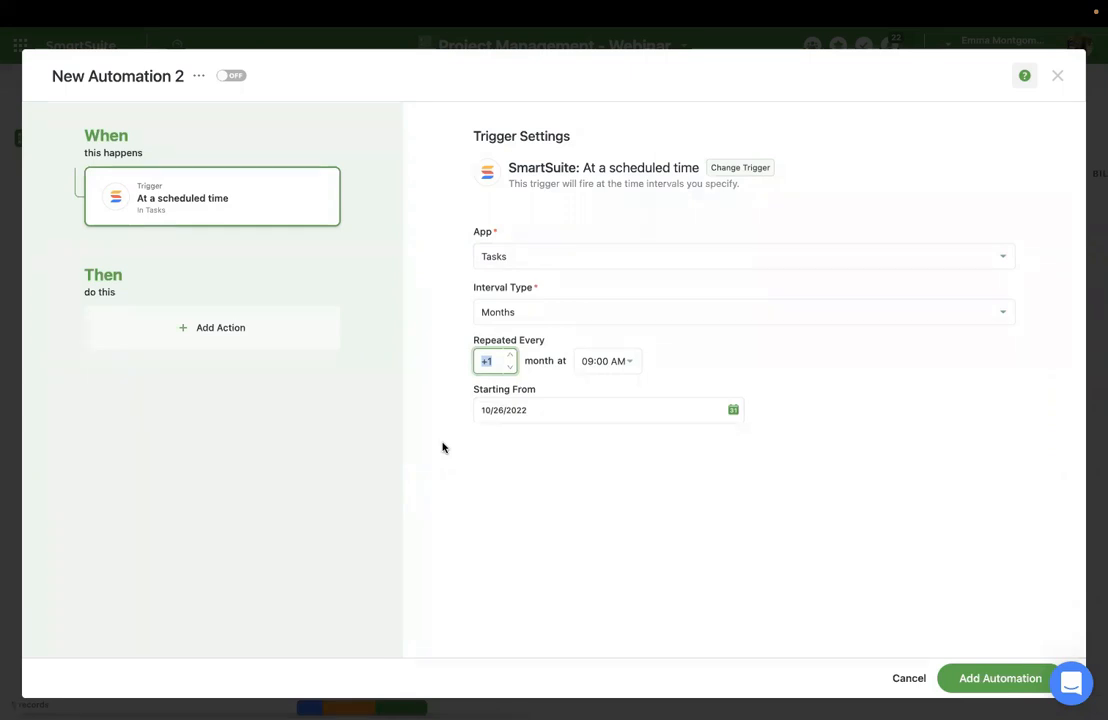
{"action": "left_click", "coordinate": [616, 371]}
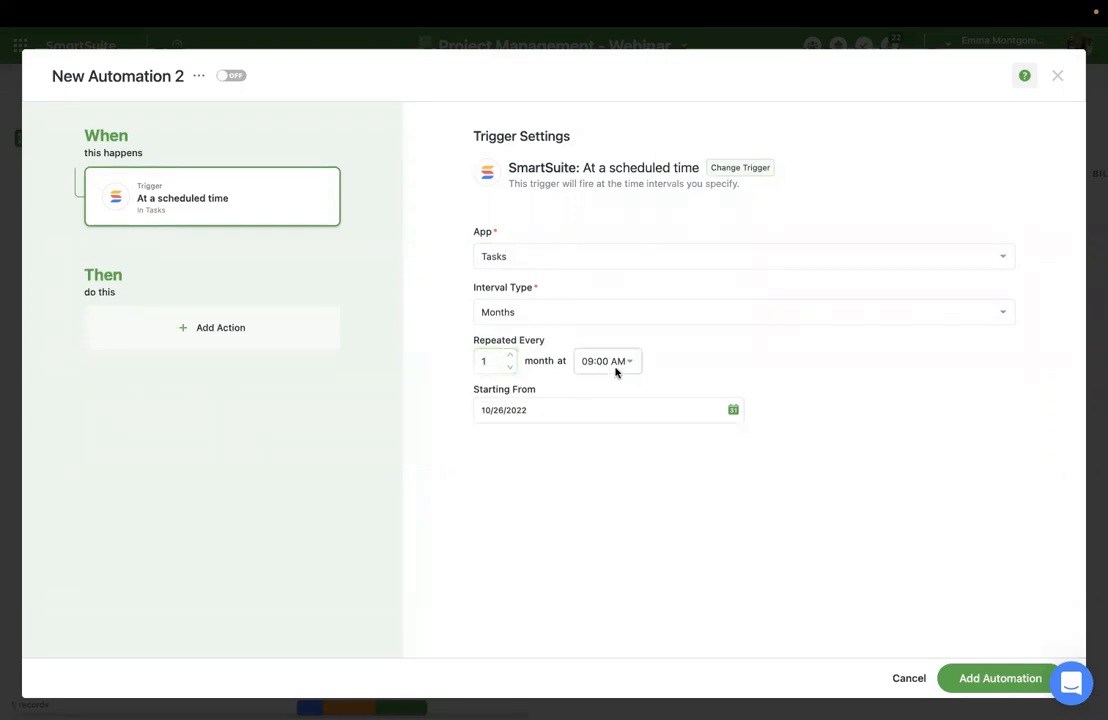
Set the scheduled trigger's starting date to 10/31/2022
{"action": "left_click", "coordinate": [540, 409]}
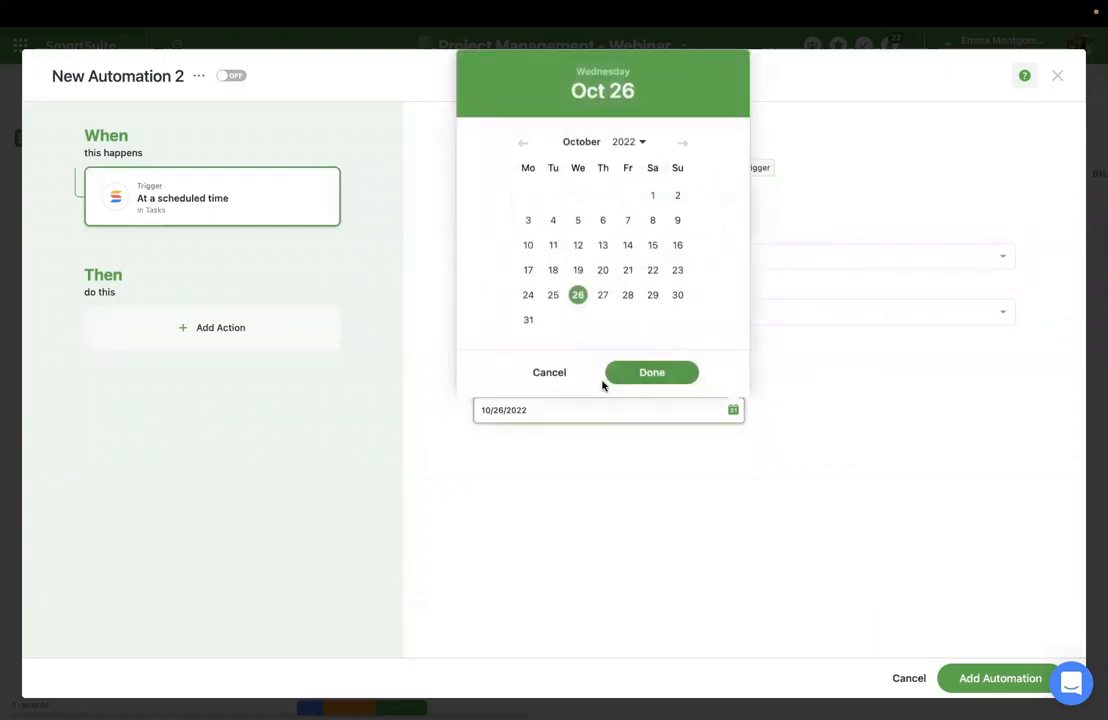
{"action": "left_click", "coordinate": [682, 143]}
{"action": "left_click", "coordinate": [528, 195]}
{"action": "left_click", "coordinate": [652, 371]}
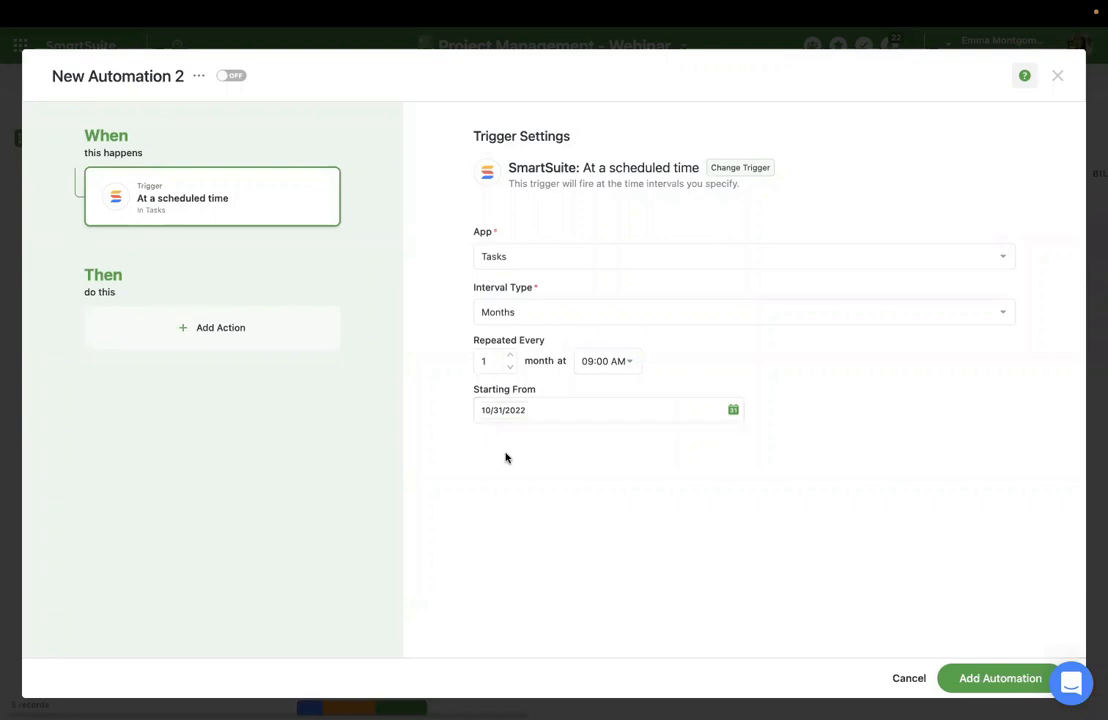
Add a Create a record action in the Tasks app and include the Task field, checking the system fields it accepts
{"action": "left_click", "coordinate": [202, 332]}
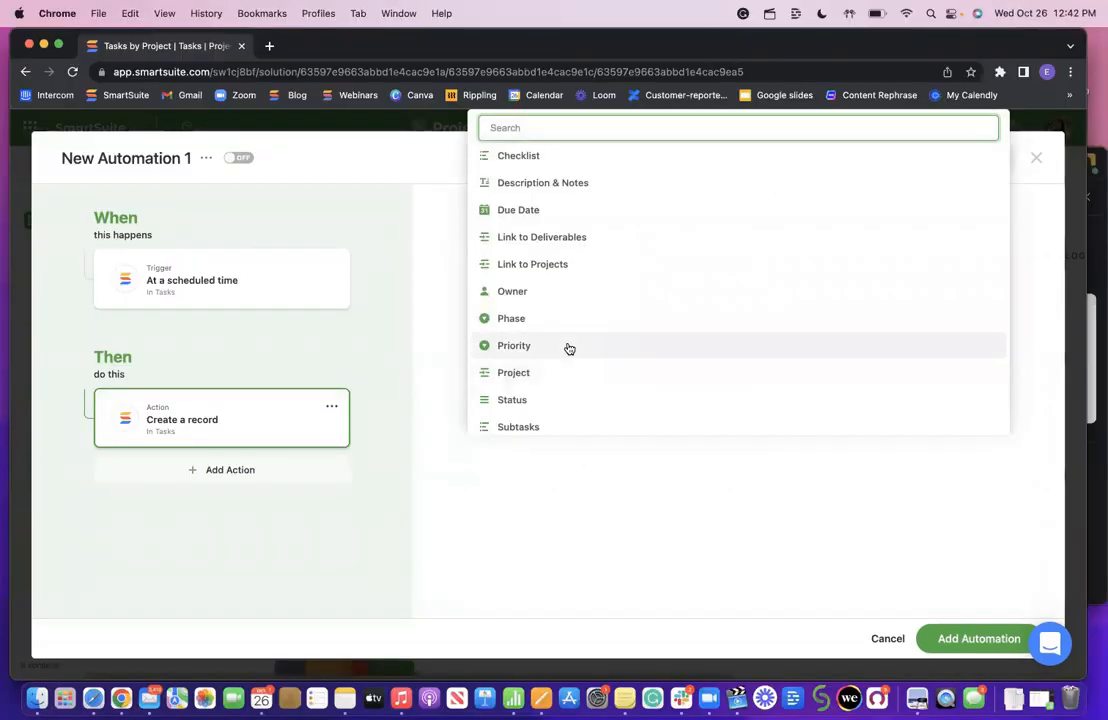
{"action": "scroll", "coordinate": [568, 348], "scroll_direction": "down", "scroll_amount": 1}
{"action": "scroll", "coordinate": [568, 346], "scroll_direction": "up", "scroll_amount": 1}
{"action": "scroll", "coordinate": [563, 355], "scroll_direction": "down", "scroll_amount": 1}
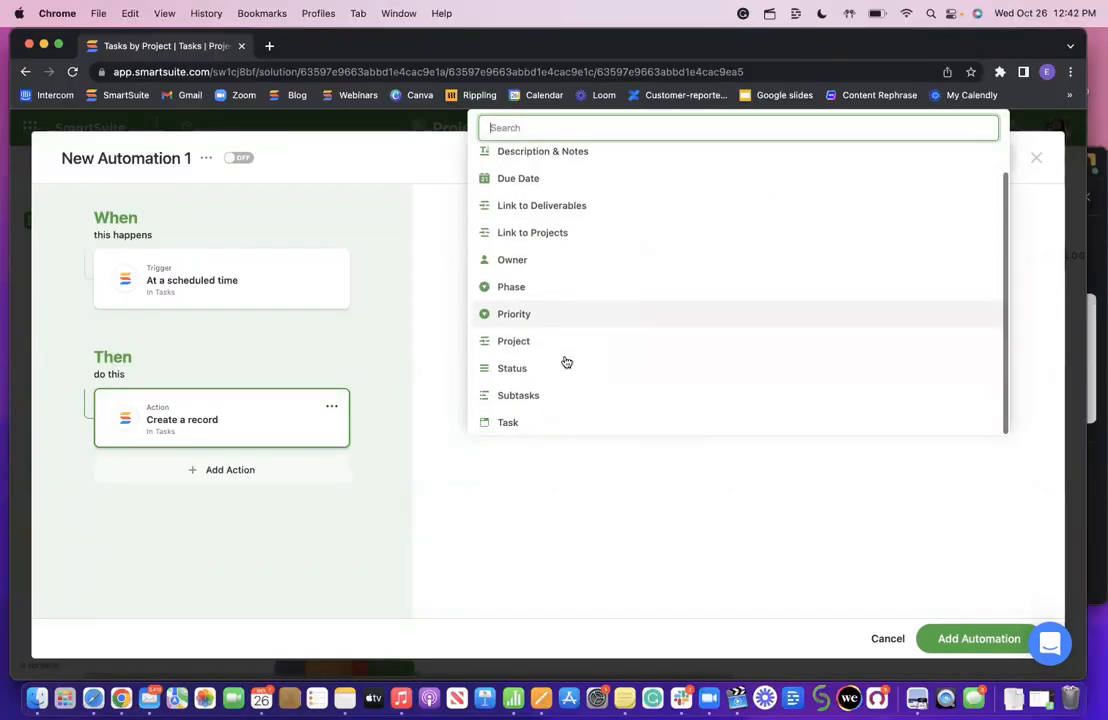
{"action": "left_click", "coordinate": [509, 423]}
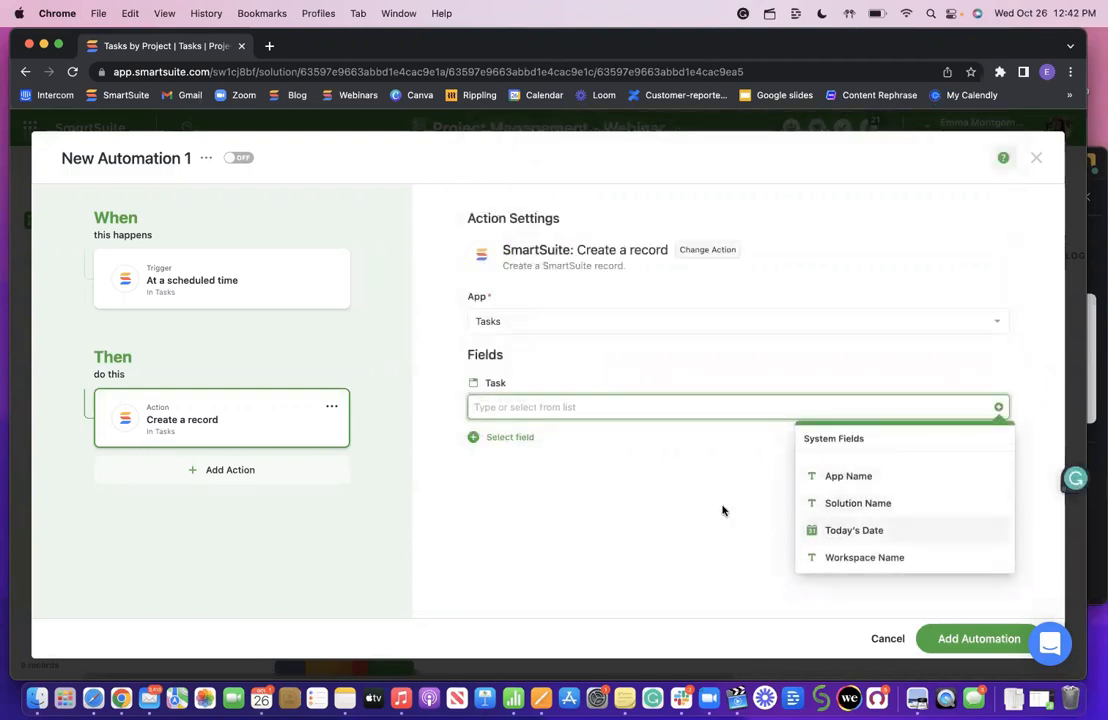
{"action": "left_click", "coordinate": [512, 437]}
{"action": "left_click", "coordinate": [634, 453]}
{"action": "left_click", "coordinate": [666, 407]}
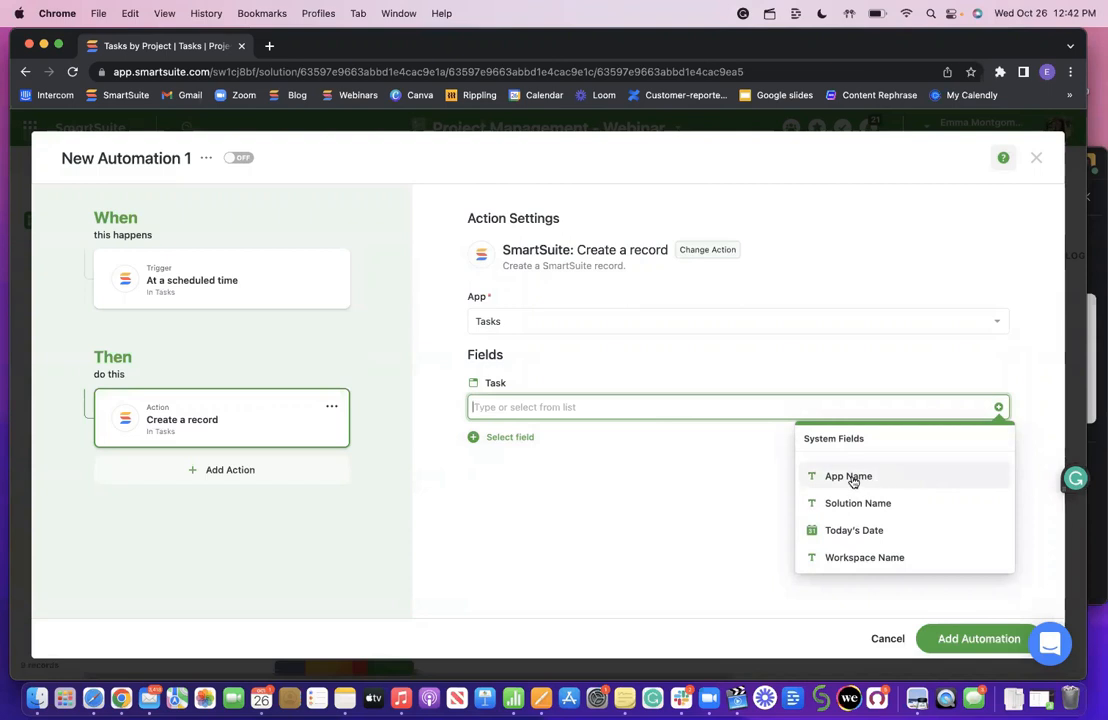
{"action": "left_click", "coordinate": [593, 498]}
Add the Due Date field to the action and review its relative date options
{"action": "left_click", "coordinate": [510, 437]}
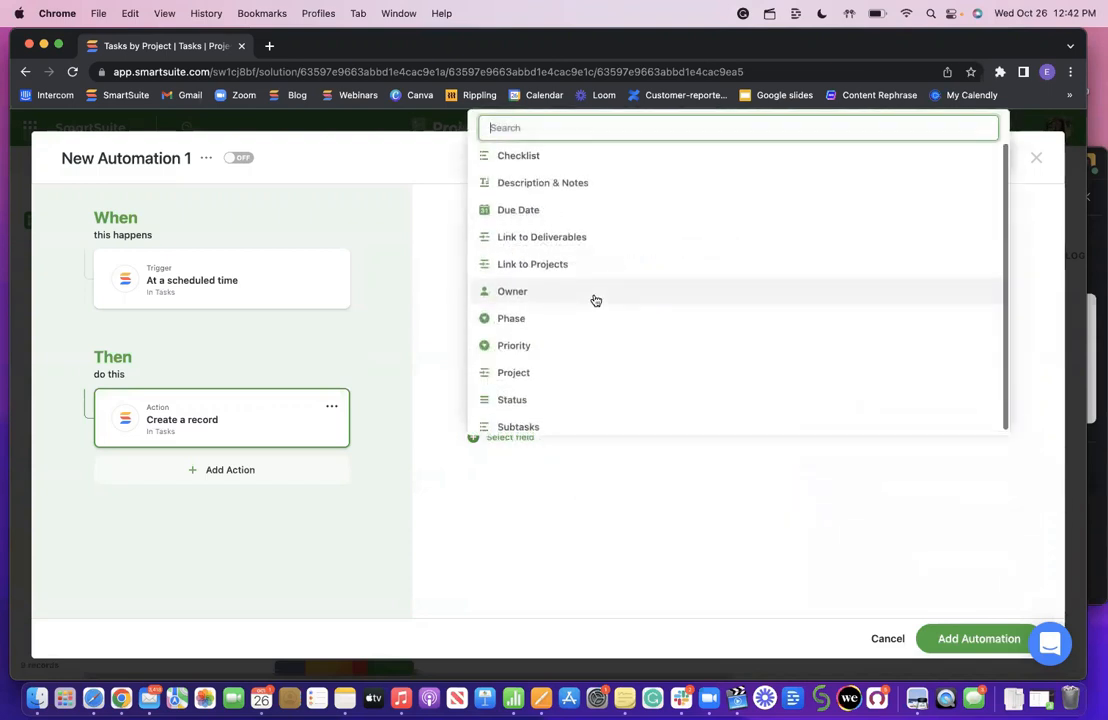
{"action": "left_click", "coordinate": [540, 206]}
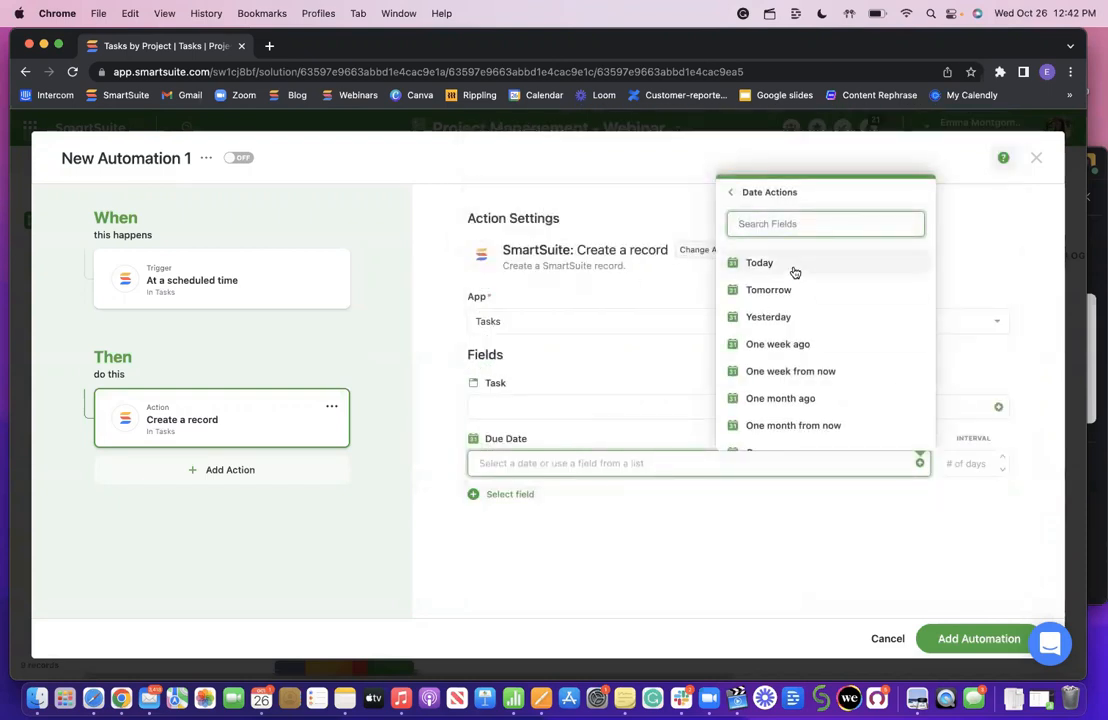
{"action": "scroll", "coordinate": [809, 297], "scroll_direction": "down", "scroll_amount": 2}
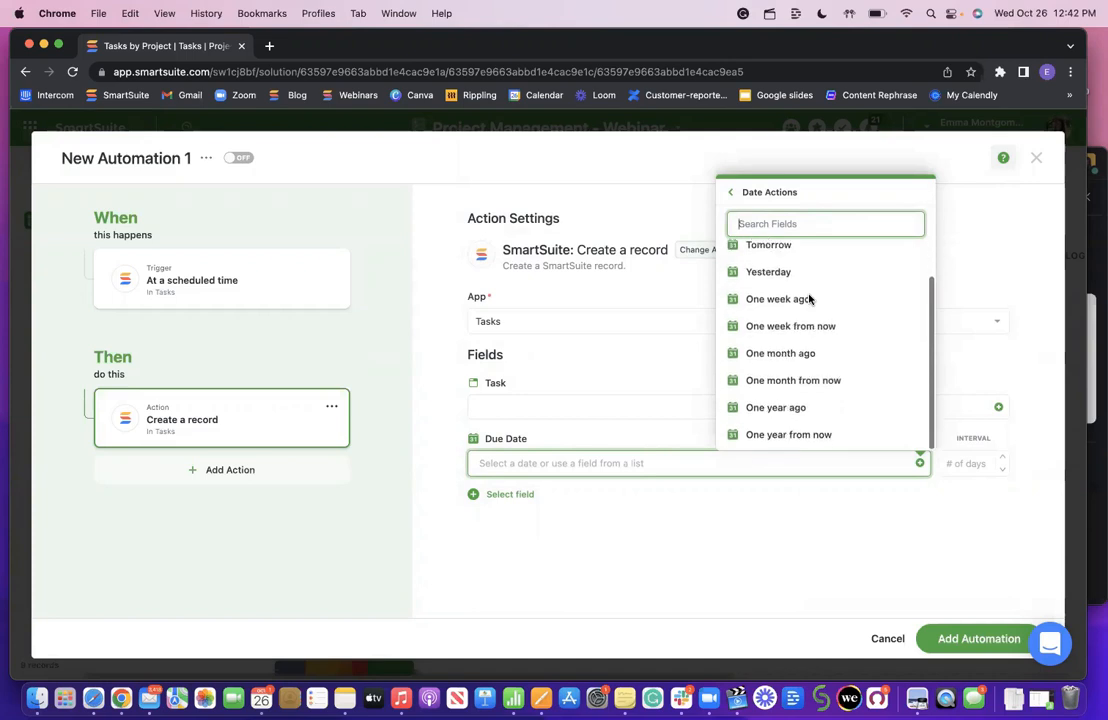
{"action": "left_click", "coordinate": [809, 351]}
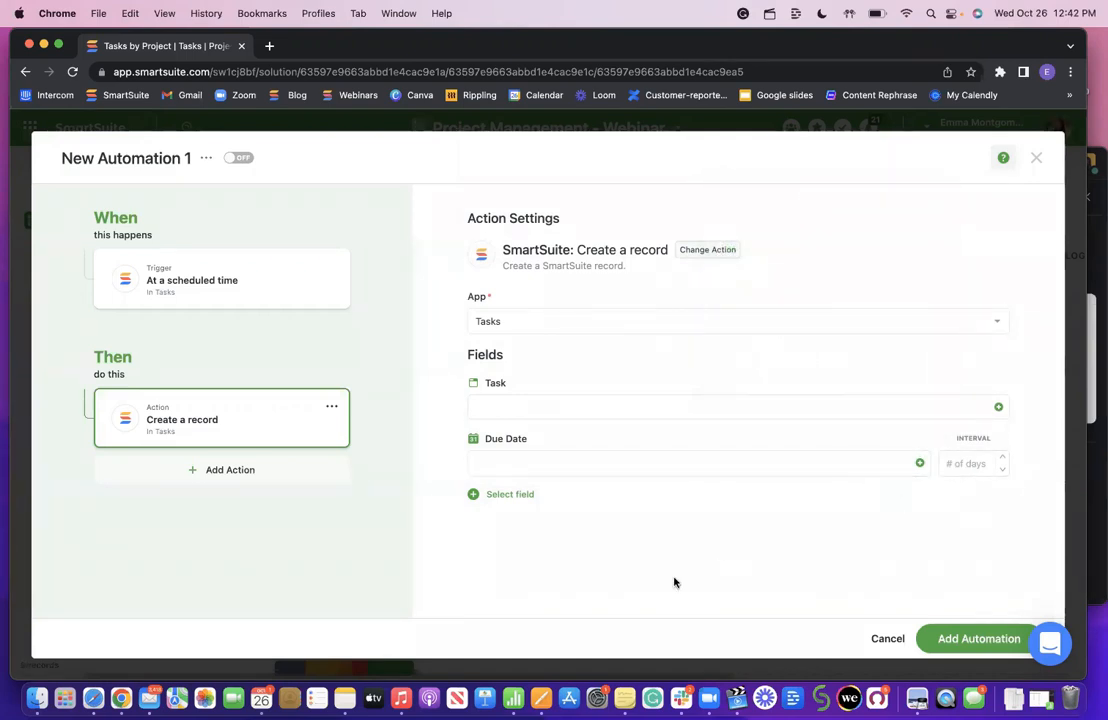
Add the Status field to the Create a record action and set it to Planned
{"action": "left_click", "coordinate": [511, 495]}
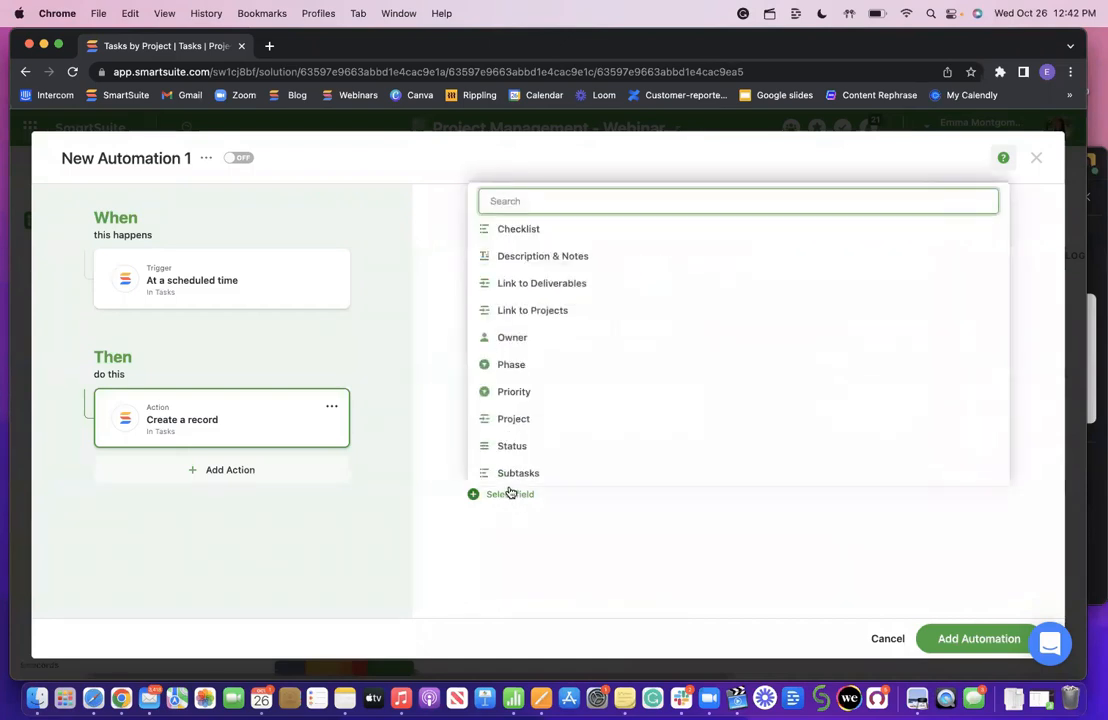
{"action": "left_click", "coordinate": [520, 446]}
{"action": "scroll", "coordinate": [836, 470], "scroll_direction": "down", "scroll_amount": 2}
{"action": "scroll", "coordinate": [836, 470], "scroll_direction": "up", "scroll_amount": 2}
{"action": "left_click", "coordinate": [848, 386]}
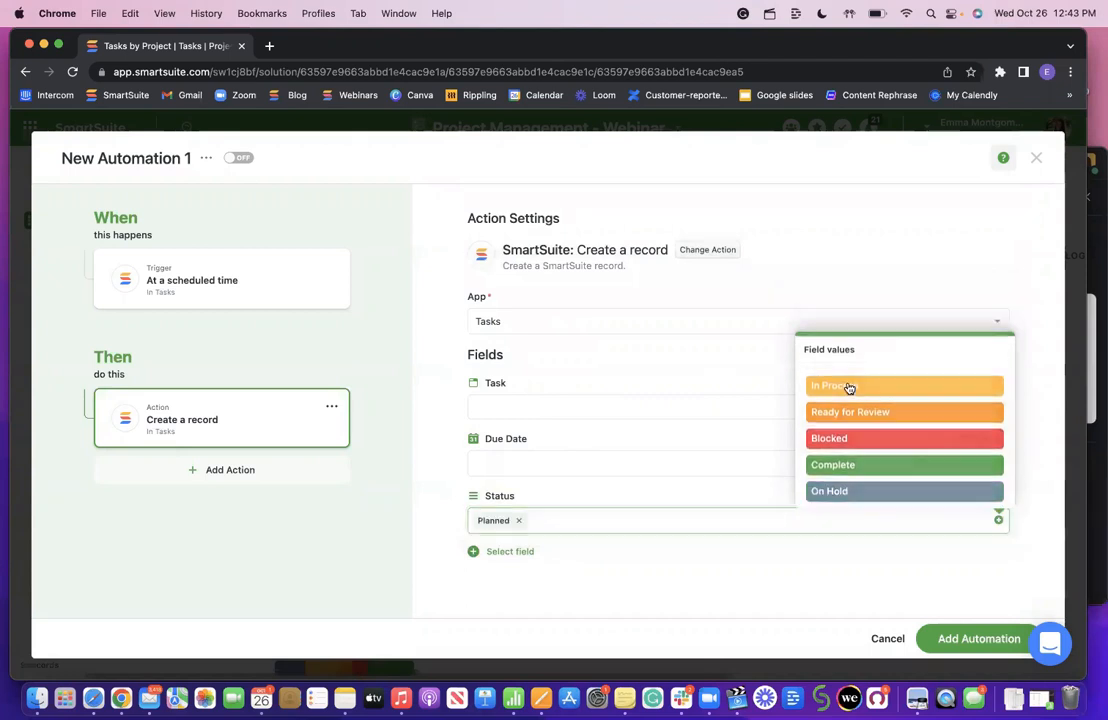
Add the Owner field to the Create a record action and assign it to your own member profile
{"action": "left_click", "coordinate": [516, 552]}
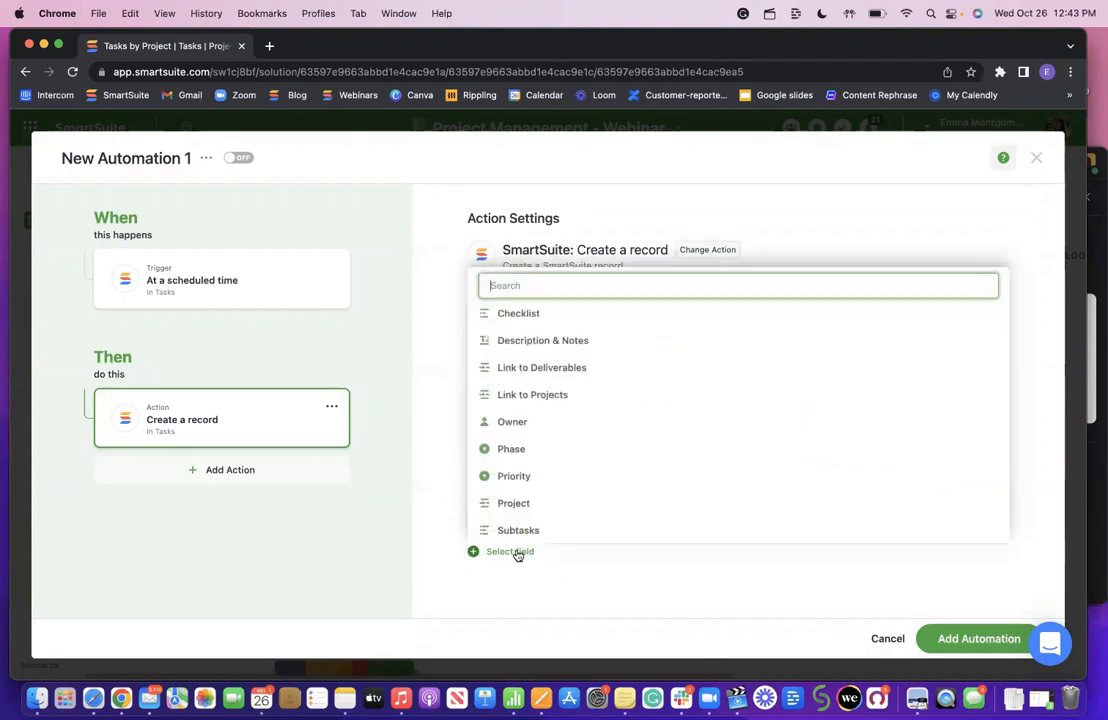
{"action": "left_click", "coordinate": [580, 423]}
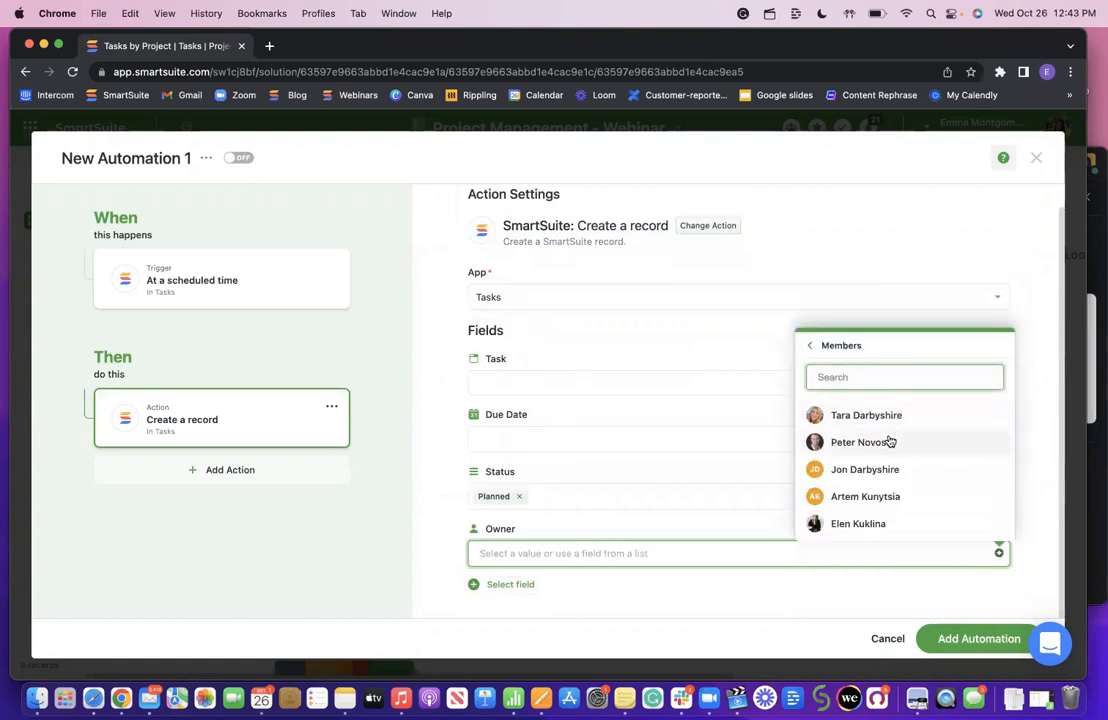
{"action": "scroll", "coordinate": [888, 440], "scroll_direction": "down", "scroll_amount": 2}
{"action": "type", "text": "emm"}
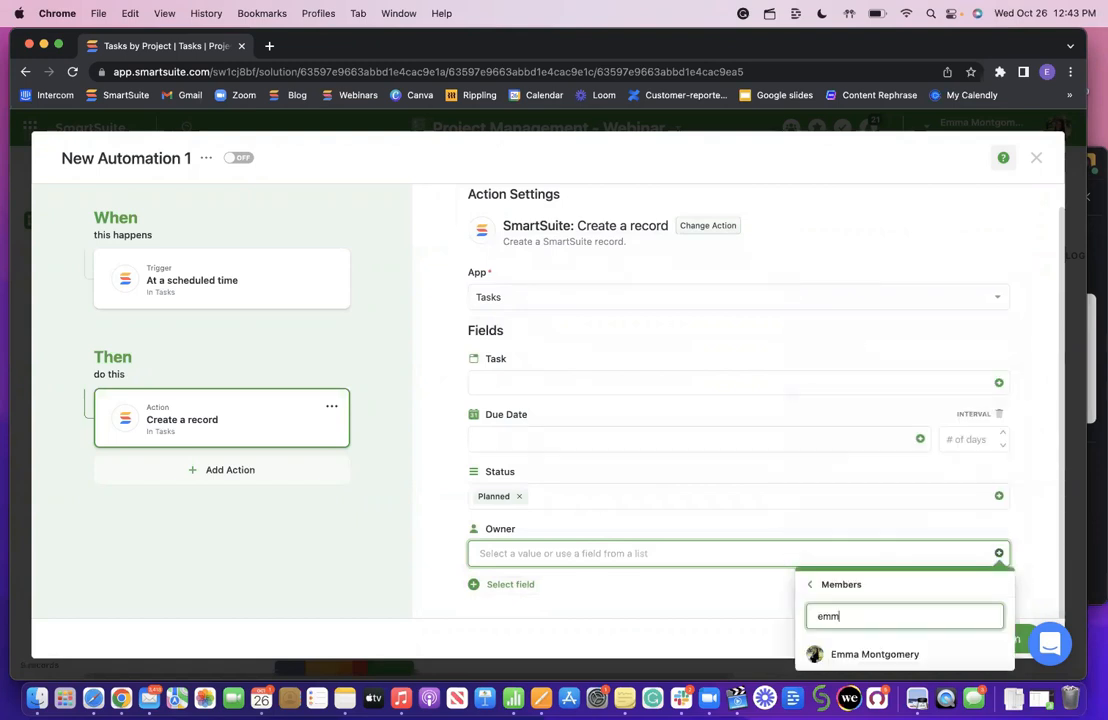
{"action": "left_click", "coordinate": [863, 655]}
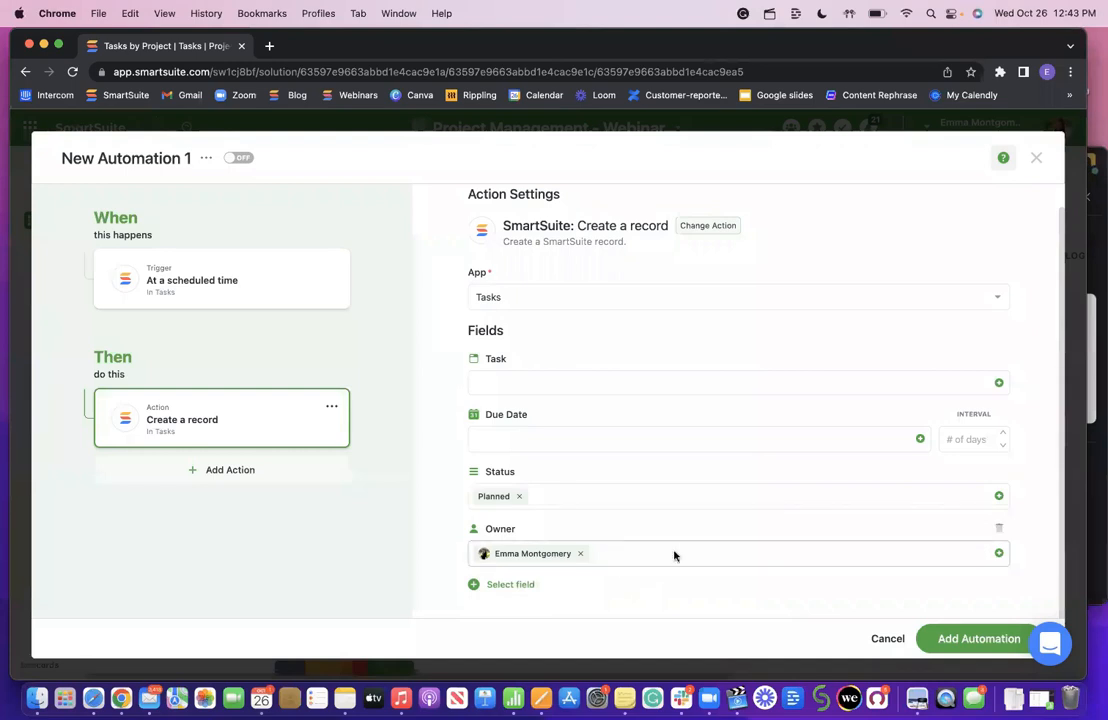
Save the scheduled task automation as turned on and close the Solution Automations list
{"action": "left_click", "coordinate": [933, 640]}
{"action": "left_click", "coordinate": [592, 423]}
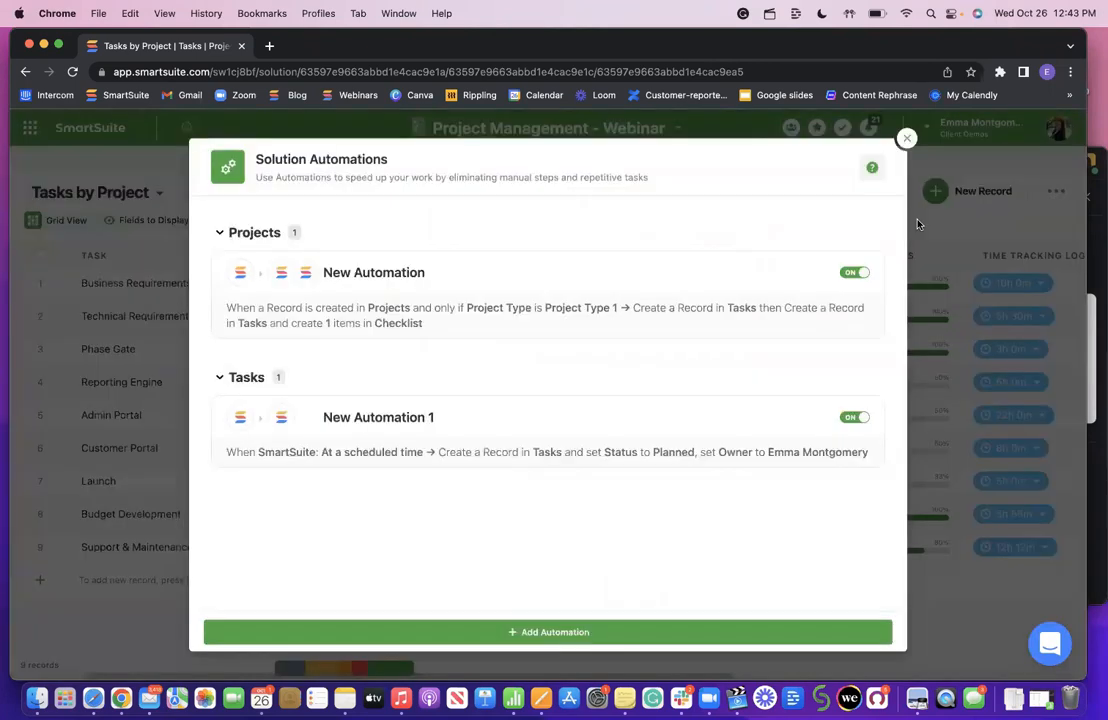
{"action": "left_click", "coordinate": [907, 140]}
Move the Due Date column between Status and Owner in the Tasks by Project grid
{"action": "scroll", "coordinate": [668, 428], "scroll_direction": "right", "scroll_amount": 2}
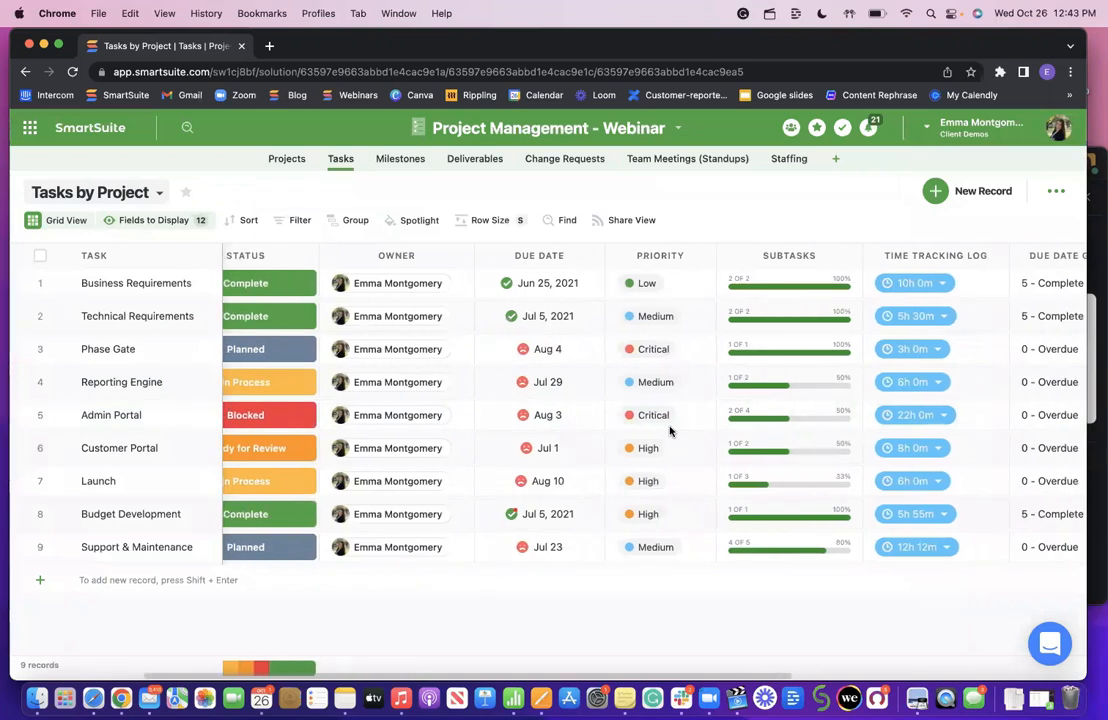
{"action": "scroll", "coordinate": [670, 430], "scroll_direction": "left", "scroll_amount": 3}
{"action": "scroll", "coordinate": [670, 430], "scroll_direction": "right", "scroll_amount": 2}
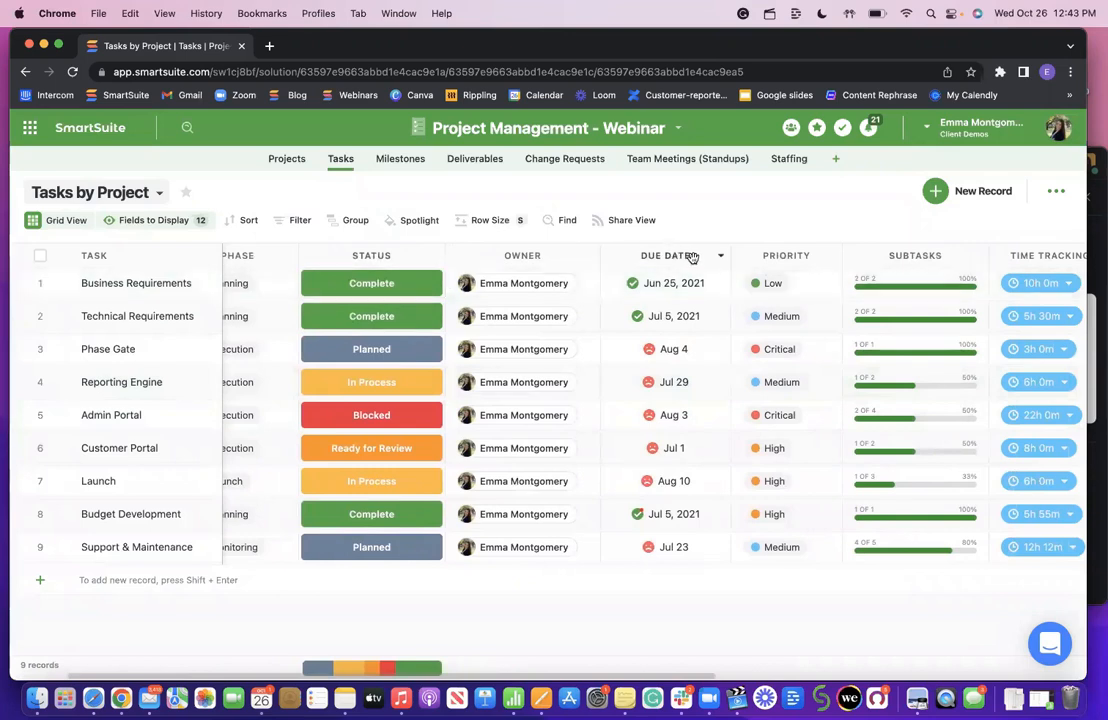
{"action": "left_click_drag", "start_coordinate": [668, 256], "coordinate": [470, 260]}
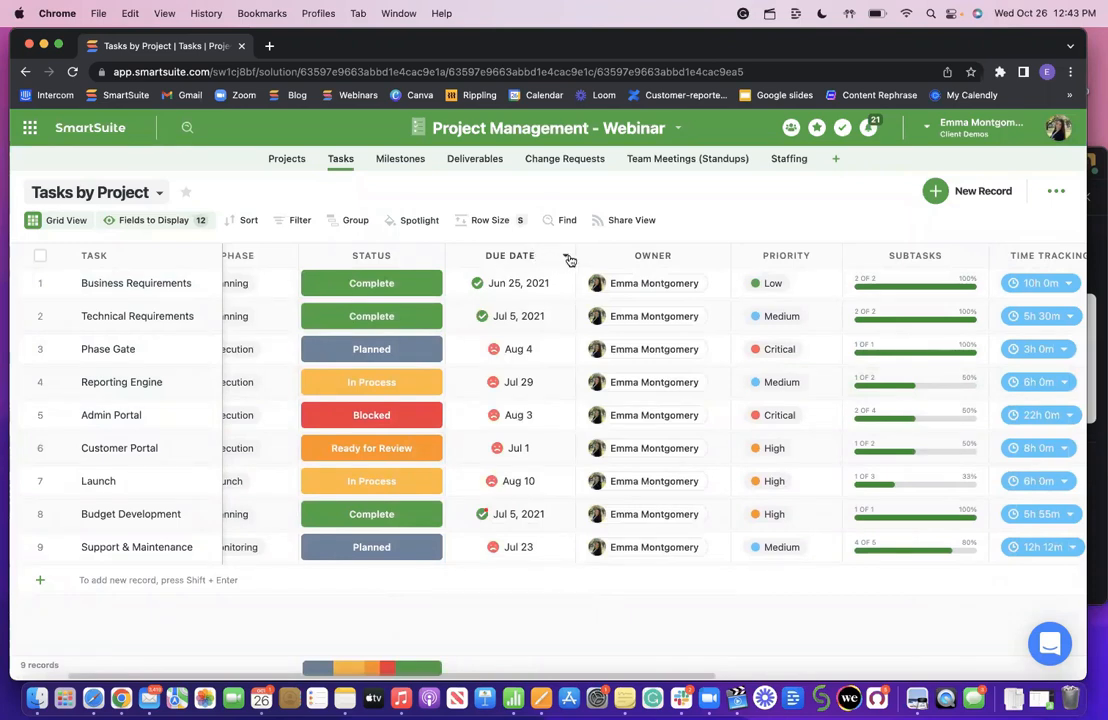
{"action": "left_click", "coordinate": [568, 257]}
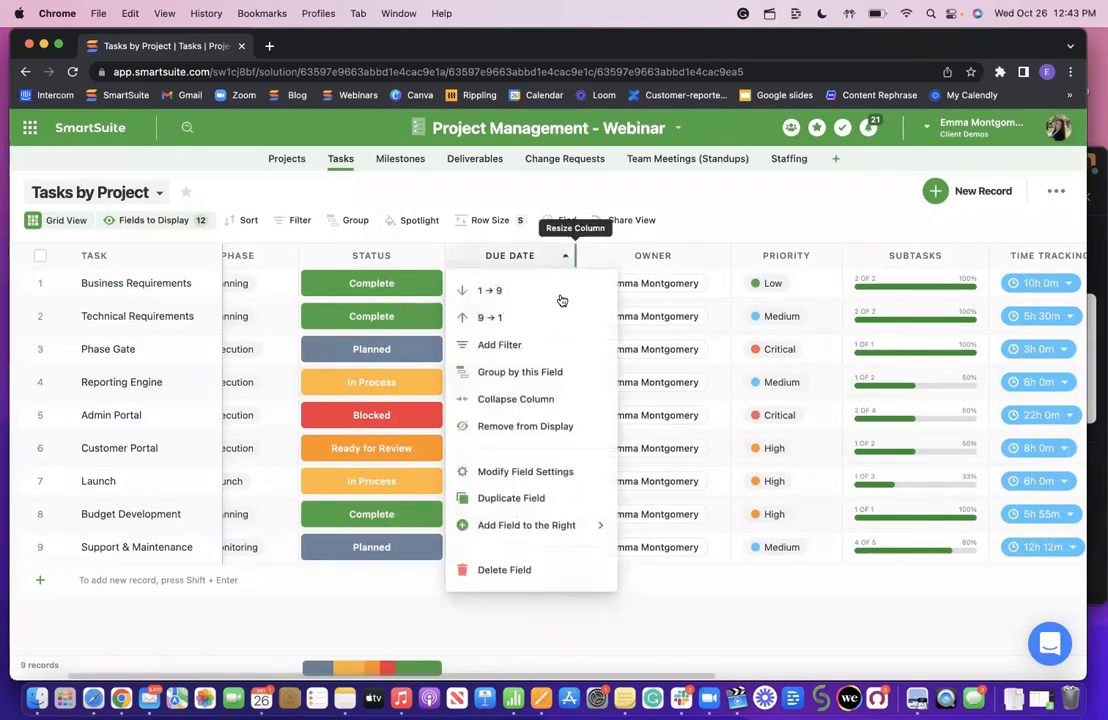
{"action": "left_click", "coordinate": [719, 217]}
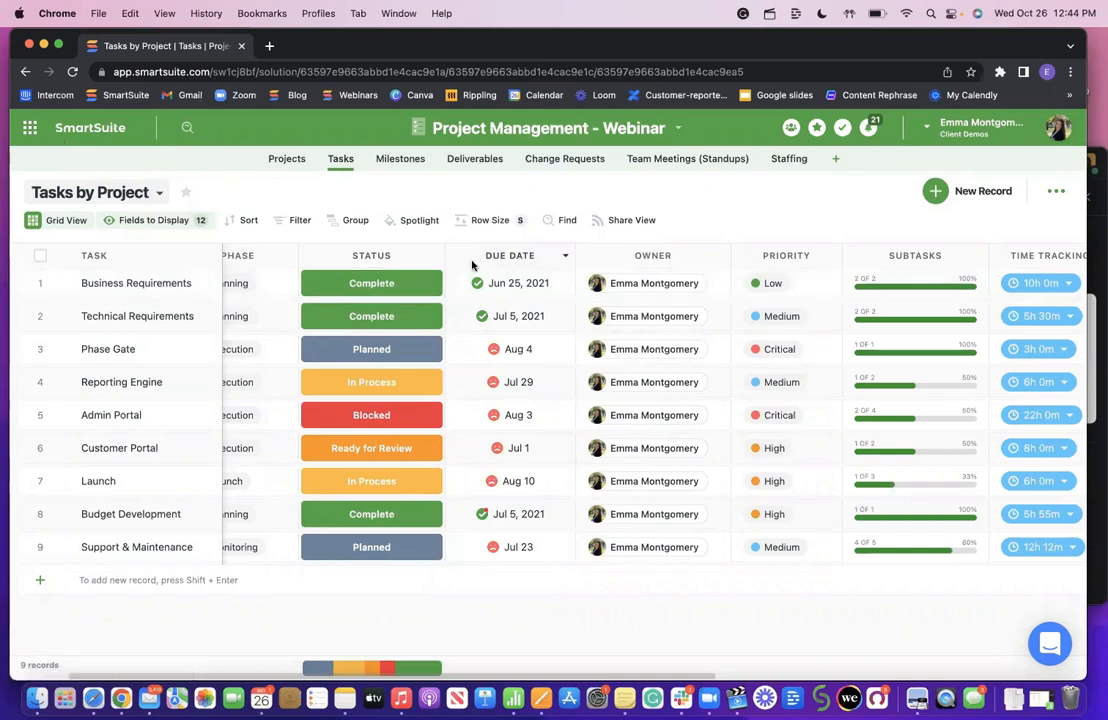
Examine the Status field's settings, including the status list and the completion marker, and save the field without changing it
{"action": "left_click", "coordinate": [432, 260]}
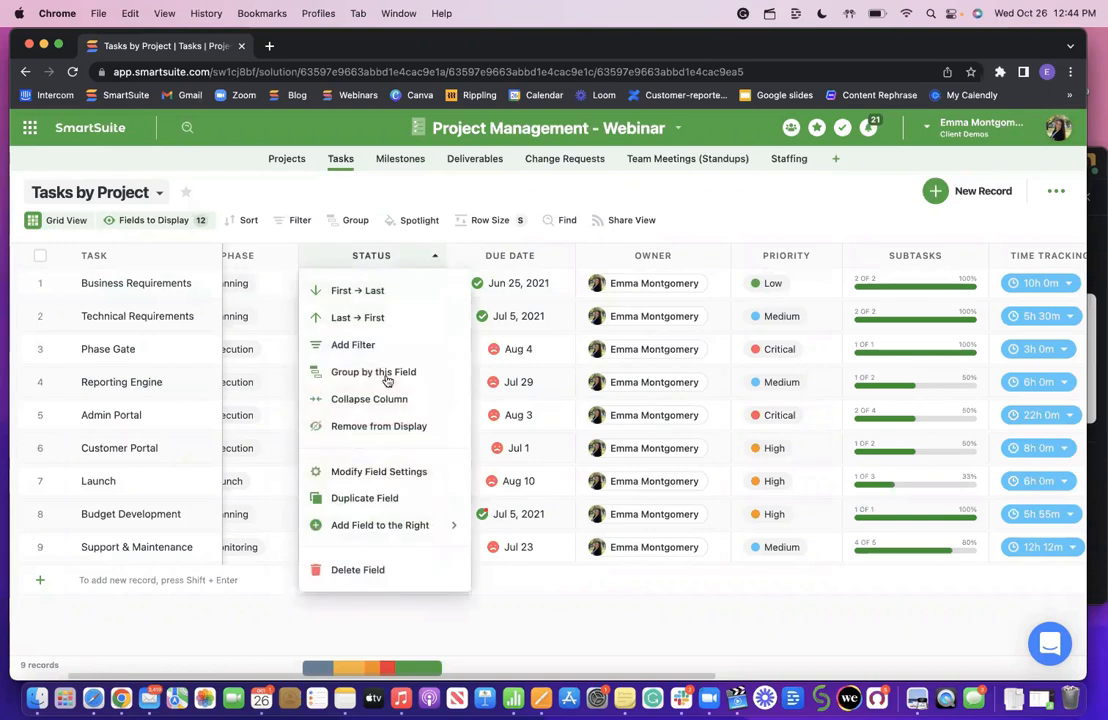
{"action": "left_click", "coordinate": [357, 471]}
{"action": "scroll", "coordinate": [423, 517], "scroll_direction": "down", "scroll_amount": 2}
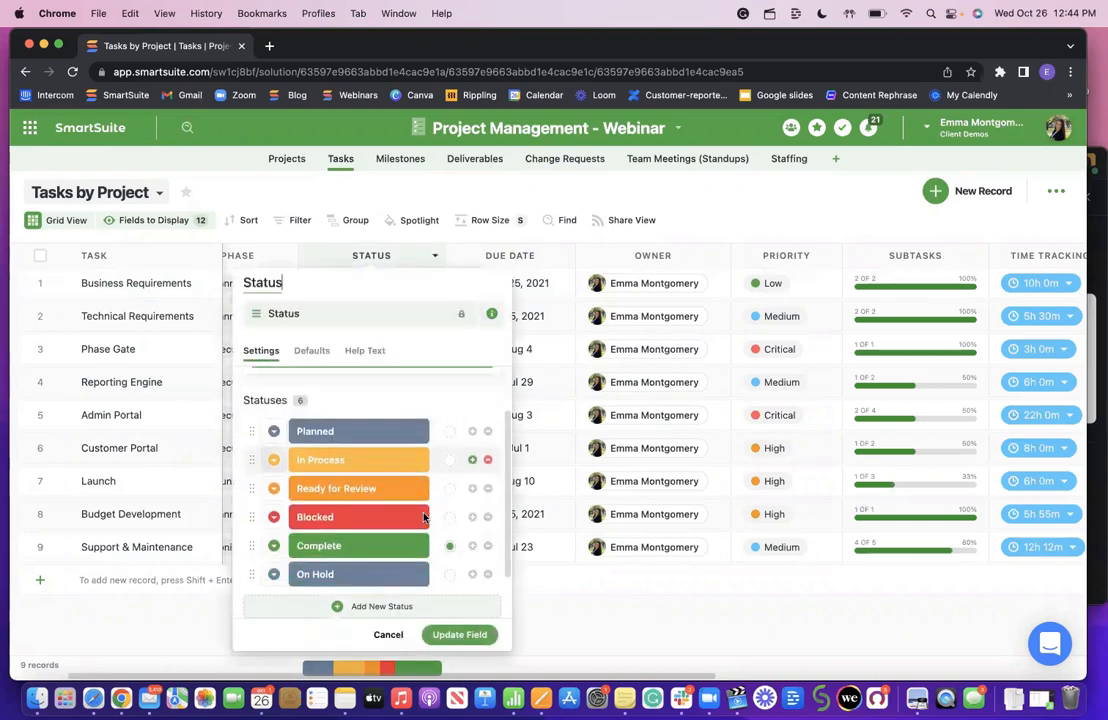
{"action": "left_click", "coordinate": [349, 431]}
{"action": "left_click", "coordinate": [384, 403]}
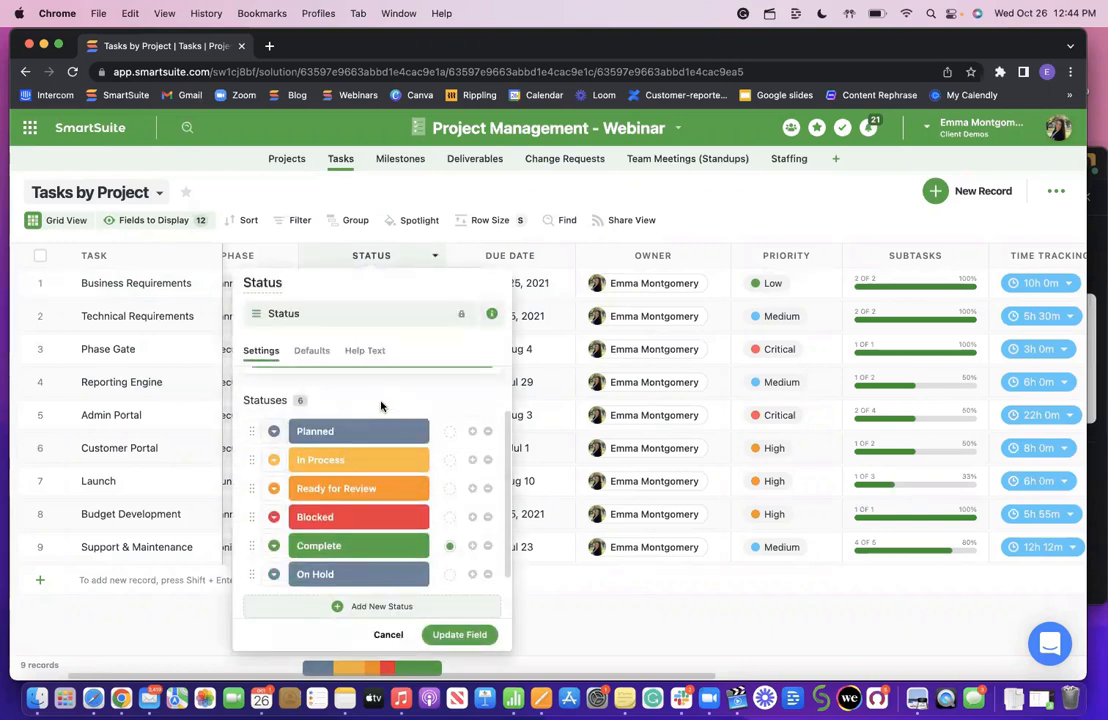
{"action": "scroll", "coordinate": [382, 404], "scroll_direction": "down", "scroll_amount": 3}
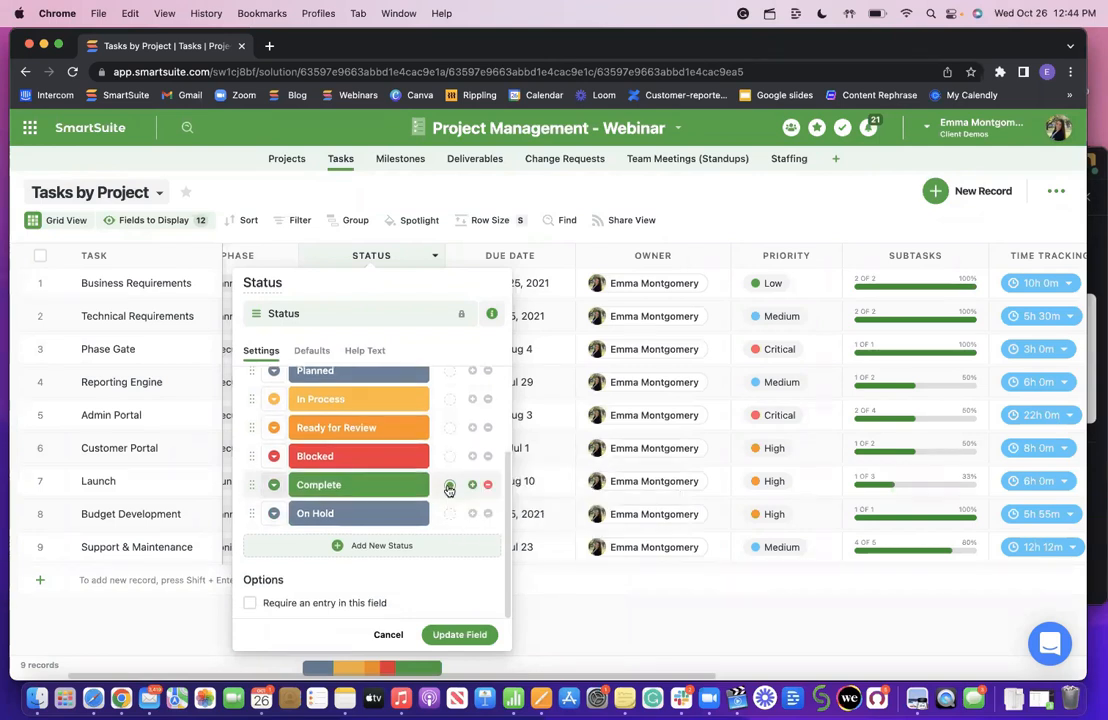
{"action": "scroll", "coordinate": [456, 612], "scroll_direction": "down", "scroll_amount": 1}
{"action": "left_click", "coordinate": [458, 633]}
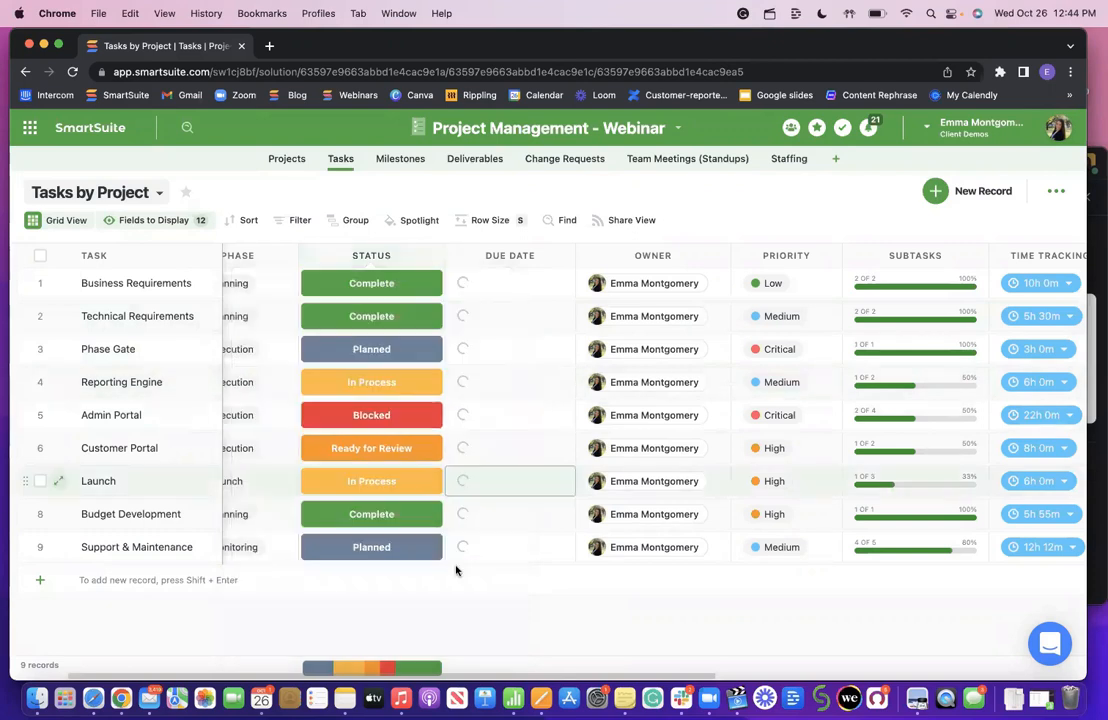
Set the Technical Requirements task's status to In Process and clear that value again
{"action": "left_click", "coordinate": [423, 318]}
{"action": "left_click", "coordinate": [375, 391]}
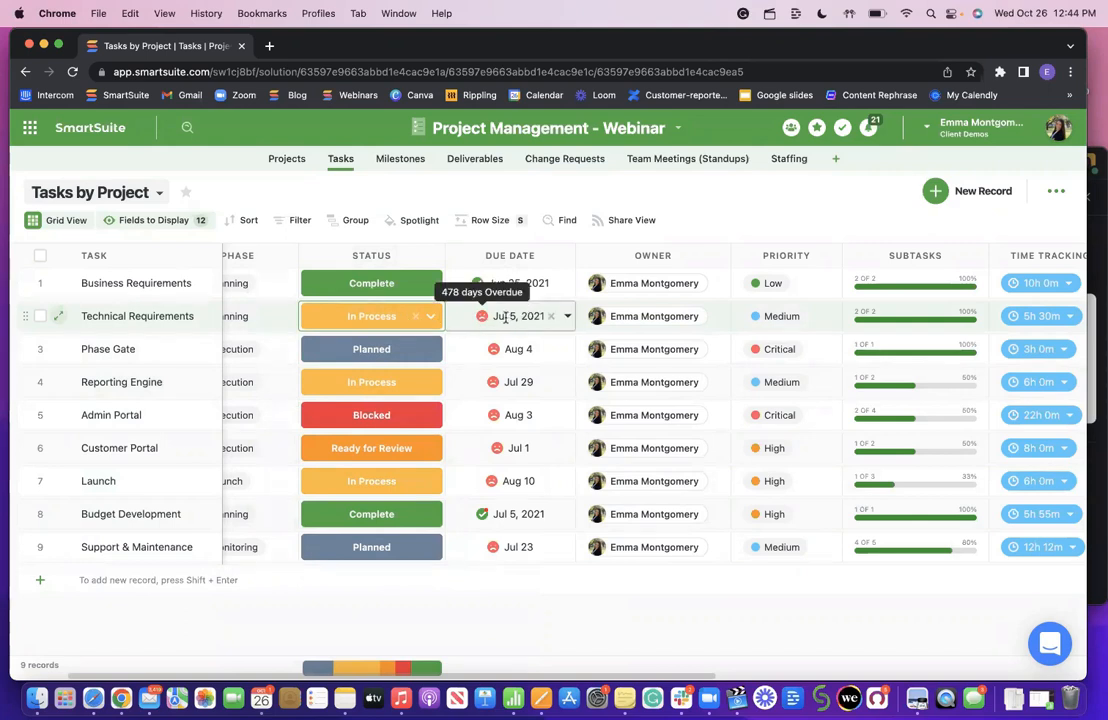
{"action": "left_click", "coordinate": [415, 316]}
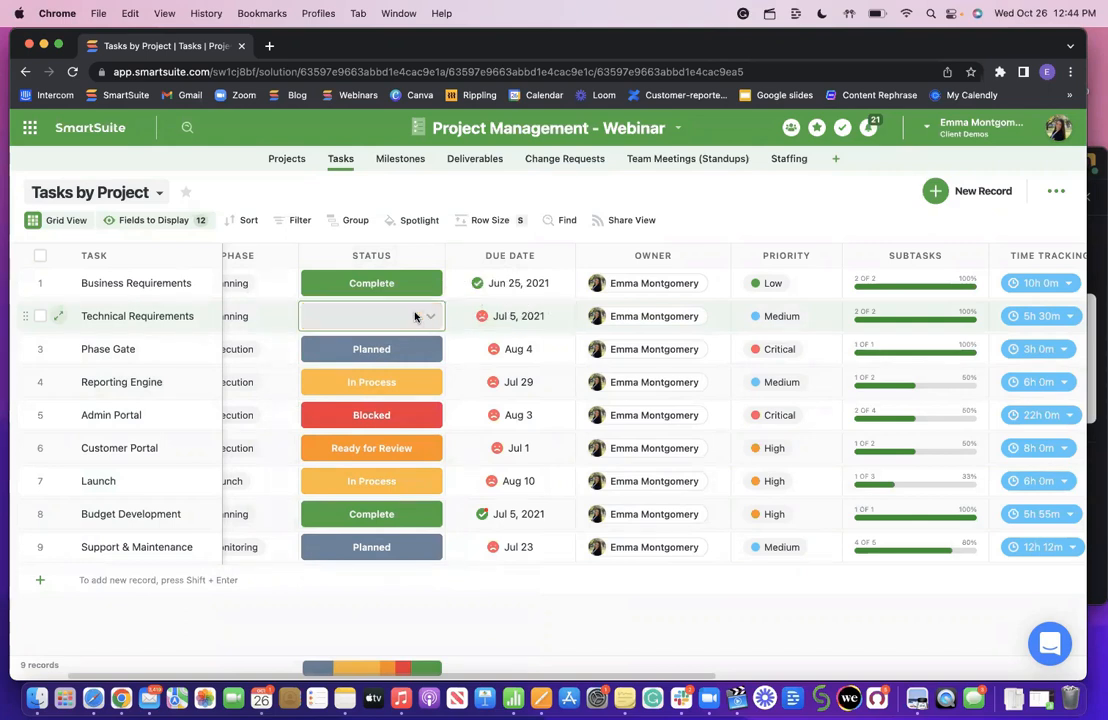
Set the Technical Requirements task's due date to December 24 of the current year
{"action": "left_click", "coordinate": [505, 316]}
{"action": "left_click", "coordinate": [594, 450]}
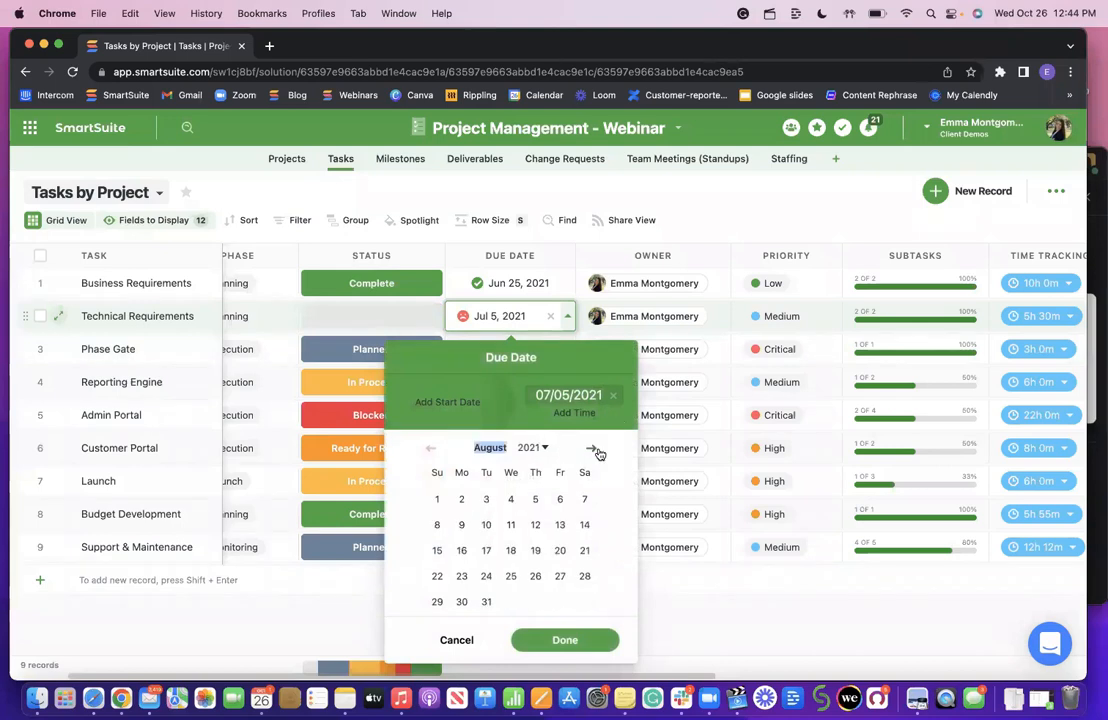
{"action": "left_click", "coordinate": [594, 450]}
{"action": "left_click", "coordinate": [594, 450]}
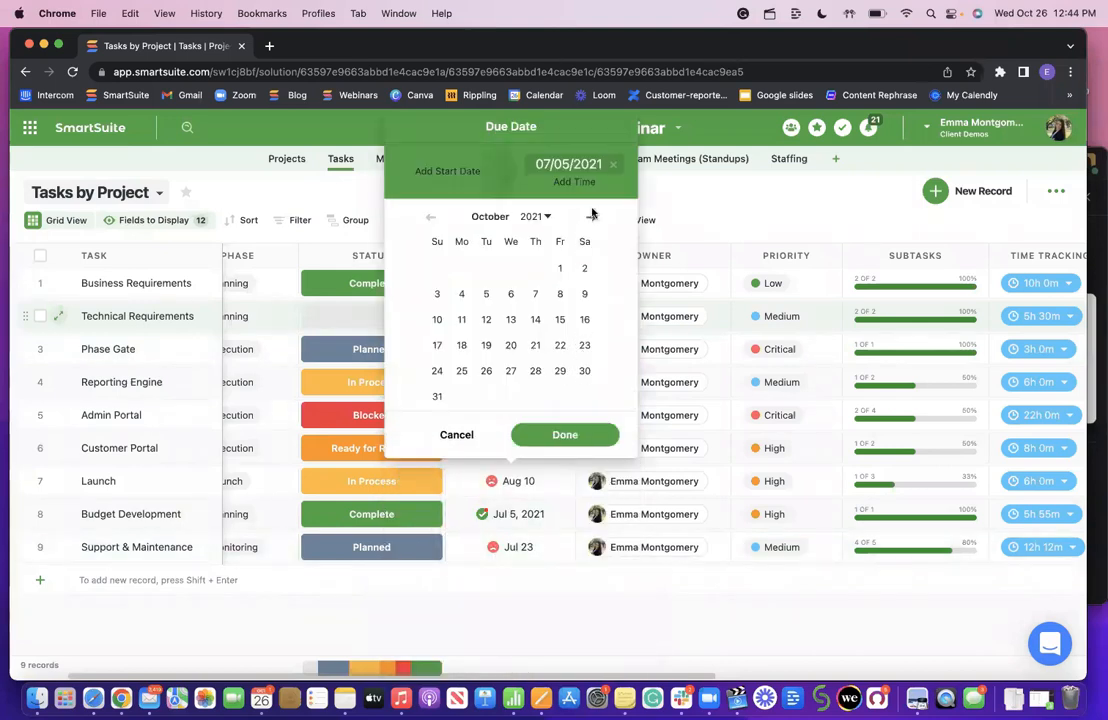
{"action": "left_click", "coordinate": [591, 216]}
{"action": "left_click", "coordinate": [591, 447]}
{"action": "left_click", "coordinate": [560, 576]}
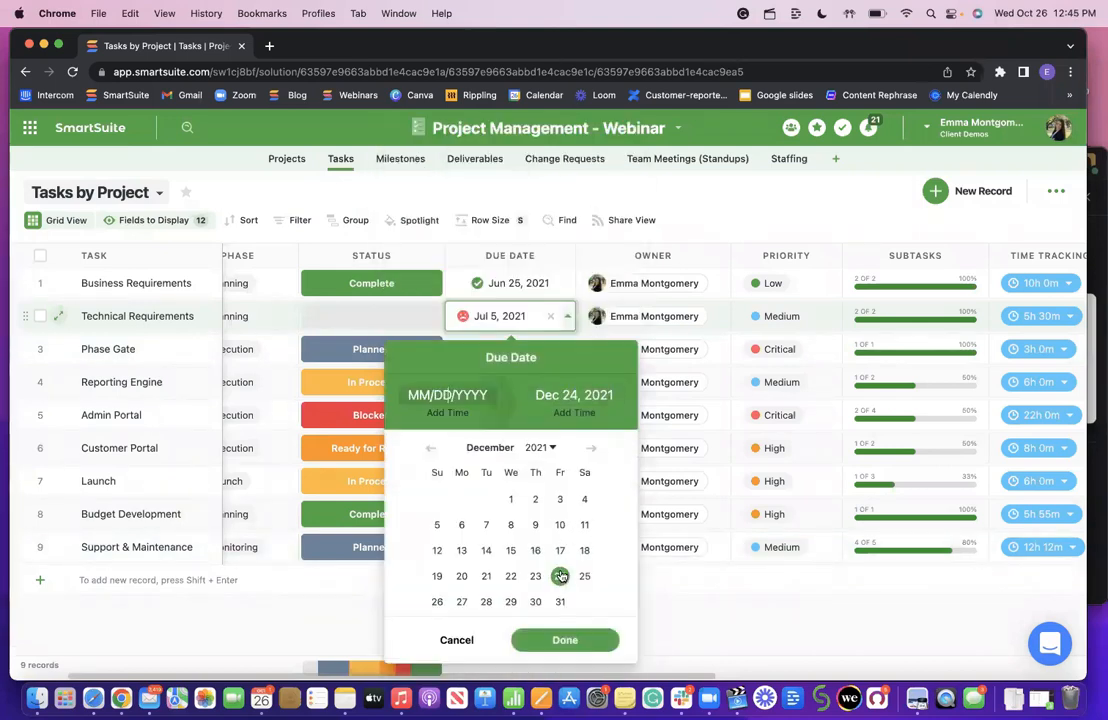
{"action": "left_click", "coordinate": [564, 640]}
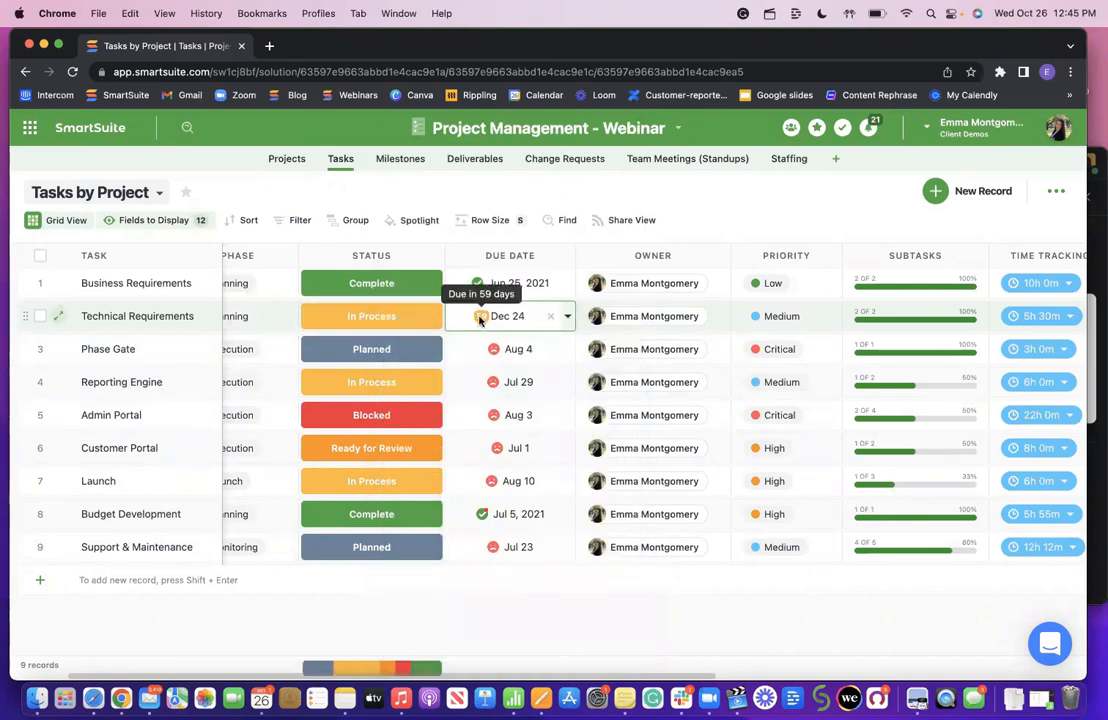
Mark the Technical Requirements task as Complete and check its due date indicator
{"action": "left_click", "coordinate": [433, 320]}
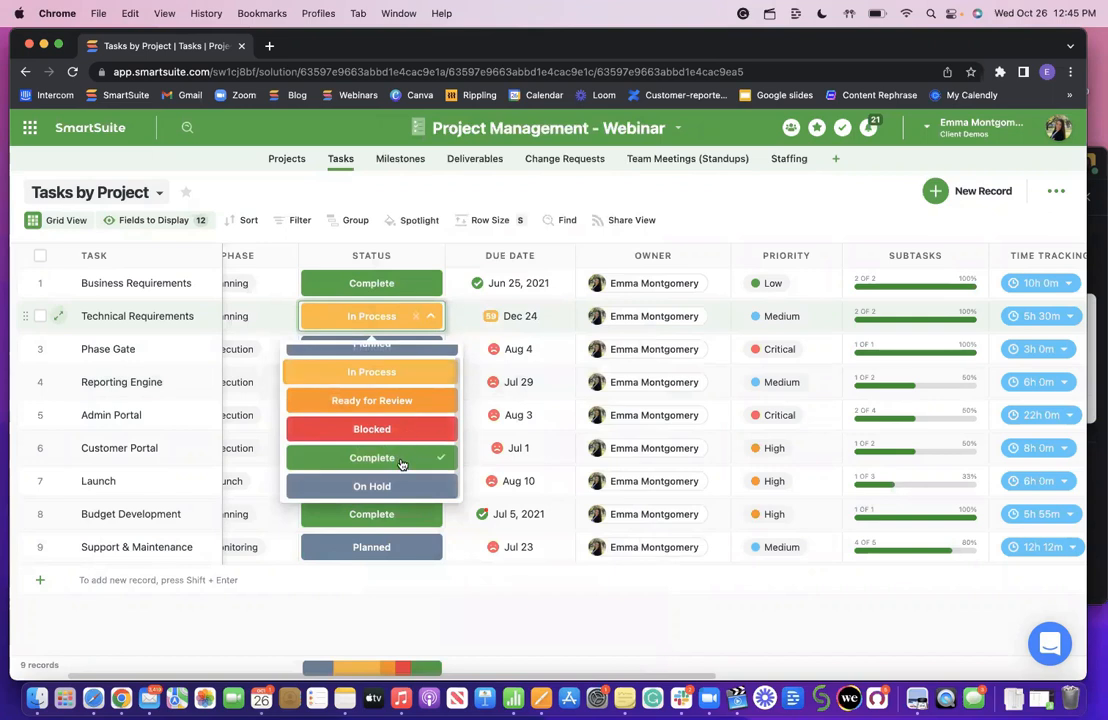
{"action": "left_click", "coordinate": [438, 457]}
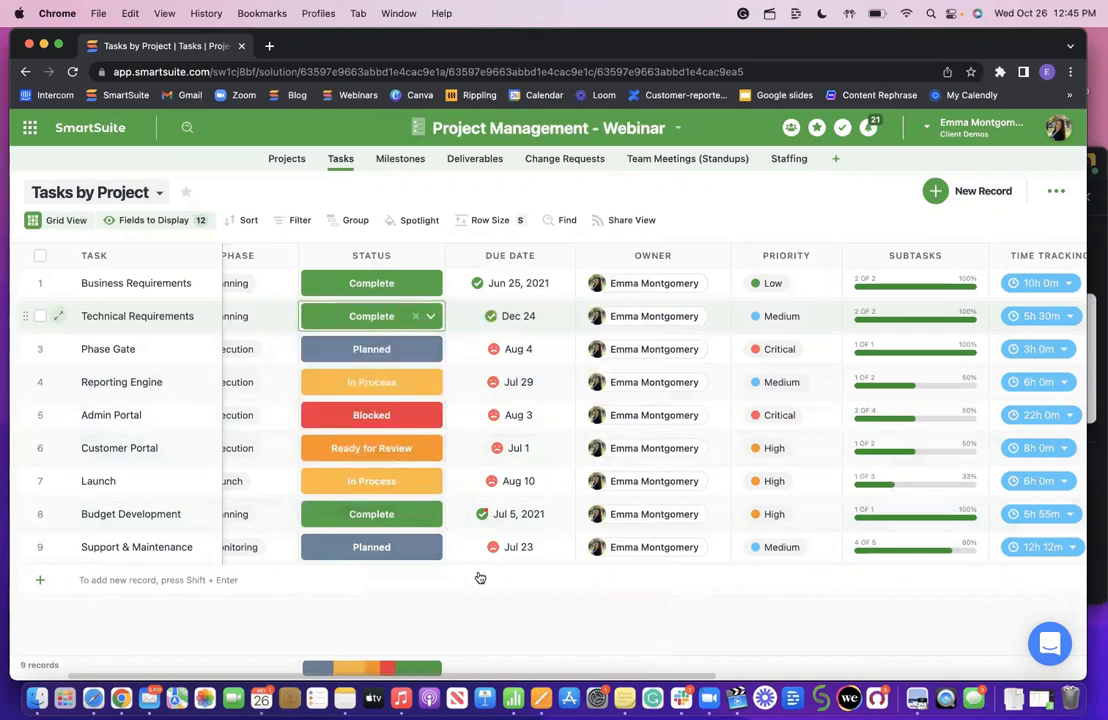
{"action": "mouse_move", "coordinate": [492, 323]}
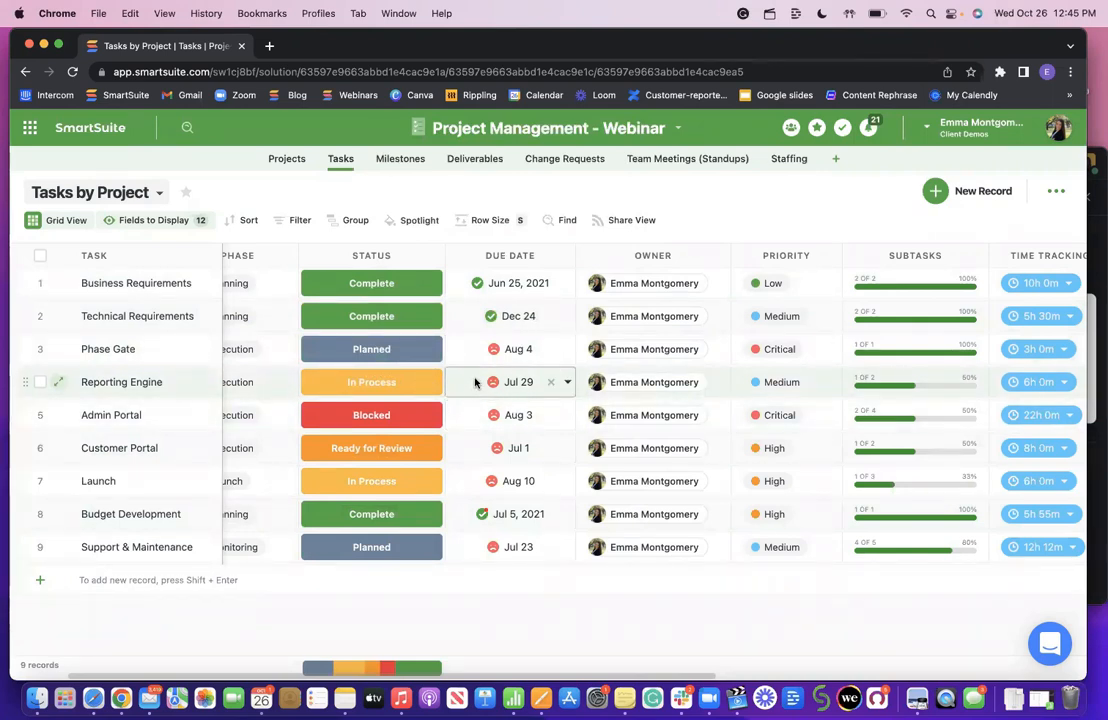
{"action": "scroll", "coordinate": [428, 381], "scroll_direction": "left", "scroll_amount": 3}
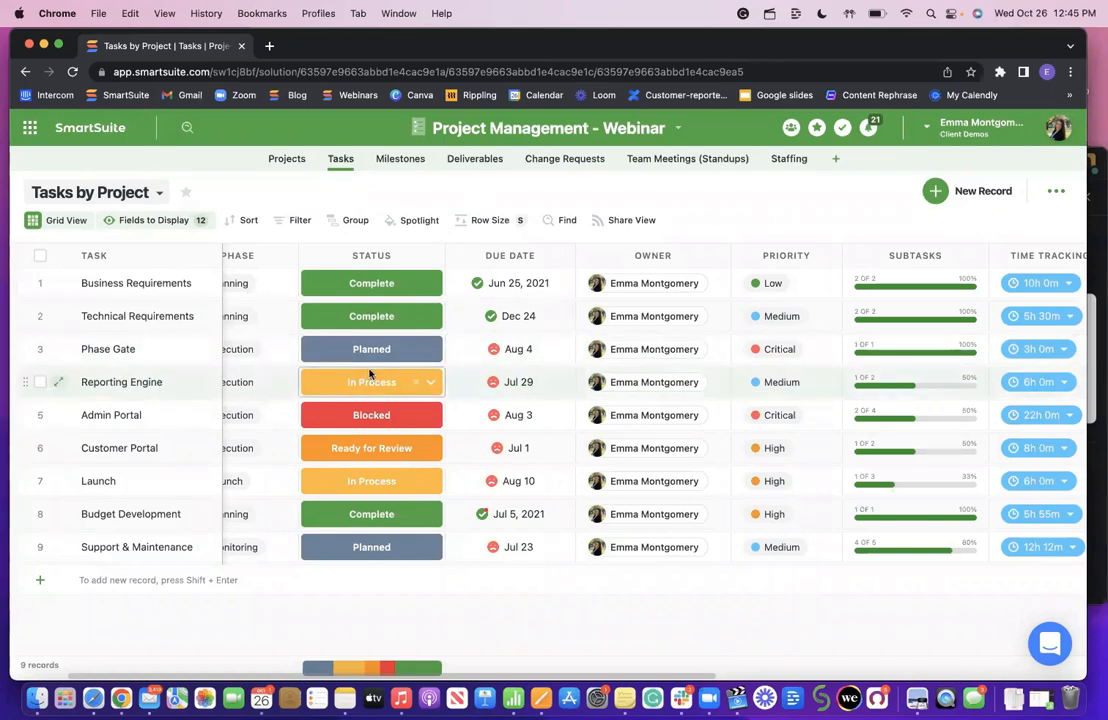
Open the Projects app and look over its saved views and the options for the All Projects view
{"action": "left_click", "coordinate": [288, 164]}
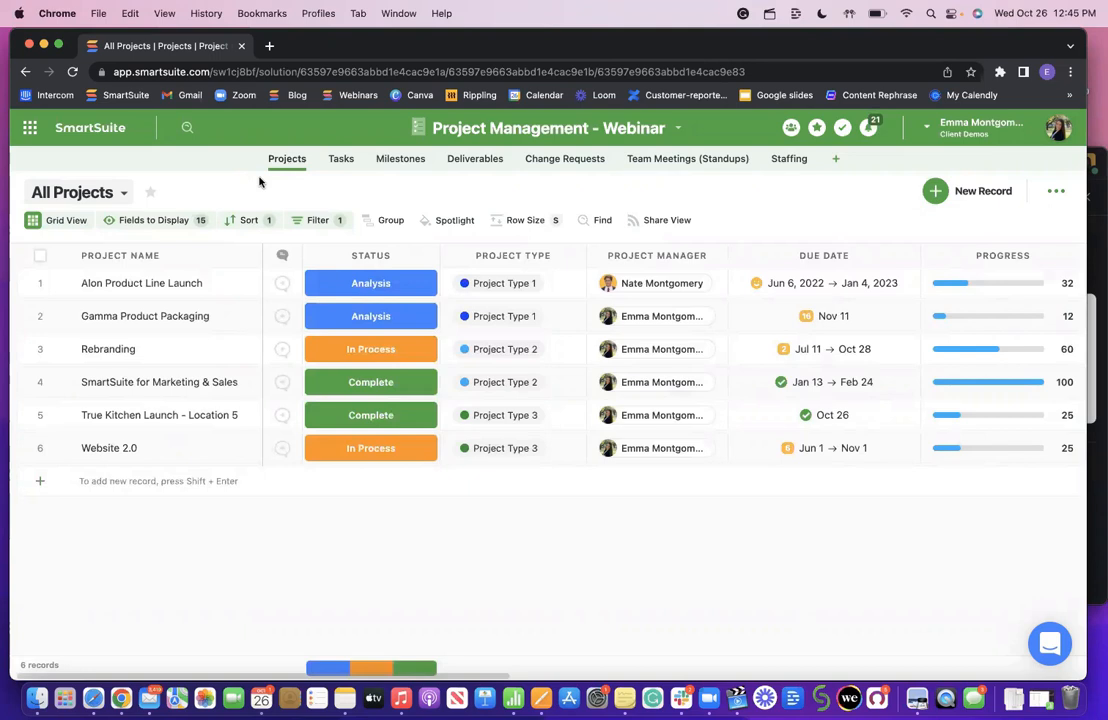
{"action": "left_click", "coordinate": [121, 195]}
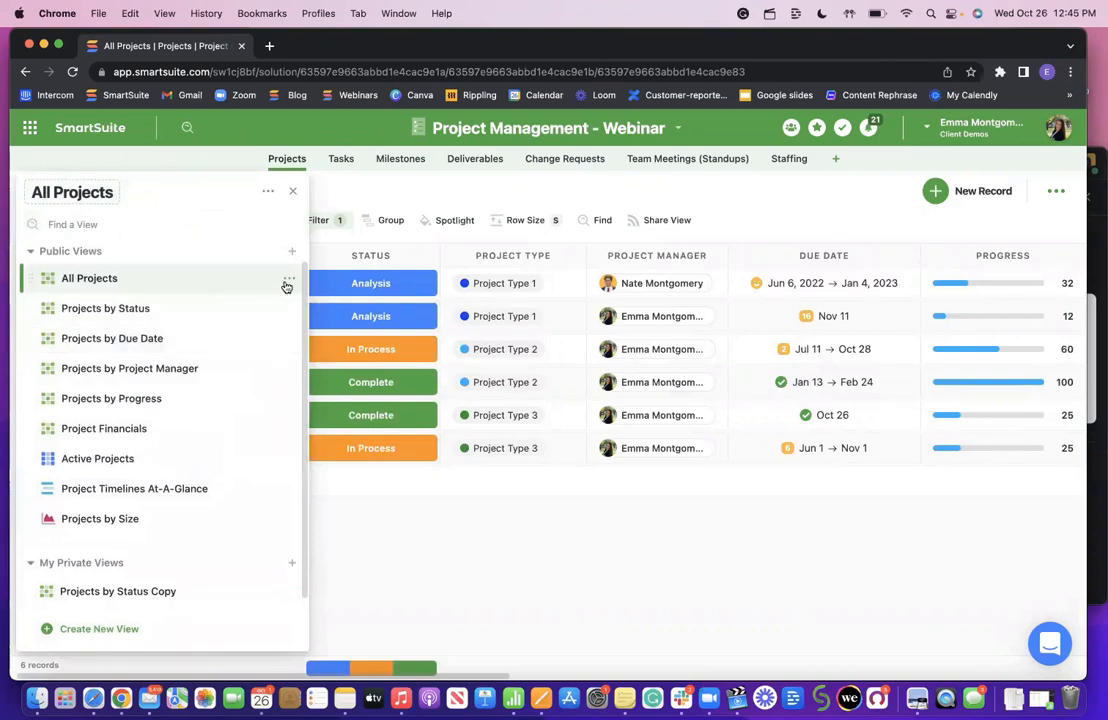
{"action": "left_click", "coordinate": [287, 282]}
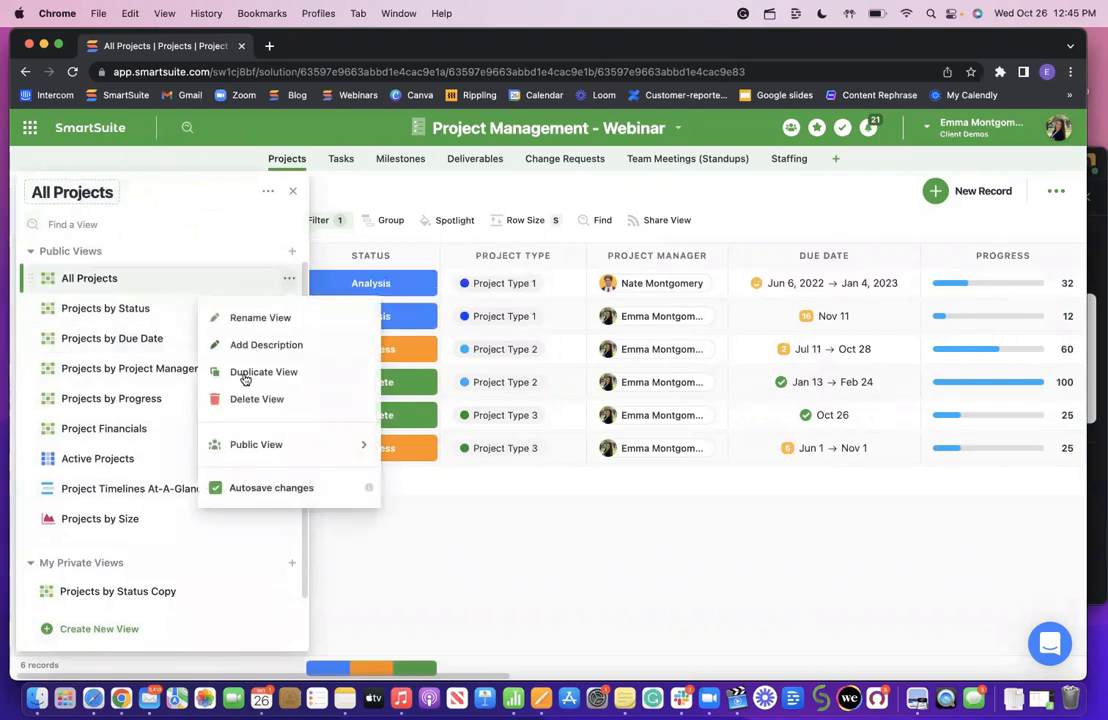
{"action": "left_click", "coordinate": [529, 182]}
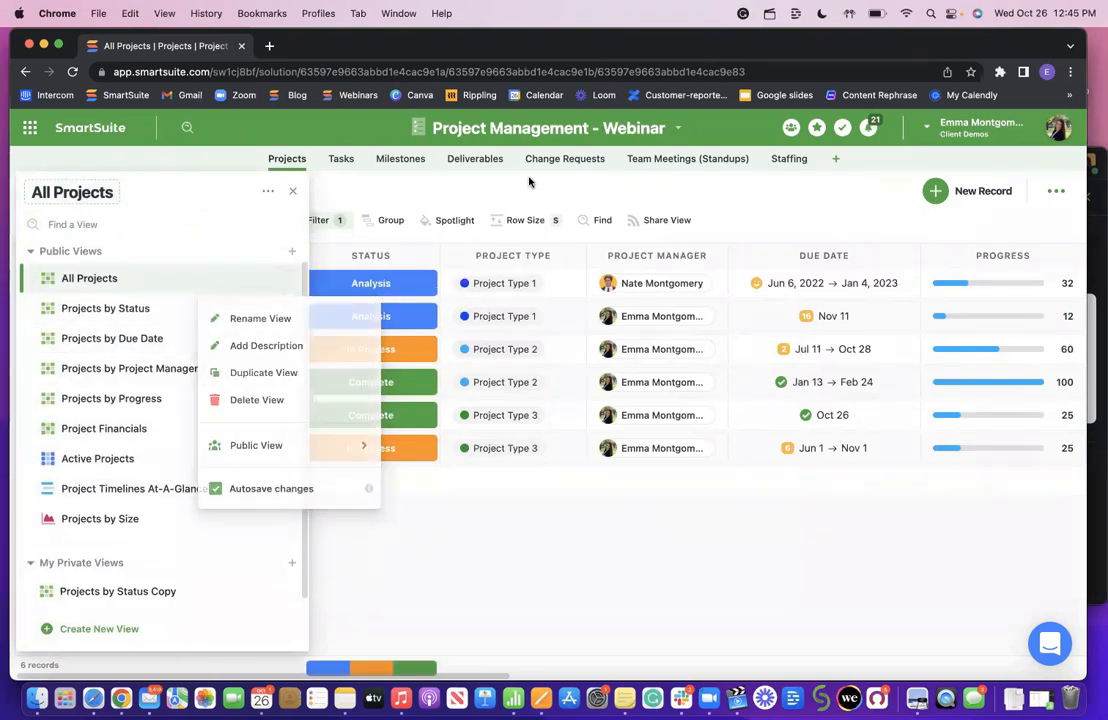
{"action": "left_click", "coordinate": [442, 200]}
{"action": "left_click", "coordinate": [168, 228]}
{"action": "scroll", "coordinate": [185, 388], "scroll_direction": "down", "scroll_amount": 3}
{"action": "scroll", "coordinate": [200, 330], "scroll_direction": "up", "scroll_amount": 3}
{"action": "left_click", "coordinate": [222, 183]}
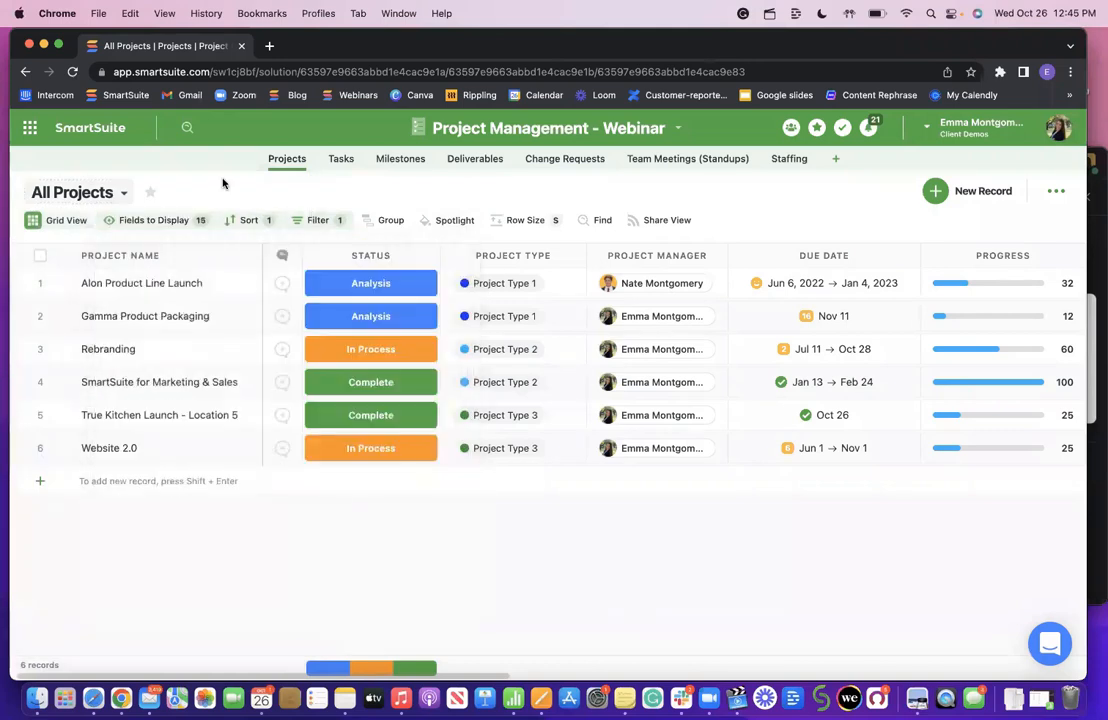
Duplicate the All Projects view under the name "Projects Assigned to Me"
{"action": "left_click", "coordinate": [123, 193]}
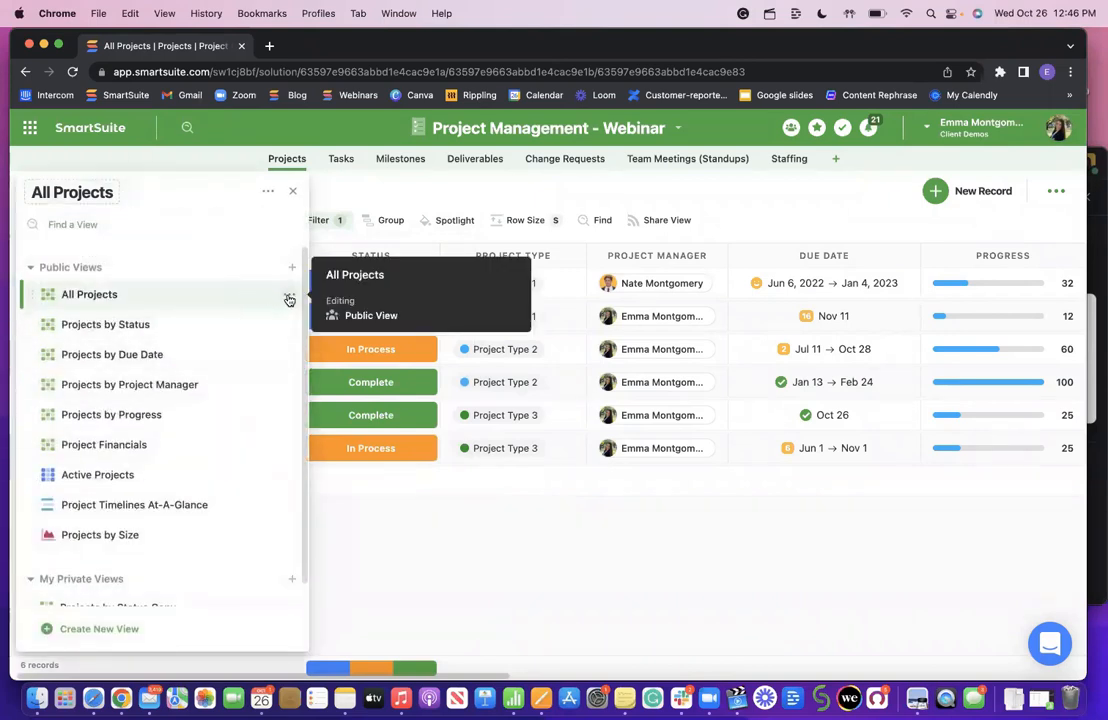
{"action": "left_click", "coordinate": [289, 298]}
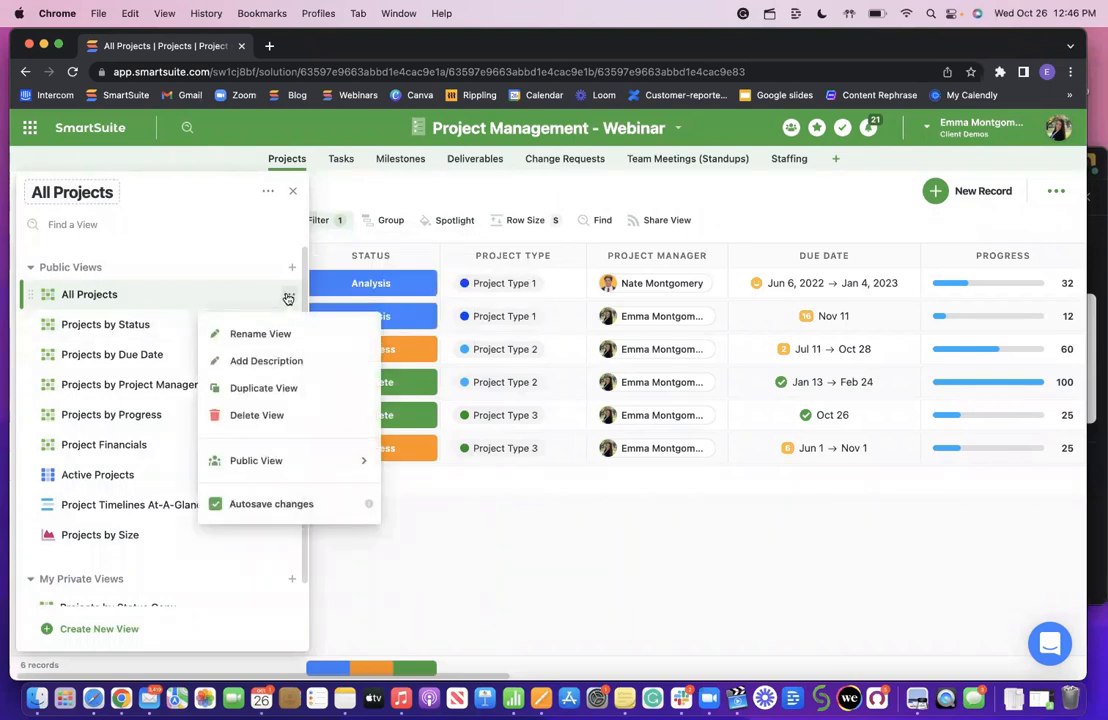
{"action": "left_click", "coordinate": [256, 389]}
{"action": "left_click", "coordinate": [507, 461]}
{"action": "key", "text": "BackSpace"}
{"action": "key", "text": "BackSpace"}
{"action": "key", "text": "BackSpace"}
{"action": "key", "text": "BackSpace"}
{"action": "key", "text": "BackSpace"}
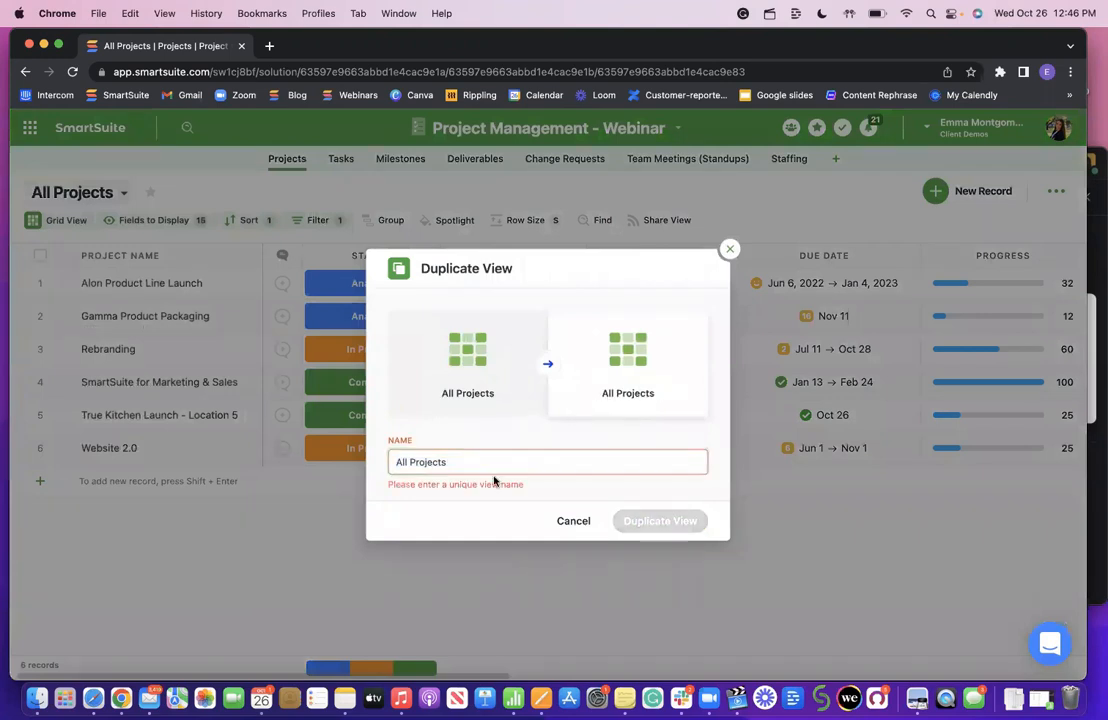
{"action": "triple_click", "coordinate": [446, 462]}
{"action": "type", "text": "Proje"}
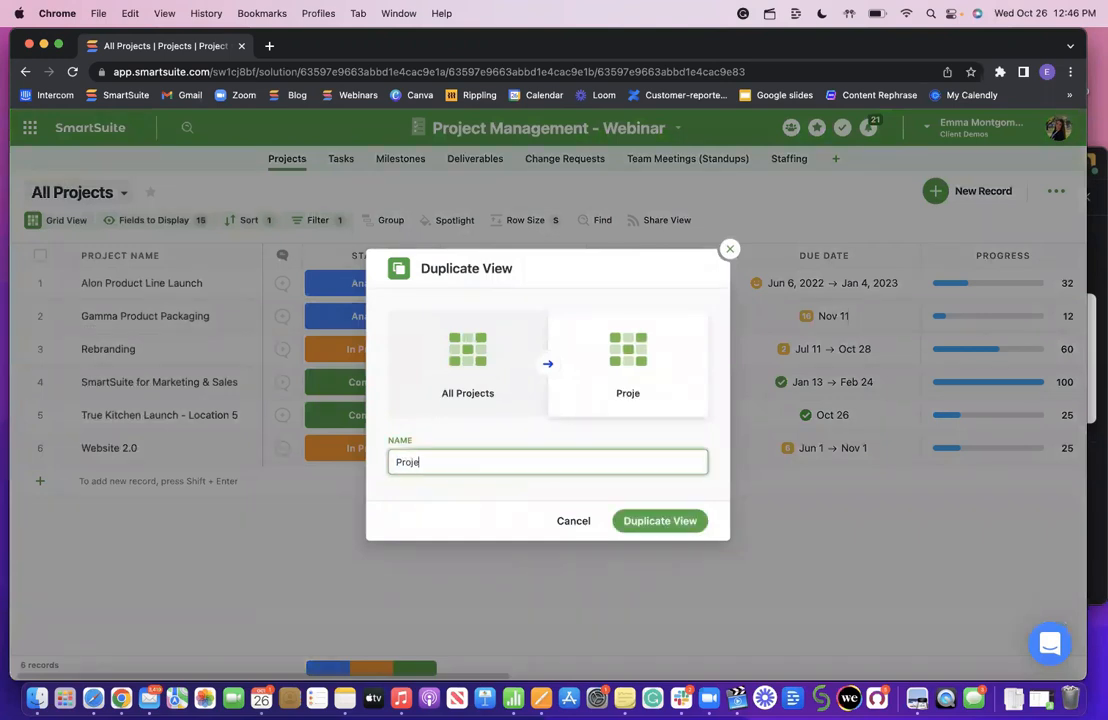
{"action": "type", "text": "cts A"}
{"action": "key", "text": "BackSpace"}
{"action": "key", "text": "BackSpace"}
{"action": "type", "text": "s Assigned to Me"}
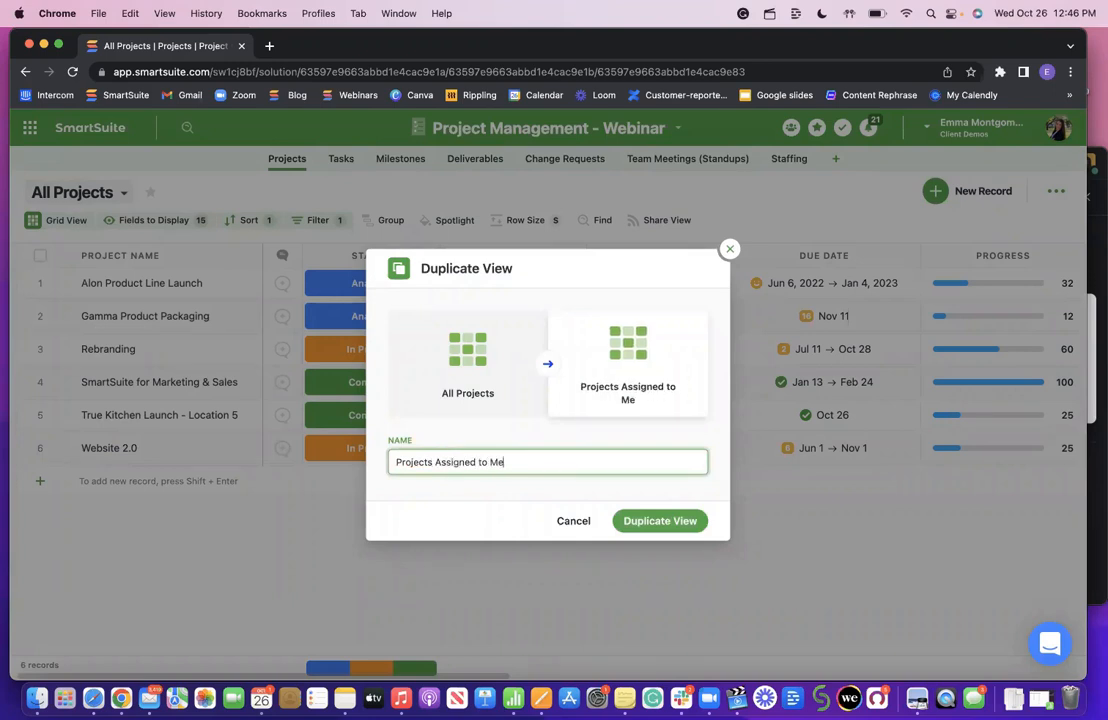
{"action": "key", "text": "Return"}
Locate the Projects Assigned to Me view under My Private Views and open it
{"action": "left_click", "coordinate": [188, 200]}
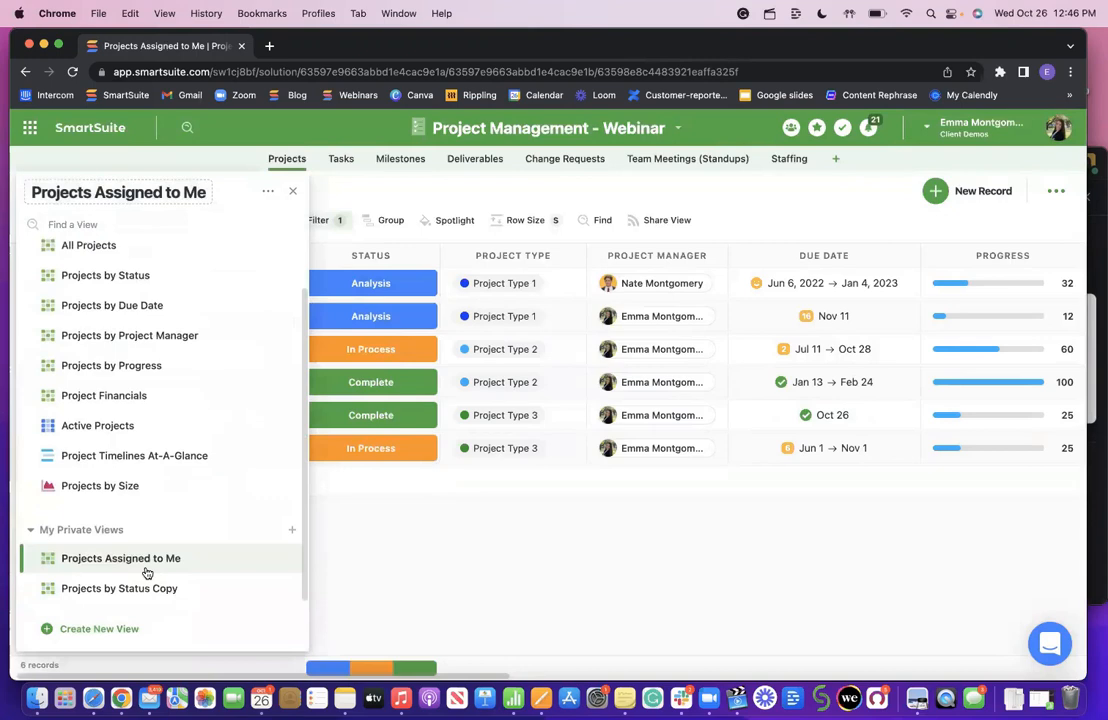
{"action": "mouse_move", "coordinate": [137, 561]}
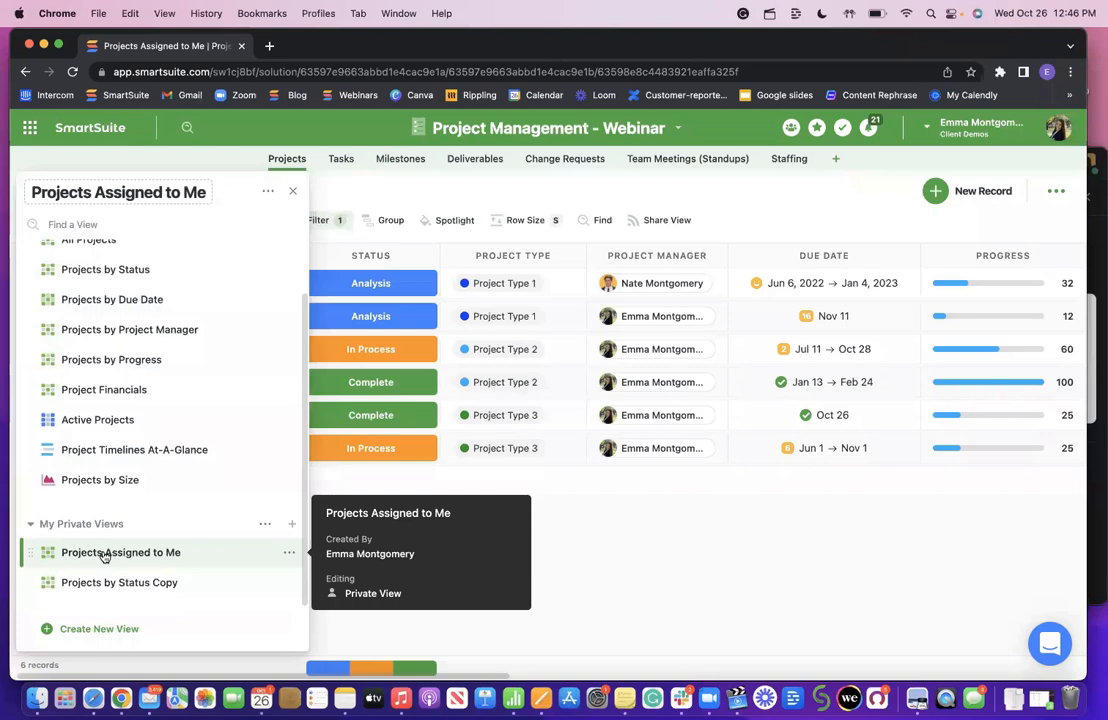
{"action": "left_click", "coordinate": [105, 556]}
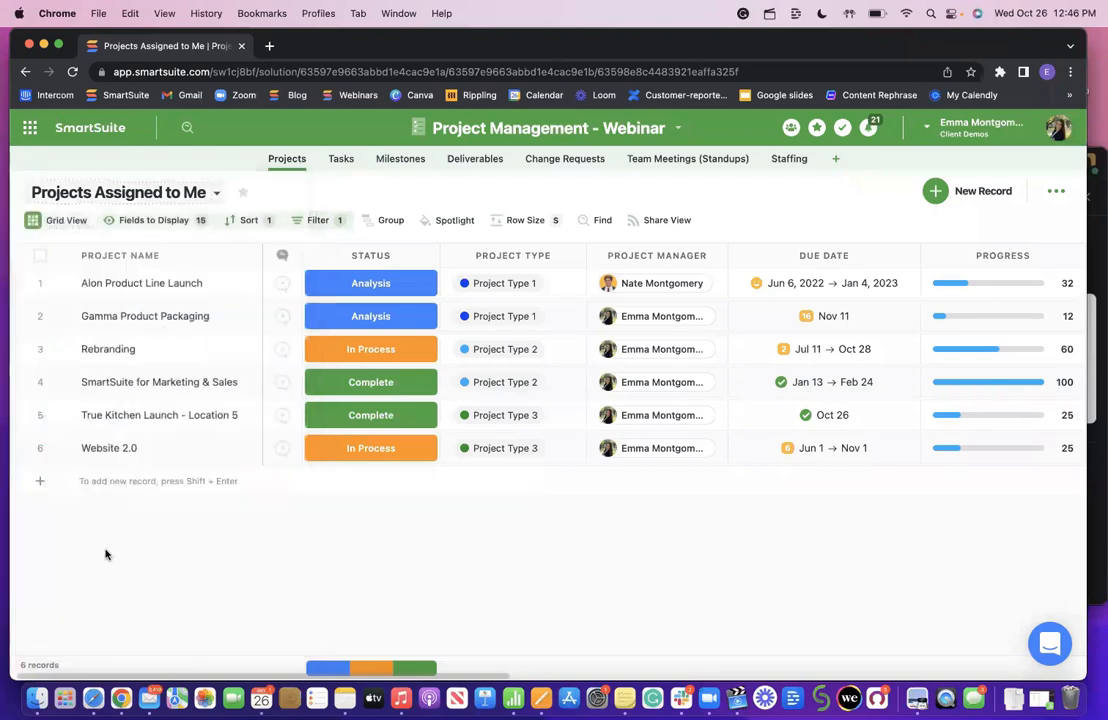
Remove the existing filter condition from the Projects Assigned to Me view and start a new one
{"action": "left_click", "coordinate": [313, 221]}
{"action": "left_click", "coordinate": [848, 269]}
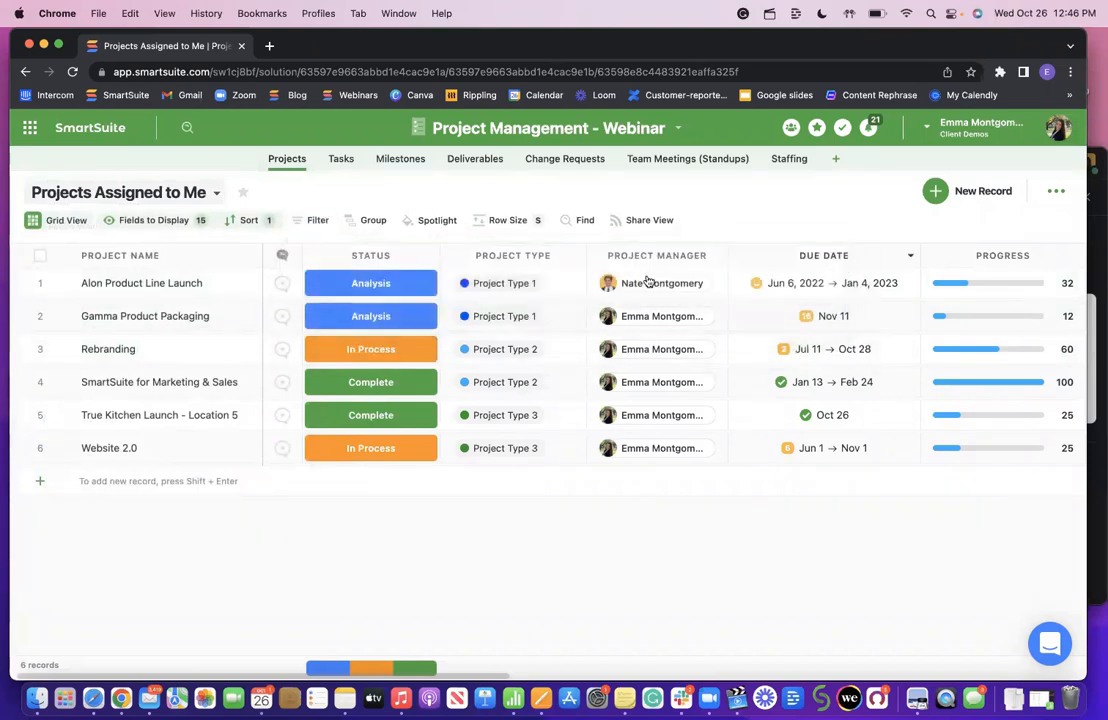
{"action": "left_click", "coordinate": [314, 220]}
{"action": "scroll", "coordinate": [420, 416], "scroll_direction": "down", "scroll_amount": 1}
{"action": "scroll", "coordinate": [420, 416], "scroll_direction": "up", "scroll_amount": 1}
{"action": "left_click", "coordinate": [789, 189]}
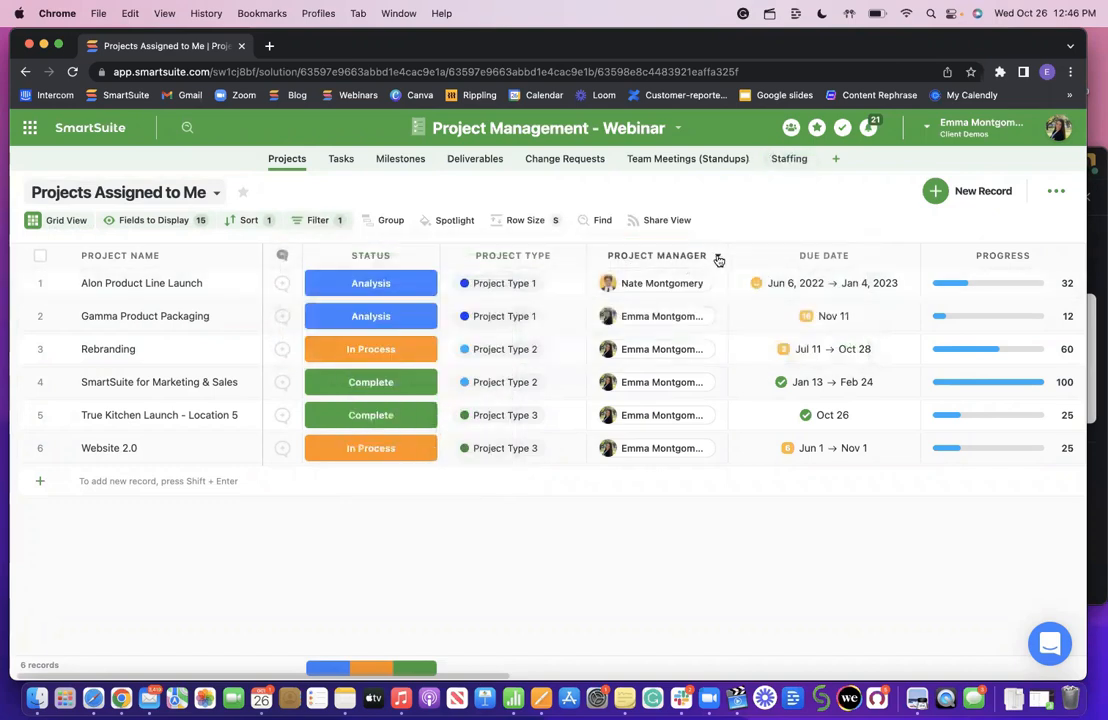
Check the Project Manager field's type in its field settings without changing anything
{"action": "left_click", "coordinate": [718, 258]}
{"action": "left_click", "coordinate": [625, 470]}
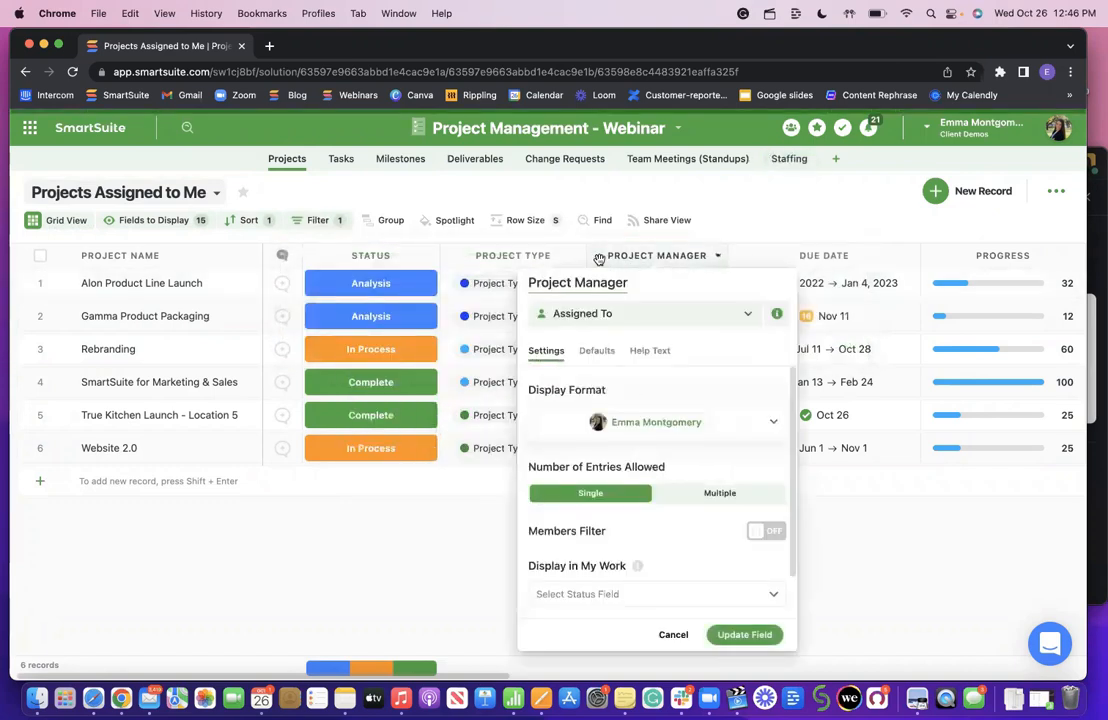
{"action": "left_click", "coordinate": [805, 208]}
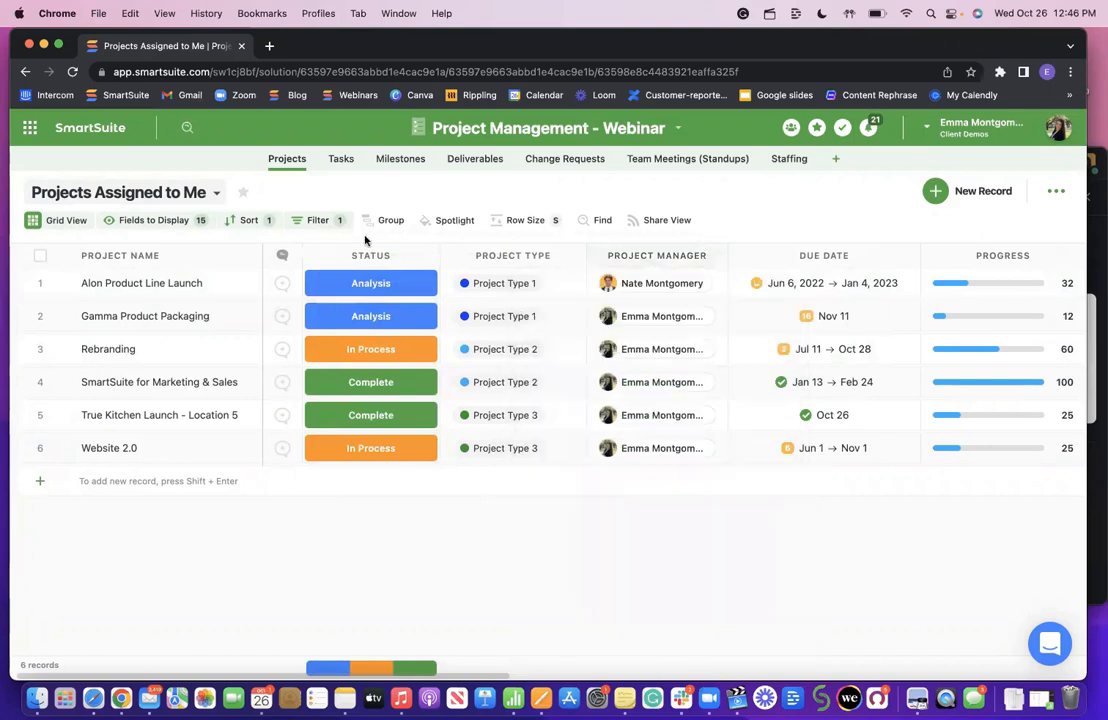
Set the view's filter condition to use the Project Manager field
{"action": "left_click", "coordinate": [317, 220]}
{"action": "left_click", "coordinate": [450, 265]}
{"action": "scroll", "coordinate": [420, 391], "scroll_direction": "down", "scroll_amount": 3}
{"action": "type", "text": "project"}
{"action": "left_click", "coordinate": [440, 409]}
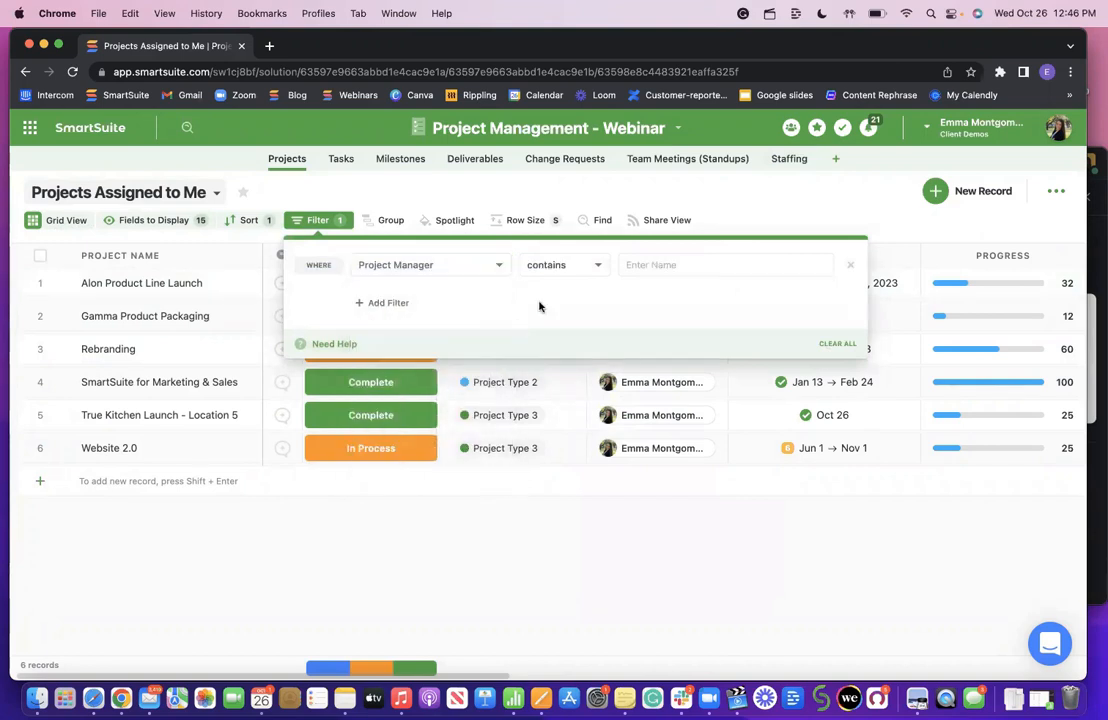
Set the Project Manager condition to "is exactly" with your own user as the value, and close the filter
{"action": "left_click", "coordinate": [566, 266]}
{"action": "scroll", "coordinate": [558, 365], "scroll_direction": "down", "scroll_amount": 1}
{"action": "left_click", "coordinate": [556, 354]}
{"action": "left_click", "coordinate": [660, 265]}
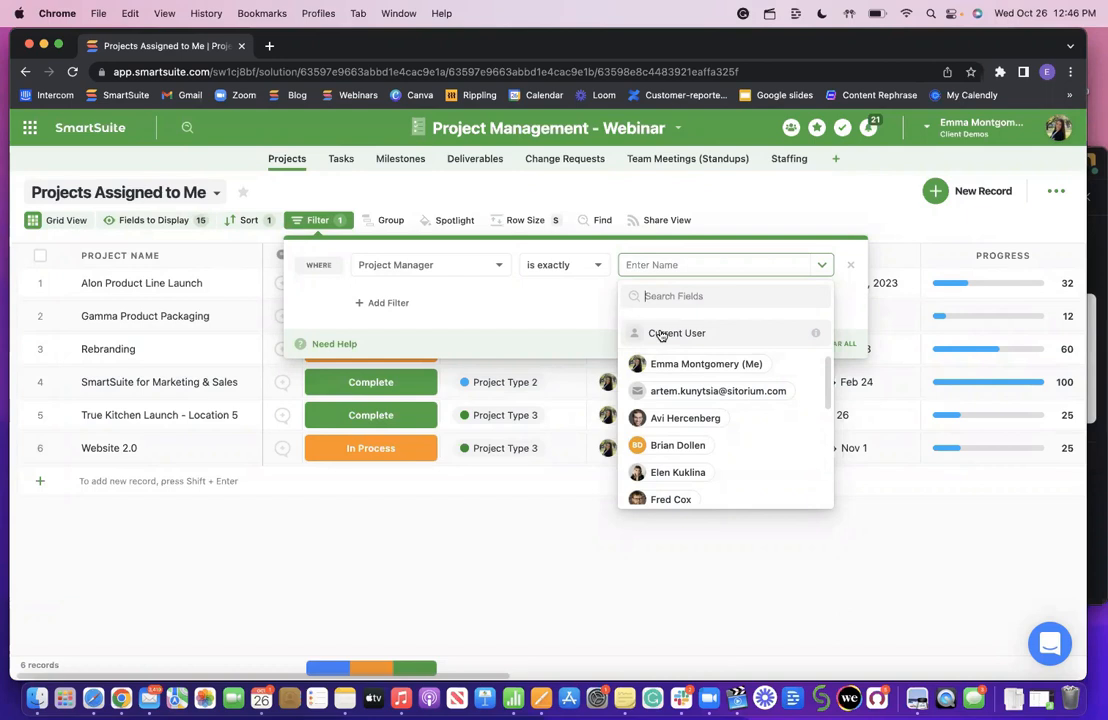
{"action": "left_click", "coordinate": [669, 366]}
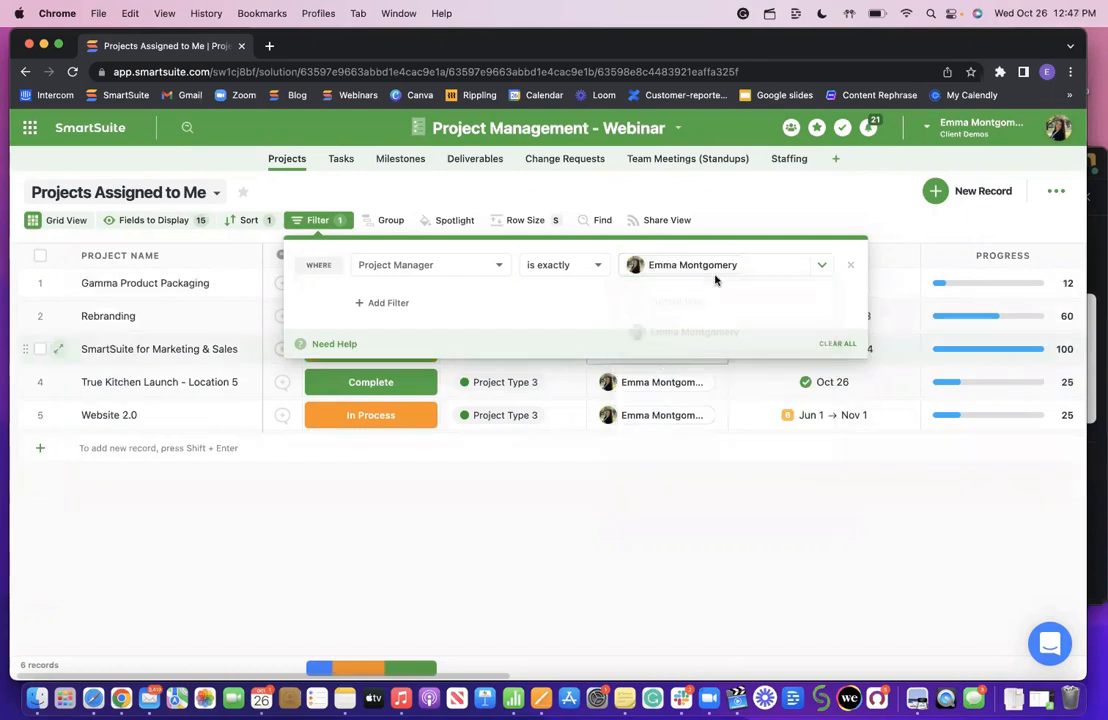
{"action": "left_click", "coordinate": [801, 208]}
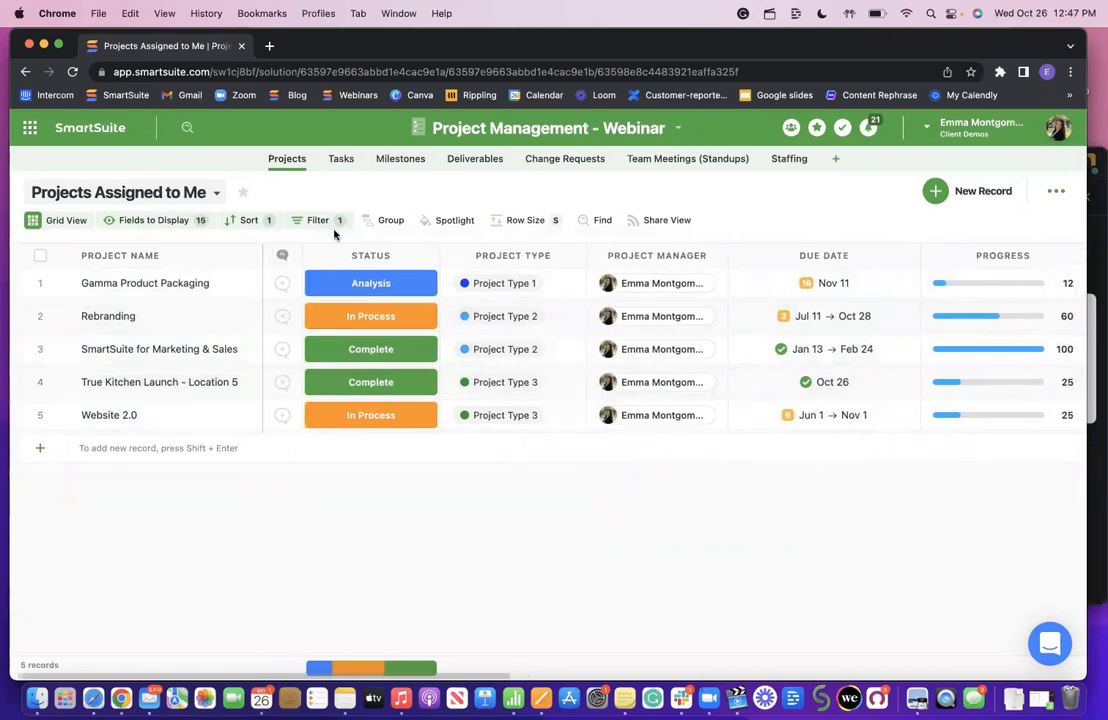
Review the Projects Assigned to Me entry in the list of private views
{"action": "left_click", "coordinate": [213, 196]}
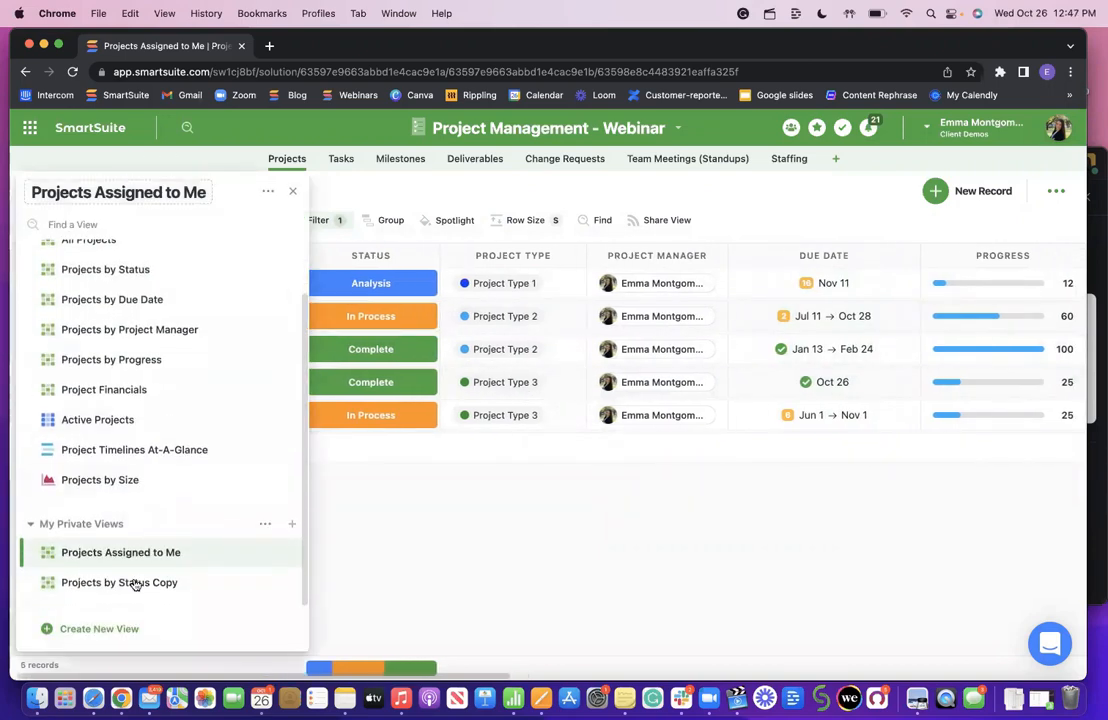
{"action": "mouse_move", "coordinate": [165, 557]}
{"action": "left_click", "coordinate": [436, 521]}
Switch to the All Projects view and look over its task columns, including Open Tasks and Total Tasks
{"action": "left_click", "coordinate": [215, 193]}
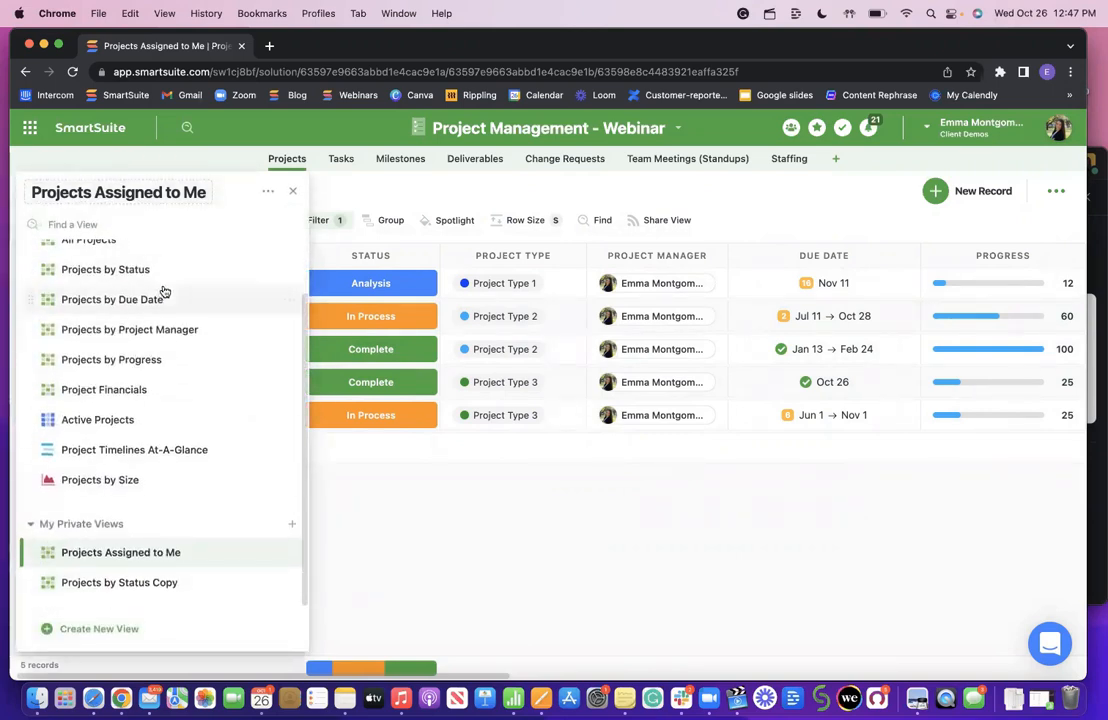
{"action": "left_click", "coordinate": [158, 243]}
{"action": "scroll", "coordinate": [646, 343], "scroll_direction": "right", "scroll_amount": 5}
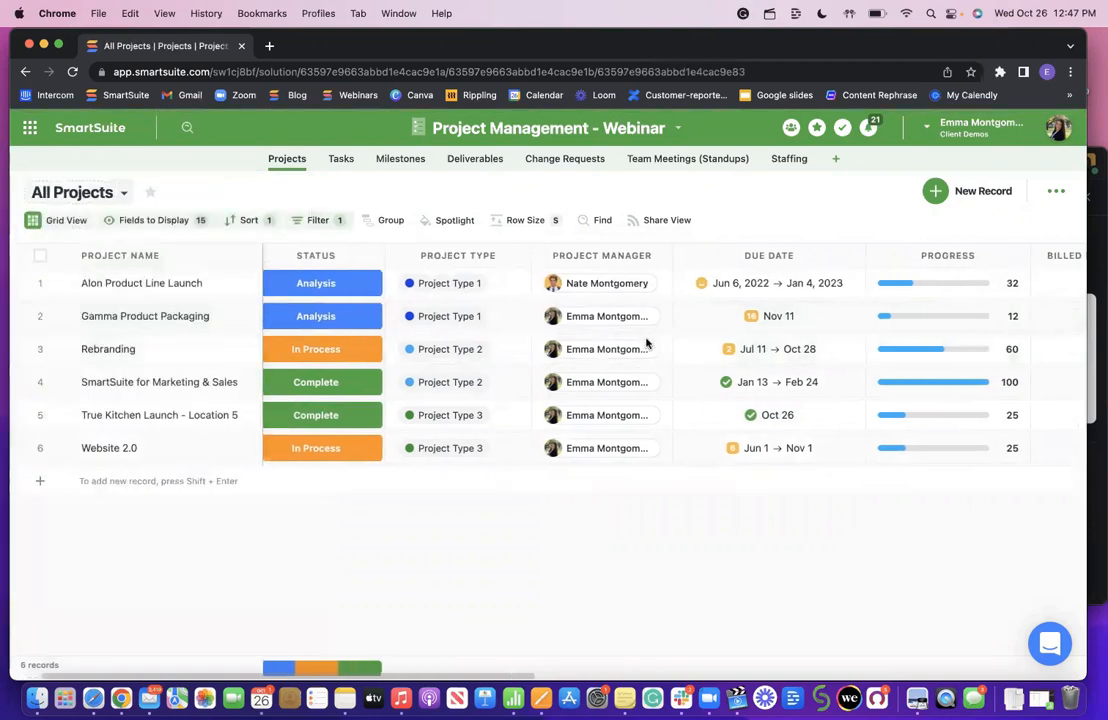
{"action": "scroll", "coordinate": [646, 343], "scroll_direction": "right", "scroll_amount": 10}
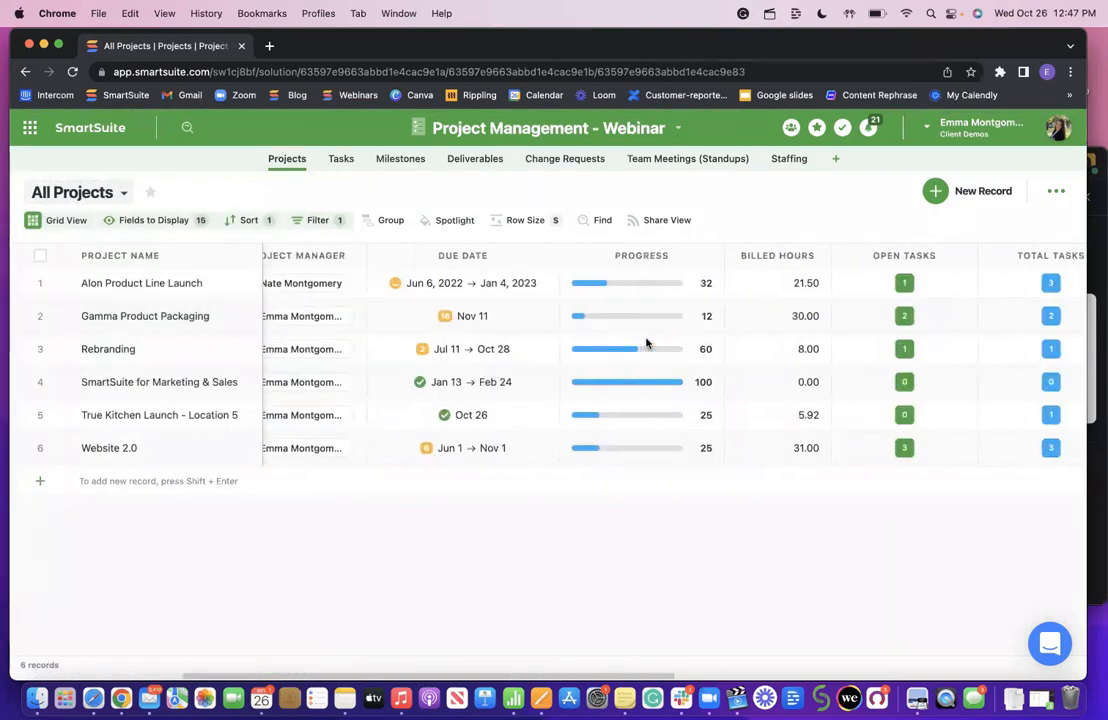
{"action": "scroll", "coordinate": [647, 343], "scroll_direction": "right", "scroll_amount": 7}
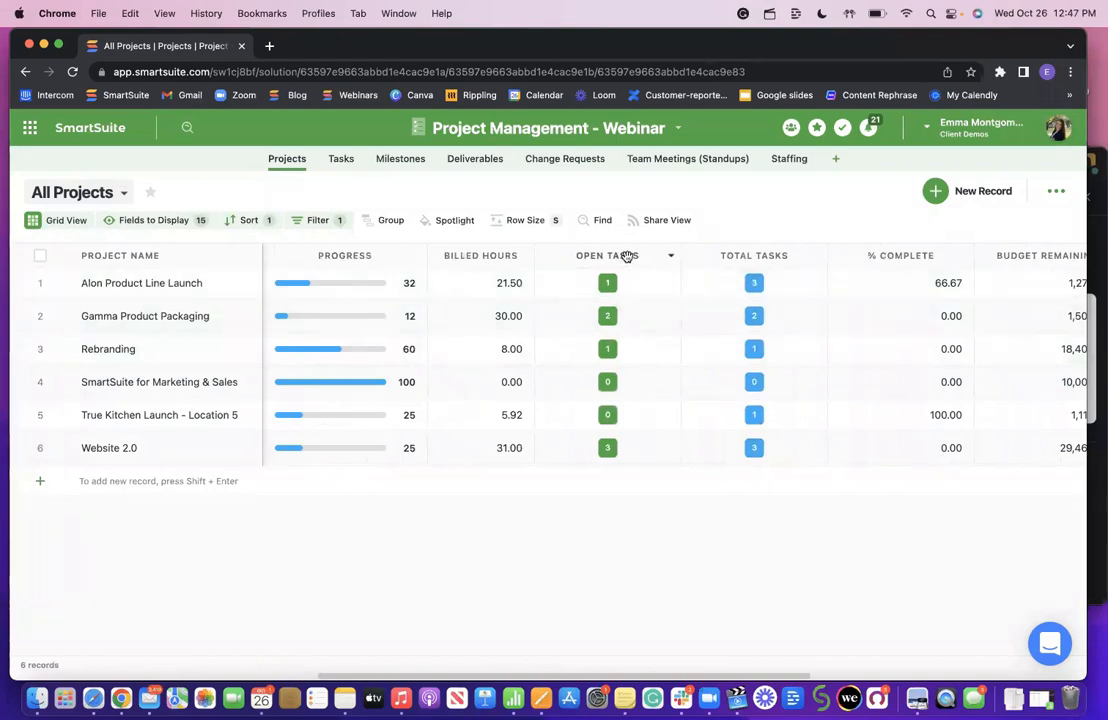
{"action": "scroll", "coordinate": [470, 396], "scroll_direction": "left", "scroll_amount": 10}
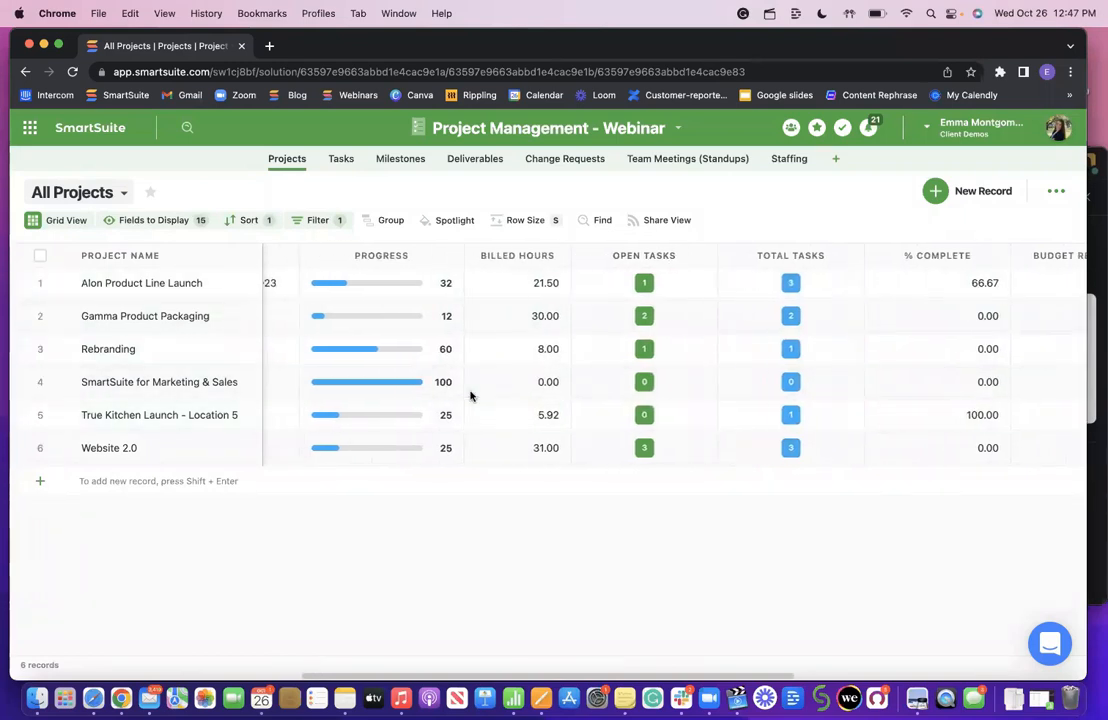
{"action": "scroll", "coordinate": [470, 396], "scroll_direction": "left", "scroll_amount": 10}
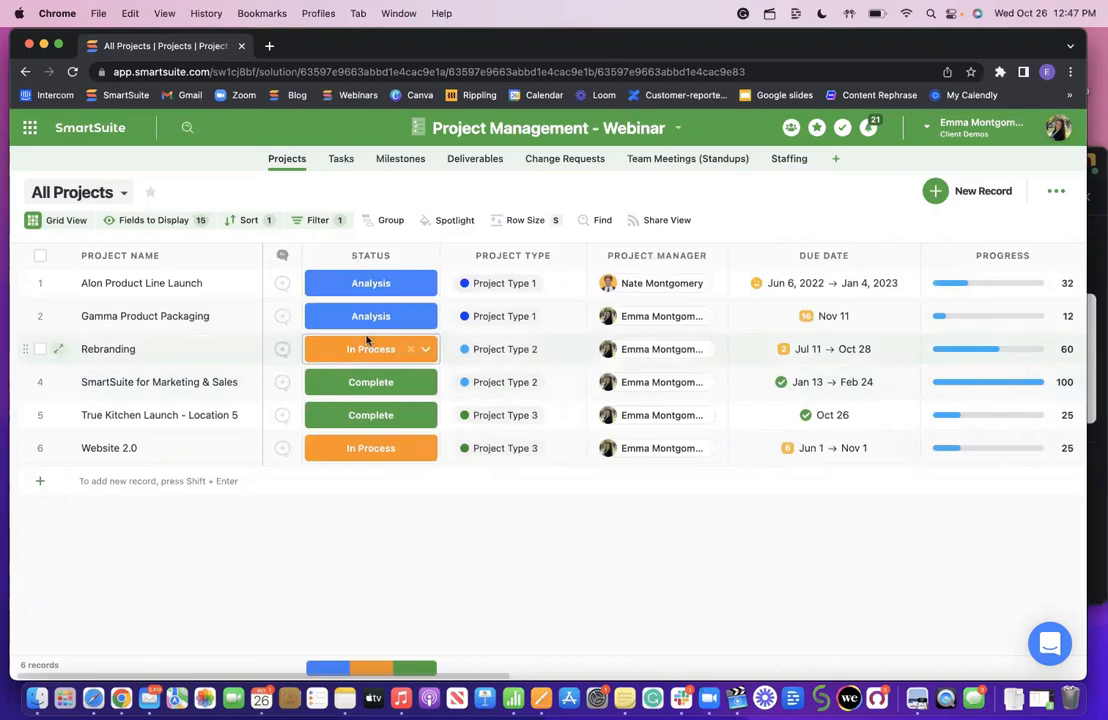
Duplicate the All Projects view under the name "Open Tasks"
{"action": "left_click", "coordinate": [122, 193]}
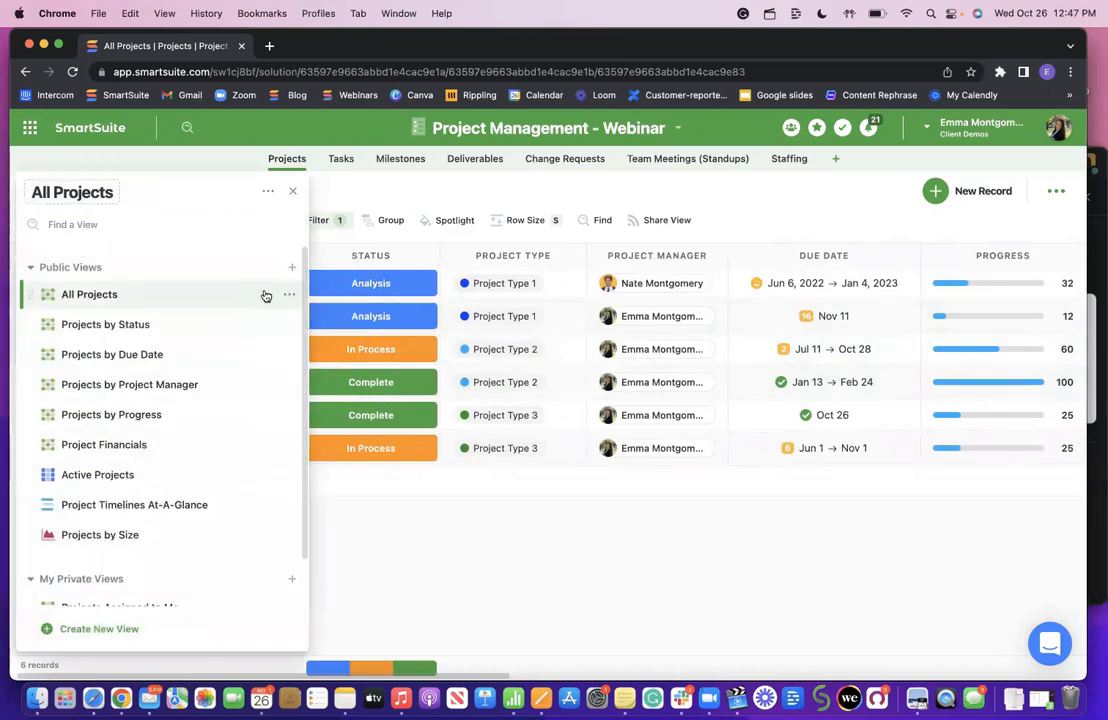
{"action": "left_click", "coordinate": [288, 294]}
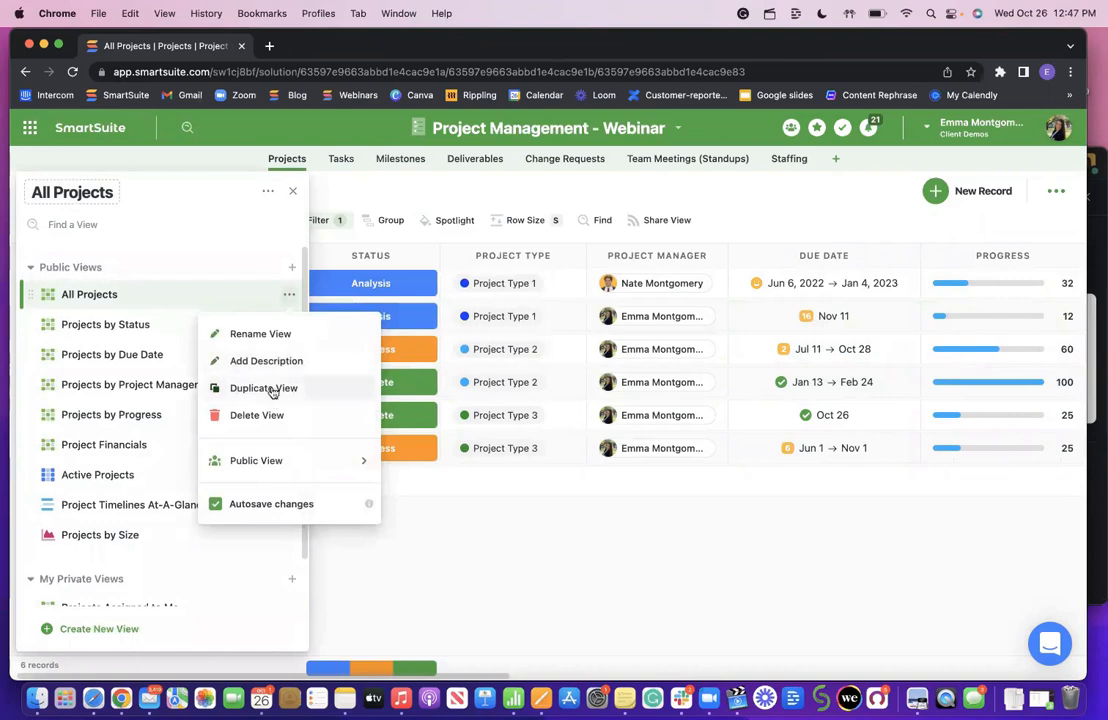
{"action": "left_click", "coordinate": [240, 388]}
{"action": "triple_click", "coordinate": [480, 470]}
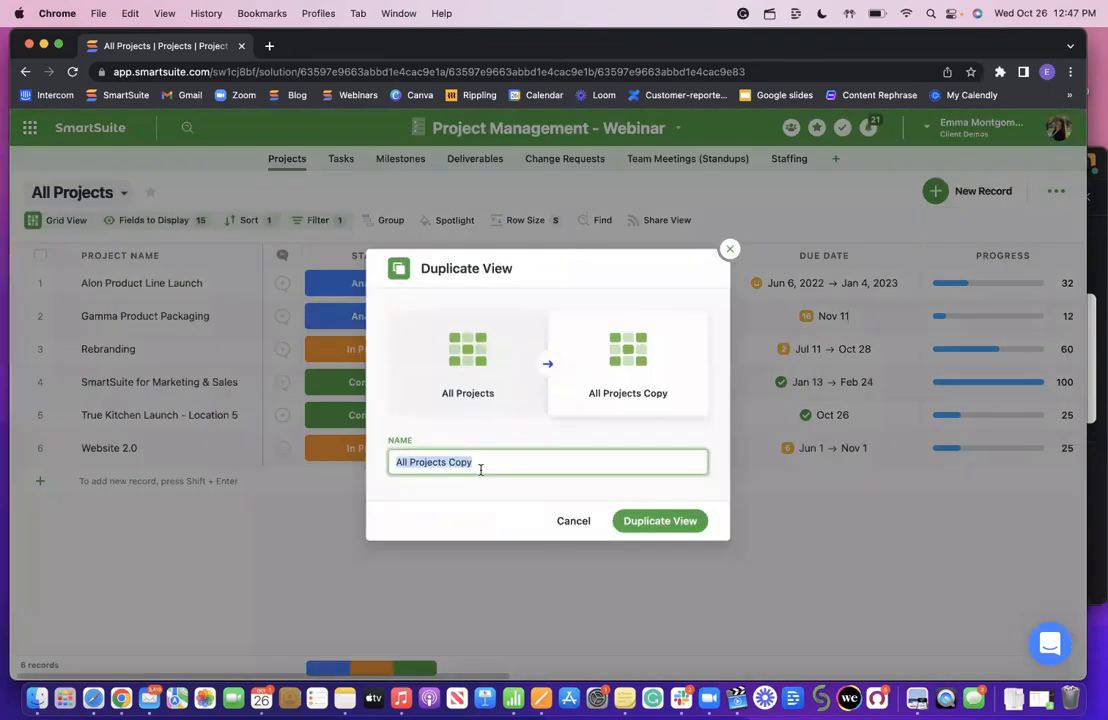
{"action": "type", "text": "Open Tasks"}
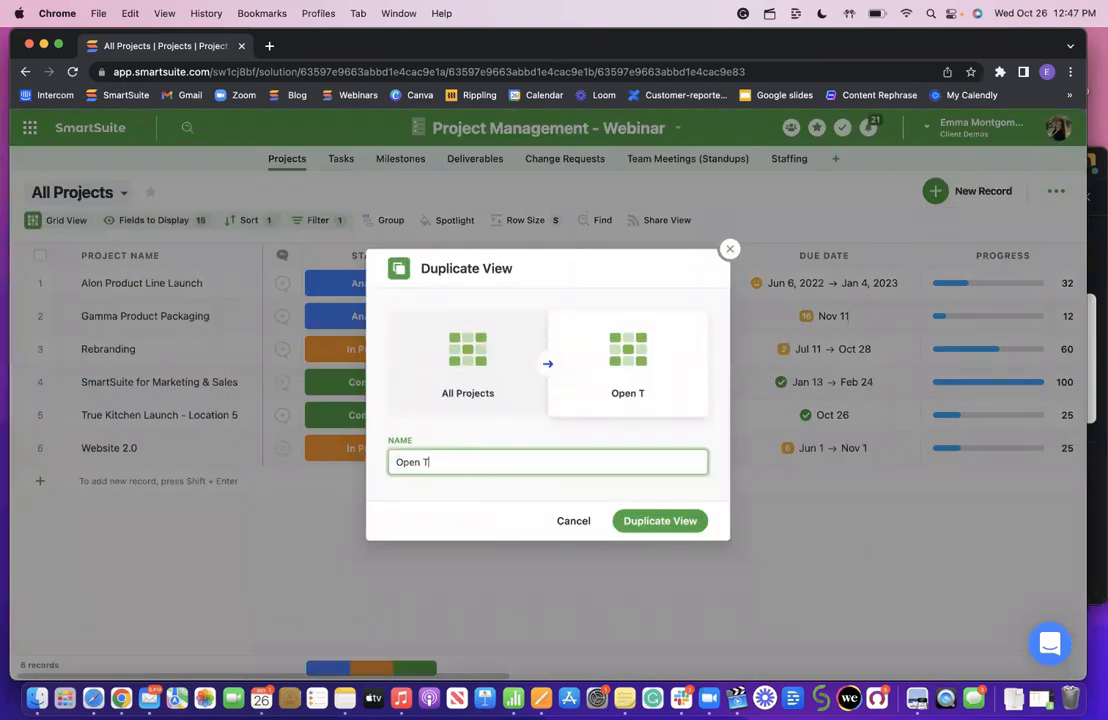
{"action": "left_click", "coordinate": [663, 528]}
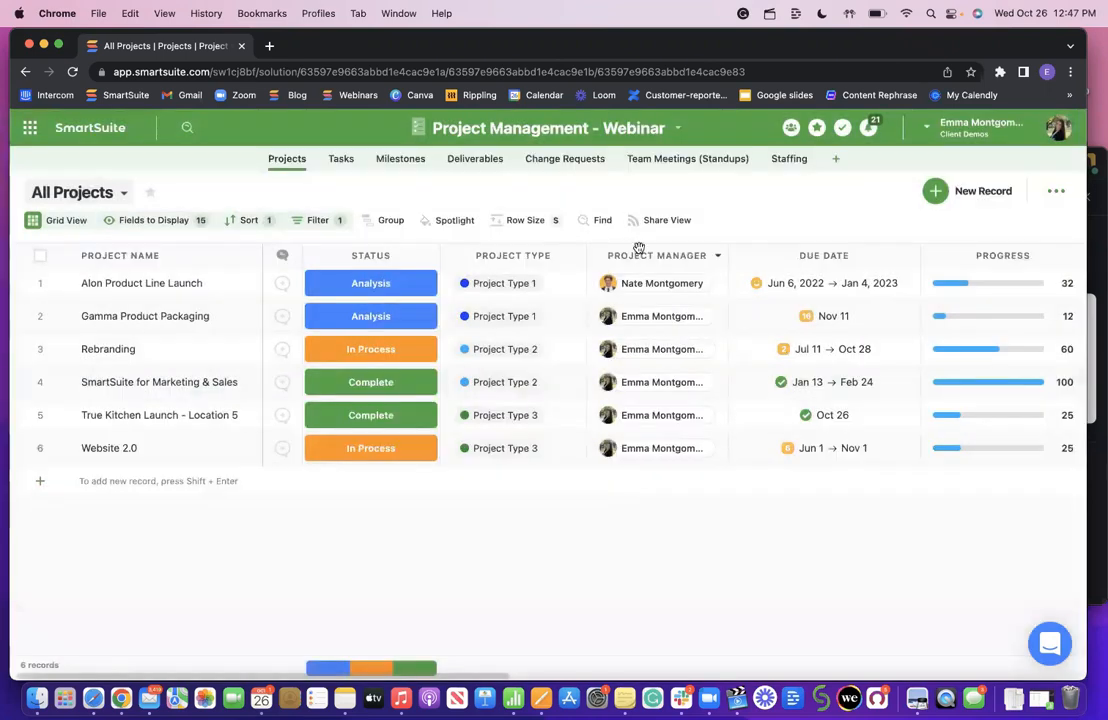
Change the field of the new view's filter condition to Open Tasks
{"action": "left_click", "coordinate": [317, 220]}
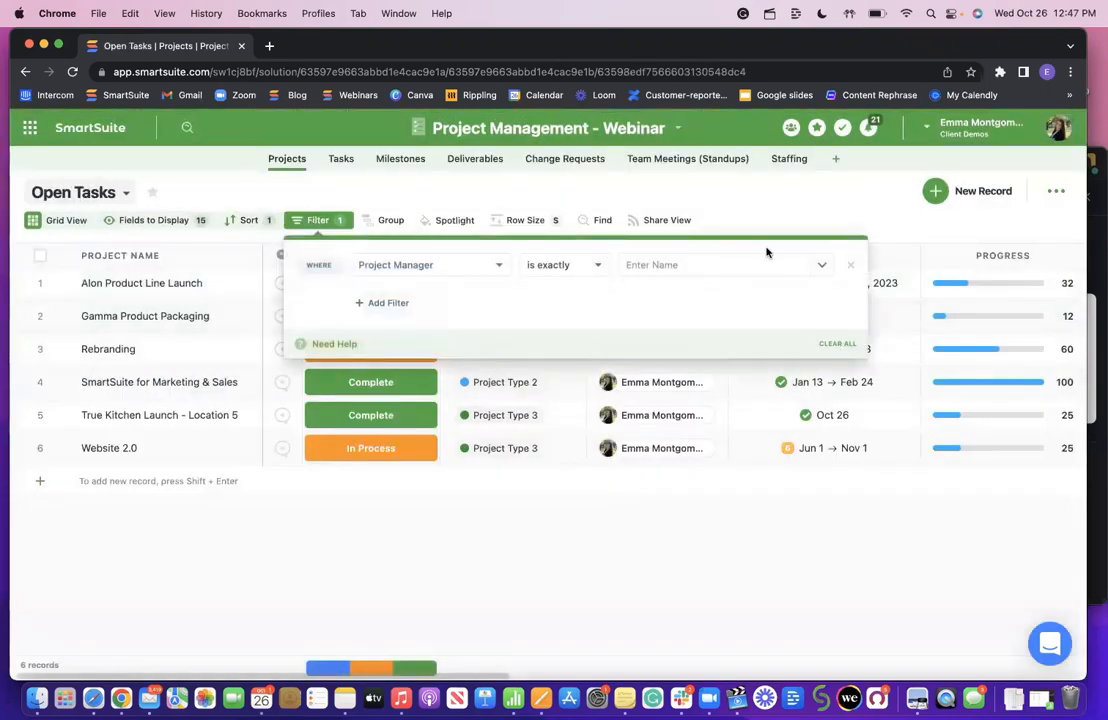
{"action": "left_click", "coordinate": [462, 270]}
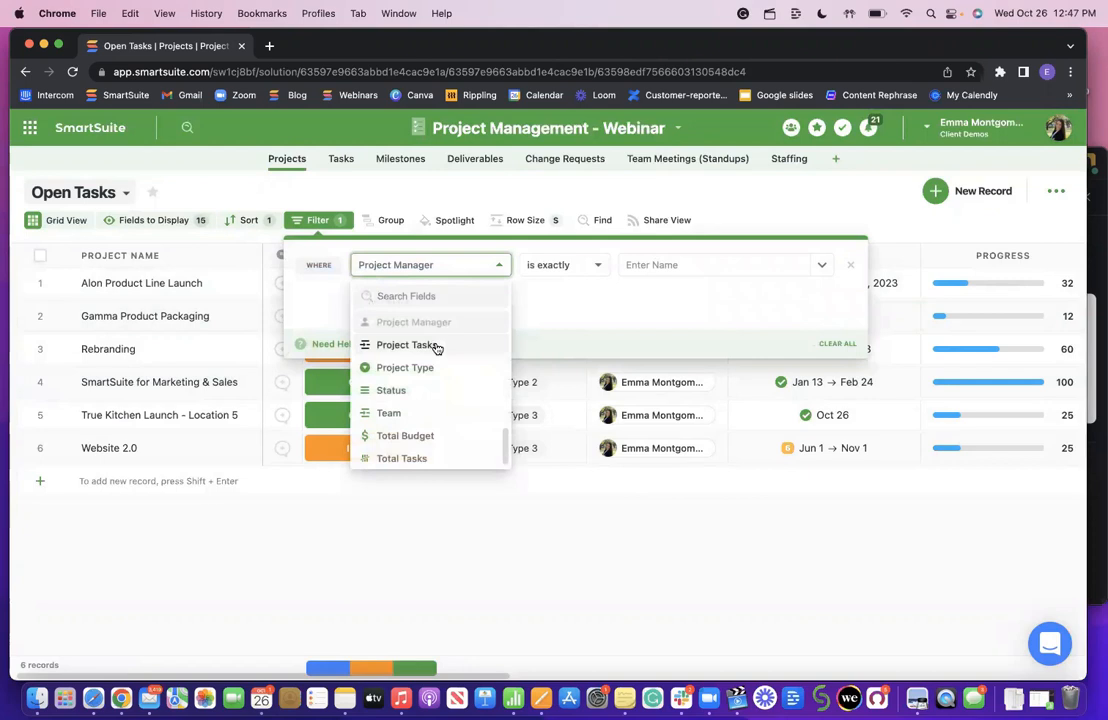
{"action": "scroll", "coordinate": [437, 360], "scroll_direction": "down", "scroll_amount": 1}
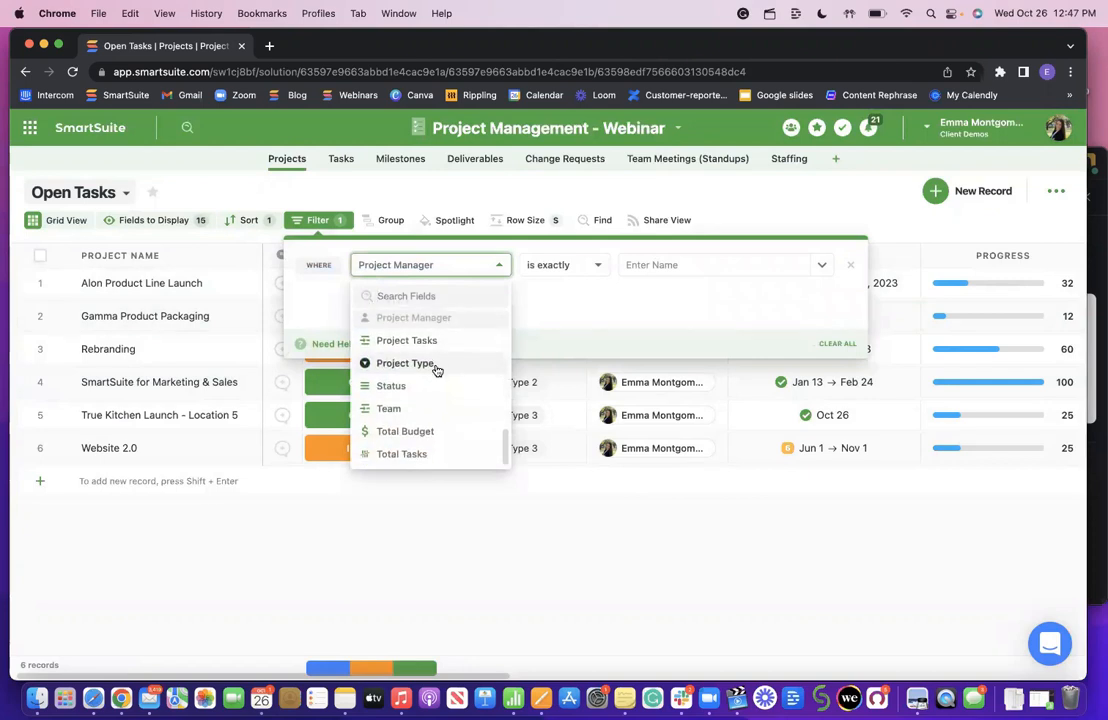
{"action": "scroll", "coordinate": [435, 368], "scroll_direction": "up", "scroll_amount": 5}
{"action": "type", "text": "open"}
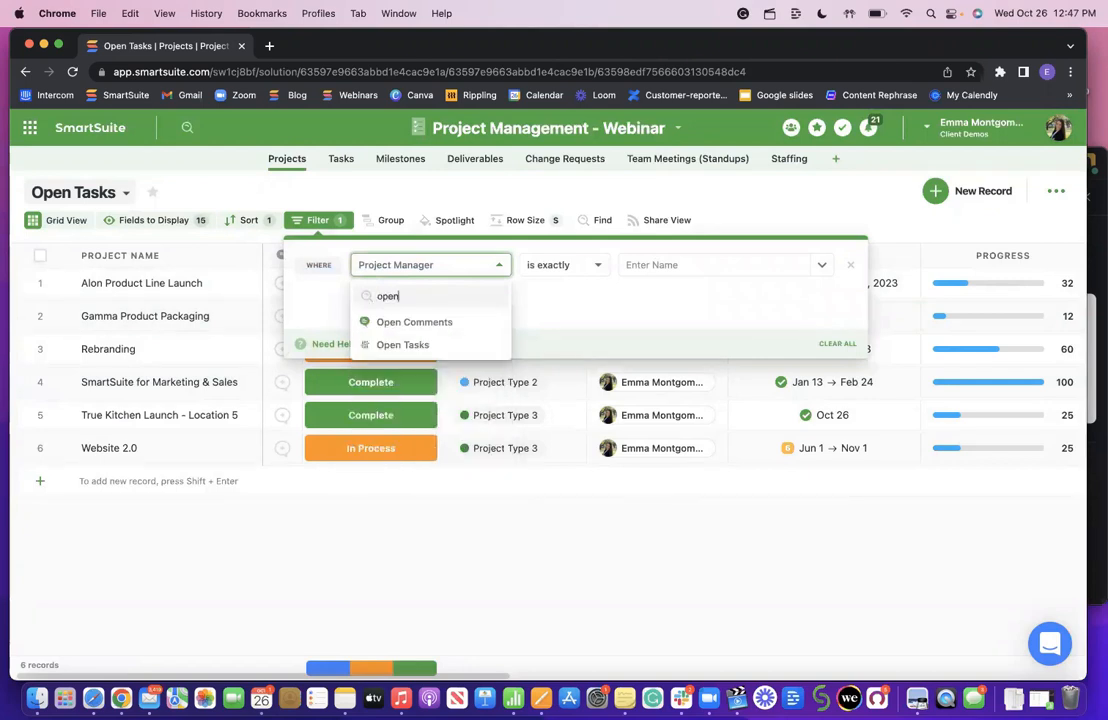
{"action": "left_click", "coordinate": [447, 345]}
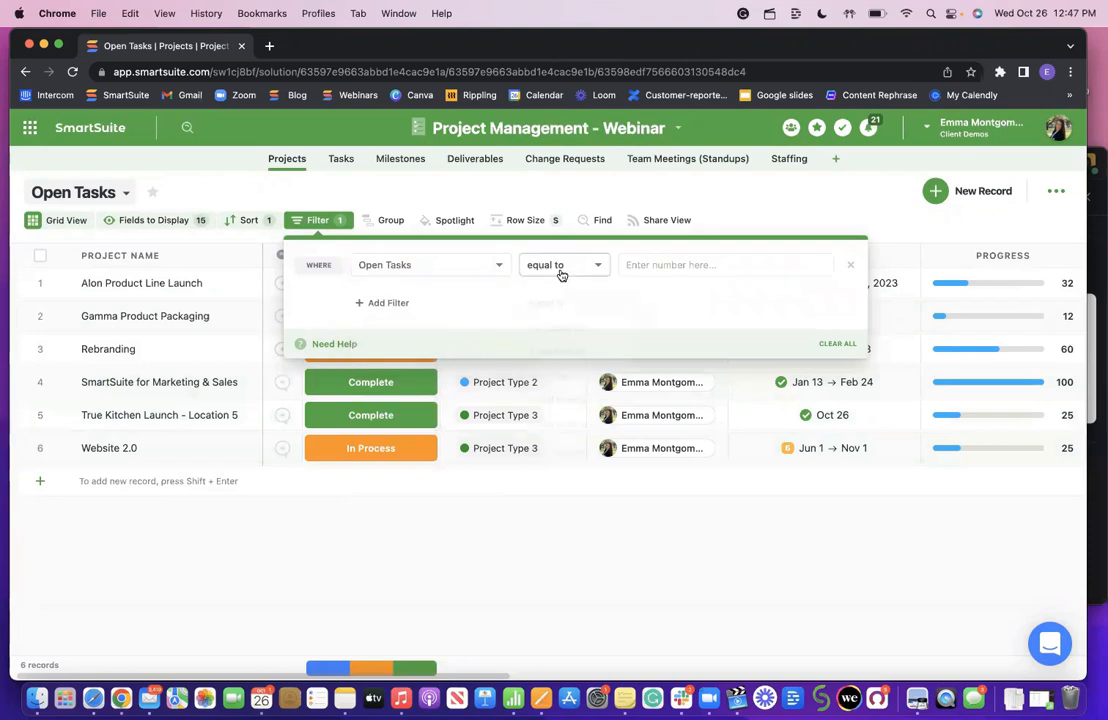
Set the Open Tasks filter condition to greater than 0 and look over the filtered projects' task columns
{"action": "left_click", "coordinate": [561, 268]}
{"action": "scroll", "coordinate": [563, 316], "scroll_direction": "down", "scroll_amount": 2}
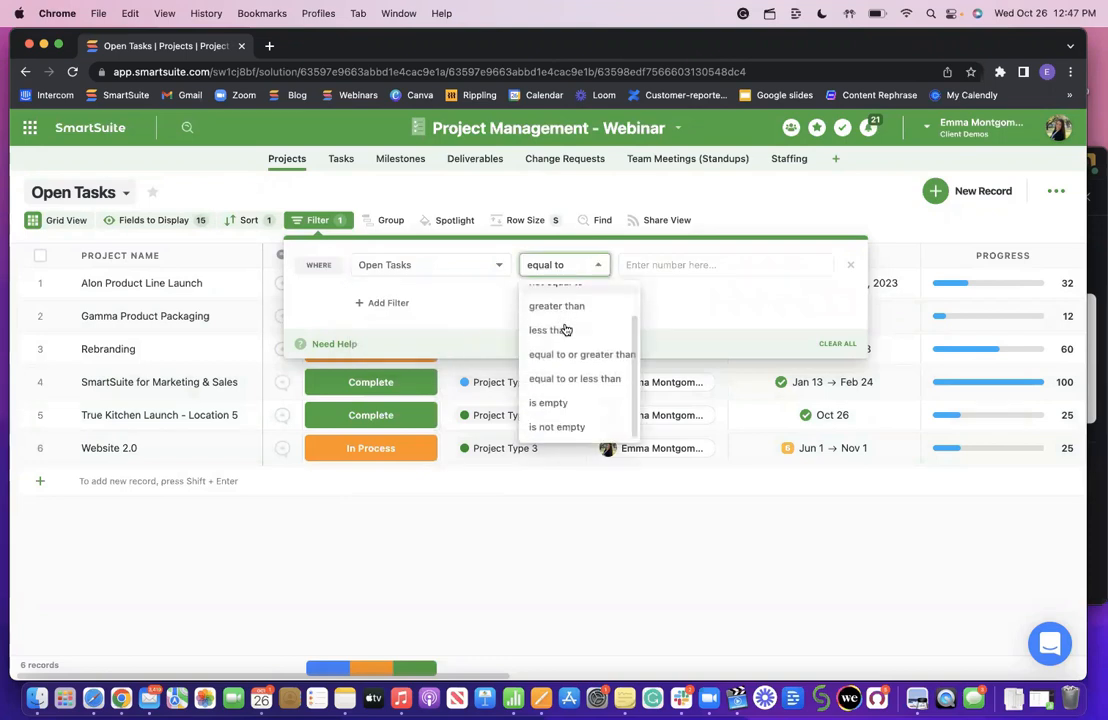
{"action": "scroll", "coordinate": [573, 338], "scroll_direction": "up", "scroll_amount": 1}
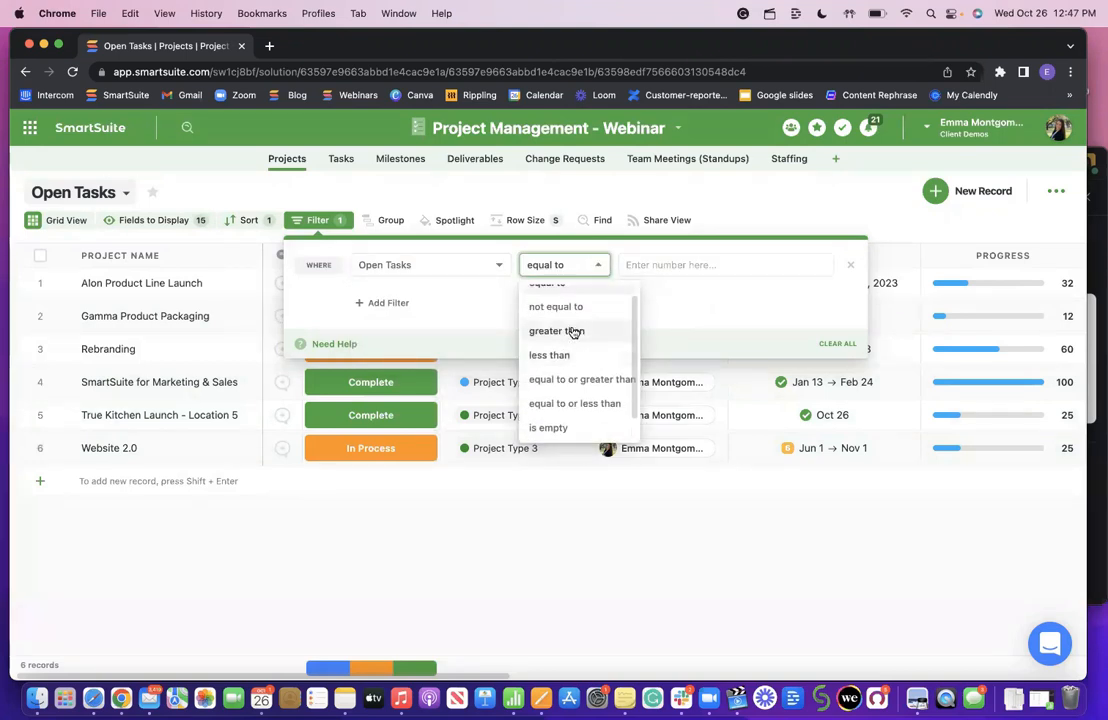
{"action": "left_click", "coordinate": [573, 333]}
{"action": "left_click", "coordinate": [691, 264]}
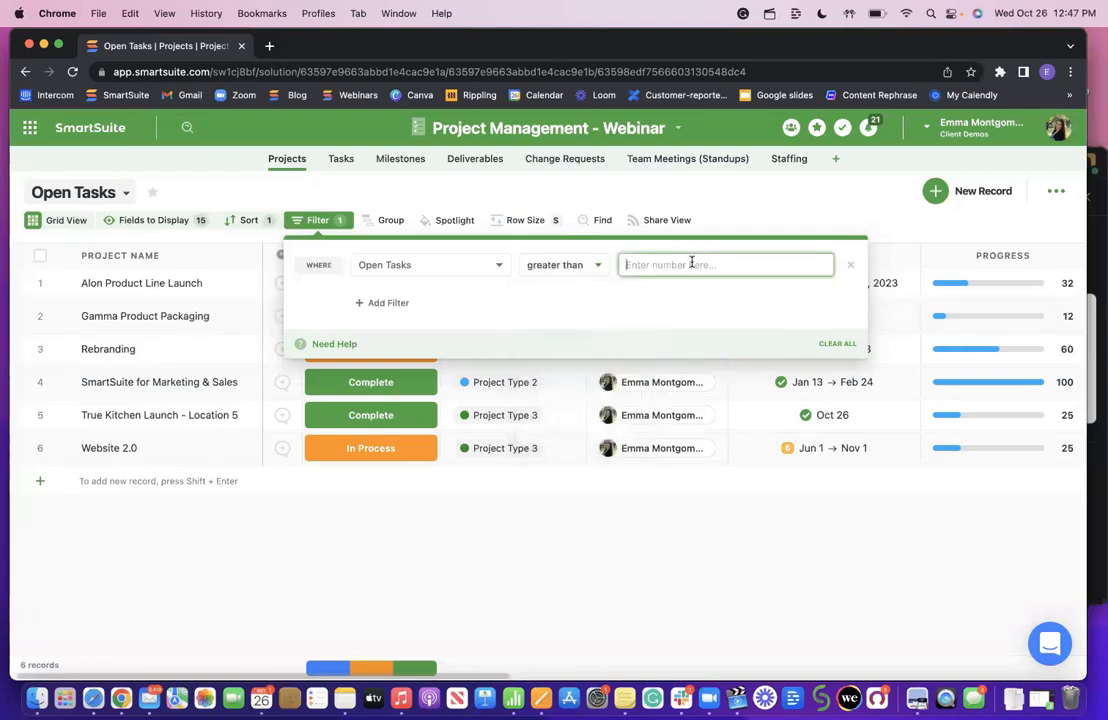
{"action": "type", "text": "0"}
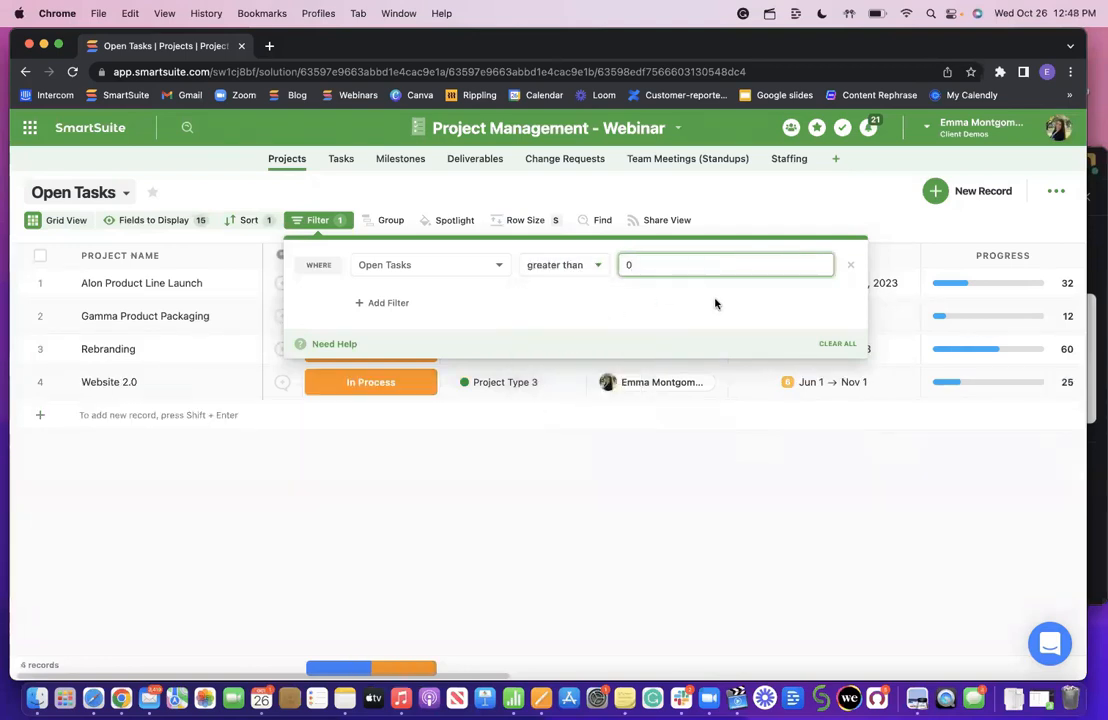
{"action": "left_click", "coordinate": [841, 207]}
{"action": "scroll", "coordinate": [770, 337], "scroll_direction": "right", "scroll_amount": 3}
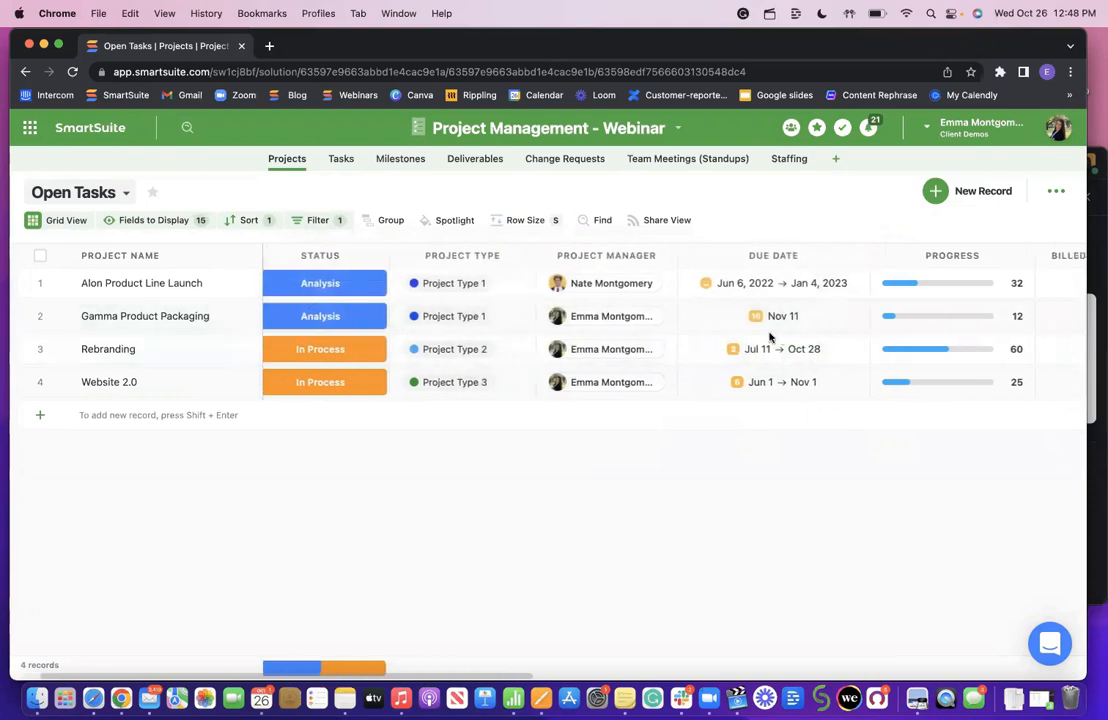
{"action": "scroll", "coordinate": [770, 337], "scroll_direction": "left", "scroll_amount": 3}
{"action": "scroll", "coordinate": [770, 337], "scroll_direction": "right", "scroll_amount": 3}
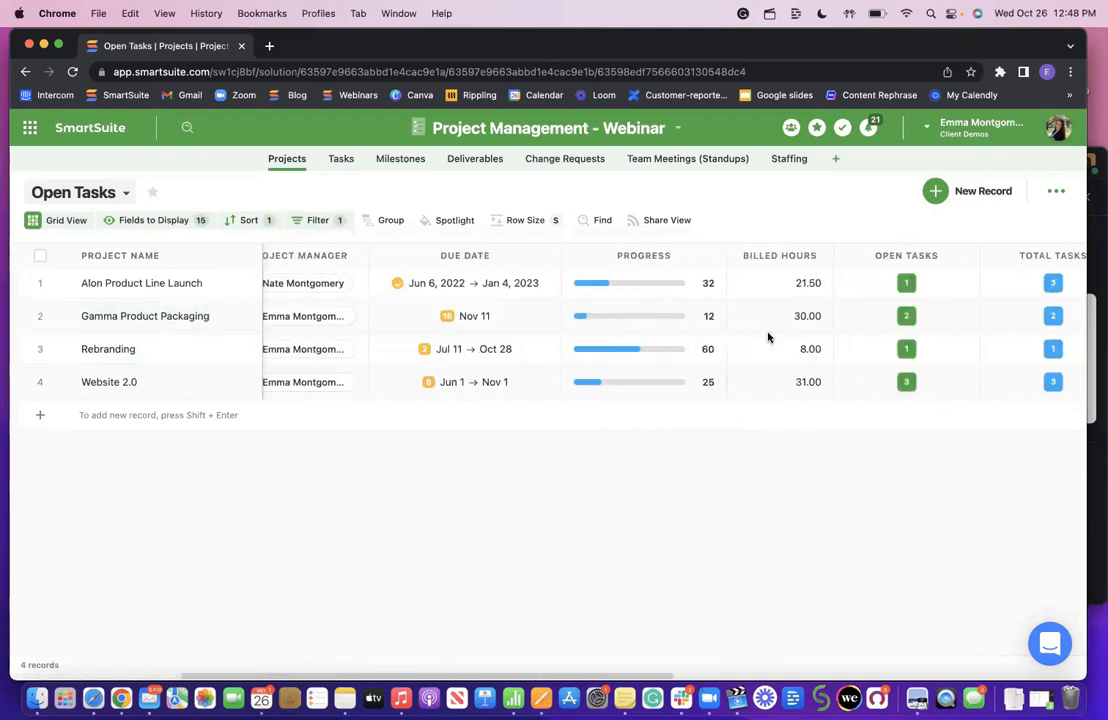
{"action": "scroll", "coordinate": [768, 337], "scroll_direction": "left", "scroll_amount": 3}
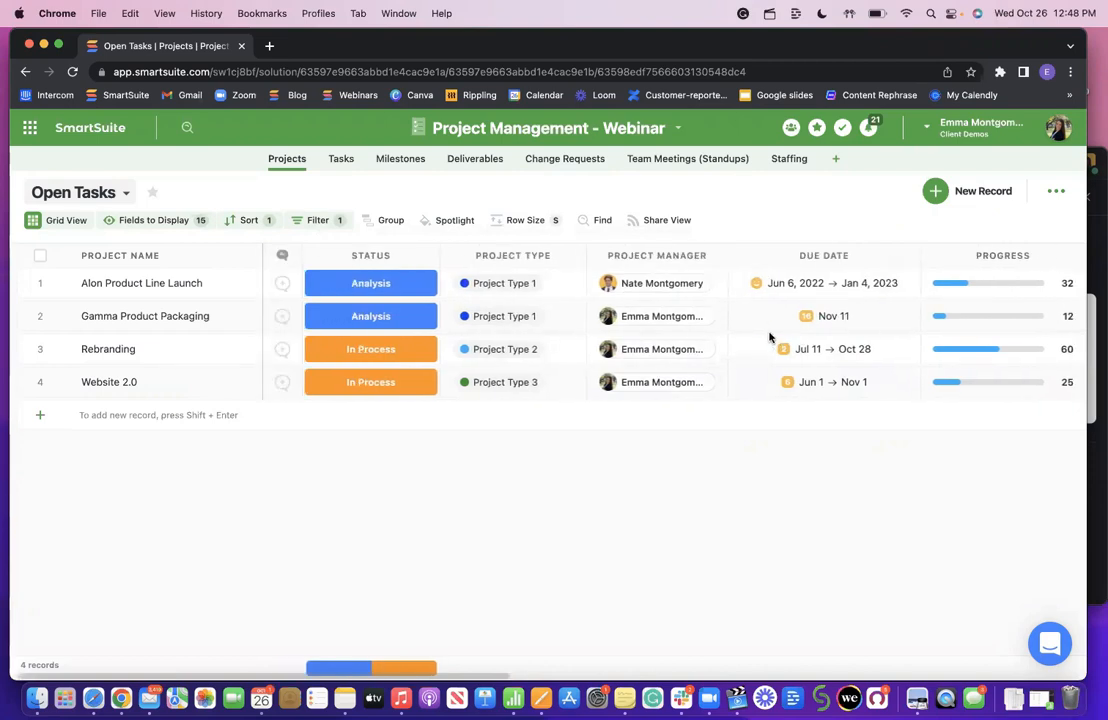
Rename the private Open Tasks view as "Task with Open Project"
{"action": "left_click", "coordinate": [125, 193]}
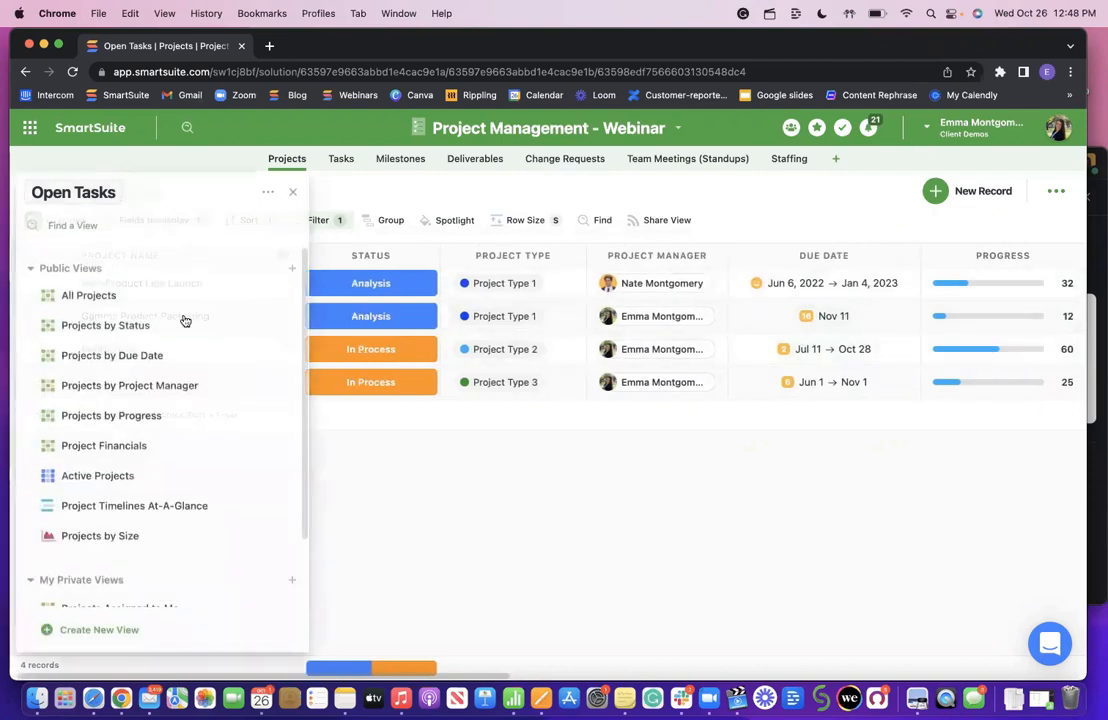
{"action": "scroll", "coordinate": [188, 500], "scroll_direction": "down", "scroll_amount": 3}
{"action": "left_click", "coordinate": [288, 553]}
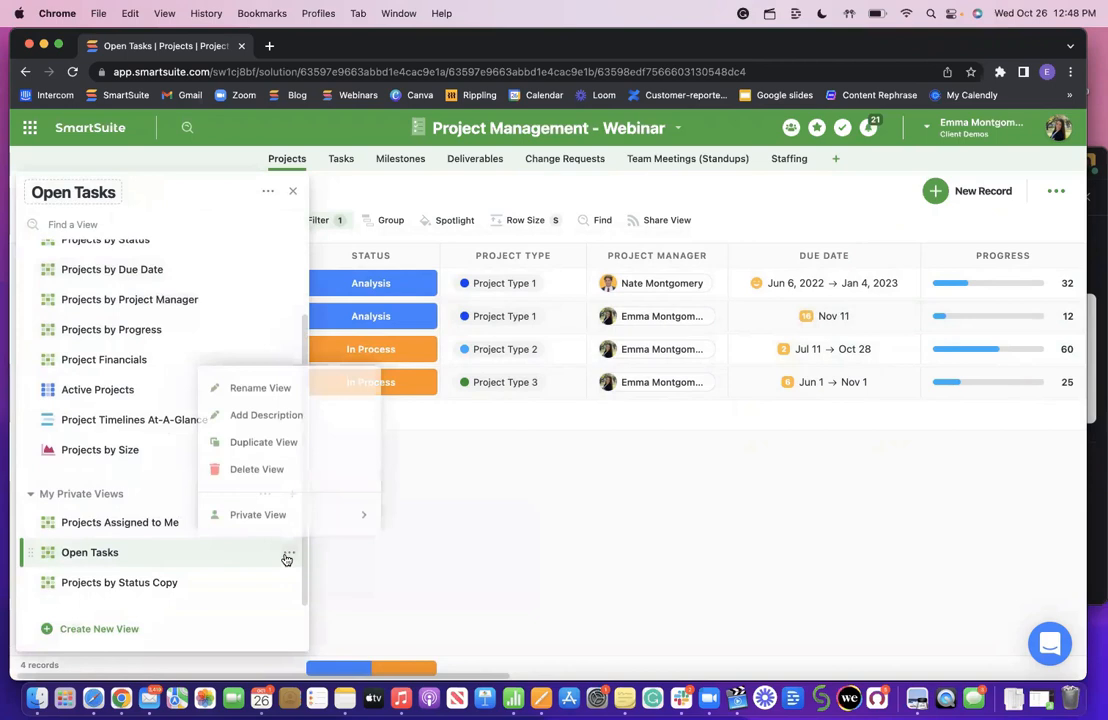
{"action": "left_click", "coordinate": [288, 400]}
{"action": "key", "text": "BackSpace"}
{"action": "key", "text": "BackSpace"}
{"action": "key", "text": "BackSpace"}
{"action": "key", "text": "BackSpace"}
{"action": "key", "text": "BackSpace"}
{"action": "key", "text": "BackSpace"}
{"action": "key", "text": "BackSpace"}
{"action": "key", "text": "BackSpace"}
{"action": "key", "text": "BackSpace"}
{"action": "key", "text": "BackSpace"}
{"action": "type", "text": "Task w"}
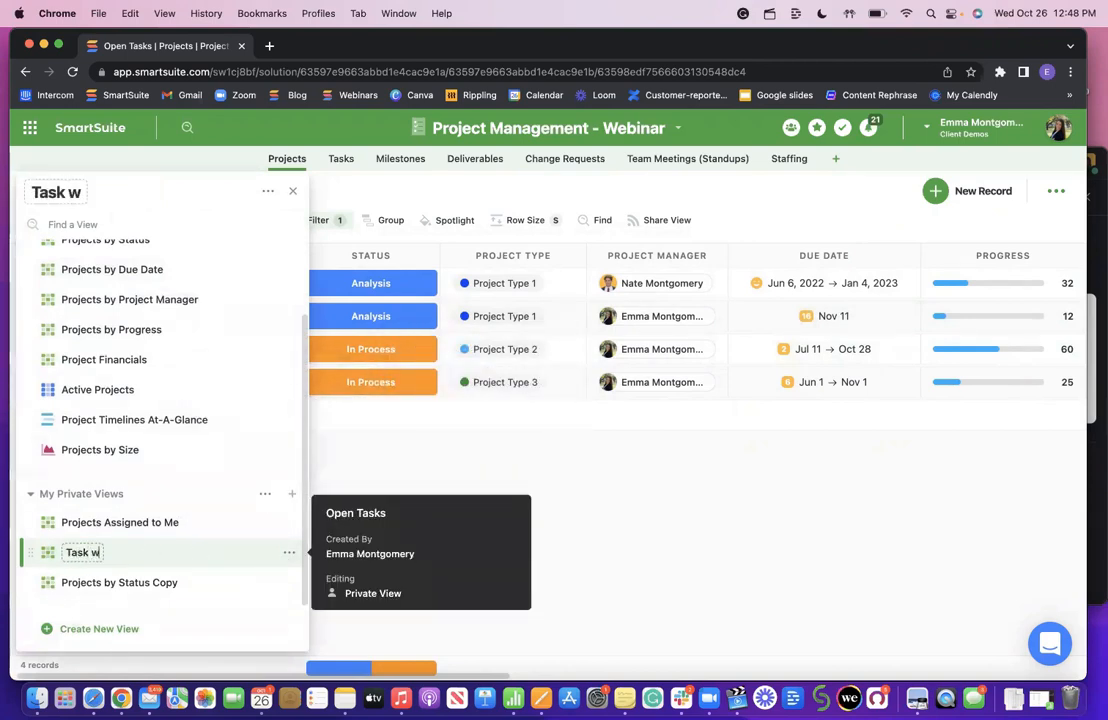
{"action": "type", "text": "ith Open Project"}
{"action": "key", "text": "Return"}
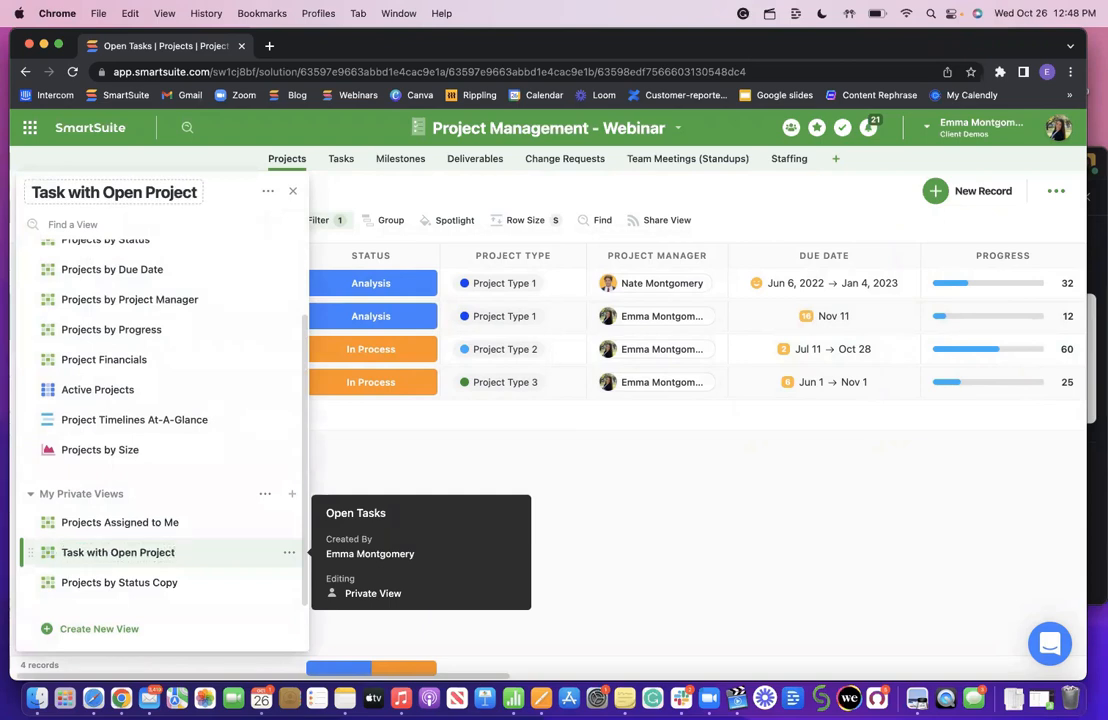
Make the Task with Open Project view public and move it directly below All Projects in the view list
{"action": "left_click", "coordinate": [287, 555]}
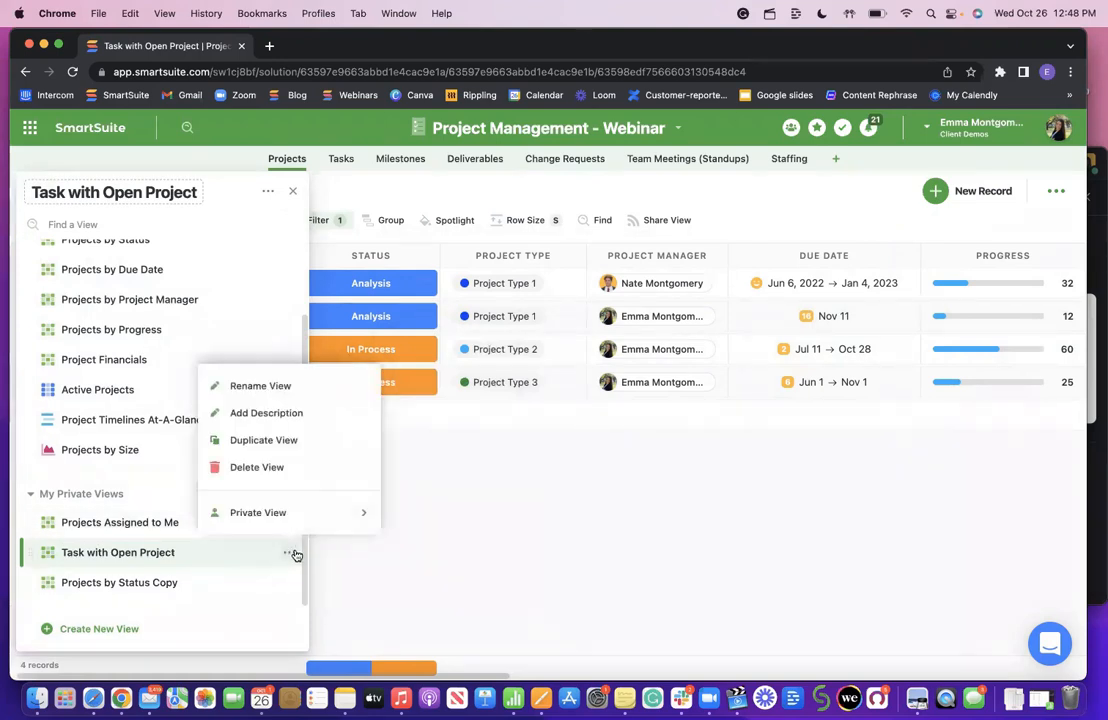
{"action": "mouse_move", "coordinate": [340, 512]}
{"action": "left_click", "coordinate": [444, 380]}
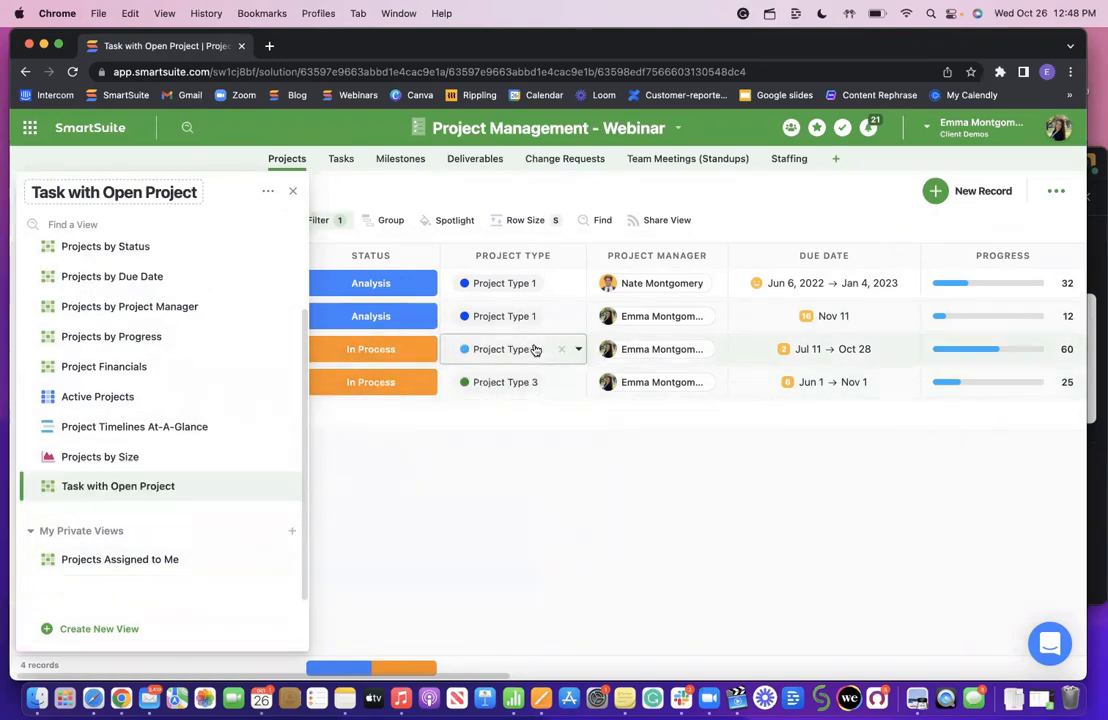
{"action": "left_click_drag", "start_coordinate": [28, 580], "coordinate": [69, 324]}
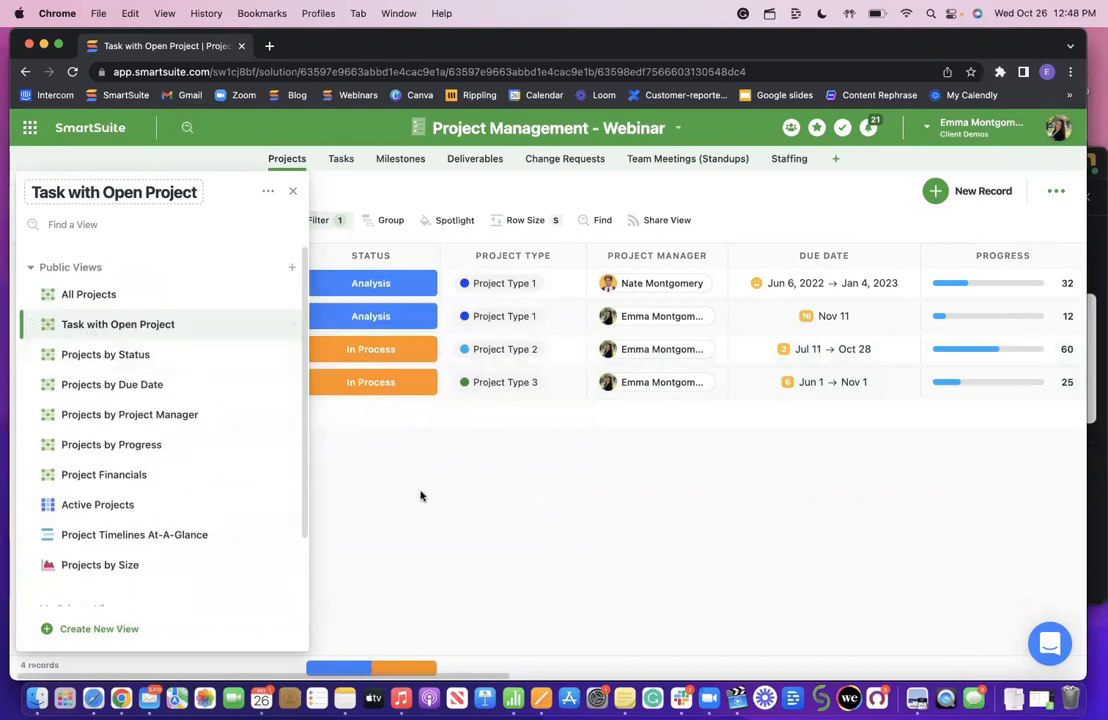
Switch to the Projects by Status view and group its records by Status
{"action": "left_click", "coordinate": [150, 354]}
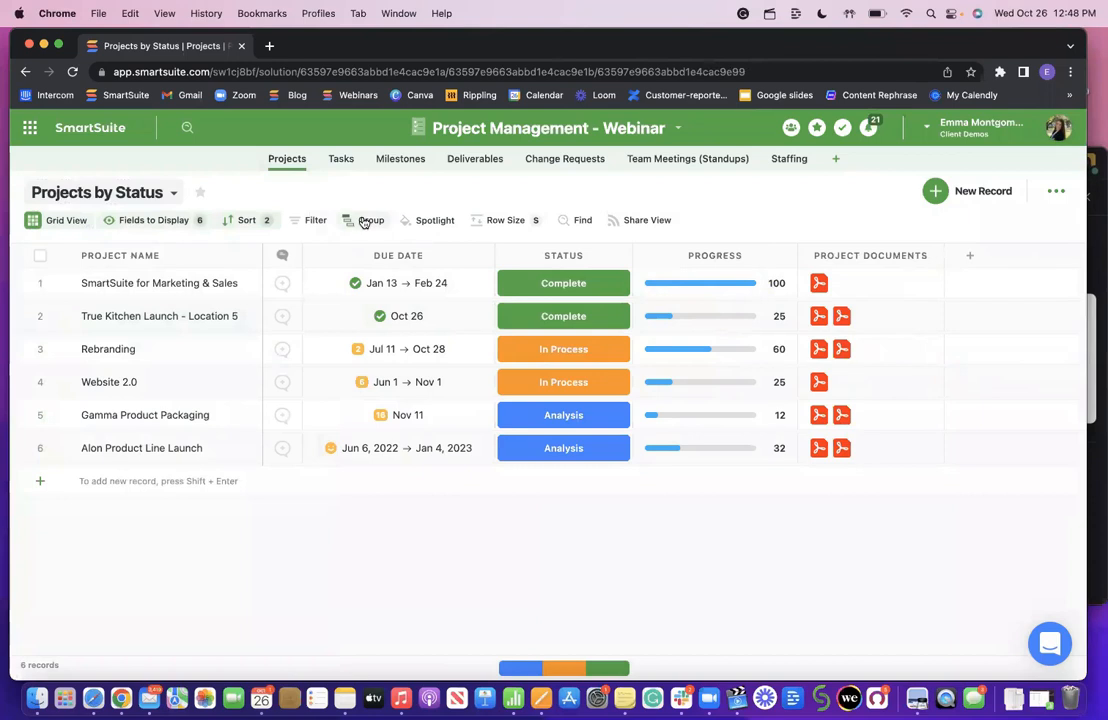
{"action": "left_click", "coordinate": [368, 220]}
{"action": "left_click", "coordinate": [498, 280]}
{"action": "scroll", "coordinate": [400, 370], "scroll_direction": "down", "scroll_amount": 3}
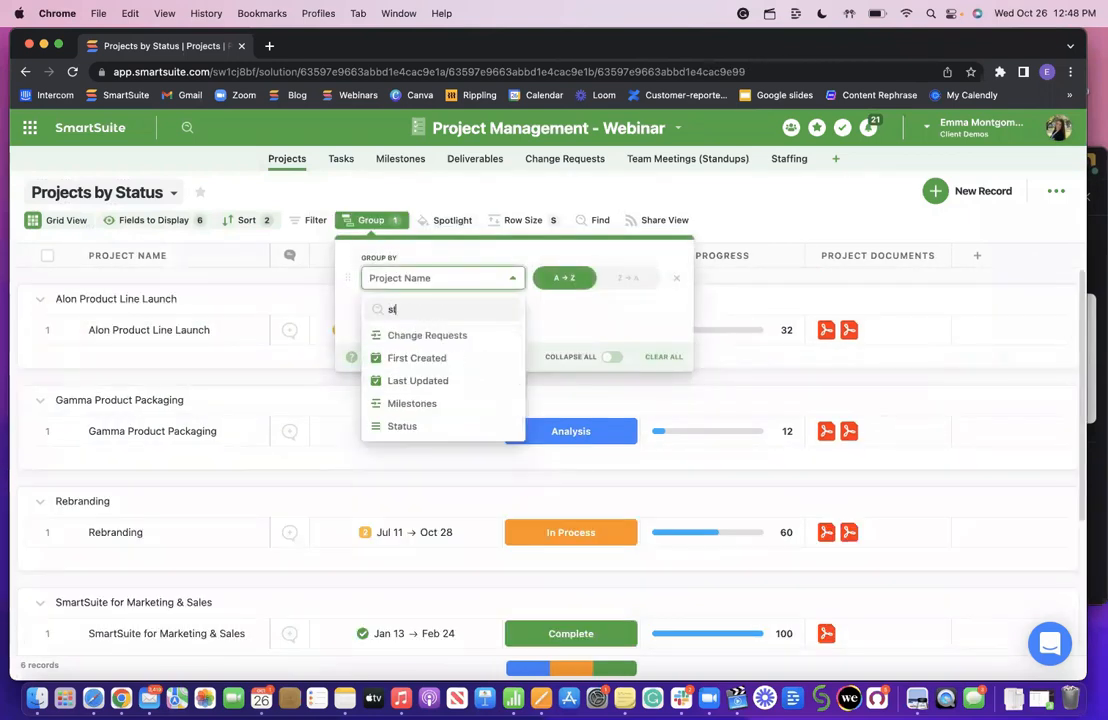
{"action": "left_click", "coordinate": [400, 425]}
{"action": "left_click", "coordinate": [750, 250]}
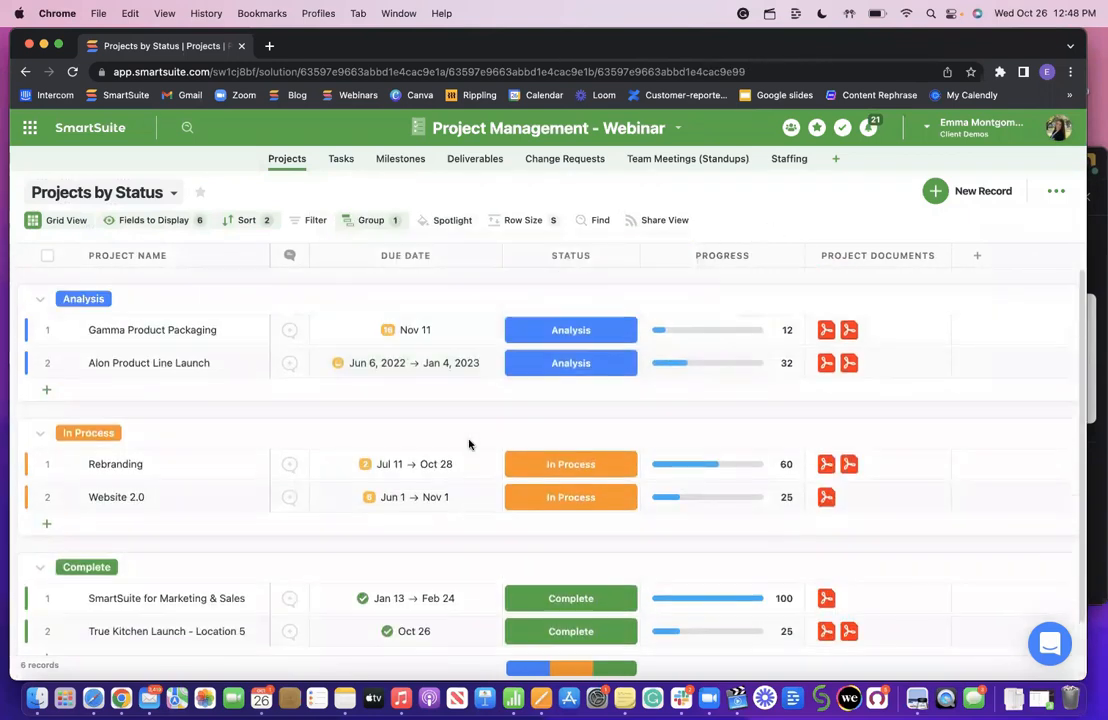
Look at the Project Timelines At-A-Glance view and the Projects by Size chart
{"action": "left_click", "coordinate": [140, 192]}
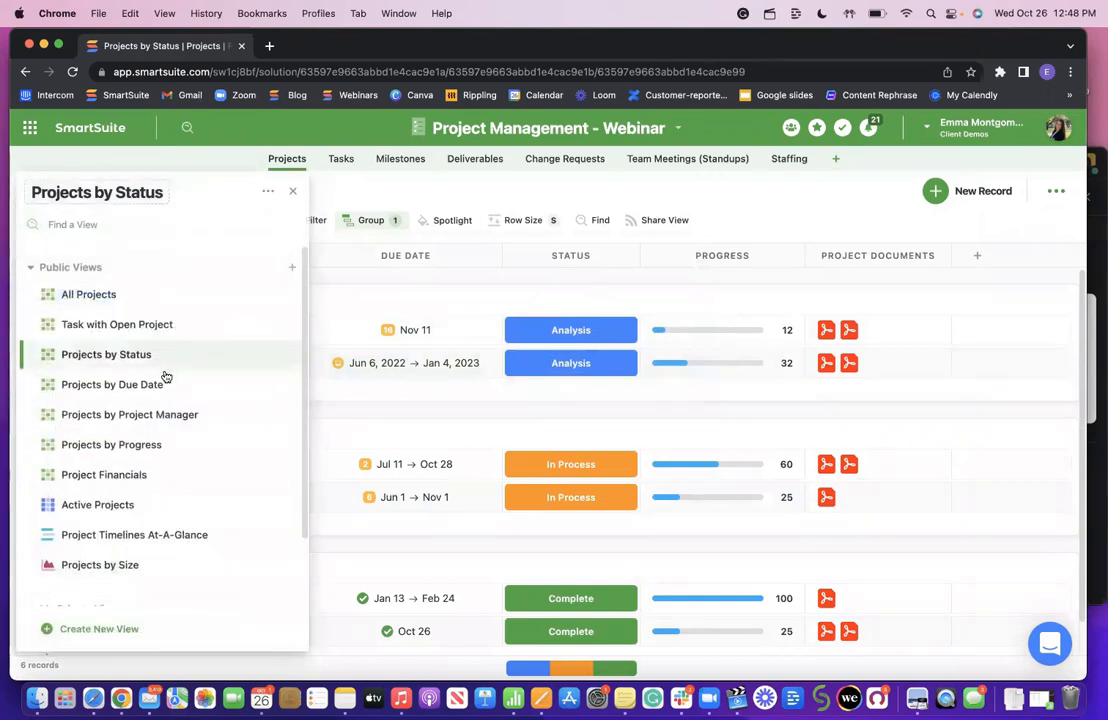
{"action": "scroll", "coordinate": [166, 376], "scroll_direction": "down", "scroll_amount": 1}
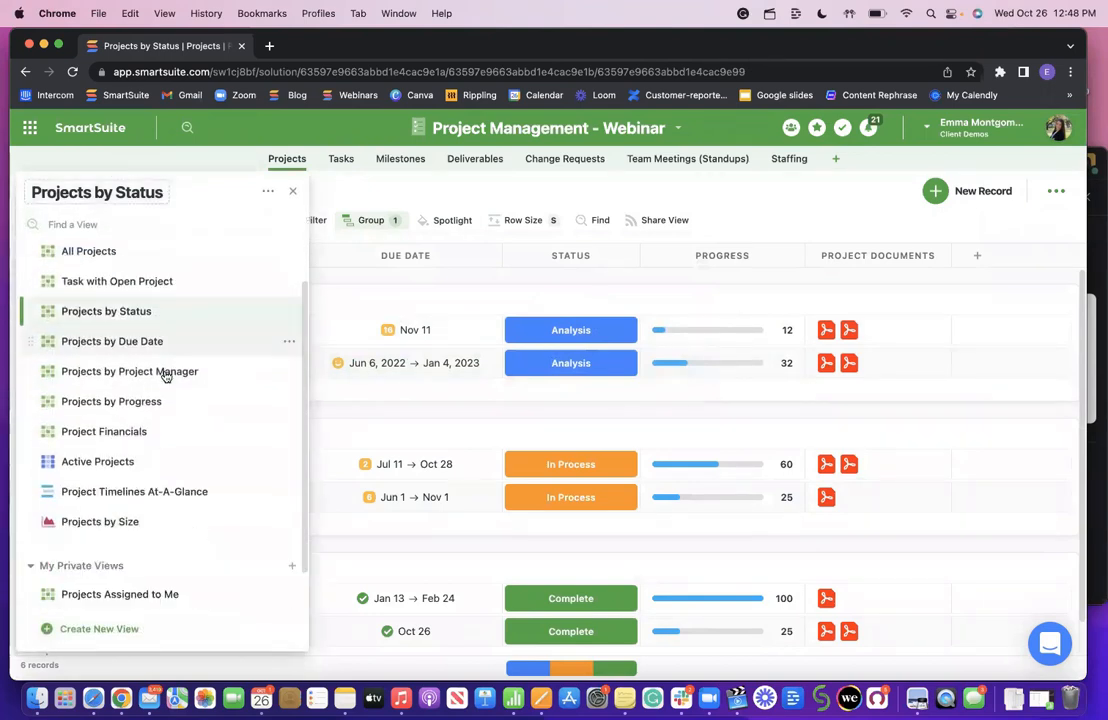
{"action": "left_click", "coordinate": [136, 492]}
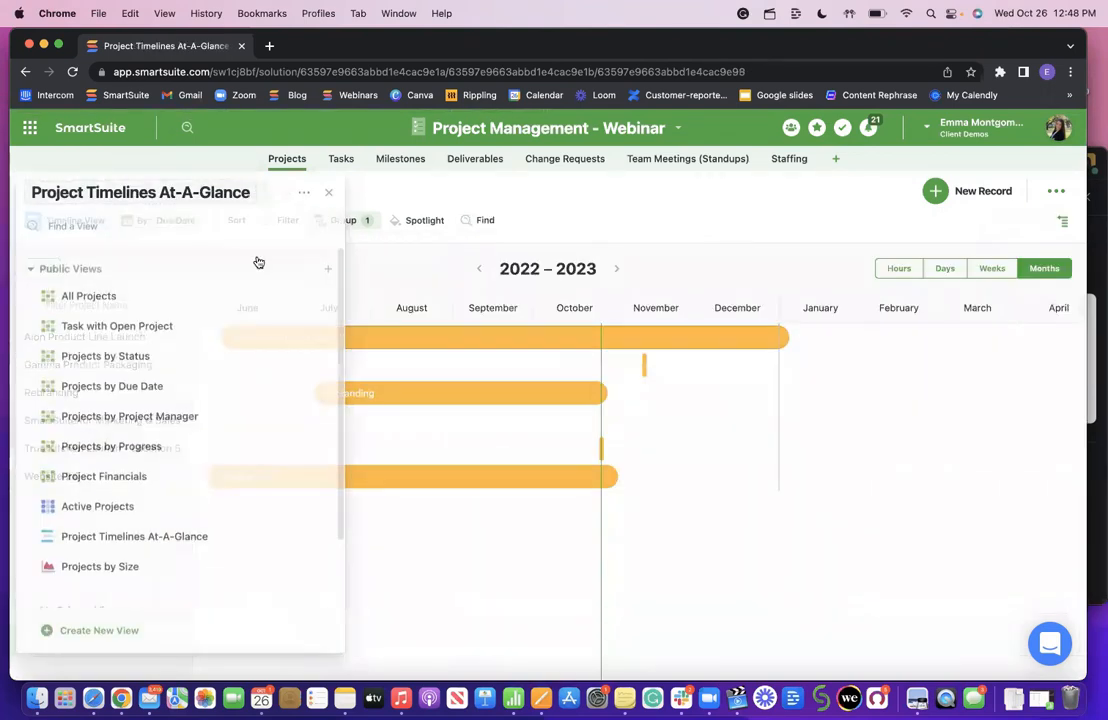
{"action": "left_click", "coordinate": [139, 482]}
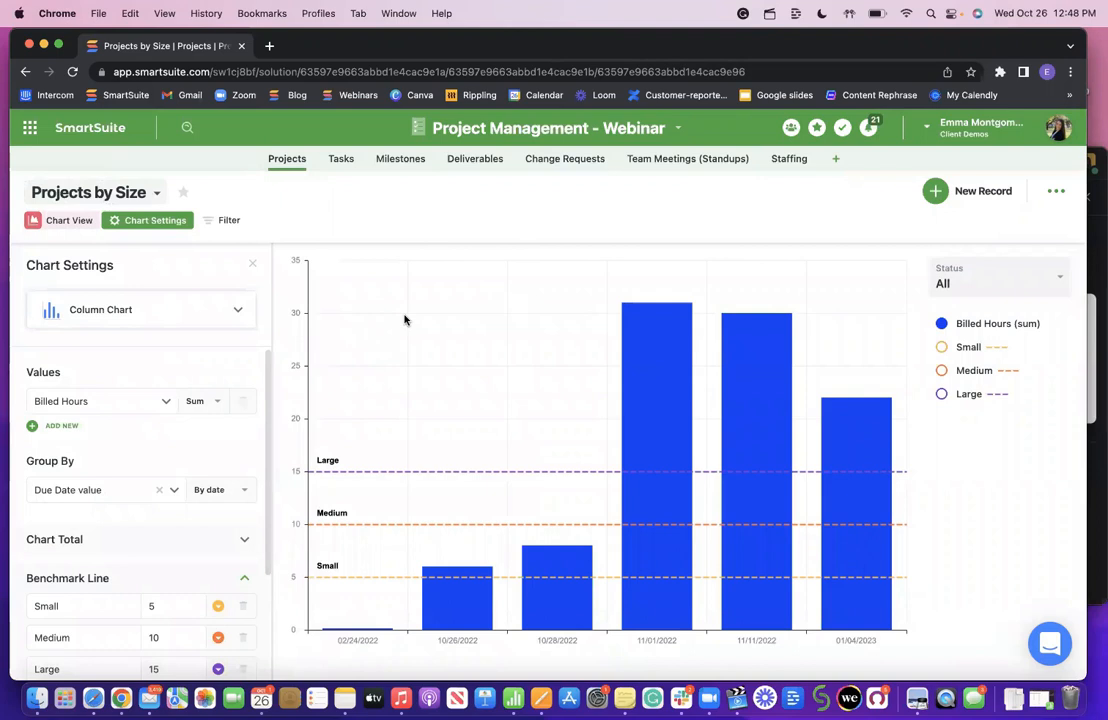
Return to the home page and open the Customer Onboarding - Webinar solution
{"action": "left_click", "coordinate": [75, 127]}
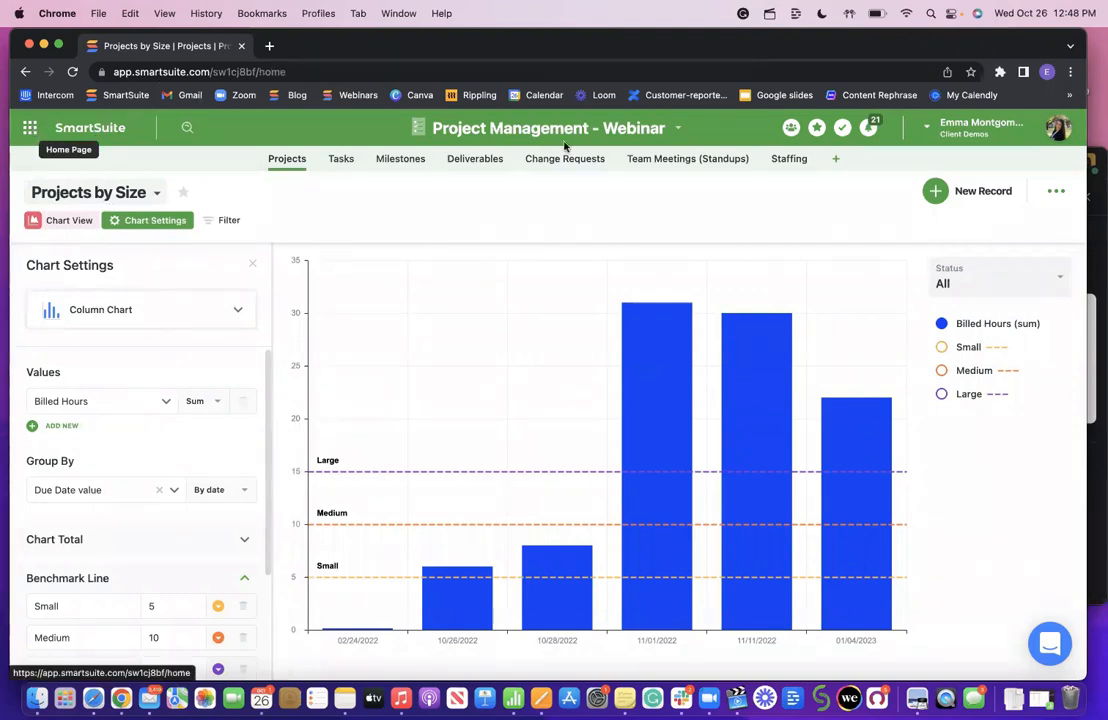
{"action": "scroll", "coordinate": [650, 338], "scroll_direction": "down", "scroll_amount": 2}
{"action": "left_click", "coordinate": [507, 326]}
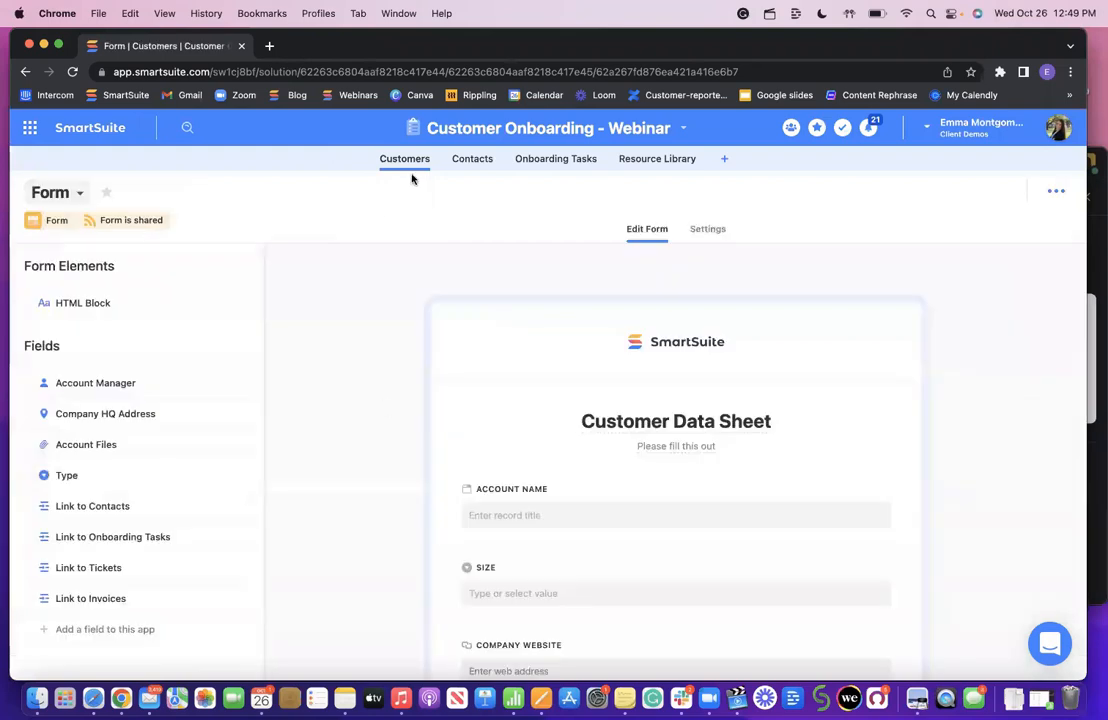
Switch the Customers app to the Account Summary view and examine the RAMJAC Corp record's size, type and linked contacts
{"action": "left_click", "coordinate": [73, 198]}
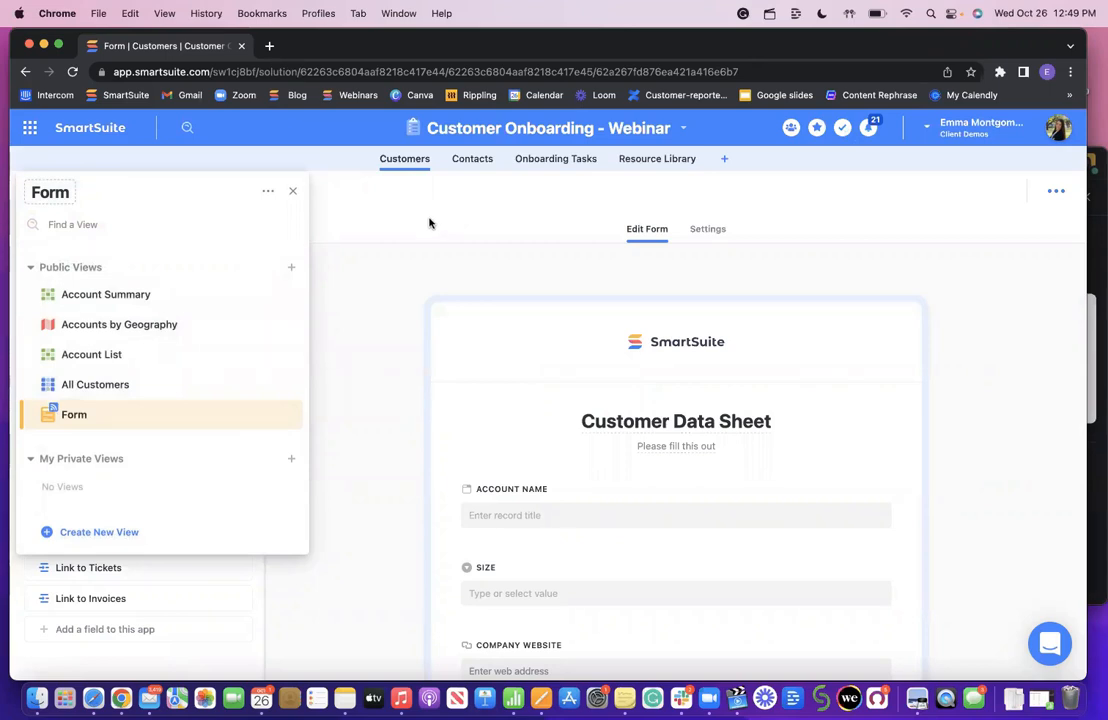
{"action": "left_click", "coordinate": [215, 293]}
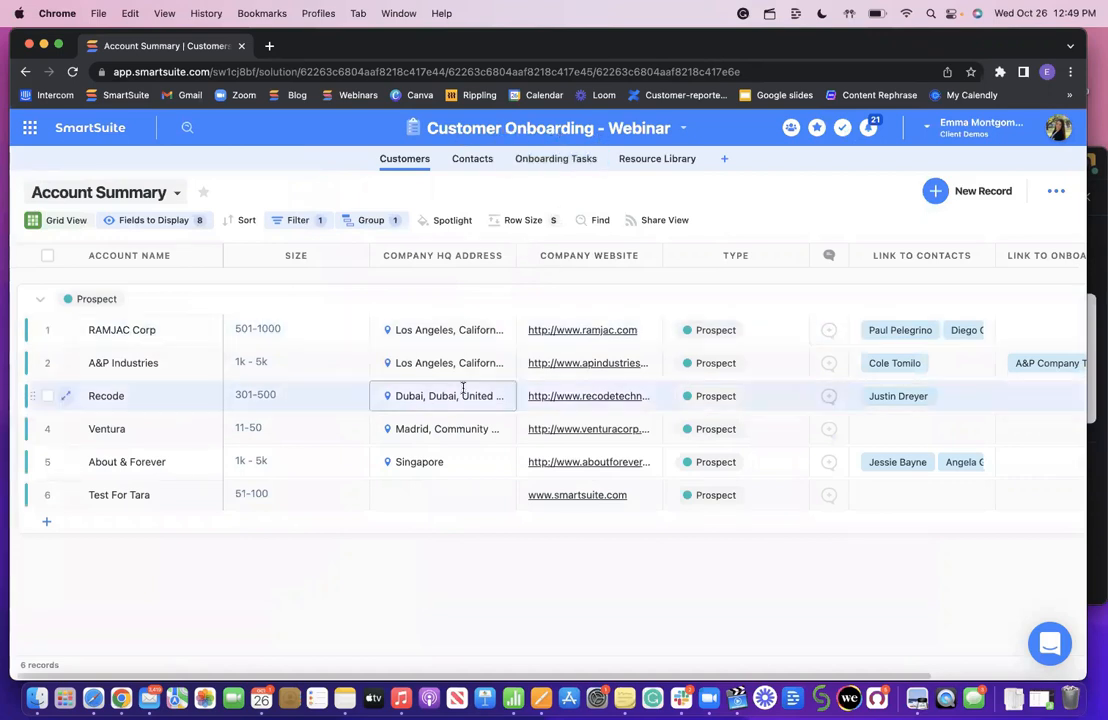
{"action": "scroll", "coordinate": [460, 390], "scroll_direction": "right", "scroll_amount": 4}
{"action": "scroll", "coordinate": [460, 395], "scroll_direction": "left", "scroll_amount": 4}
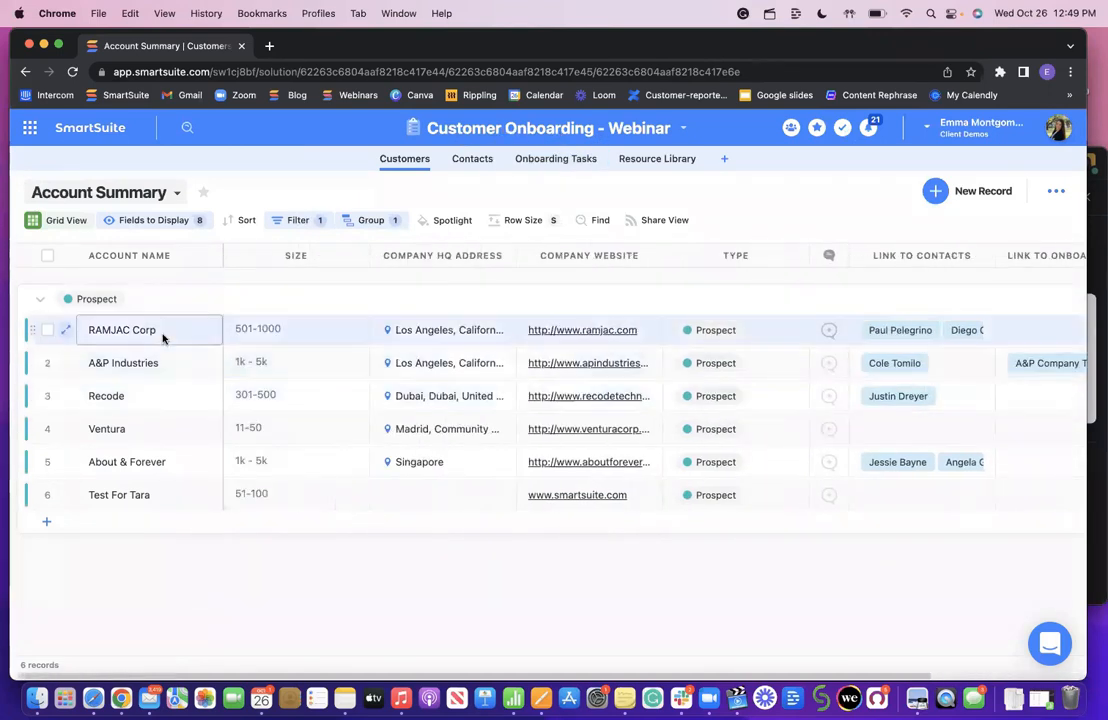
{"action": "left_click", "coordinate": [153, 329]}
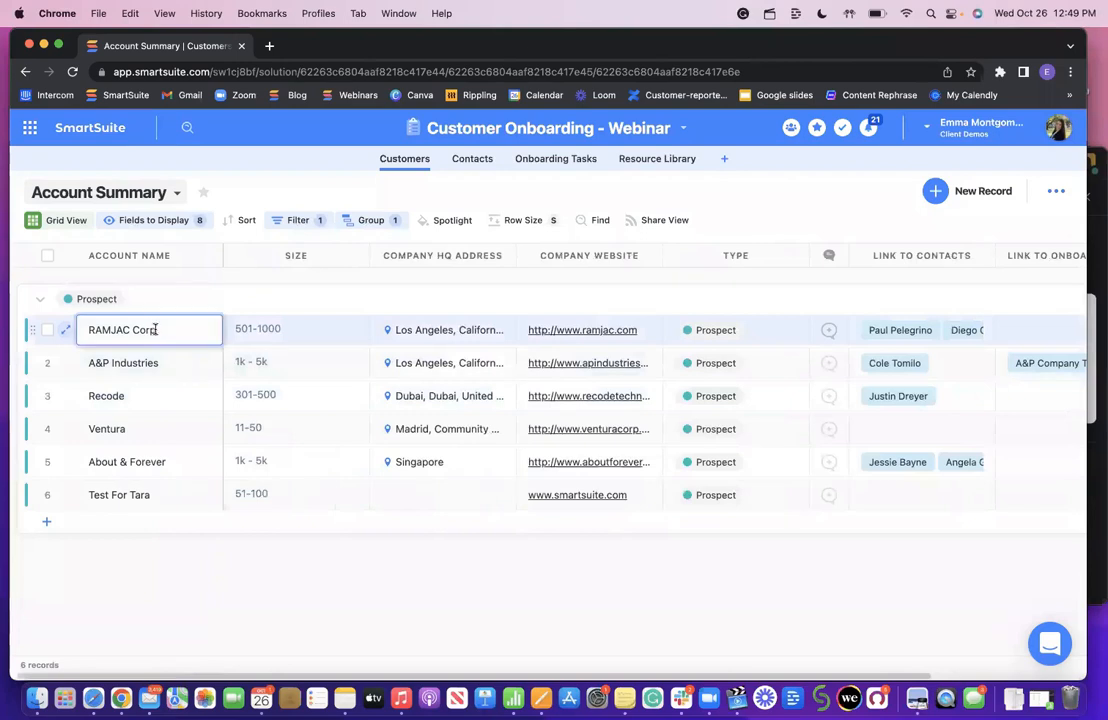
{"action": "left_click", "coordinate": [265, 329]}
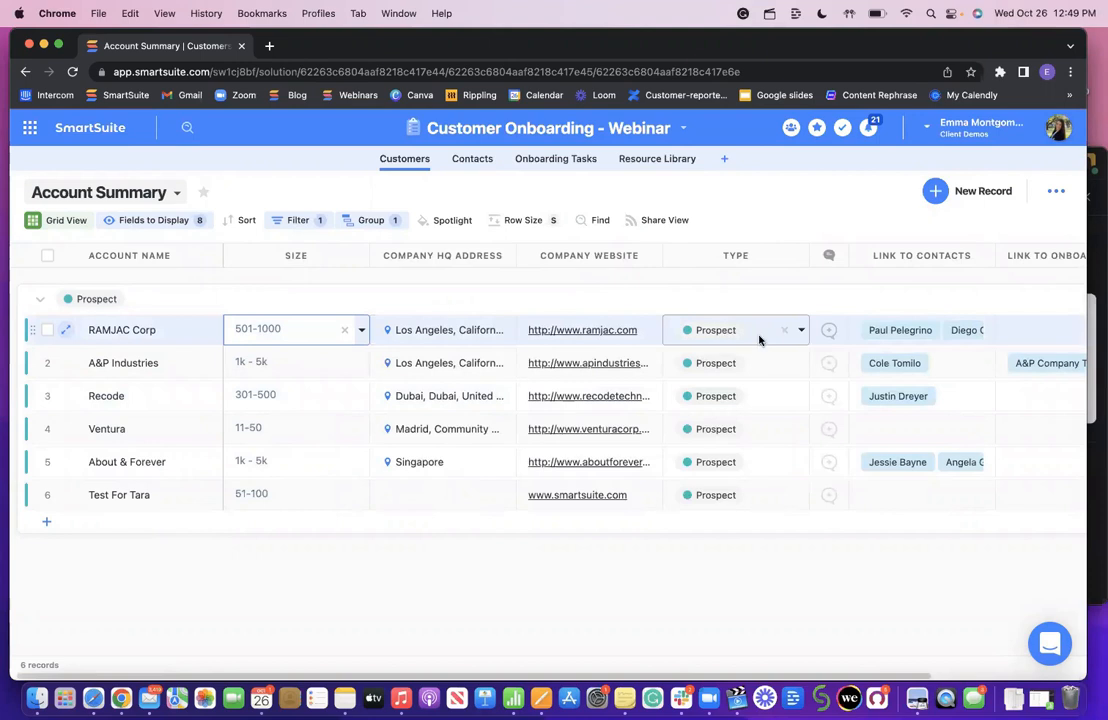
{"action": "scroll", "coordinate": [786, 341], "scroll_direction": "right", "scroll_amount": 2}
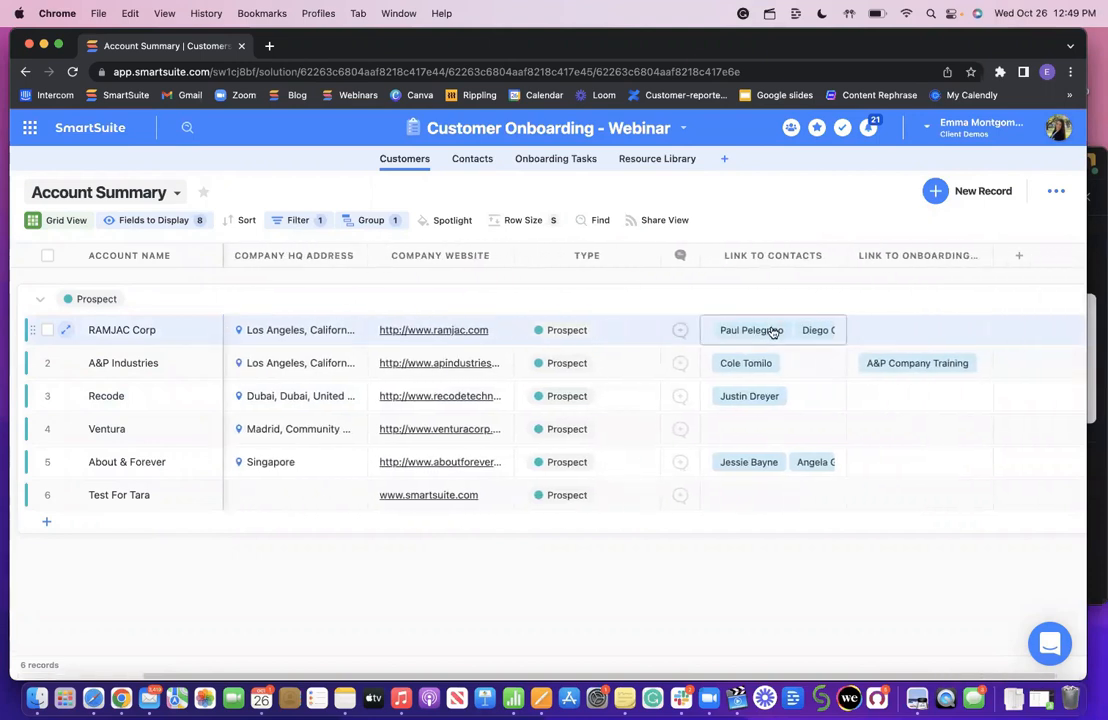
Go to the Contacts app and look through its Contact Summary, VIP Contacts and Grid View views
{"action": "left_click", "coordinate": [473, 158]}
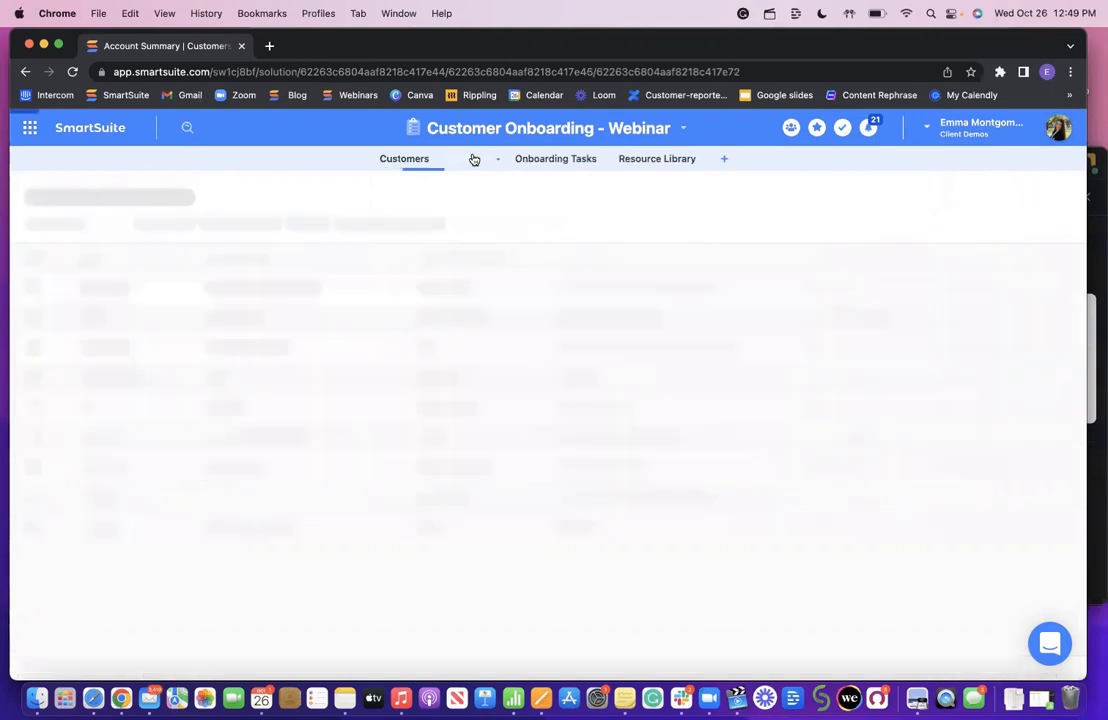
{"action": "scroll", "coordinate": [284, 435], "scroll_direction": "down", "scroll_amount": 3}
{"action": "scroll", "coordinate": [270, 400], "scroll_direction": "up", "scroll_amount": 3}
{"action": "left_click", "coordinate": [173, 192]}
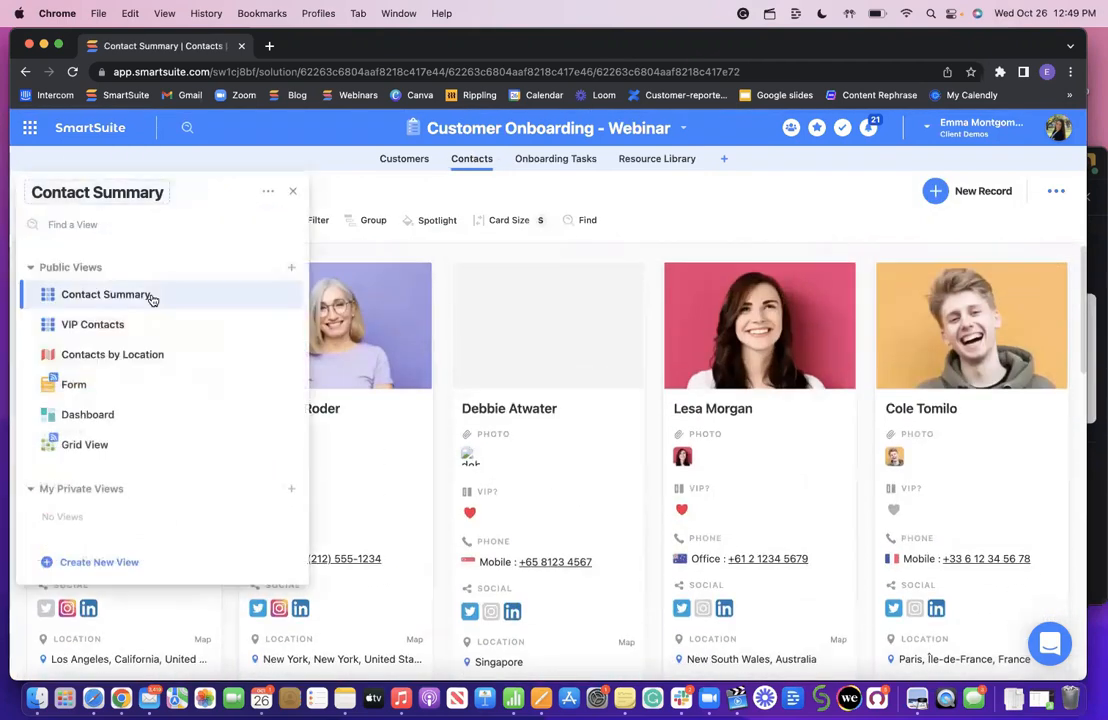
{"action": "left_click", "coordinate": [143, 324]}
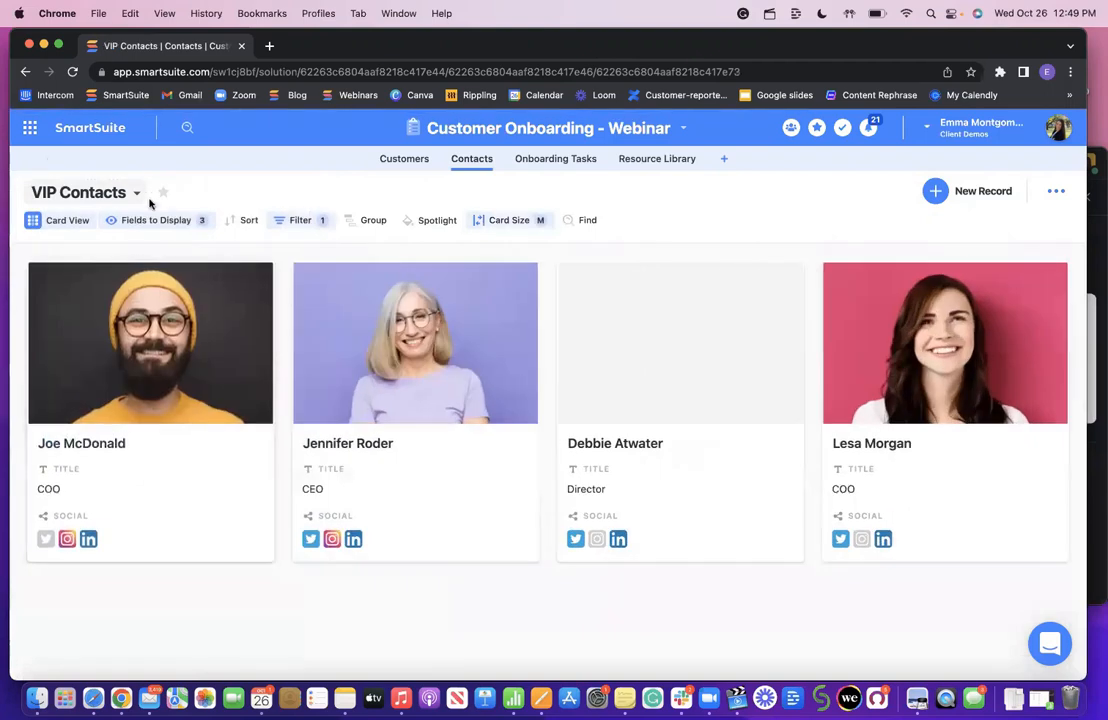
{"action": "left_click", "coordinate": [138, 192]}
{"action": "left_click", "coordinate": [126, 446]}
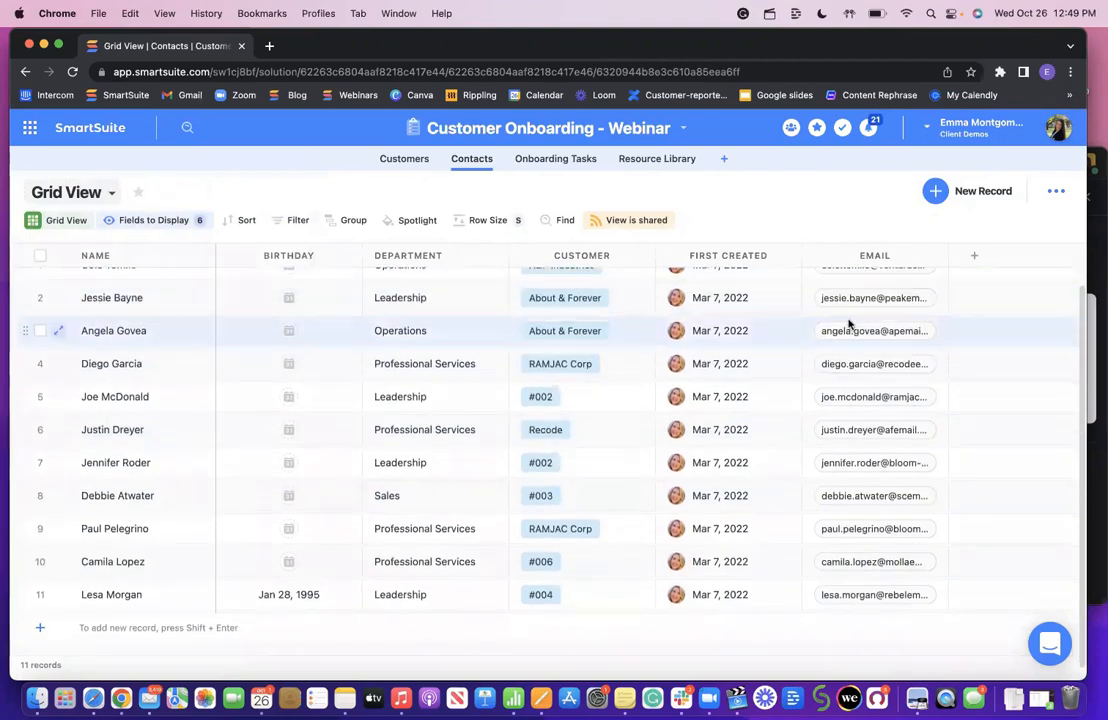
Return to the Customers app and examine the fields of the Customer Data Sheet in its Form view
{"action": "left_click", "coordinate": [398, 161]}
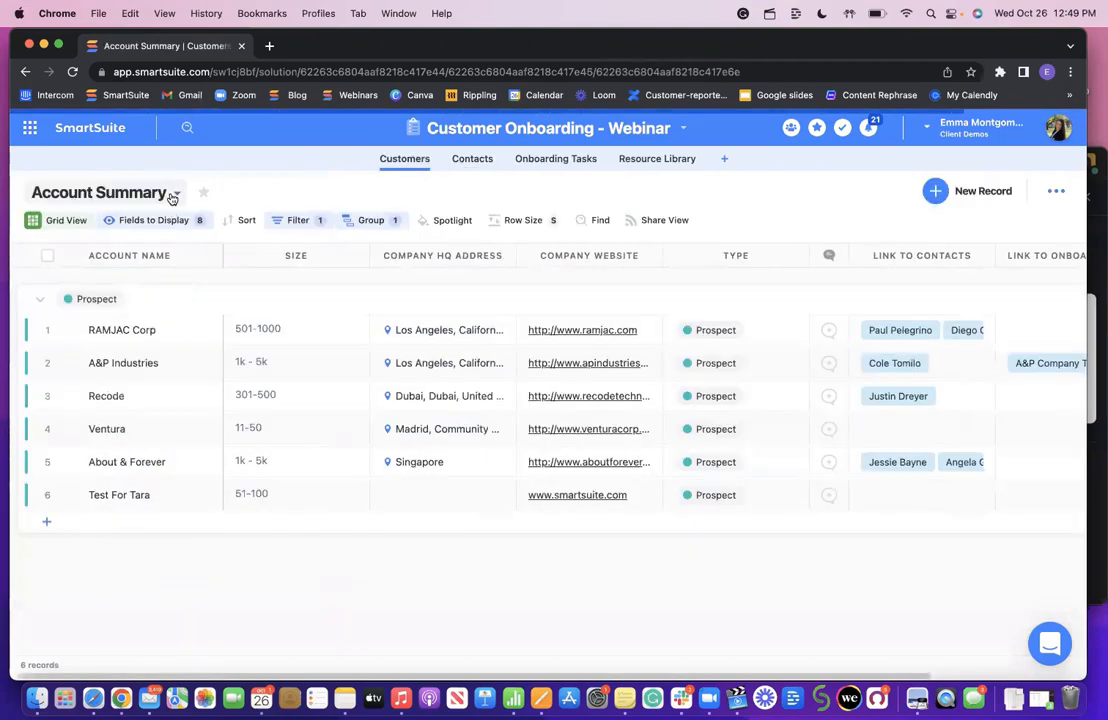
{"action": "left_click", "coordinate": [172, 196]}
{"action": "left_click", "coordinate": [99, 418]}
{"action": "scroll", "coordinate": [828, 376], "scroll_direction": "down", "scroll_amount": 3}
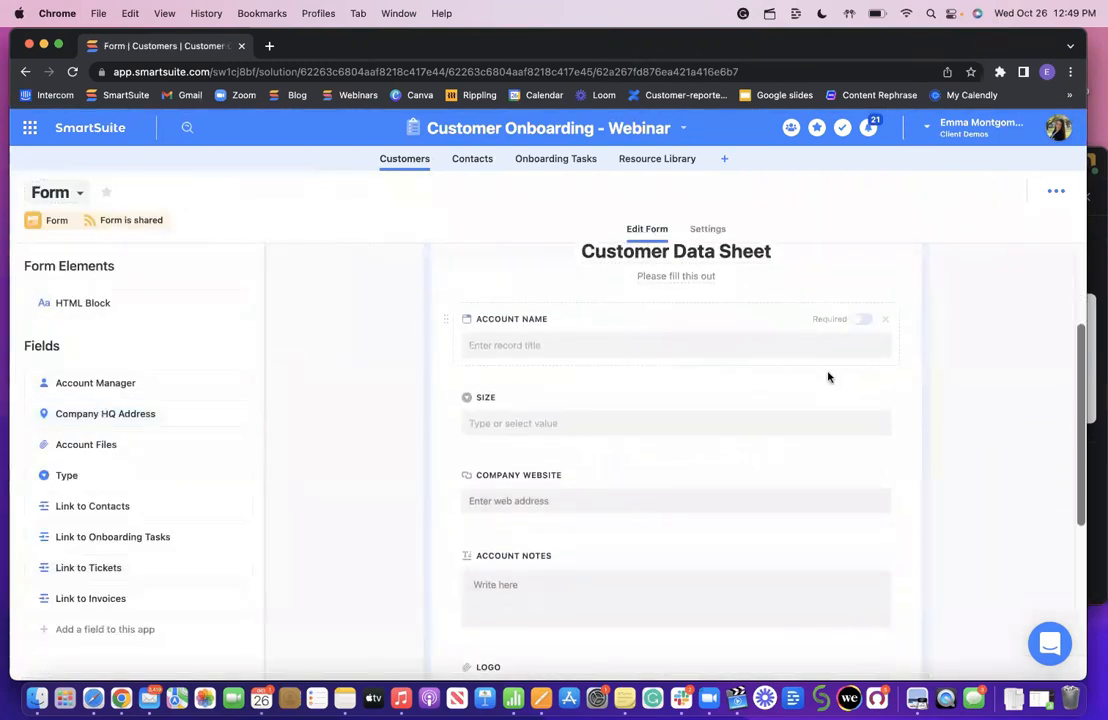
Remove all the fields from the Customer Data Sheet form, from Account Name down to Phone
{"action": "left_click", "coordinate": [890, 315]}
{"action": "left_click", "coordinate": [890, 315]}
{"action": "left_click", "coordinate": [890, 315]}
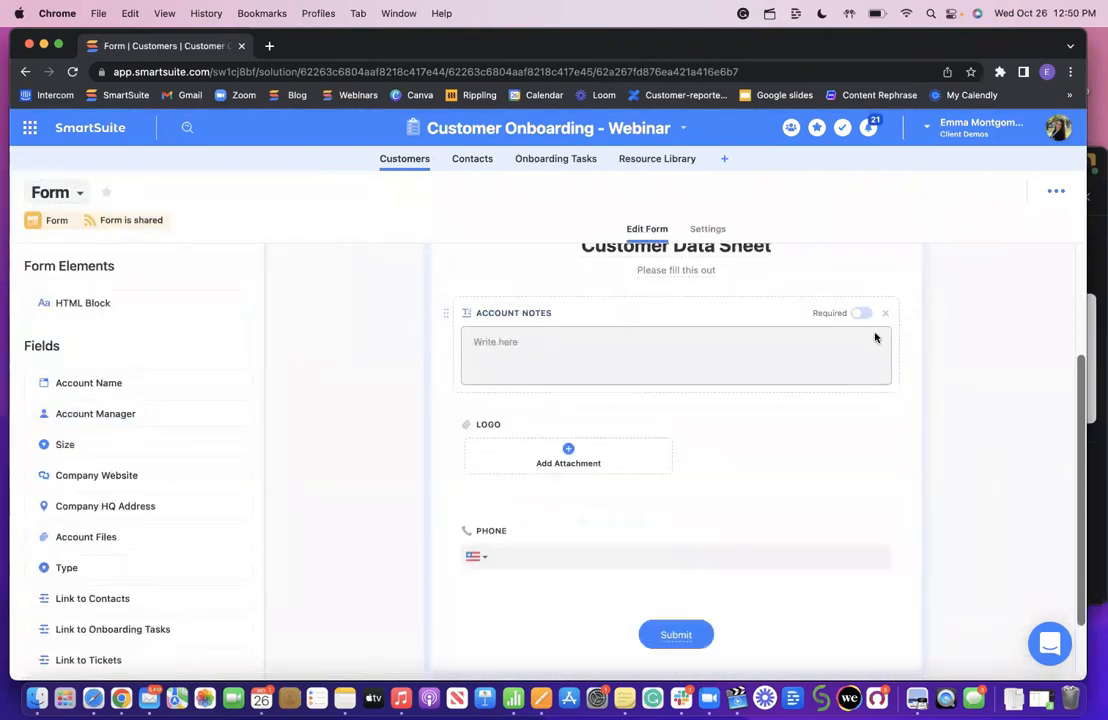
{"action": "left_click", "coordinate": [890, 315]}
{"action": "left_click", "coordinate": [886, 341]}
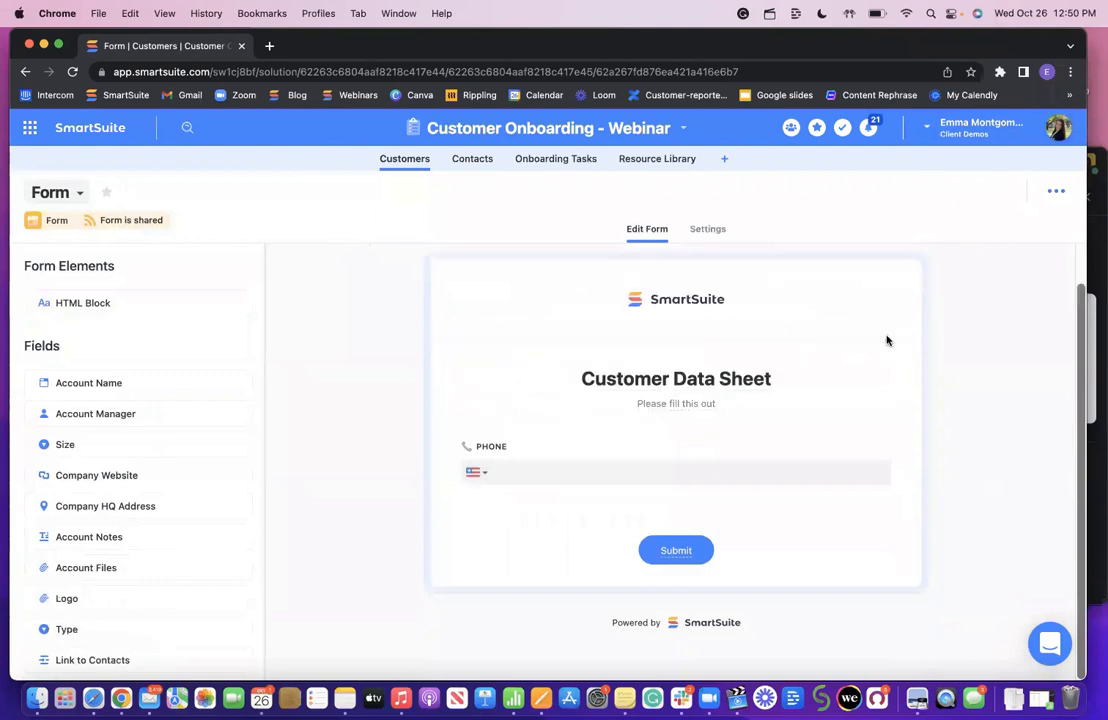
{"action": "left_click", "coordinate": [885, 446]}
Retitle the form Customer Onboarding and check the upload options for its logo
{"action": "triple_click", "coordinate": [700, 421]}
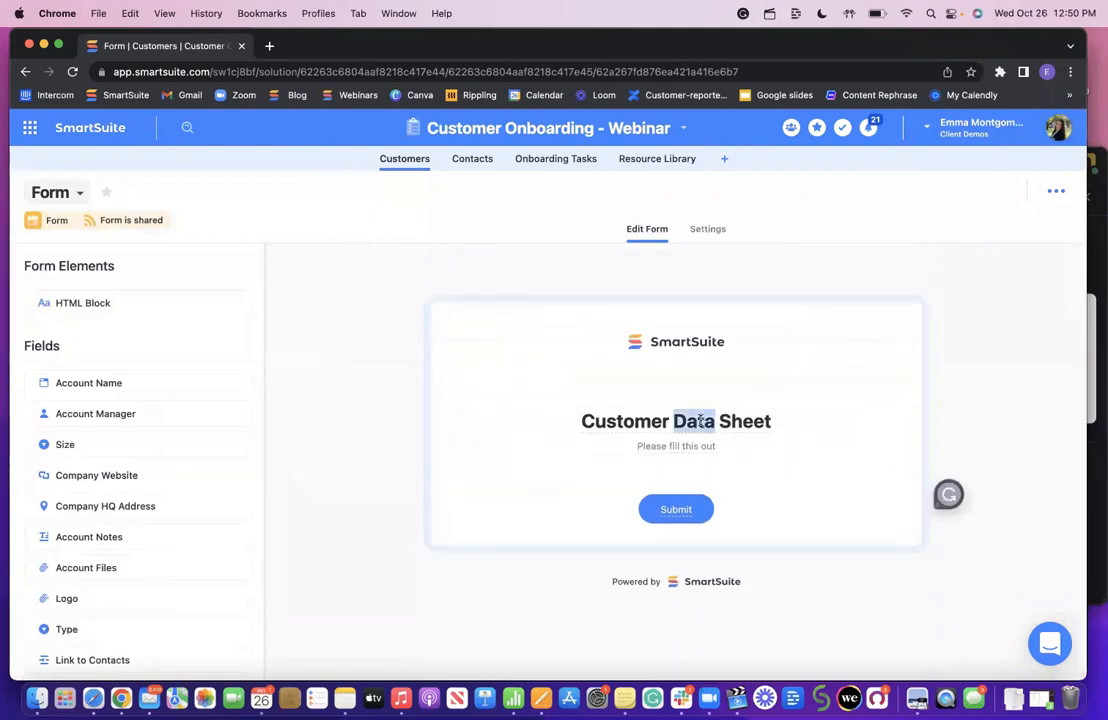
{"action": "type", "text": "Customer O"}
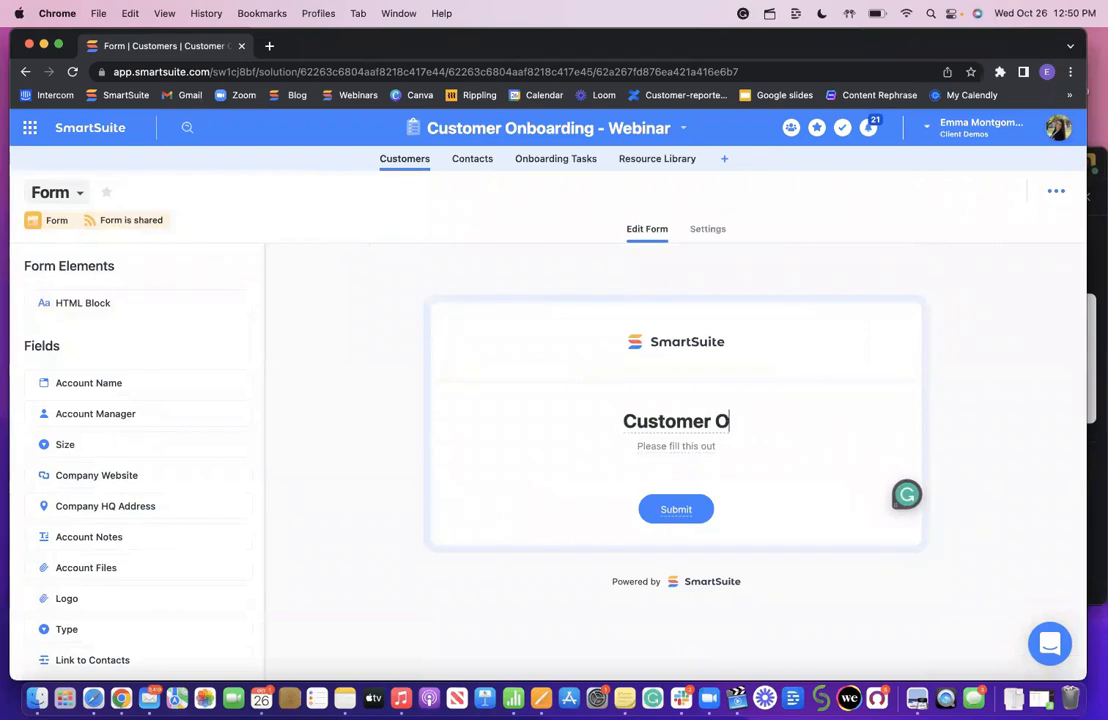
{"action": "type", "text": "nboarding"}
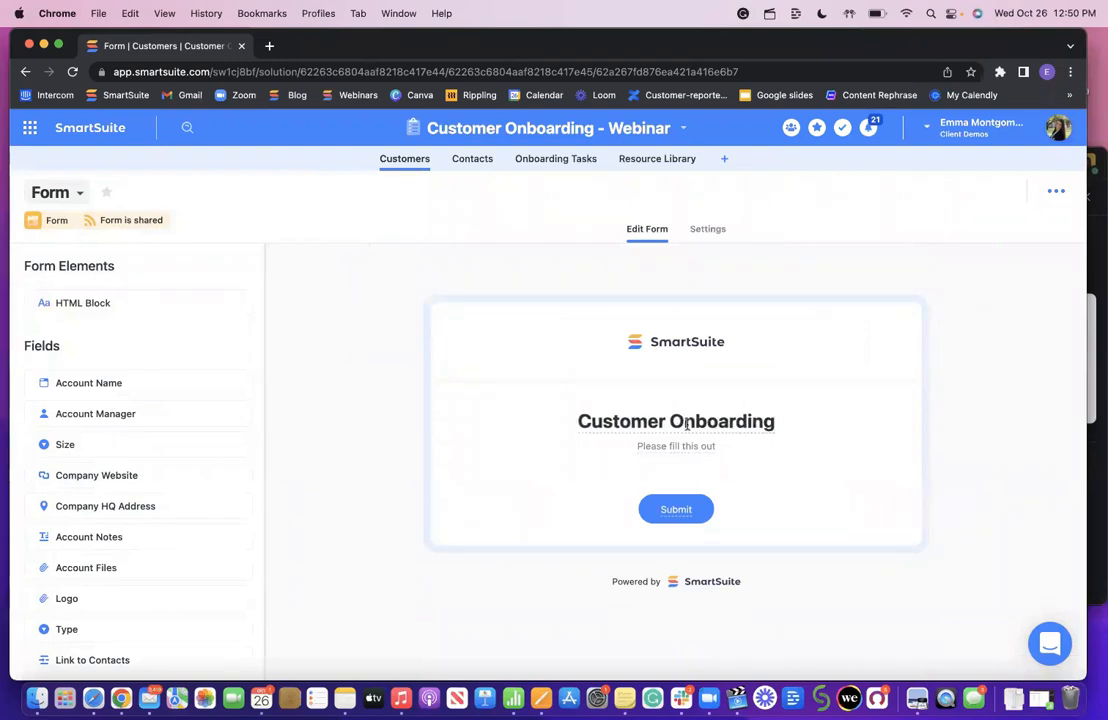
{"action": "left_click", "coordinate": [715, 341]}
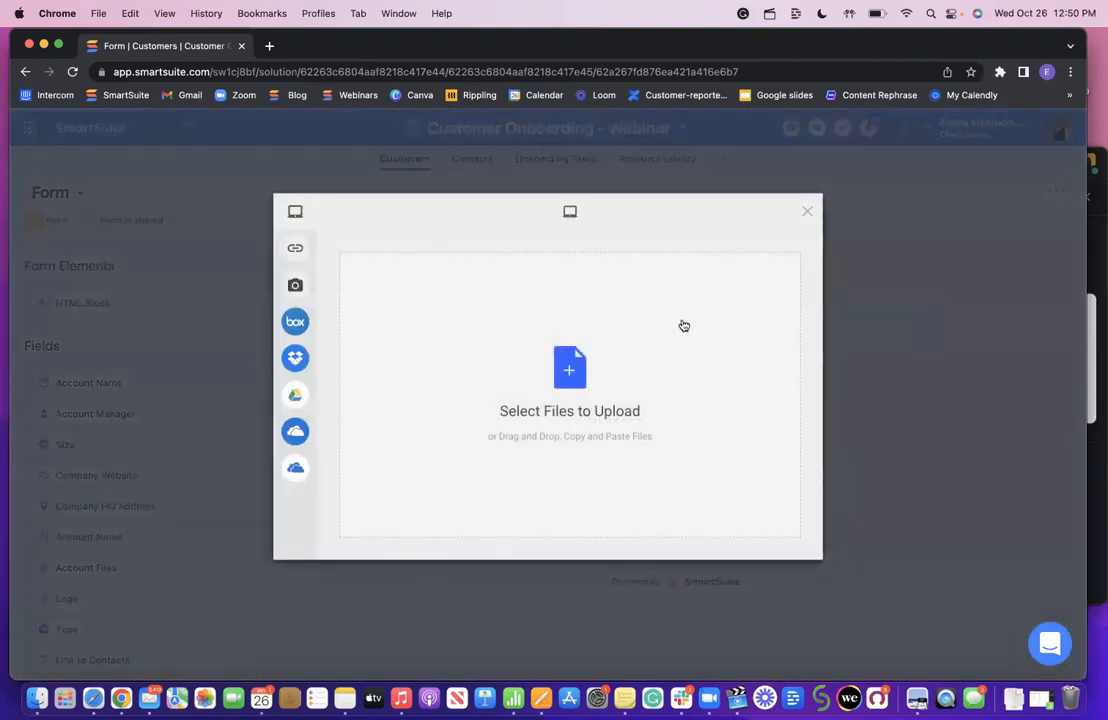
{"action": "left_click", "coordinate": [806, 213]}
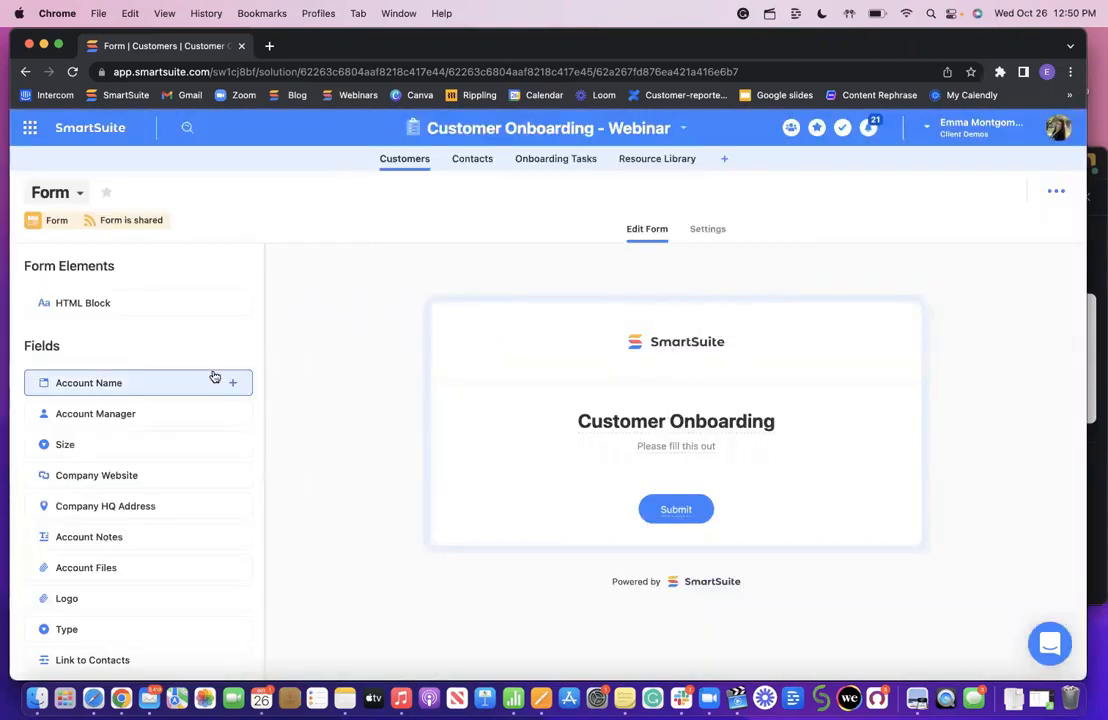
Add the Account Name and Size fields to the Customer Onboarding form
{"action": "left_click", "coordinate": [132, 385]}
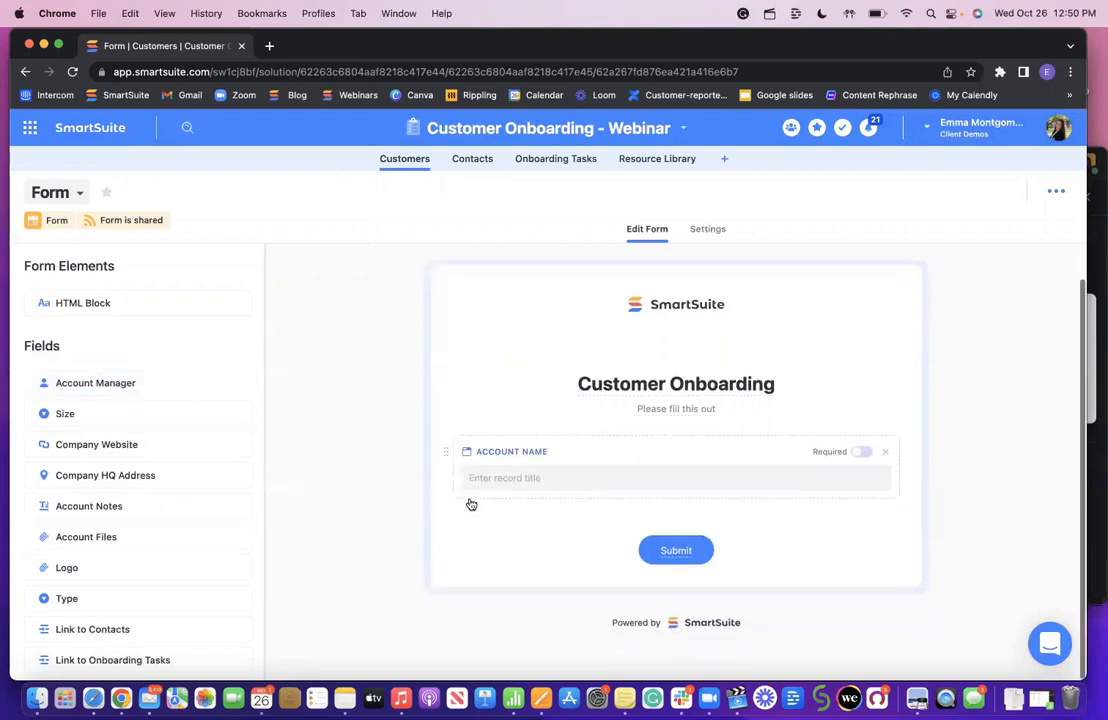
{"action": "left_click", "coordinate": [180, 413]}
{"action": "scroll", "coordinate": [186, 457], "scroll_direction": "down", "scroll_amount": 2}
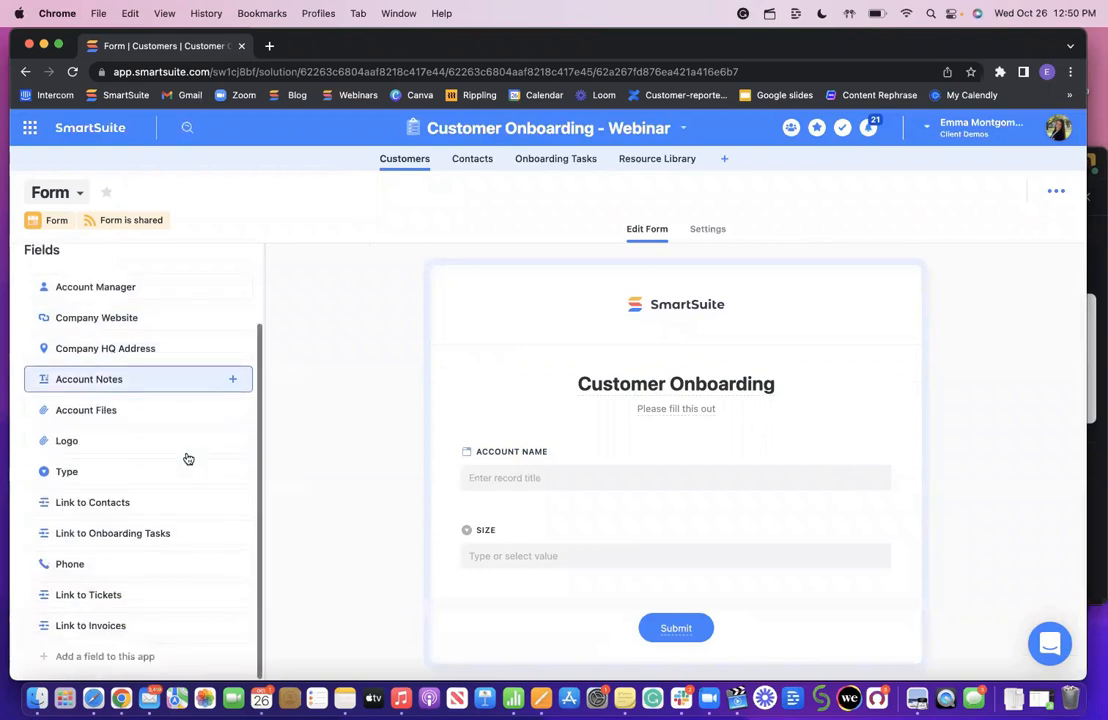
{"action": "scroll", "coordinate": [187, 458], "scroll_direction": "up", "scroll_amount": 2}
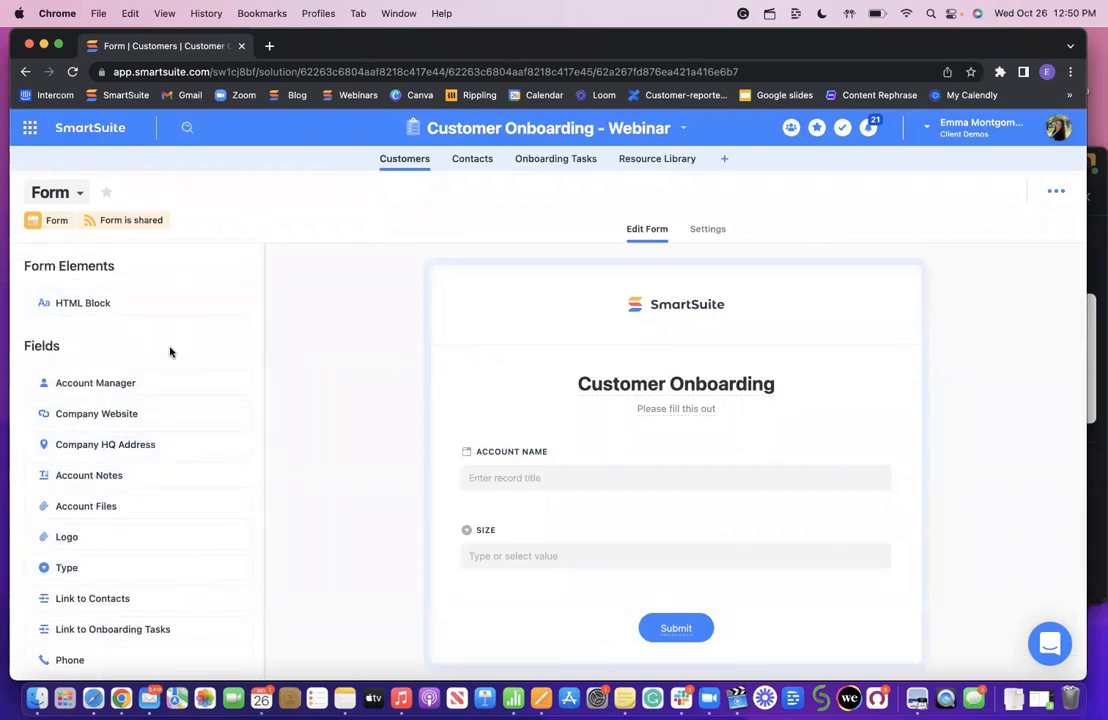
Look through the field types available for adding a new field to the app
{"action": "scroll", "coordinate": [170, 355], "scroll_direction": "down", "scroll_amount": 1}
{"action": "scroll", "coordinate": [153, 415], "scroll_direction": "down", "scroll_amount": 2}
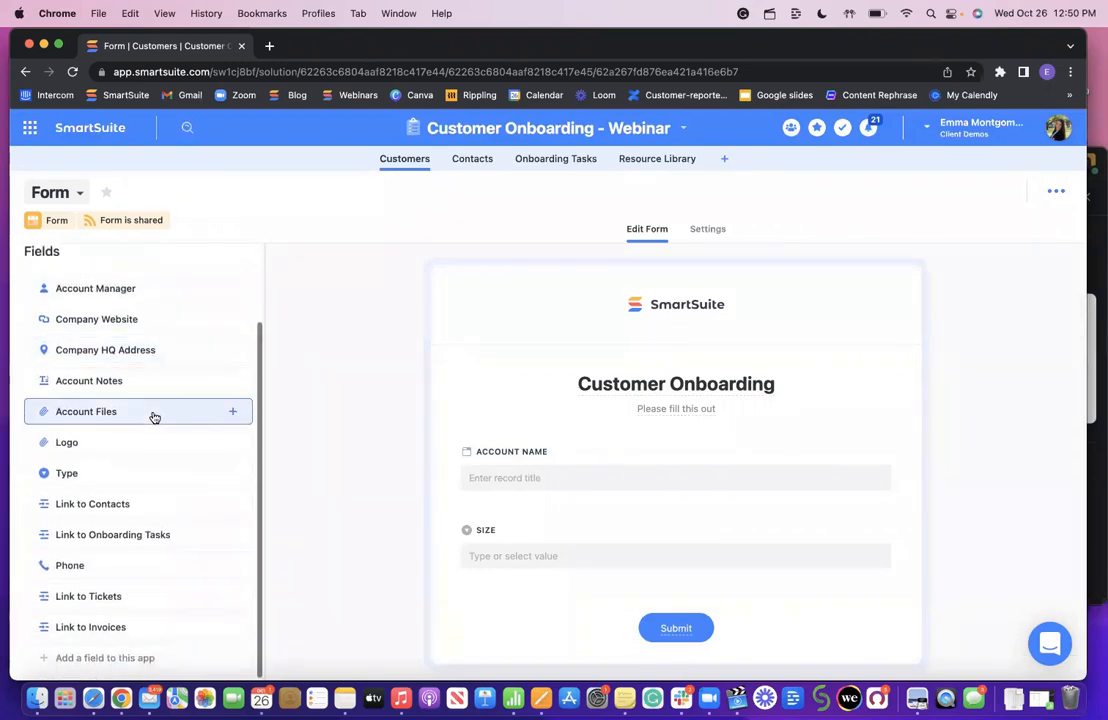
{"action": "left_click", "coordinate": [66, 662]}
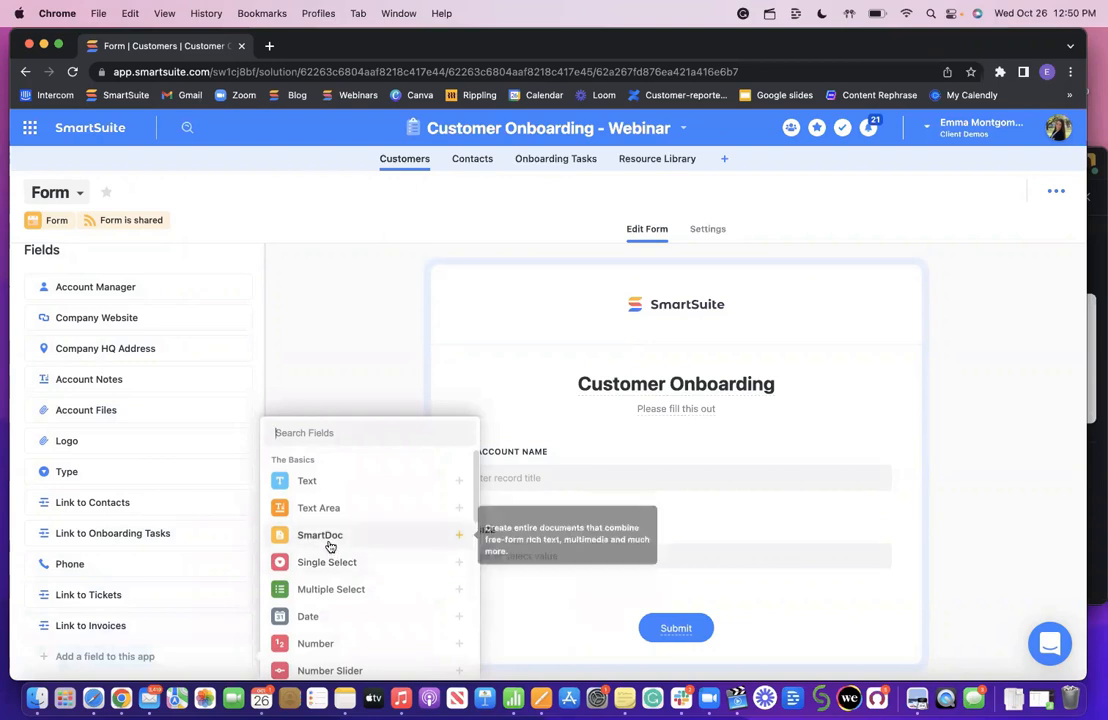
{"action": "scroll", "coordinate": [344, 571], "scroll_direction": "down", "scroll_amount": 2}
{"action": "scroll", "coordinate": [344, 571], "scroll_direction": "down", "scroll_amount": 2}
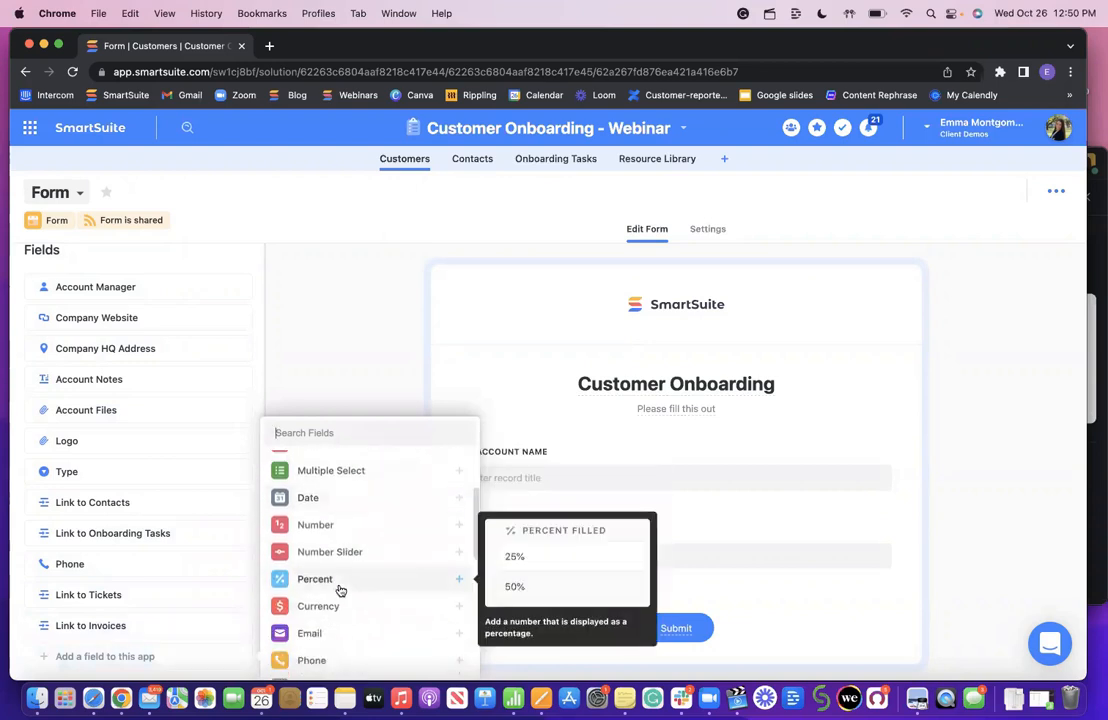
{"action": "scroll", "coordinate": [344, 576], "scroll_direction": "down", "scroll_amount": 3}
{"action": "scroll", "coordinate": [344, 579], "scroll_direction": "down", "scroll_amount": 2}
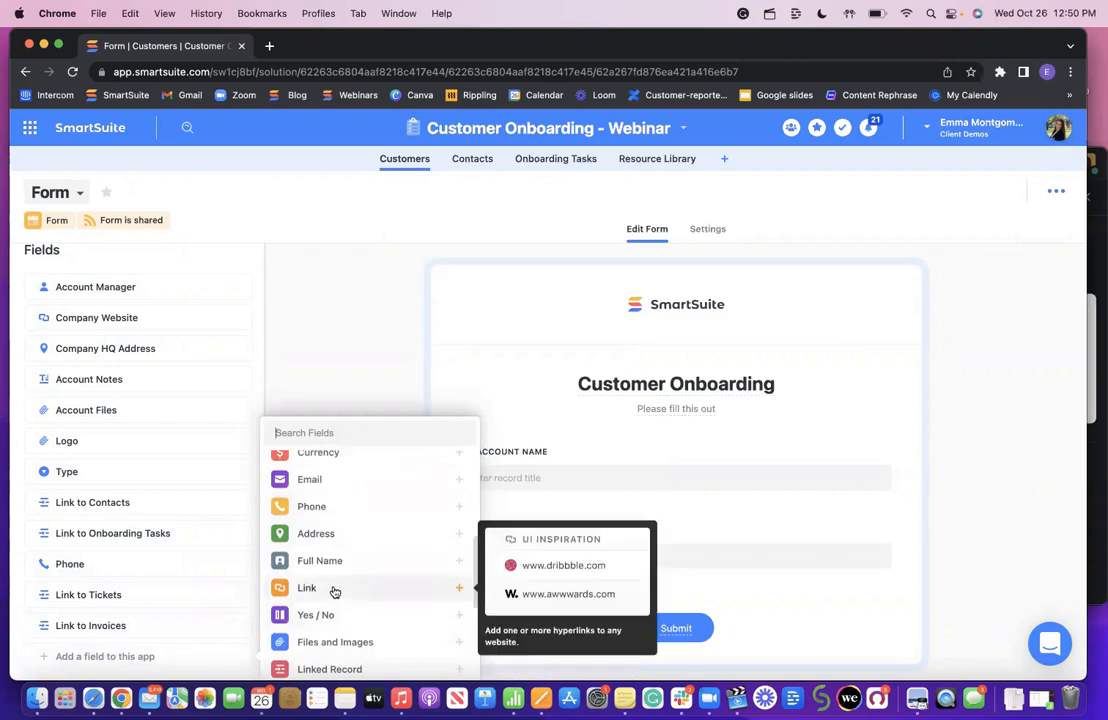
{"action": "left_click", "coordinate": [136, 658]}
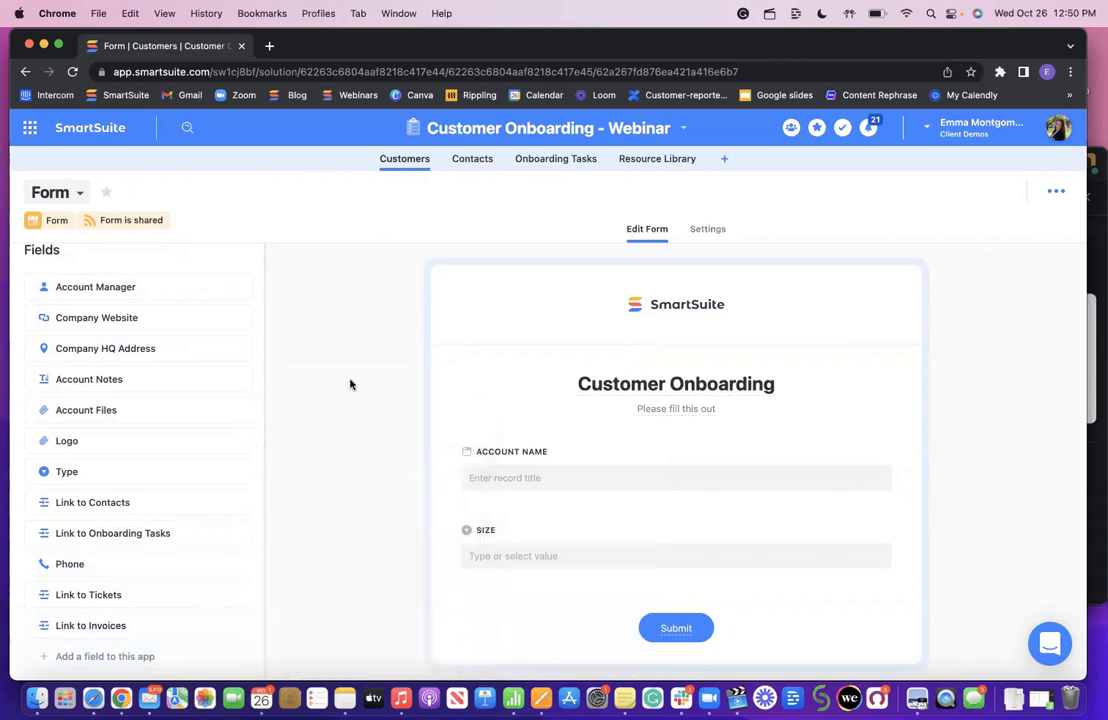
Add the Account Manager and Type fields to the form and review its layout
{"action": "left_click", "coordinate": [190, 297]}
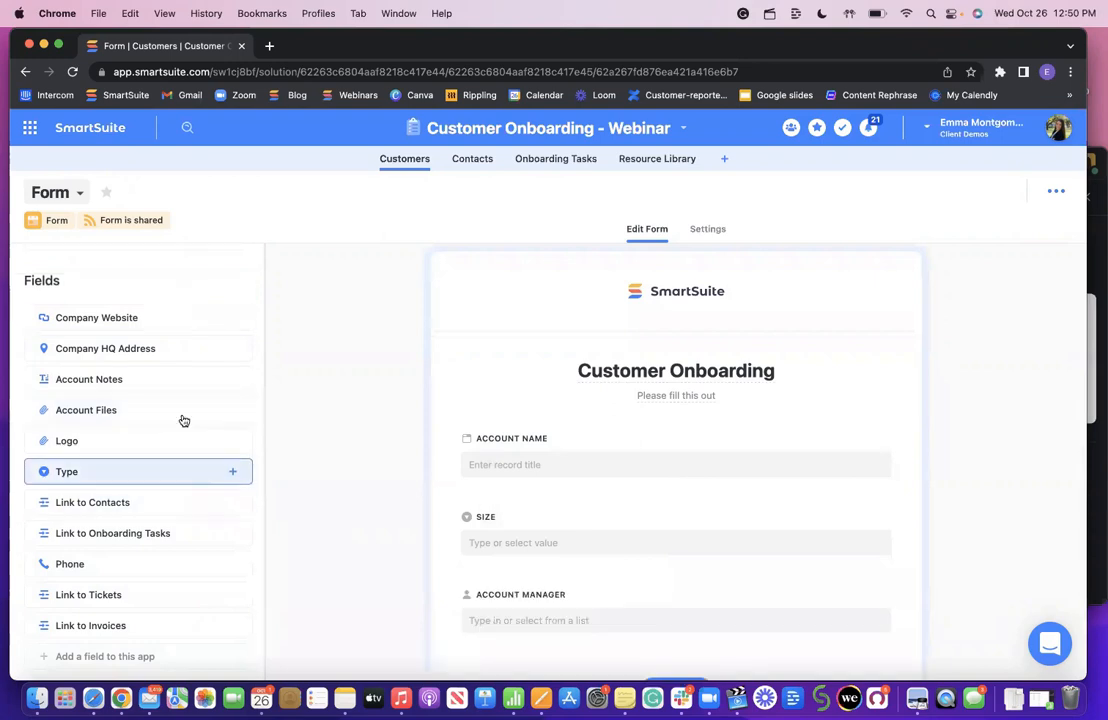
{"action": "left_click", "coordinate": [163, 472]}
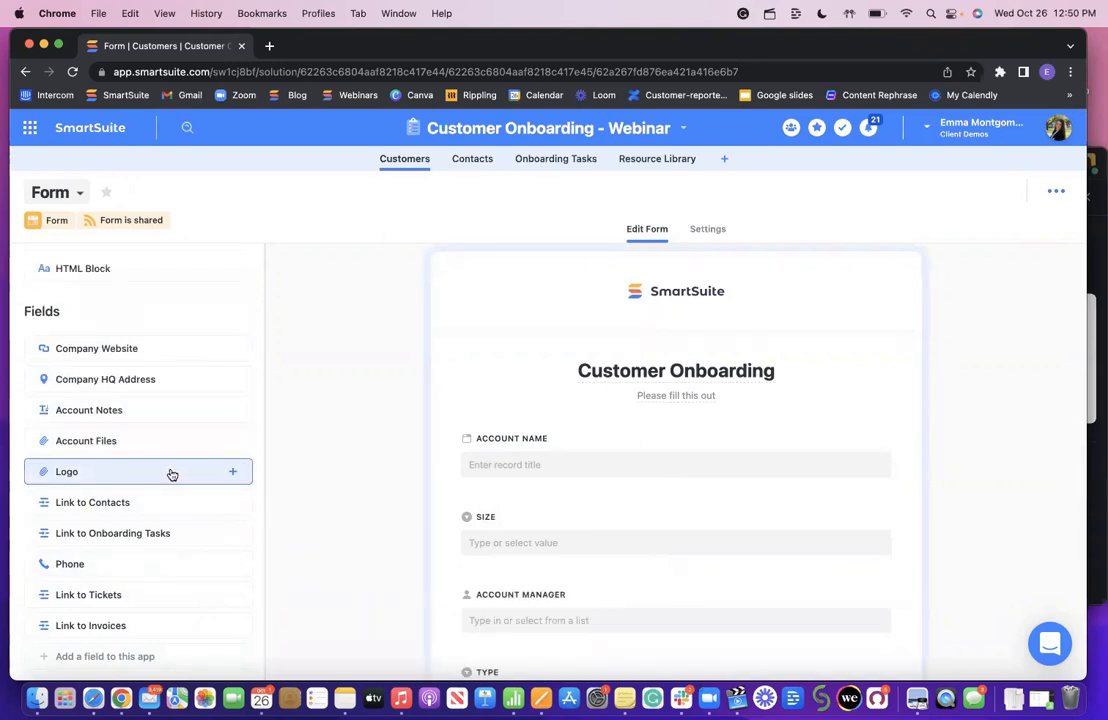
{"action": "scroll", "coordinate": [152, 569], "scroll_direction": "up", "scroll_amount": 1}
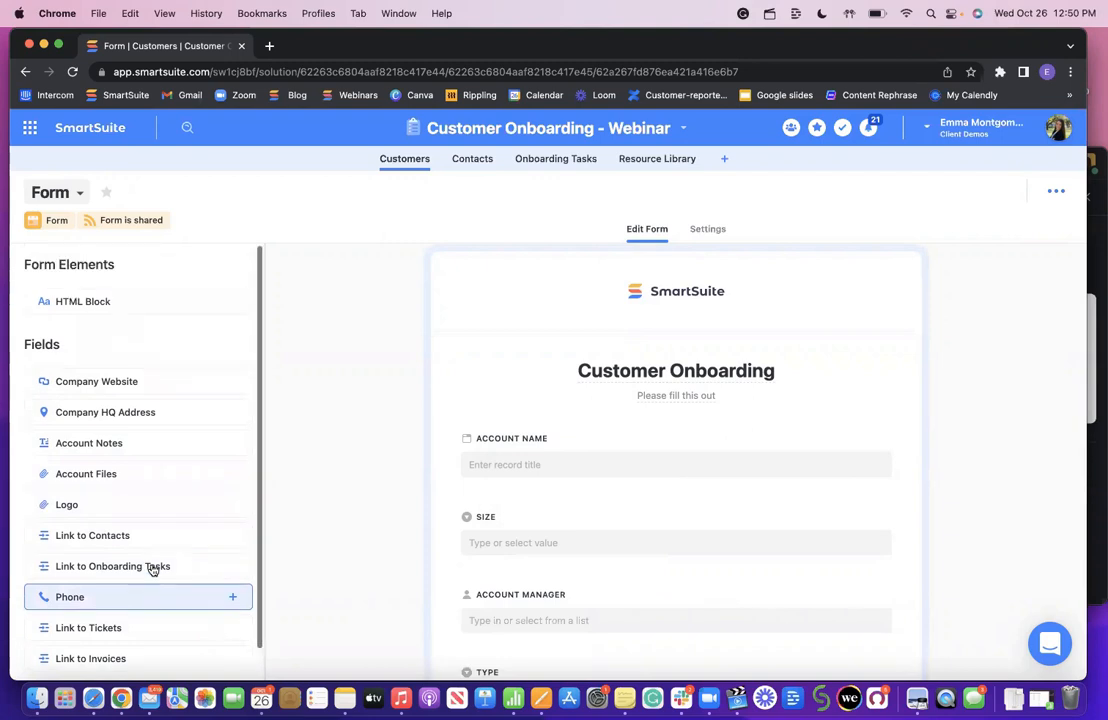
{"action": "scroll", "coordinate": [606, 359], "scroll_direction": "down", "scroll_amount": 3}
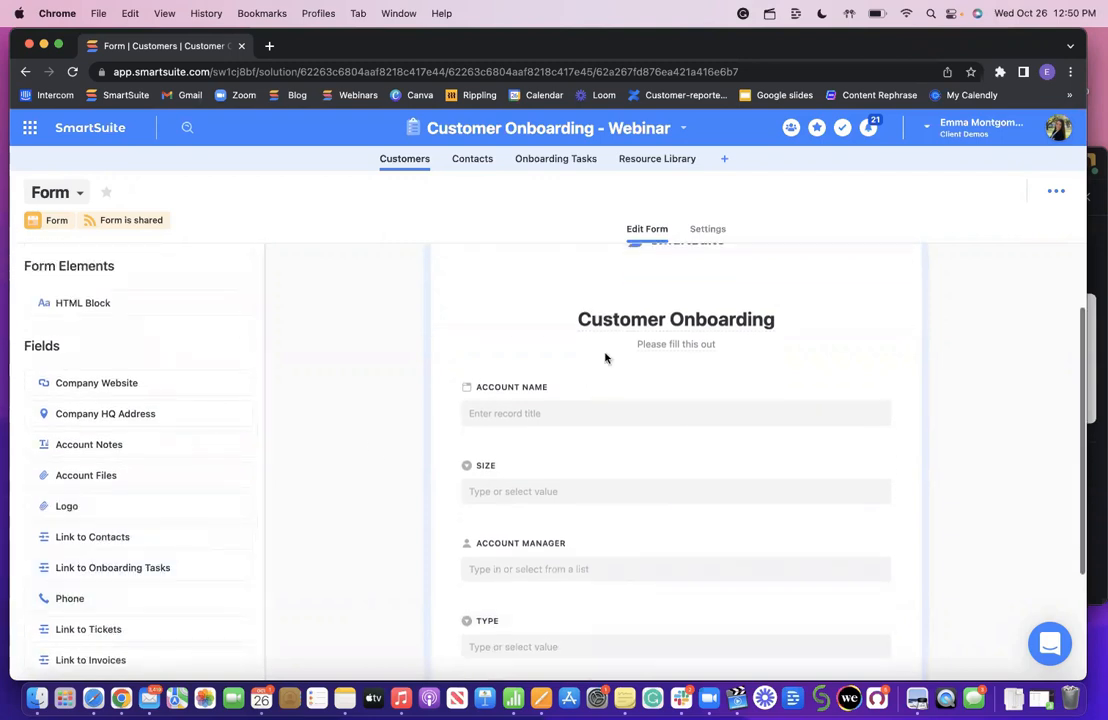
{"action": "scroll", "coordinate": [605, 358], "scroll_direction": "up", "scroll_amount": 1}
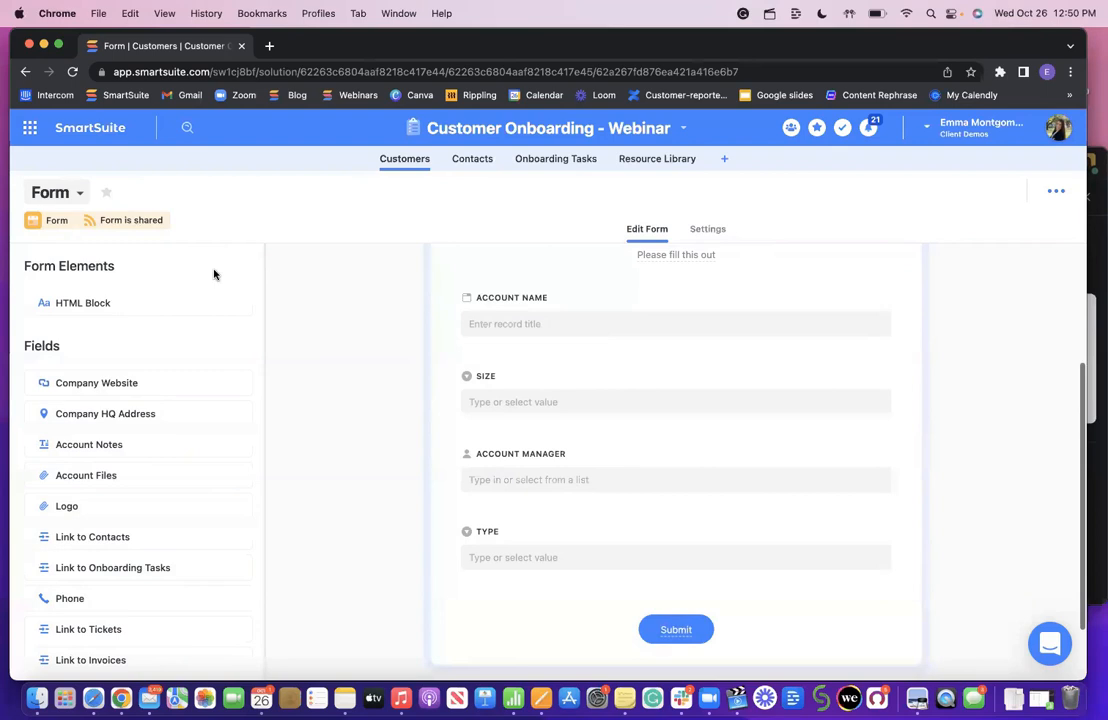
Preview the shared form in a new tab and enter SmartSuite as the account name with size 301-500
{"action": "left_click", "coordinate": [122, 220]}
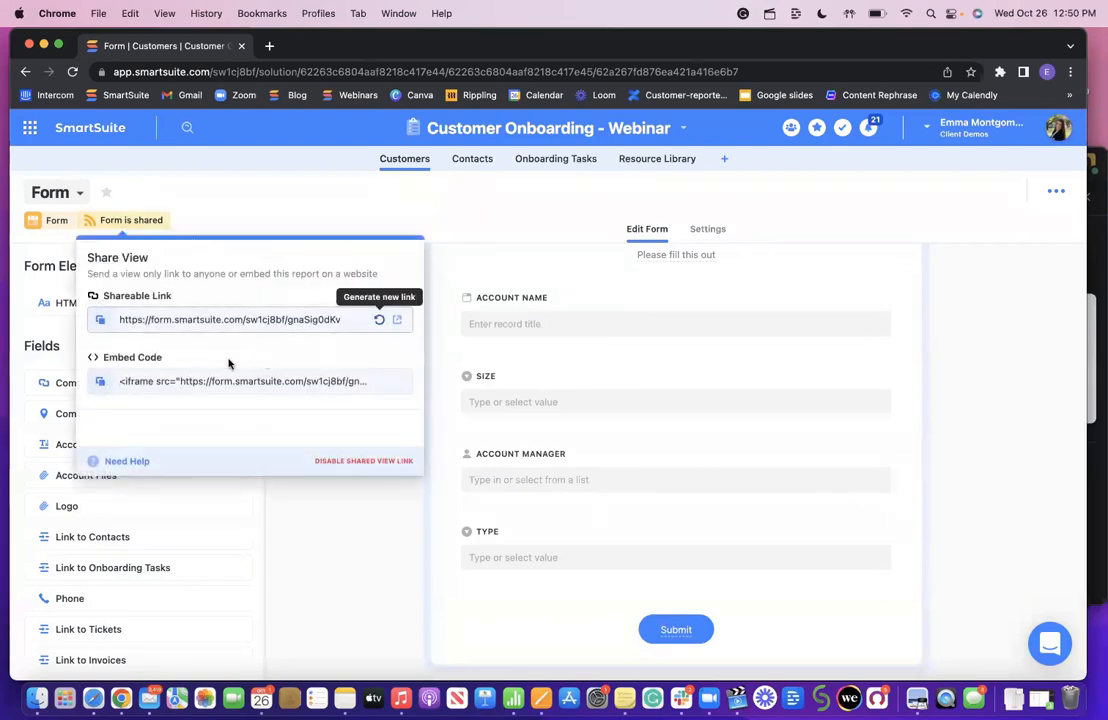
{"action": "left_click", "coordinate": [397, 319]}
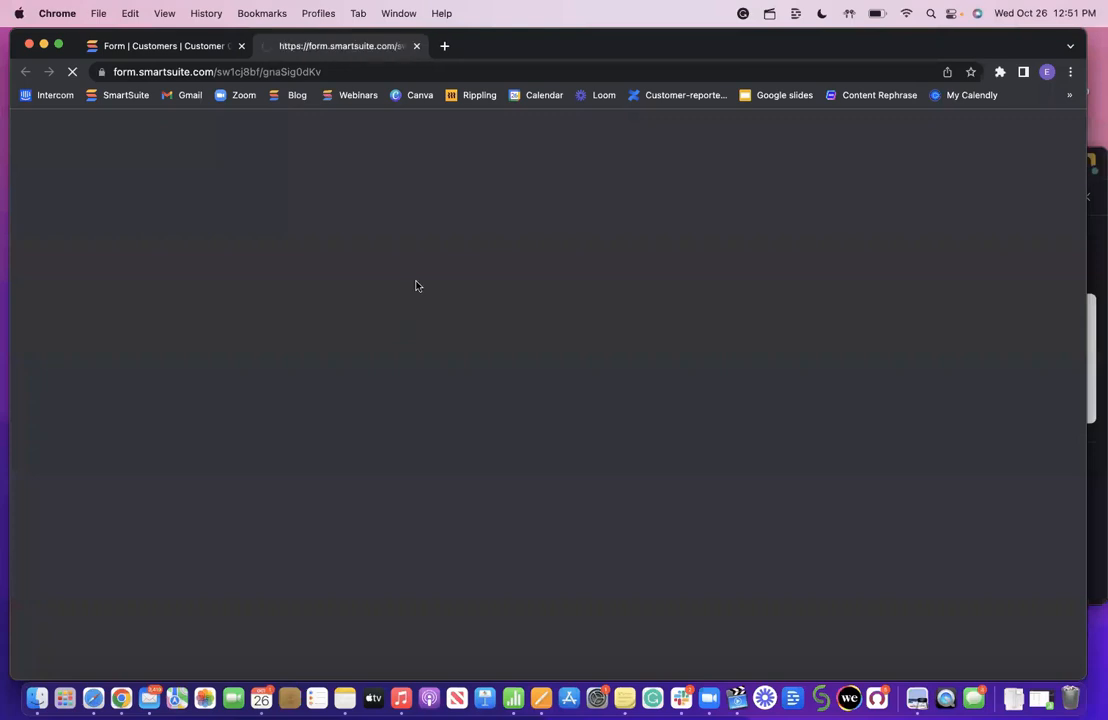
{"action": "left_click", "coordinate": [391, 342]}
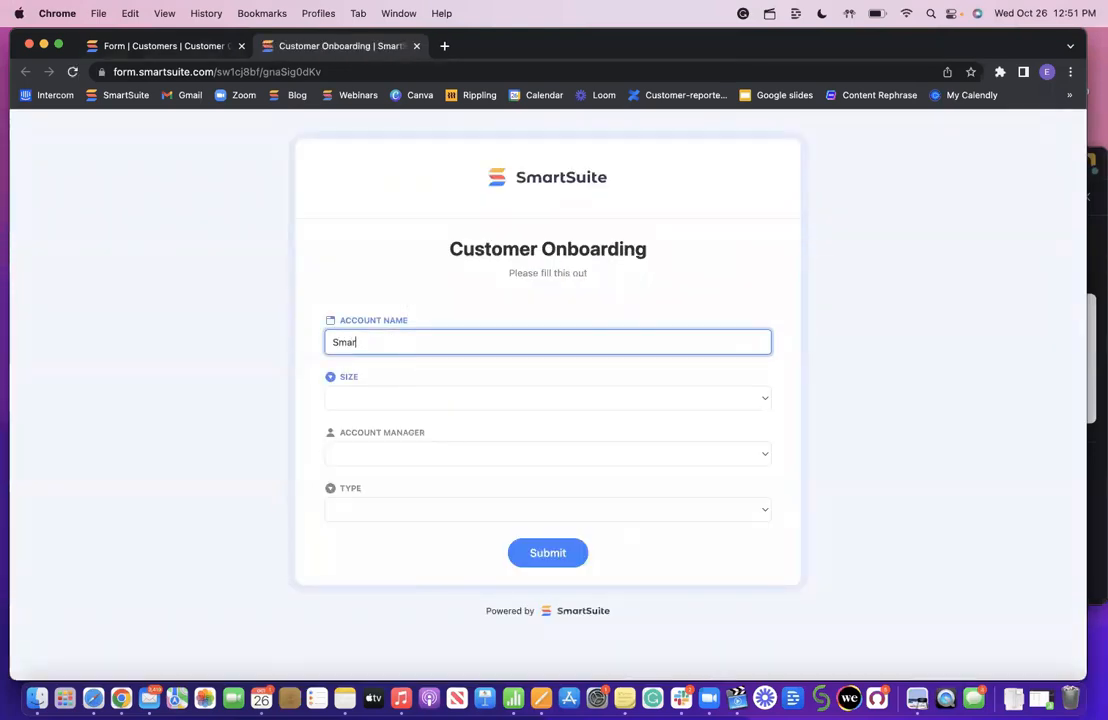
{"action": "left_click", "coordinate": [366, 404]}
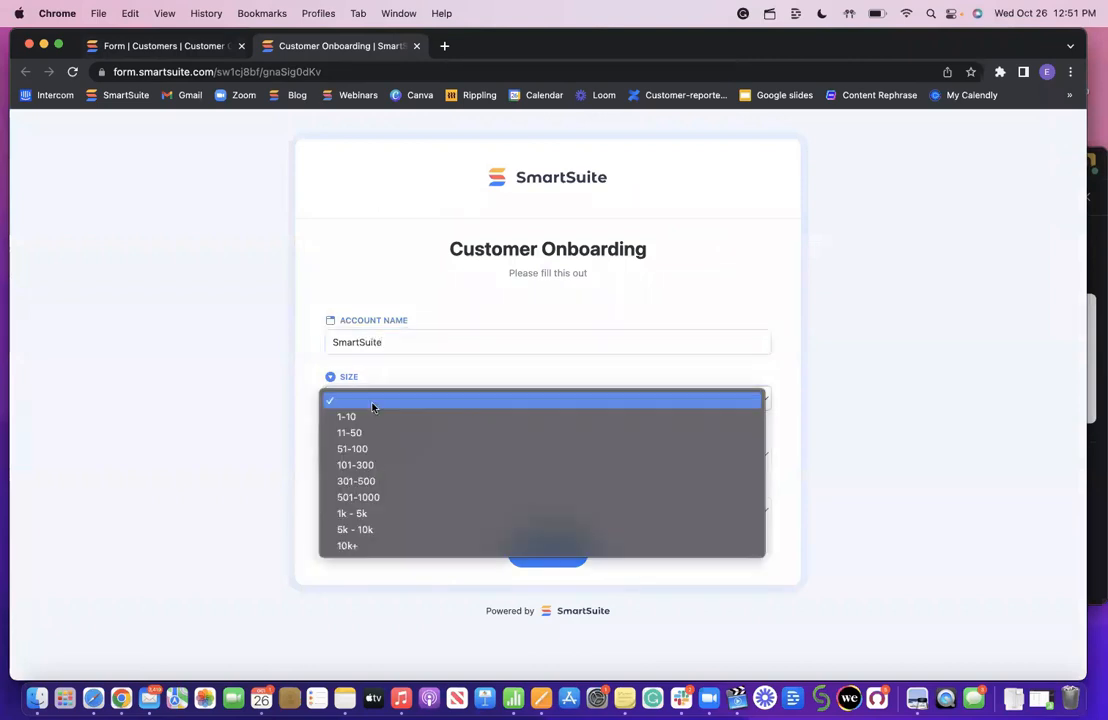
{"action": "left_click", "coordinate": [396, 481]}
Choose the account manager, set the type to Customer and submit the form
{"action": "left_click", "coordinate": [393, 453]}
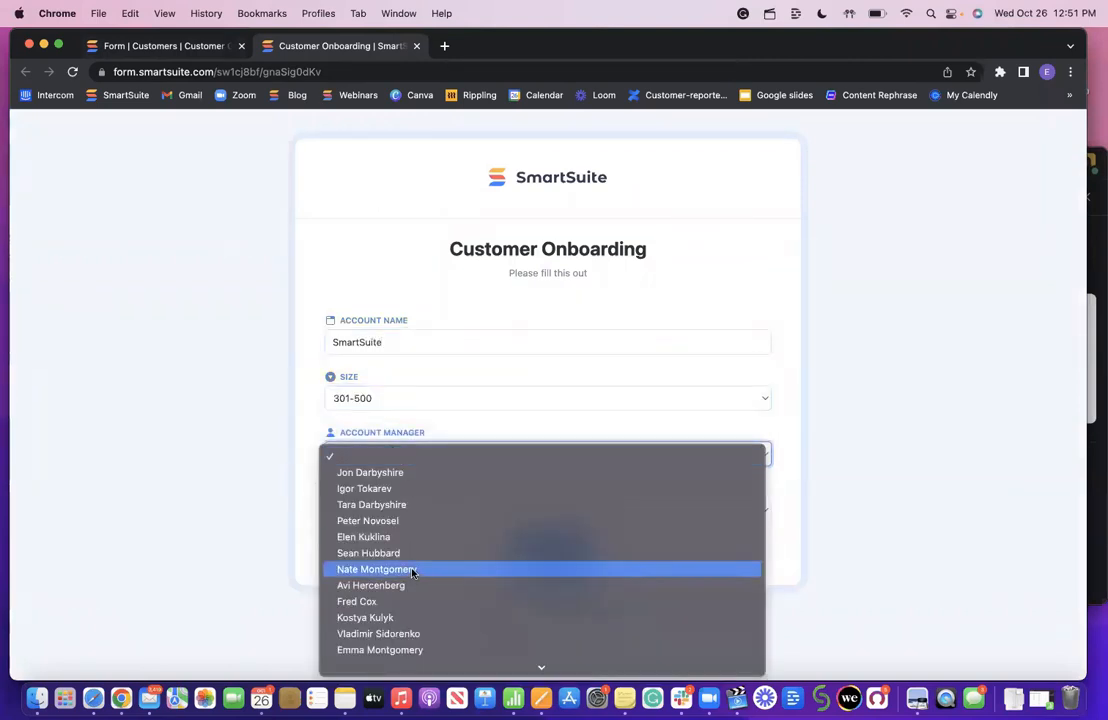
{"action": "left_click", "coordinate": [412, 650]}
{"action": "left_click", "coordinate": [396, 512]}
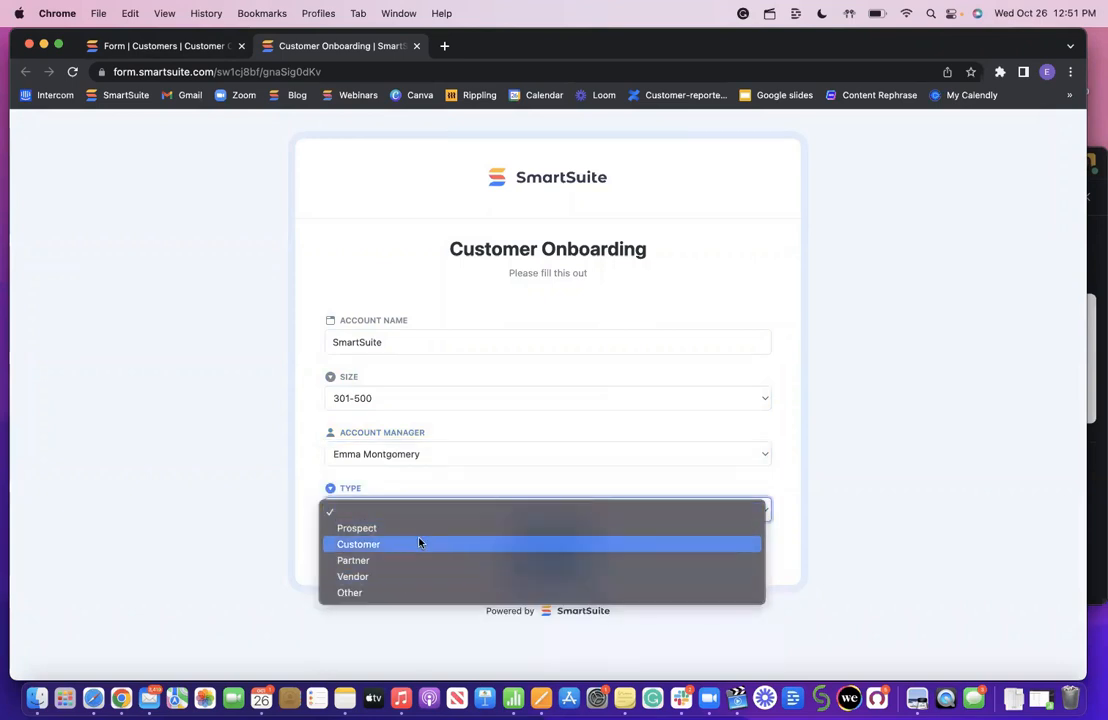
{"action": "left_click", "coordinate": [418, 544]}
{"action": "left_click", "coordinate": [558, 552]}
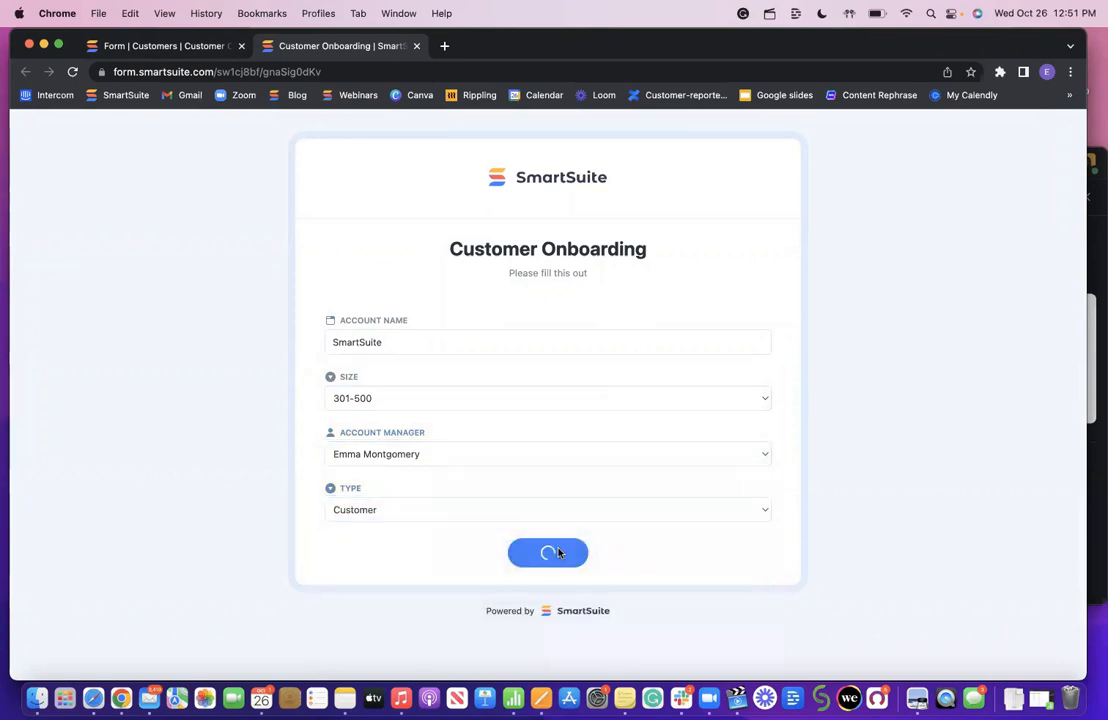
Return to the Customers app, switch to the Account Summary view and reload it
{"action": "left_click", "coordinate": [118, 47]}
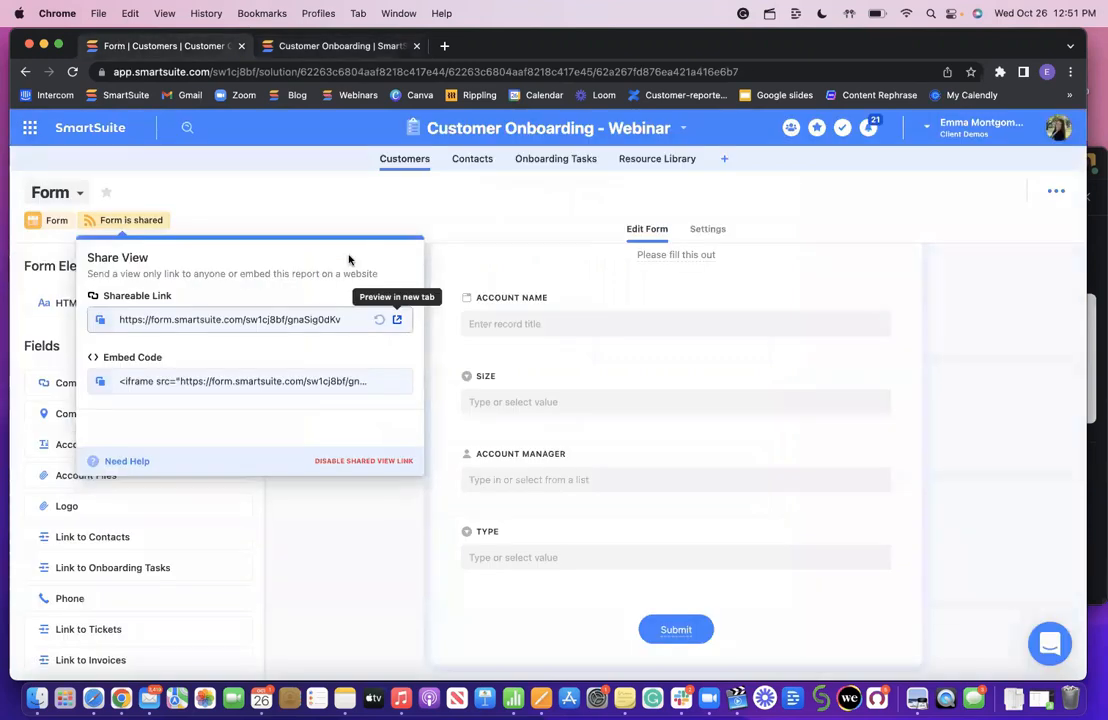
{"action": "left_click", "coordinate": [68, 193]}
{"action": "left_click", "coordinate": [100, 289]}
{"action": "left_click", "coordinate": [234, 71]}
{"action": "key", "text": "Return"}
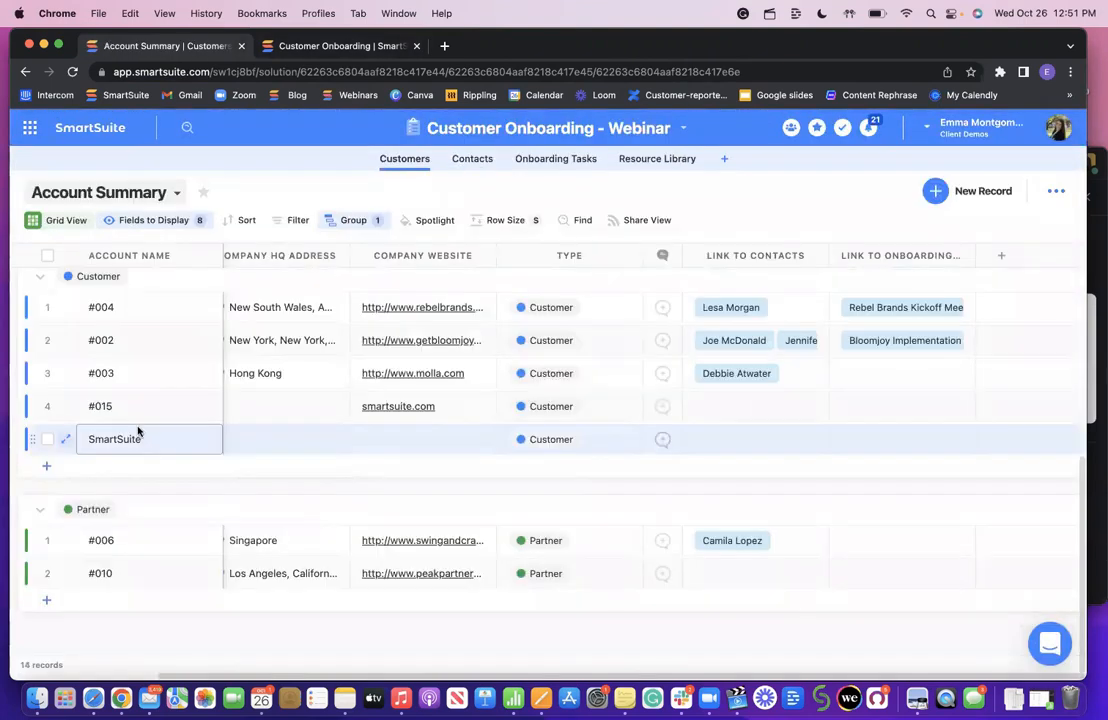
Open the SmartSuite record in the Customer group and review its General Information
{"action": "scroll", "coordinate": [139, 431], "scroll_direction": "up", "scroll_amount": 1}
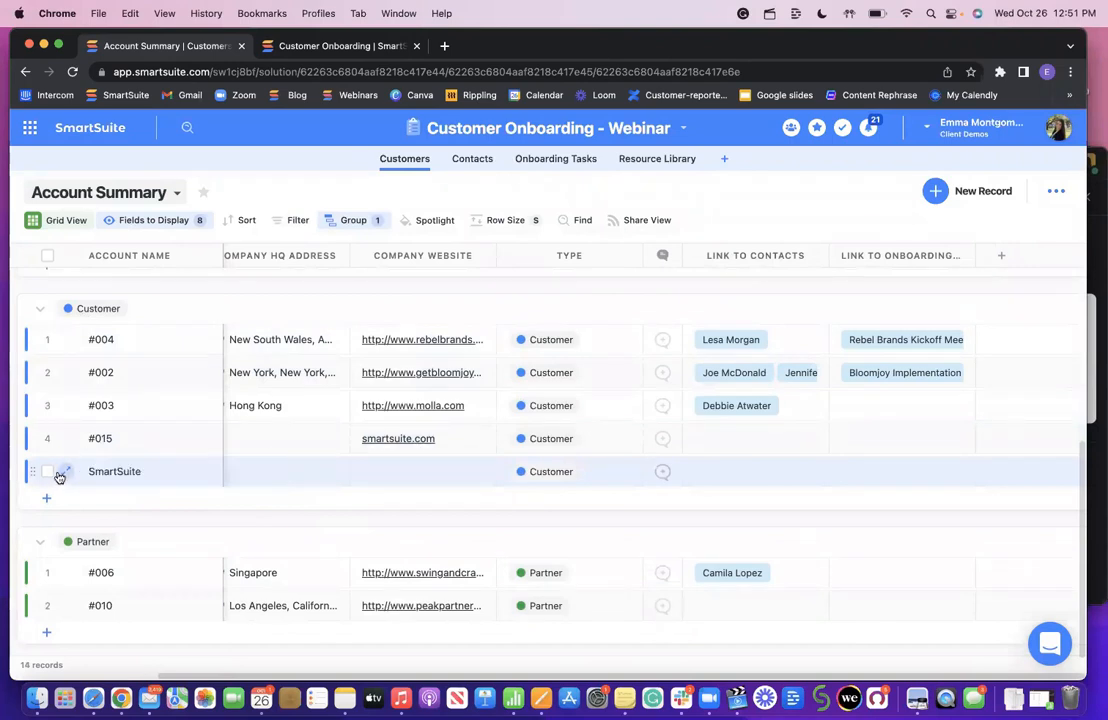
{"action": "left_click", "coordinate": [81, 466]}
{"action": "left_click", "coordinate": [68, 473]}
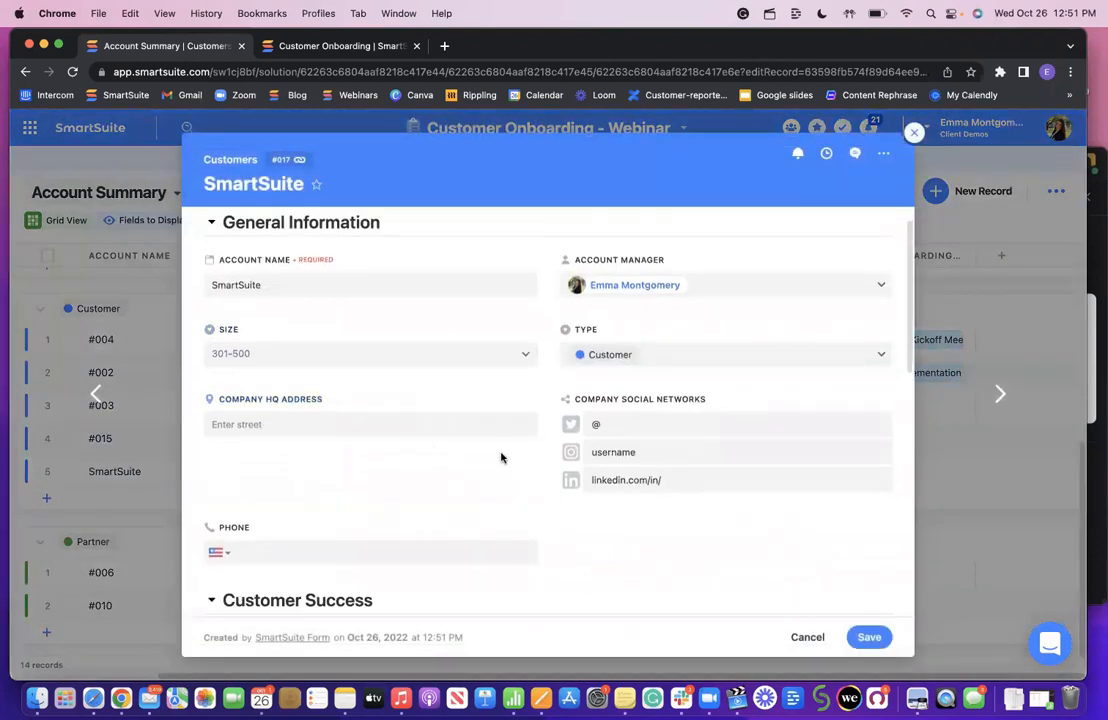
{"action": "scroll", "coordinate": [502, 458], "scroll_direction": "up", "scroll_amount": 1}
Add a Full Name field below Account Name in the SmartSuite record
{"action": "left_click", "coordinate": [528, 280]}
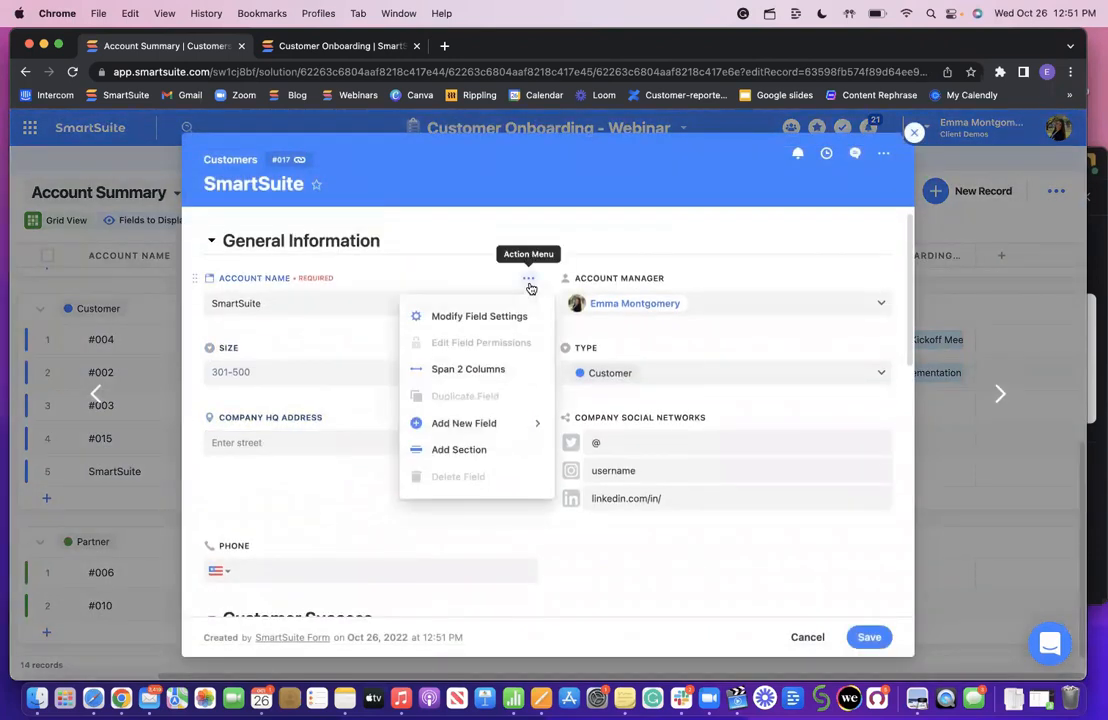
{"action": "mouse_move", "coordinate": [472, 430]}
{"action": "type", "text": "fu"}
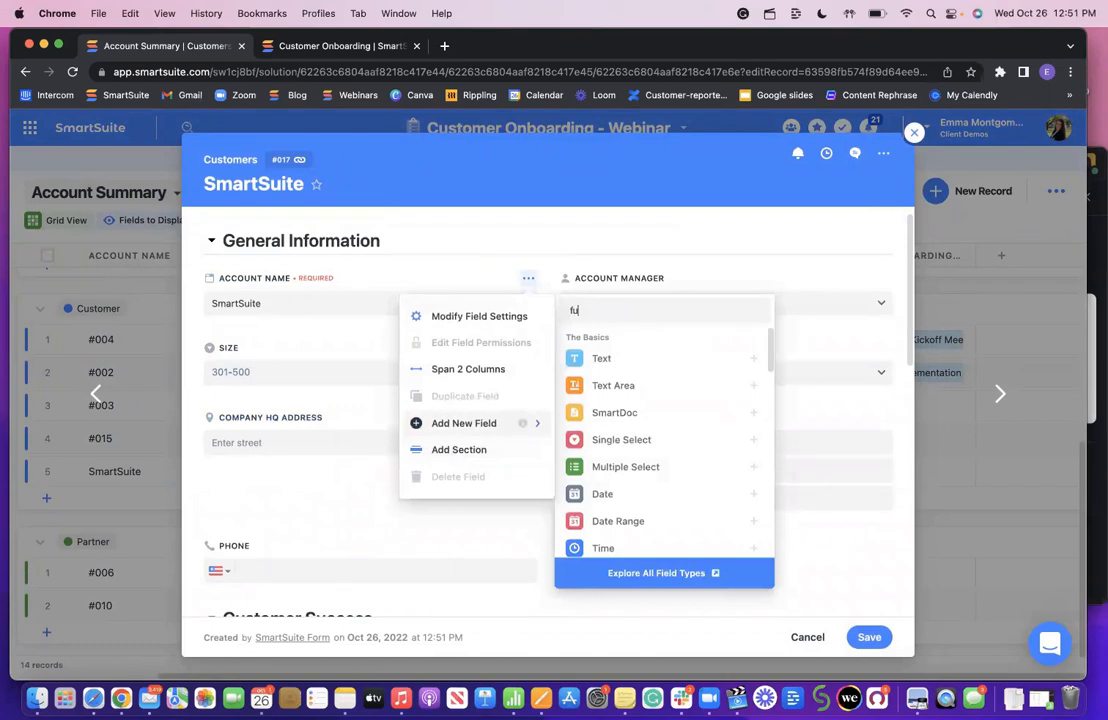
{"action": "type", "text": "ll"}
{"action": "left_click", "coordinate": [596, 366]}
{"action": "left_click", "coordinate": [640, 557]}
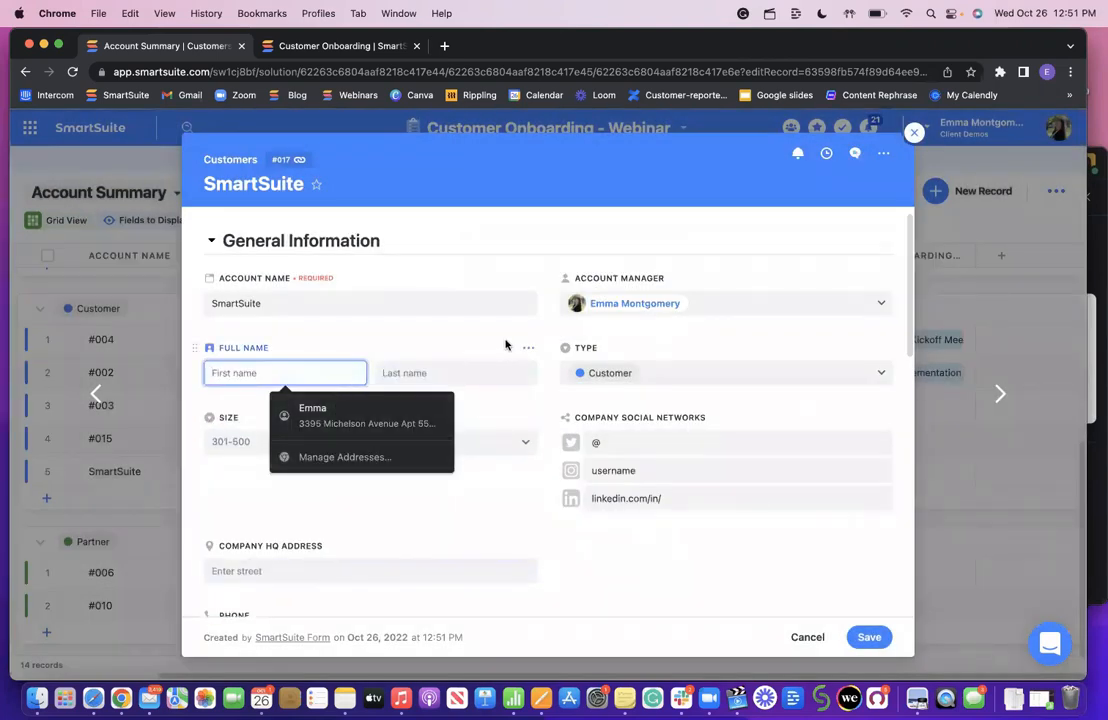
Modify the Full Name field to include Middle Name and Title, add a "Ms." title choice, and update the field
{"action": "left_click", "coordinate": [528, 348]}
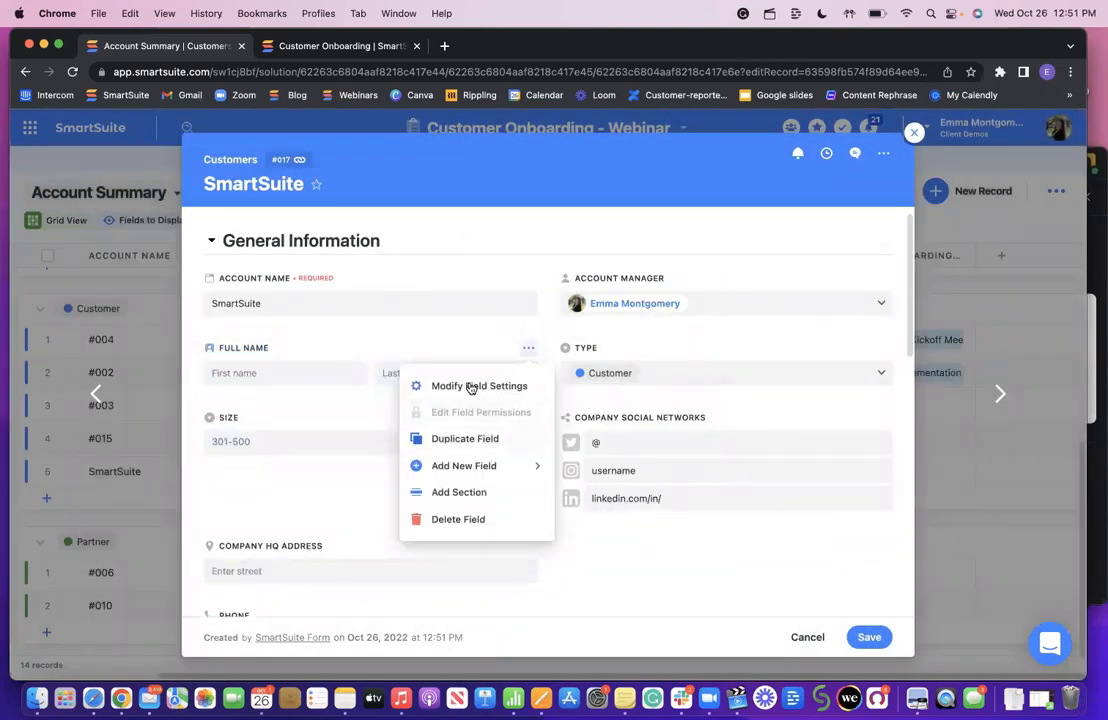
{"action": "left_click", "coordinate": [474, 389]}
{"action": "left_click", "coordinate": [538, 270]}
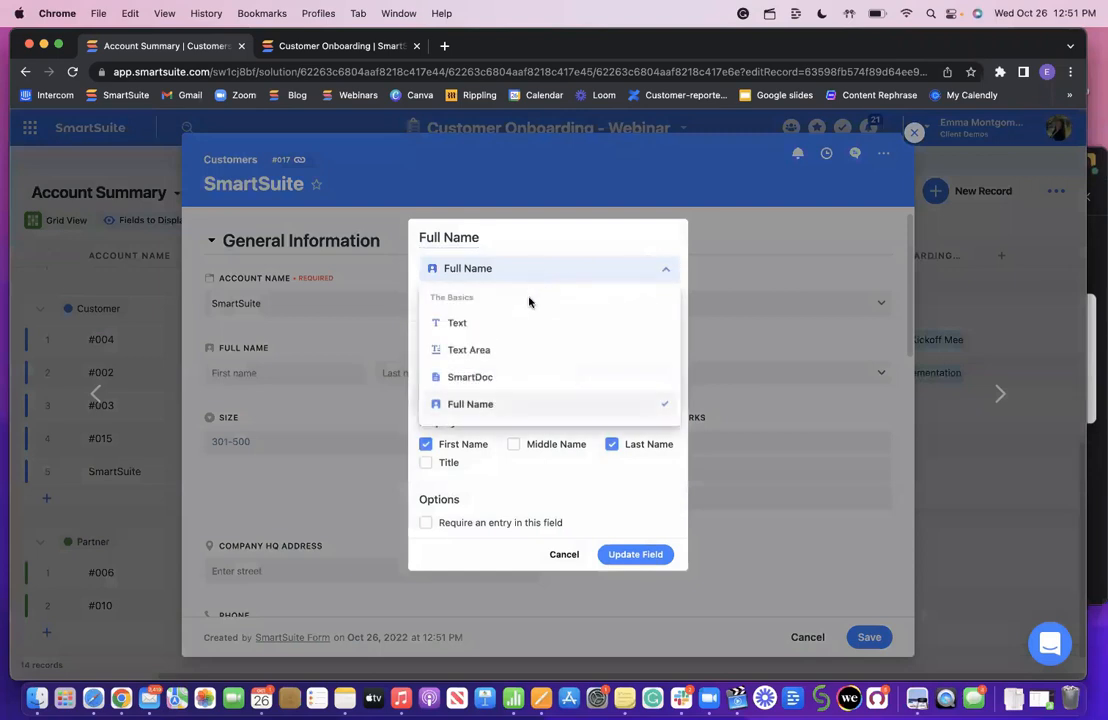
{"action": "left_click", "coordinate": [487, 400]}
{"action": "left_click", "coordinate": [432, 465]}
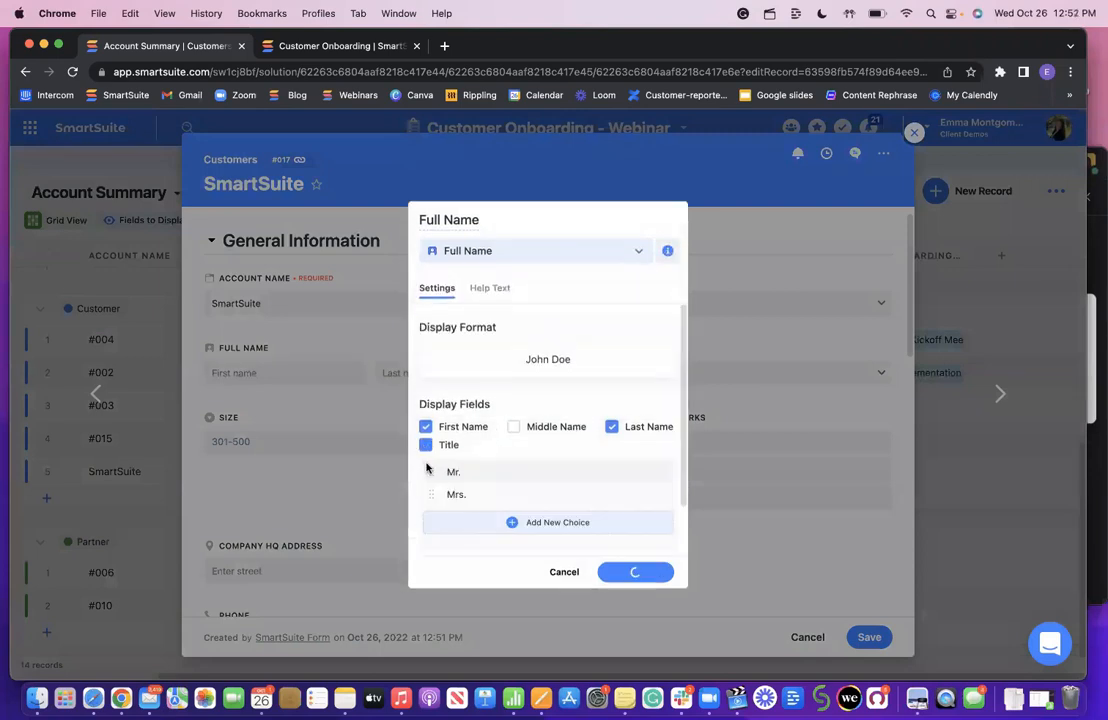
{"action": "left_click", "coordinate": [500, 521]}
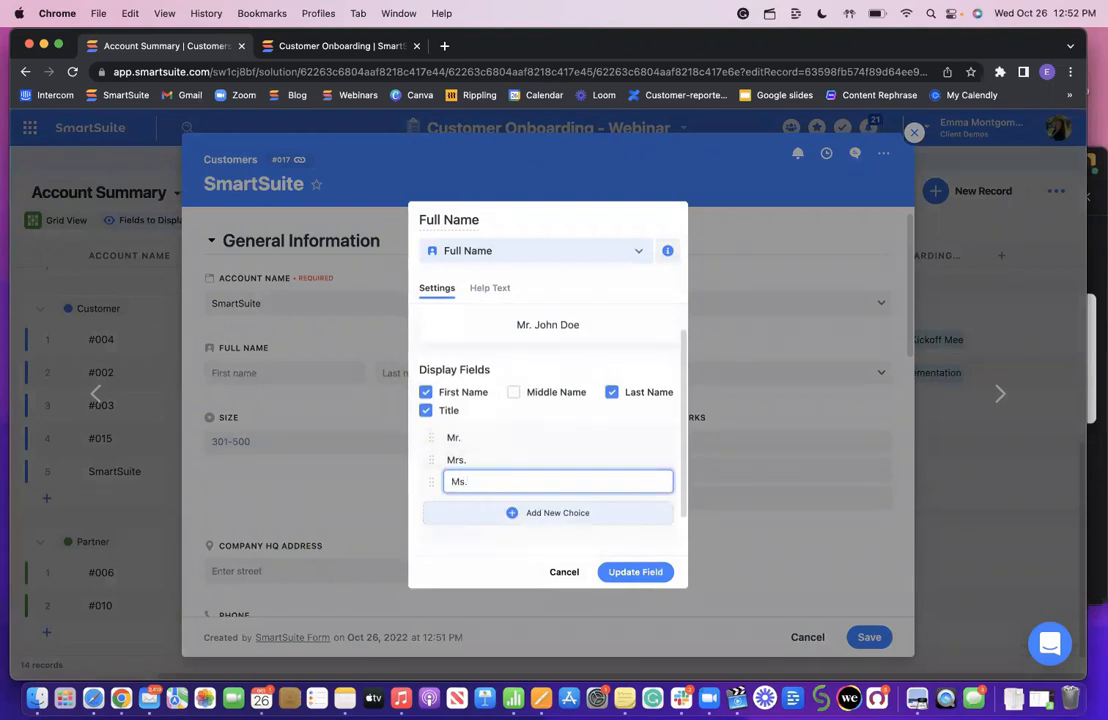
{"action": "key", "text": "Return"}
{"action": "left_click", "coordinate": [514, 394]}
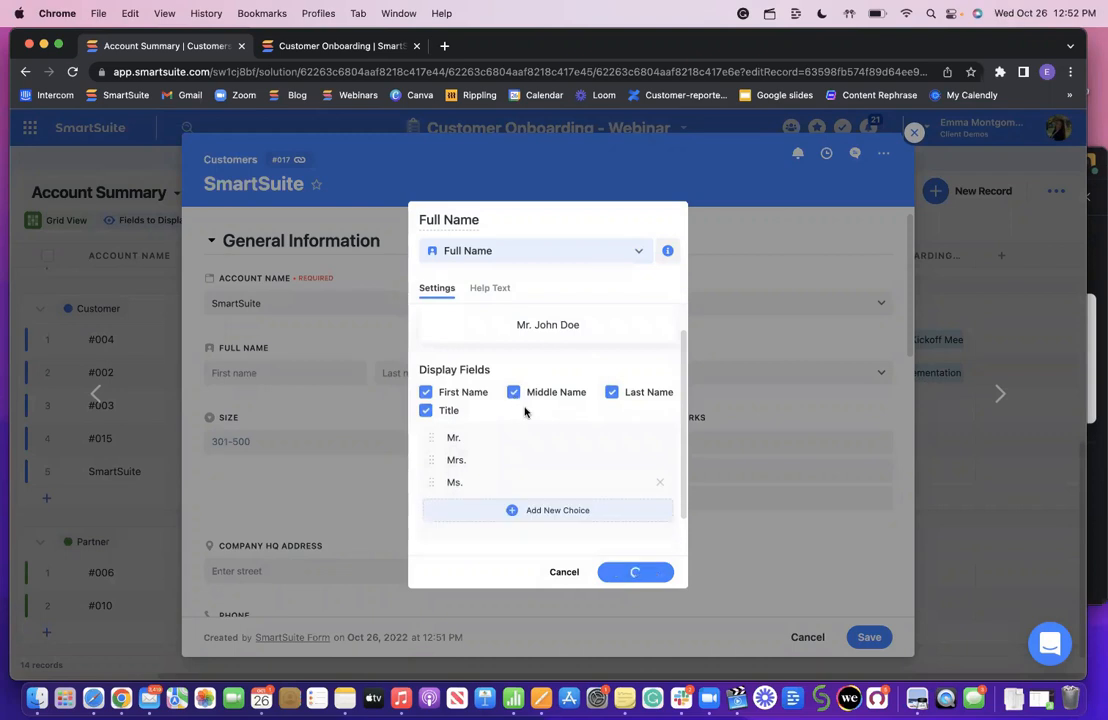
{"action": "left_click", "coordinate": [628, 575]}
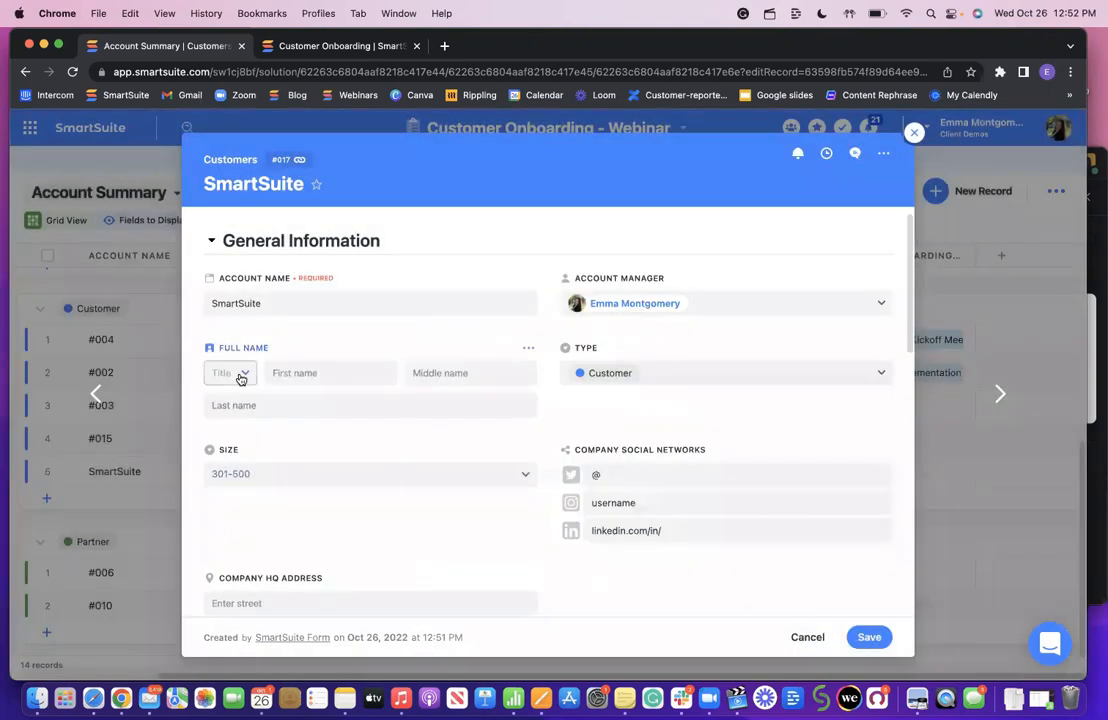
Examine the title, first, middle and last name inputs of the Full Name field
{"action": "left_click", "coordinate": [239, 374]}
{"action": "left_click", "coordinate": [300, 373]}
{"action": "left_click", "coordinate": [411, 377]}
{"action": "left_click", "coordinate": [335, 406]}
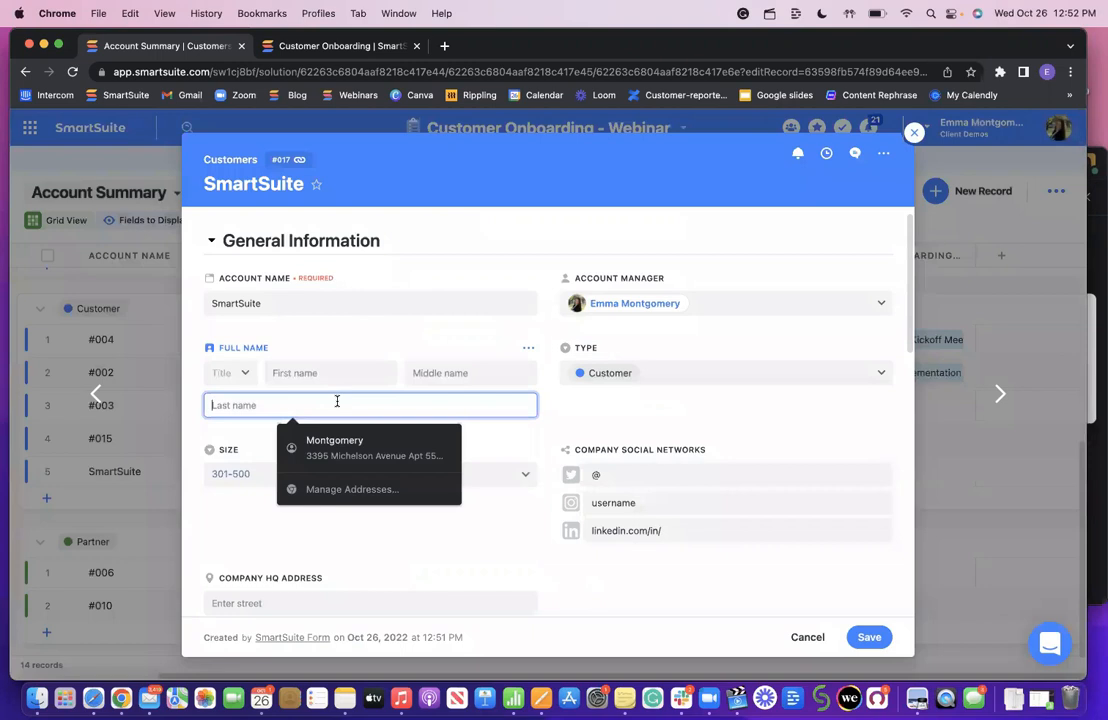
{"action": "left_click", "coordinate": [349, 347]}
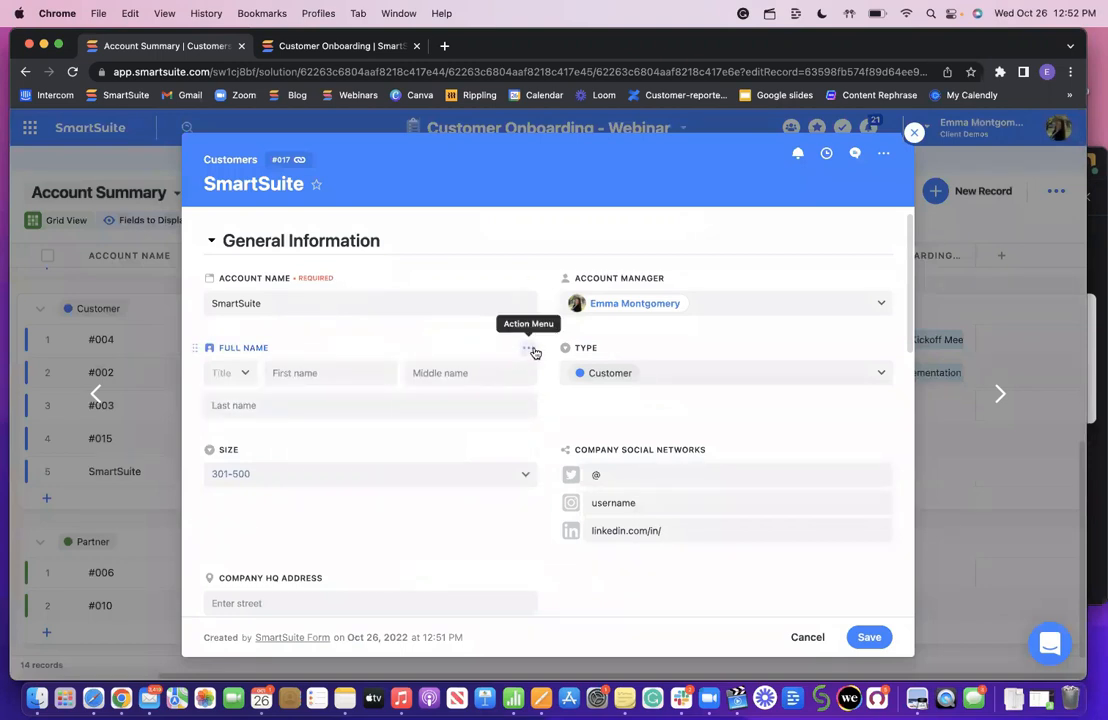
Add an Address field below Company HQ Address in the SmartSuite record
{"action": "scroll", "coordinate": [425, 514], "scroll_direction": "down", "scroll_amount": 3}
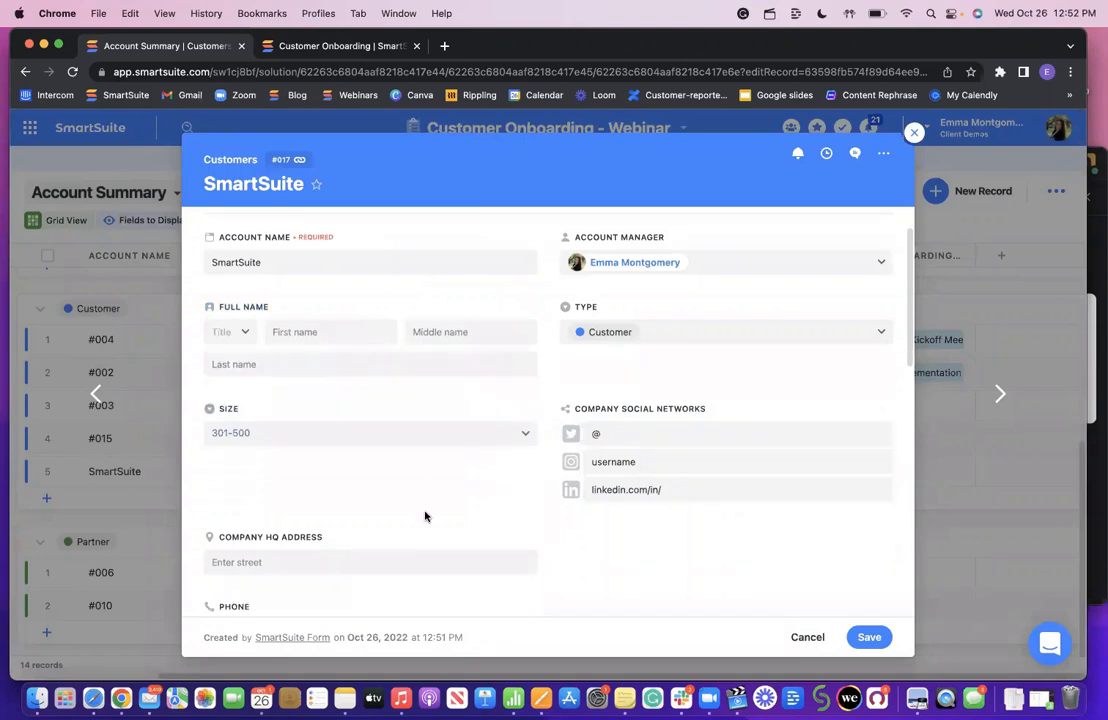
{"action": "left_click", "coordinate": [528, 457]}
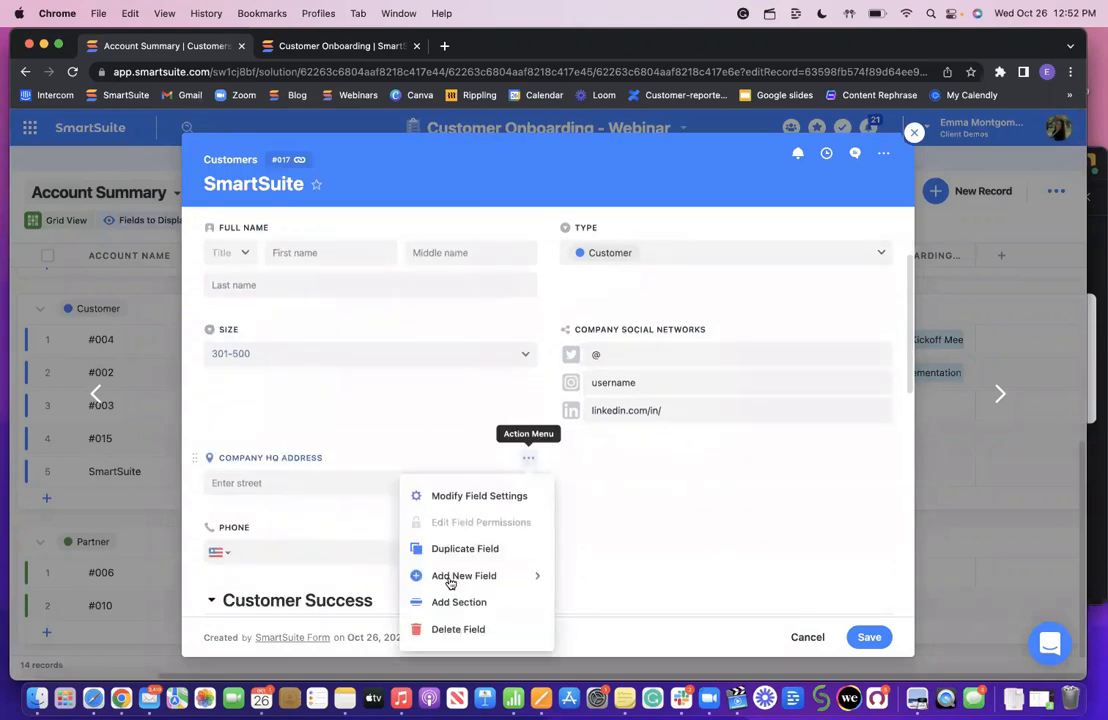
{"action": "mouse_move", "coordinate": [451, 580]}
{"action": "type", "text": "add"}
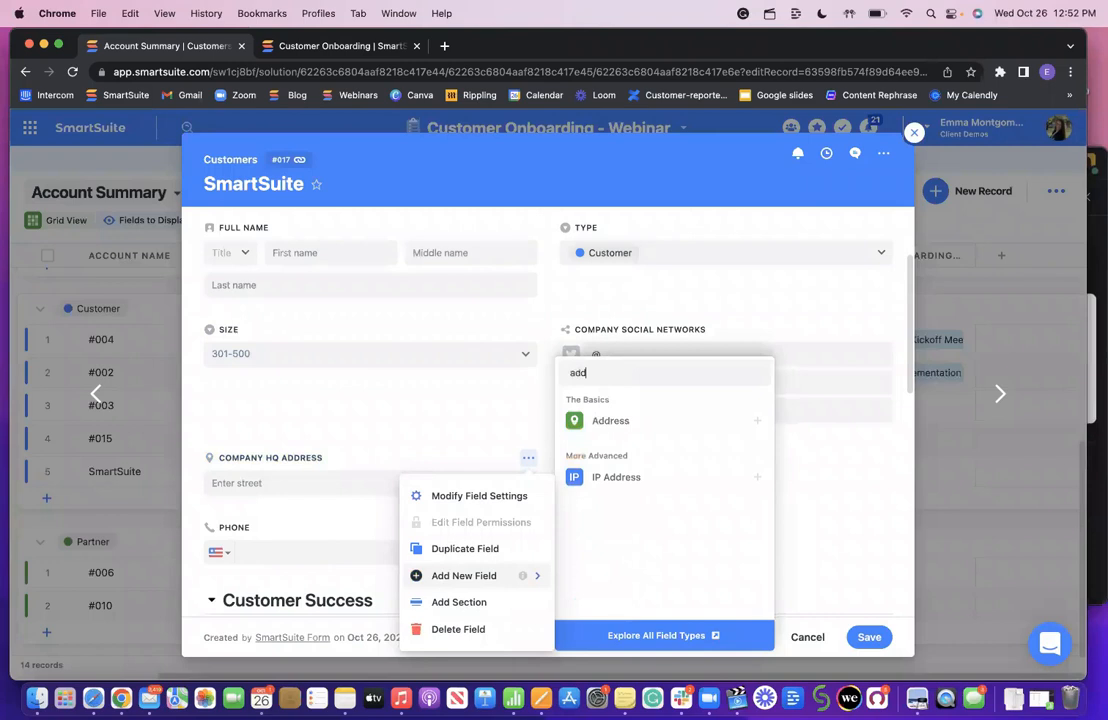
{"action": "left_click", "coordinate": [617, 422]}
{"action": "scroll", "coordinate": [585, 484], "scroll_direction": "down", "scroll_amount": 3}
{"action": "scroll", "coordinate": [580, 484], "scroll_direction": "up", "scroll_amount": 3}
{"action": "scroll", "coordinate": [573, 484], "scroll_direction": "down", "scroll_amount": 3}
{"action": "left_click", "coordinate": [641, 574]}
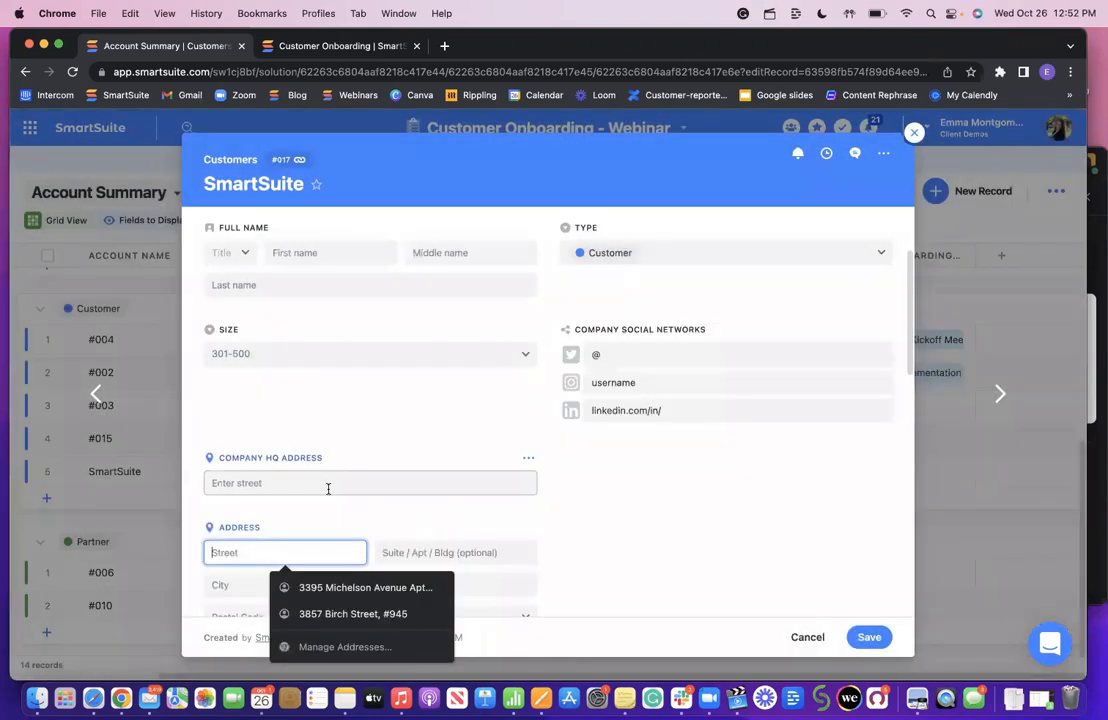
Fill in the Company HQ Address from a suggested saved address and save the SmartSuite record
{"action": "left_click", "coordinate": [326, 485]}
{"action": "left_click", "coordinate": [325, 562]}
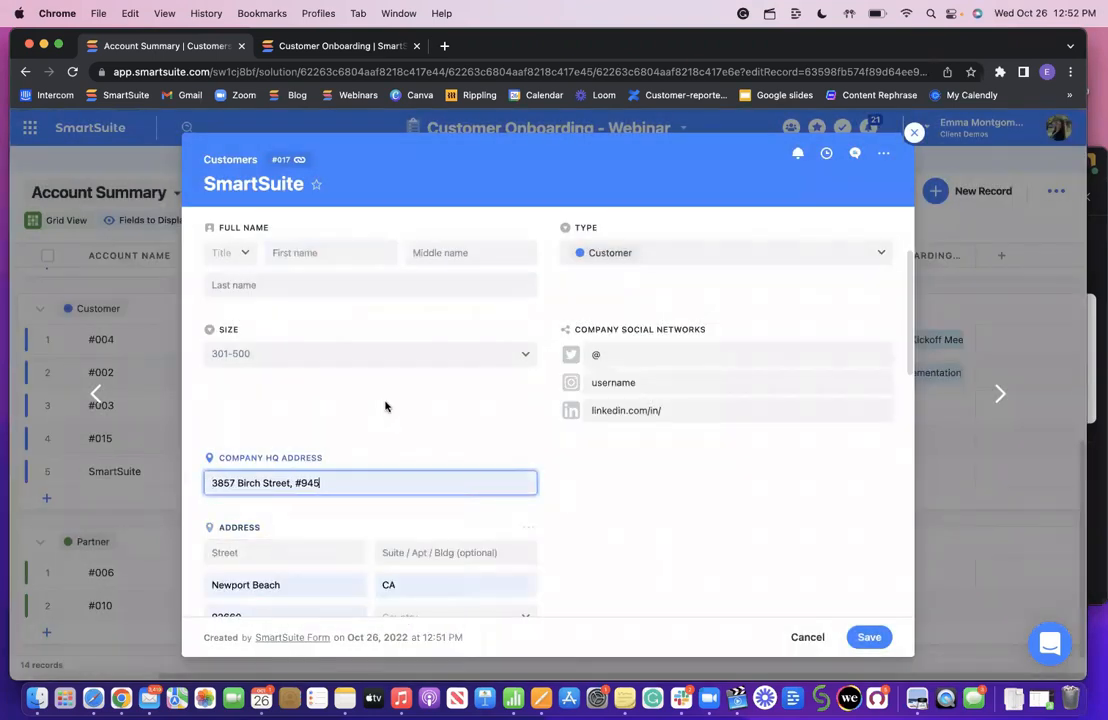
{"action": "left_click", "coordinate": [375, 487]}
{"action": "left_click", "coordinate": [438, 453]}
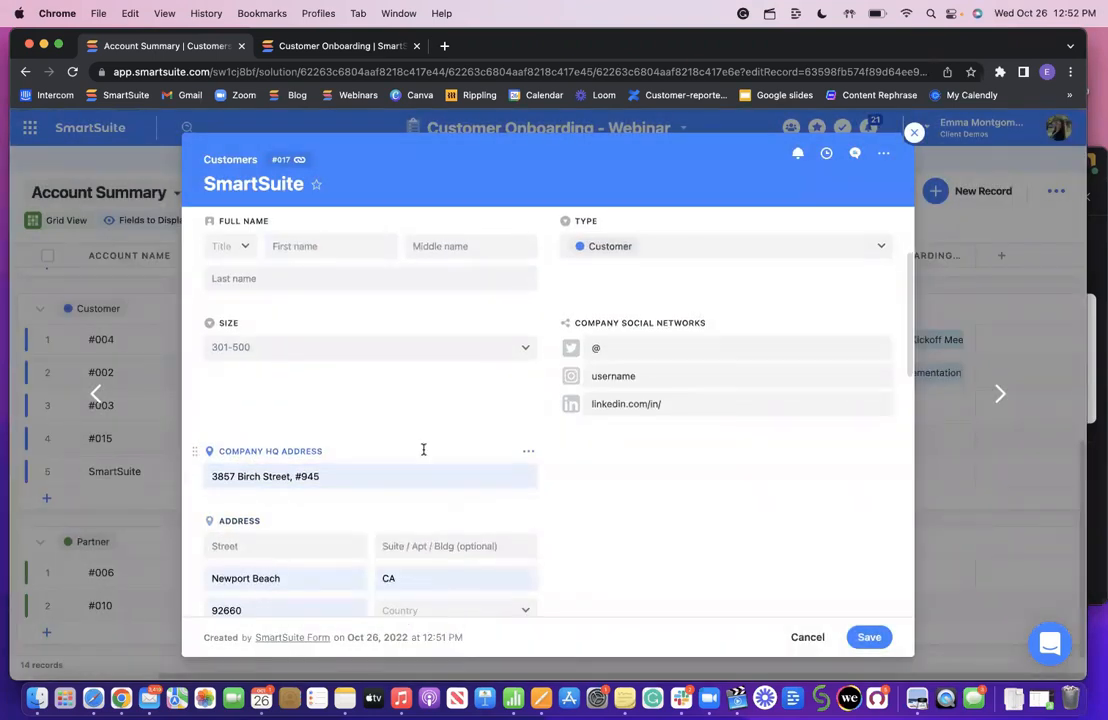
{"action": "scroll", "coordinate": [603, 482], "scroll_direction": "down", "scroll_amount": 1}
{"action": "scroll", "coordinate": [603, 482], "scroll_direction": "up", "scroll_amount": 3}
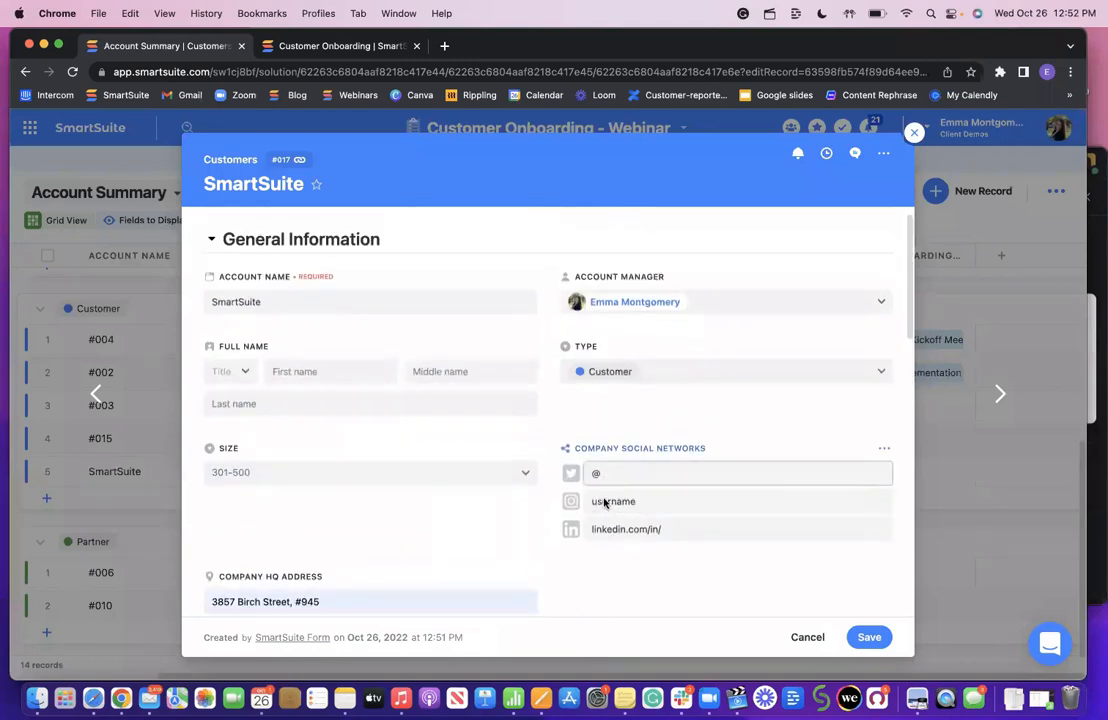
{"action": "left_click", "coordinate": [866, 643]}
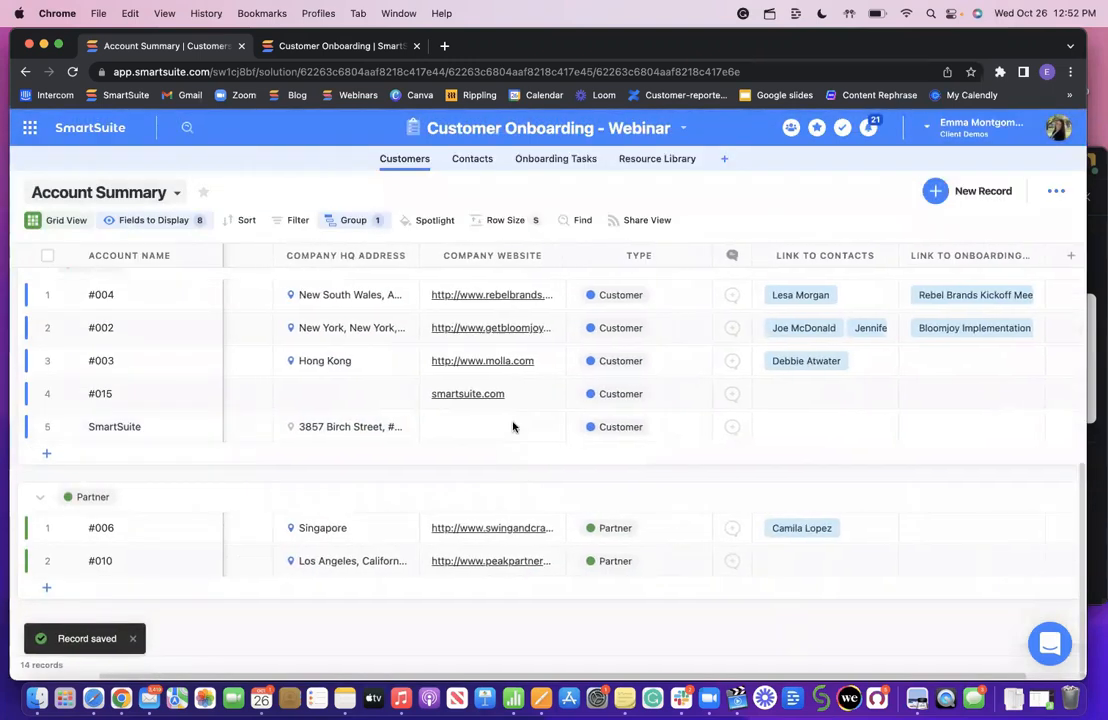
Look over the Account Summary grid's record groups and its linked contacts and onboarding columns
{"action": "scroll", "coordinate": [514, 425], "scroll_direction": "left", "scroll_amount": 2}
{"action": "scroll", "coordinate": [519, 425], "scroll_direction": "up", "scroll_amount": 5}
{"action": "scroll", "coordinate": [519, 426], "scroll_direction": "up", "scroll_amount": 3}
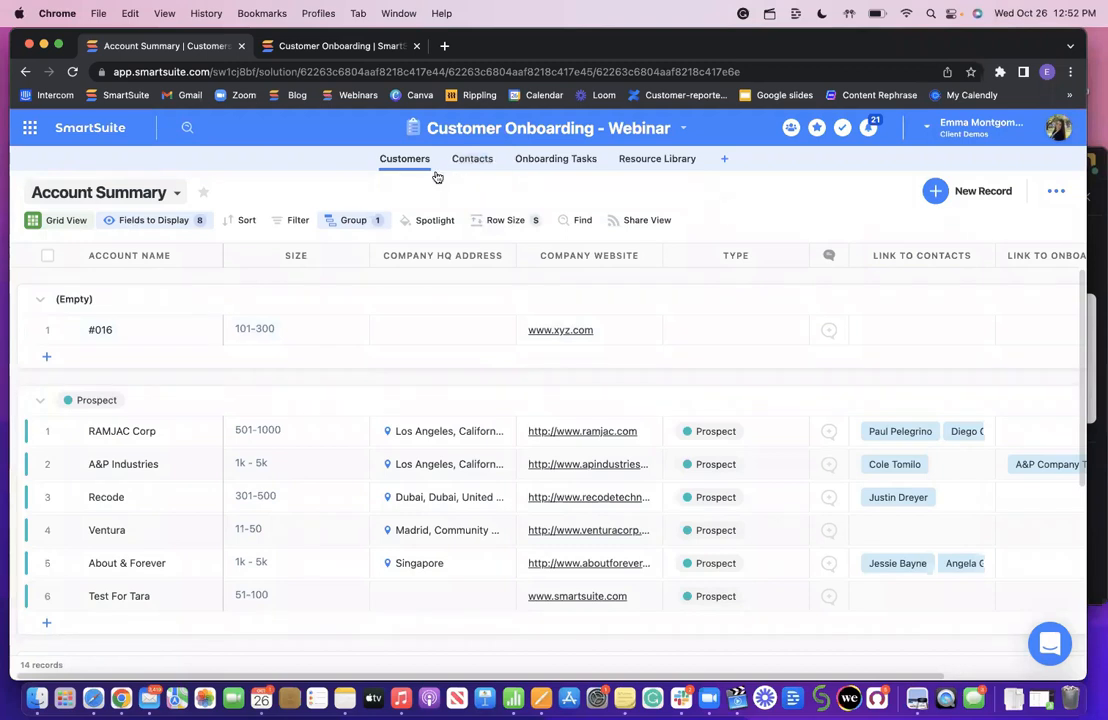
{"action": "scroll", "coordinate": [470, 334], "scroll_direction": "right", "scroll_amount": 2}
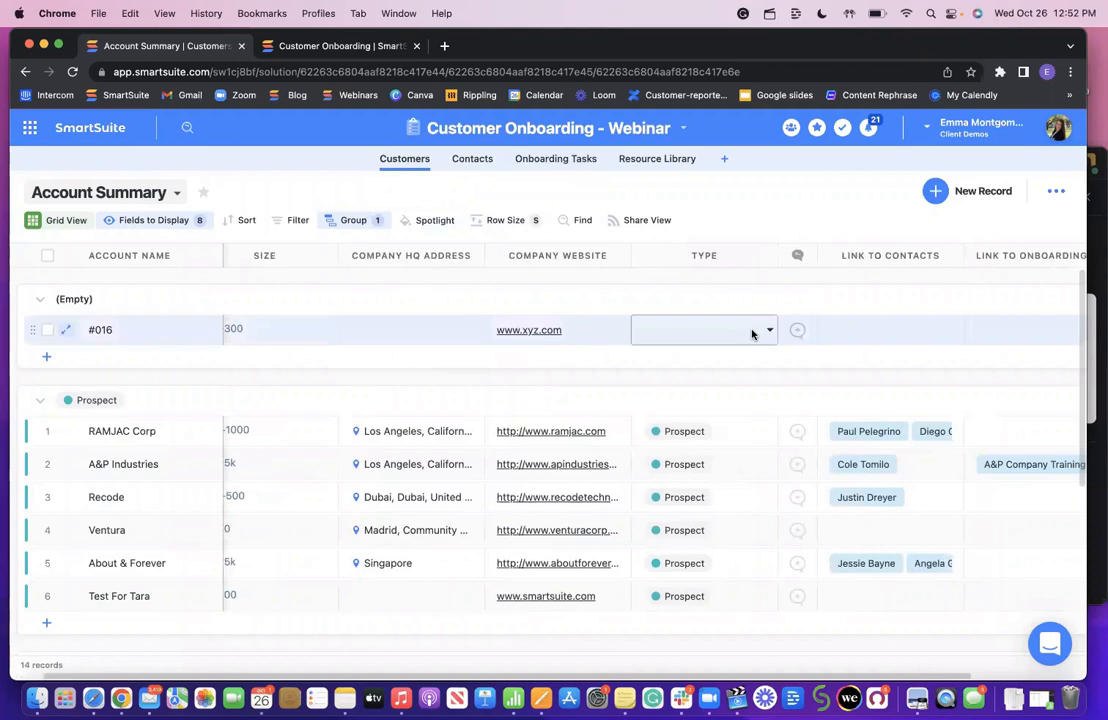
{"action": "scroll", "coordinate": [775, 395], "scroll_direction": "right", "scroll_amount": 3}
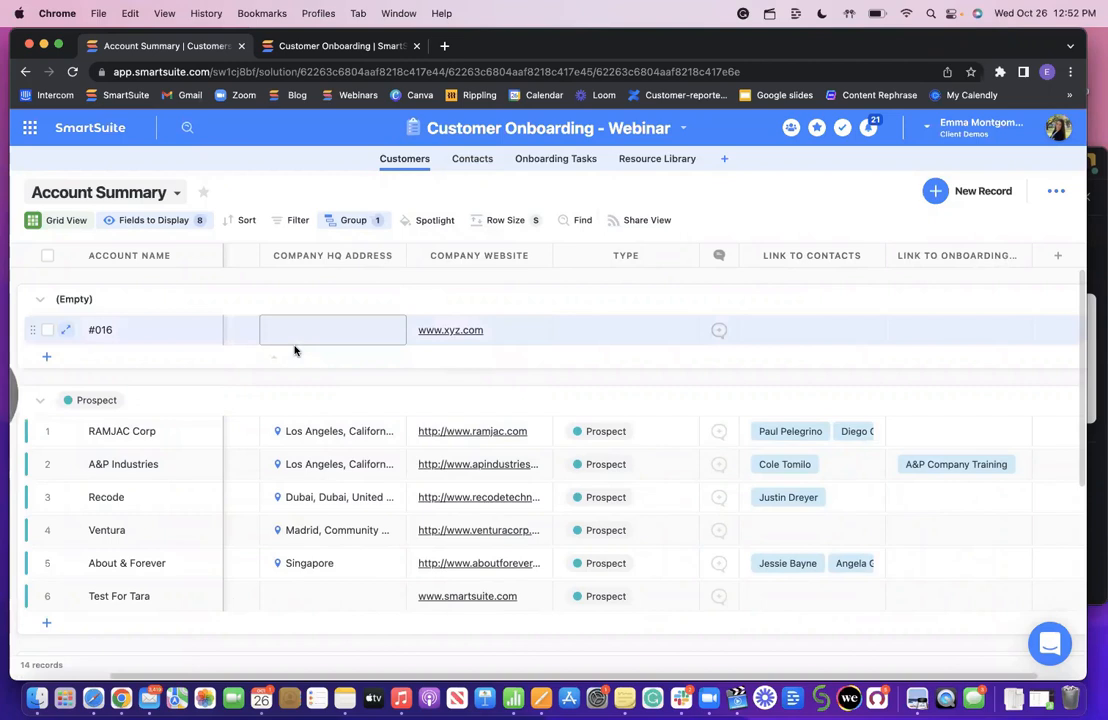
In the Contacts app, add a Linked Record field named "Customers 1" that links to the Customers app
{"action": "left_click", "coordinate": [479, 159]}
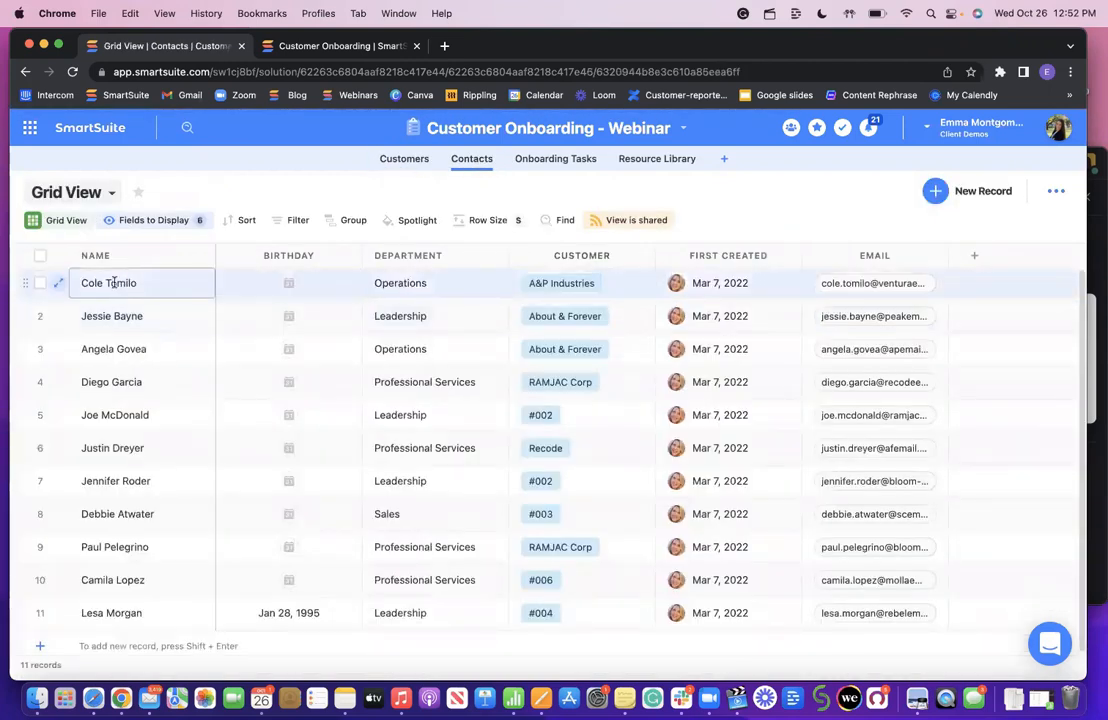
{"action": "left_click", "coordinate": [119, 285]}
{"action": "triple_click", "coordinate": [137, 284]}
{"action": "left_click", "coordinate": [104, 281]}
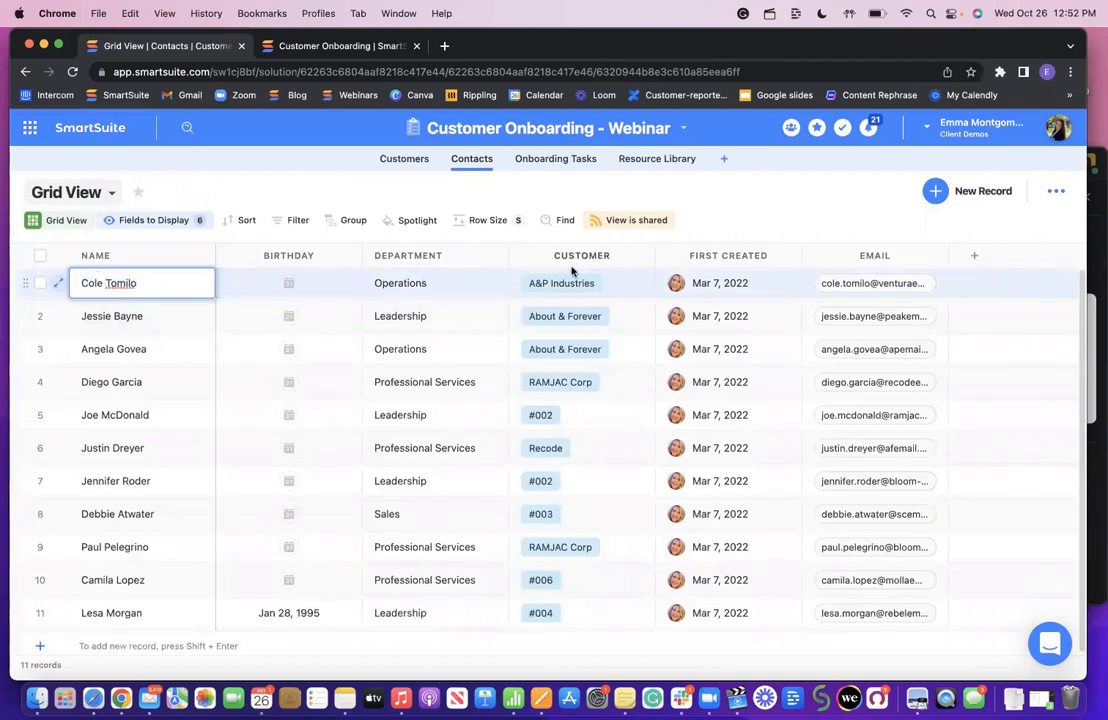
{"action": "left_click", "coordinate": [973, 258]}
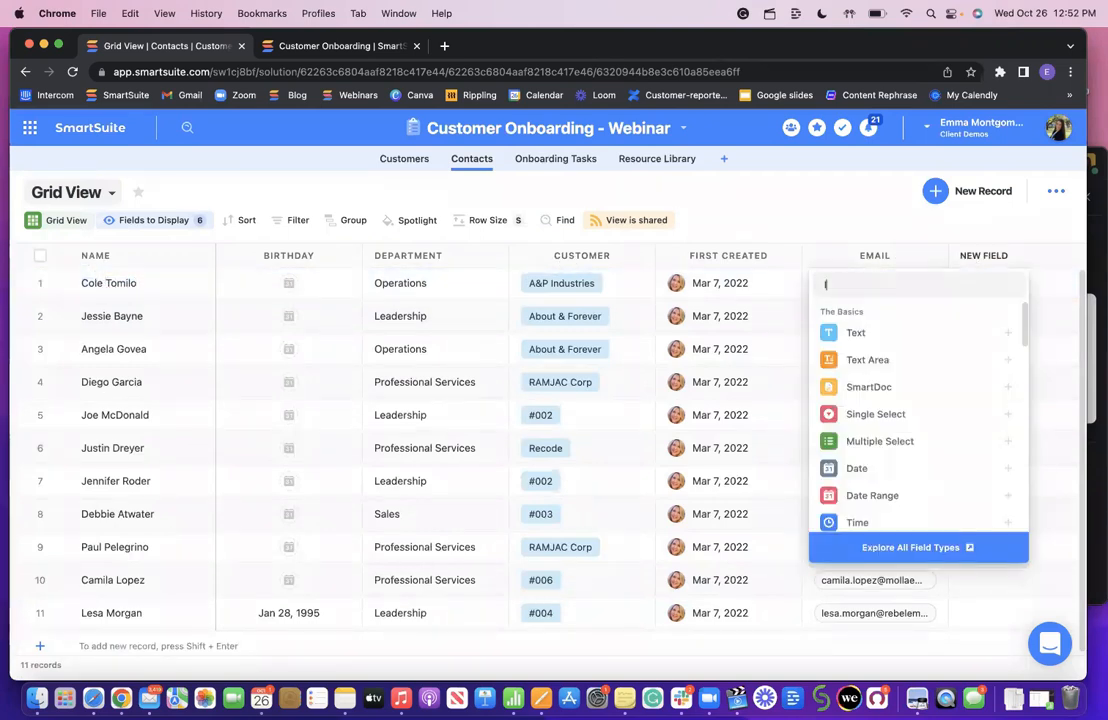
{"action": "left_click", "coordinate": [880, 361]}
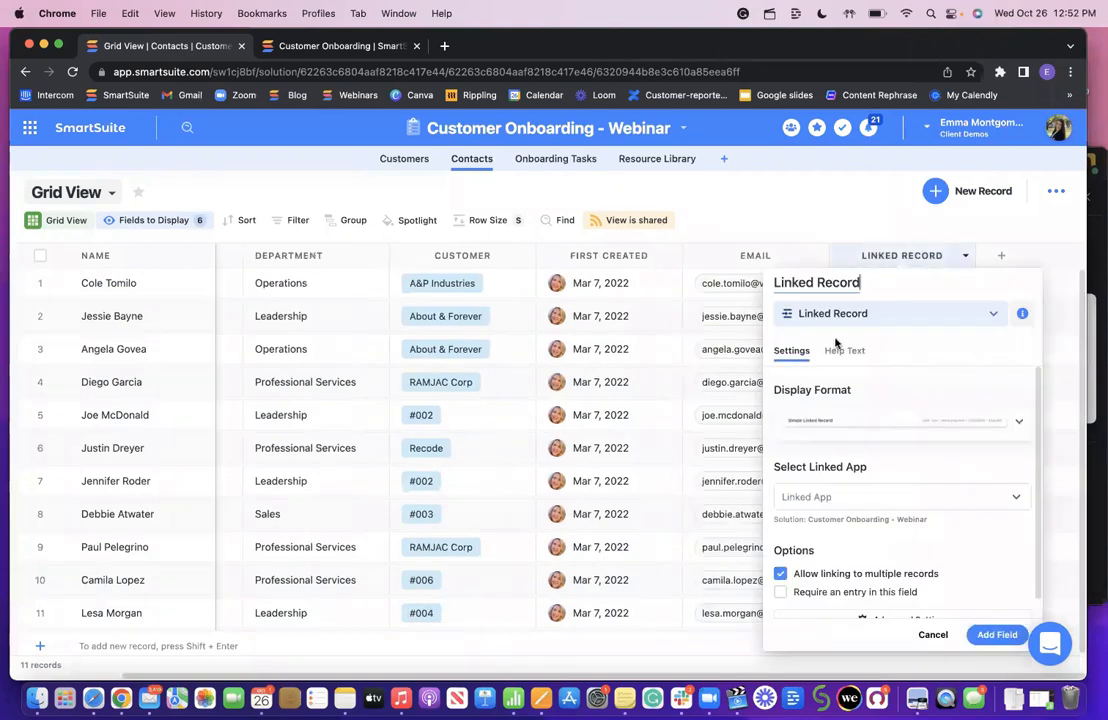
{"action": "left_click", "coordinate": [818, 283]}
{"action": "type", "text": "Custo"}
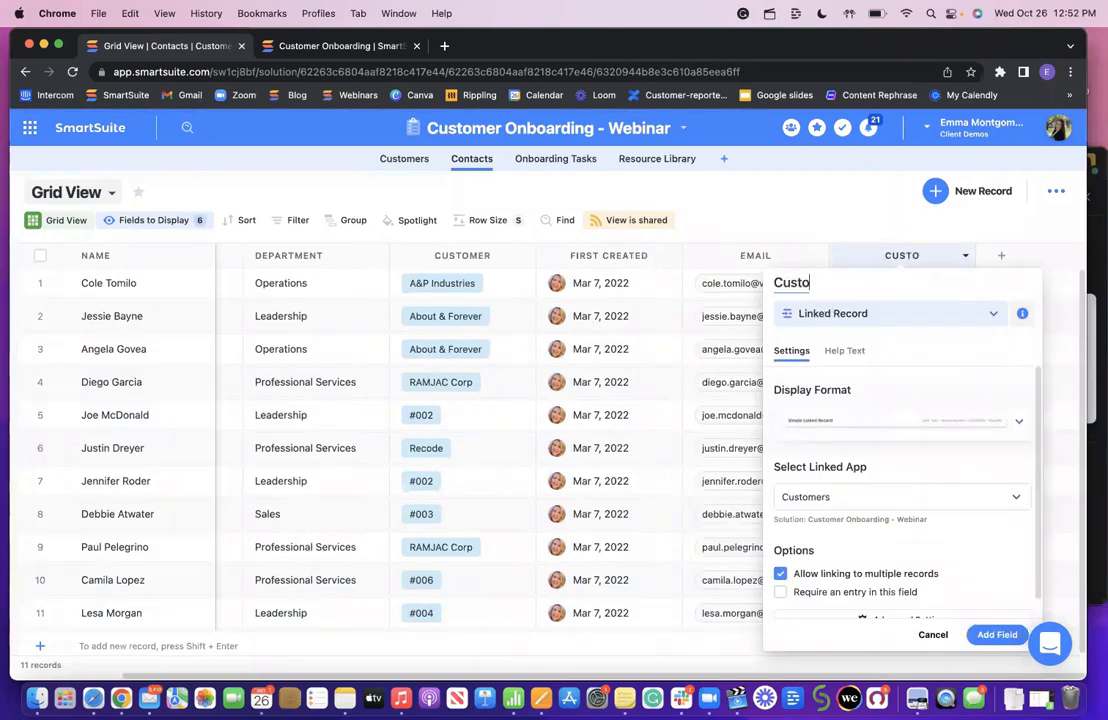
{"action": "type", "text": "mers 1"}
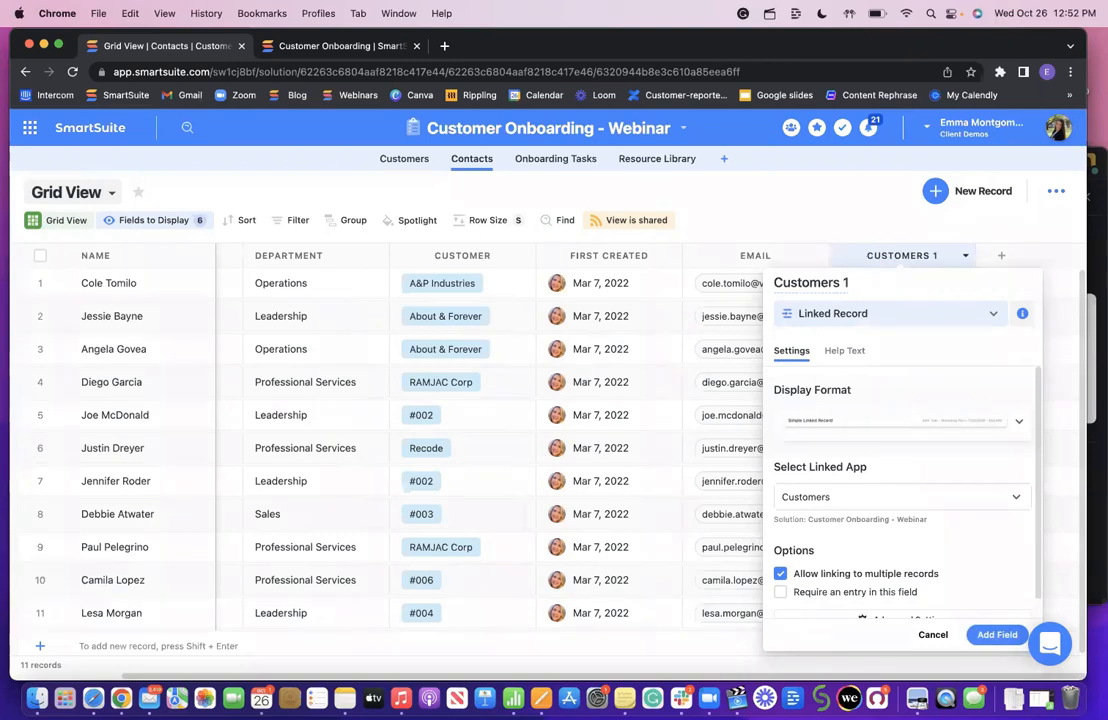
{"action": "left_click", "coordinate": [974, 632]}
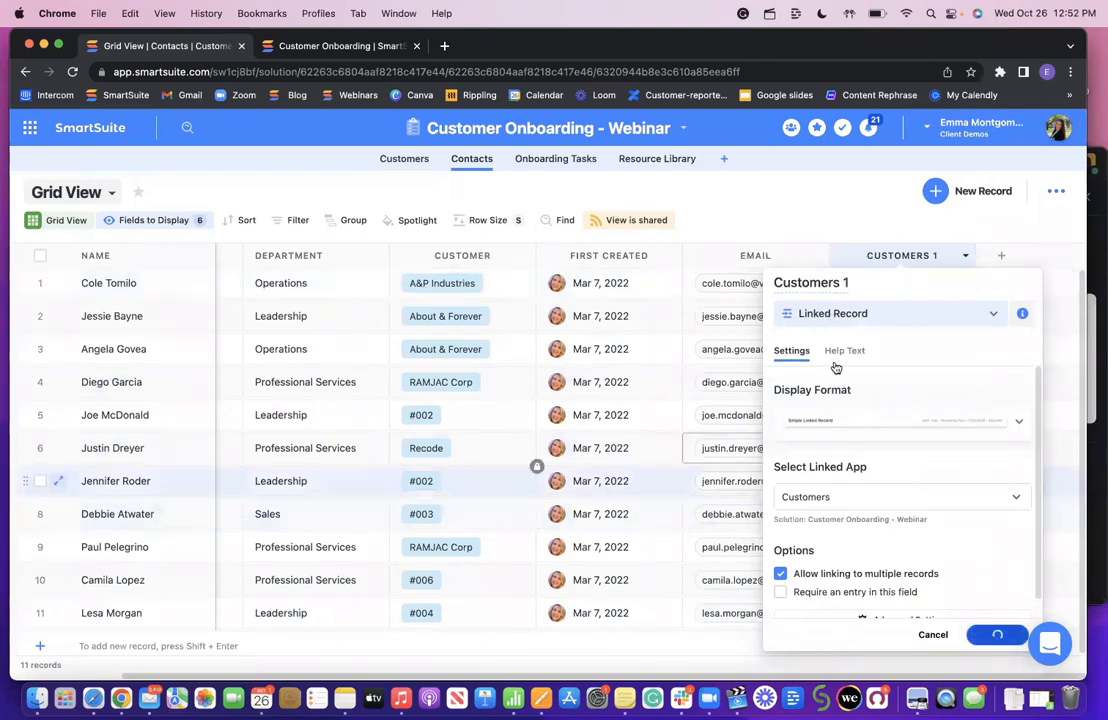
Link the SmartSuite and RAMJAC Corp records to the first contact in the Customers 1 field
{"action": "left_click", "coordinate": [890, 283]}
{"action": "left_click", "coordinate": [890, 281]}
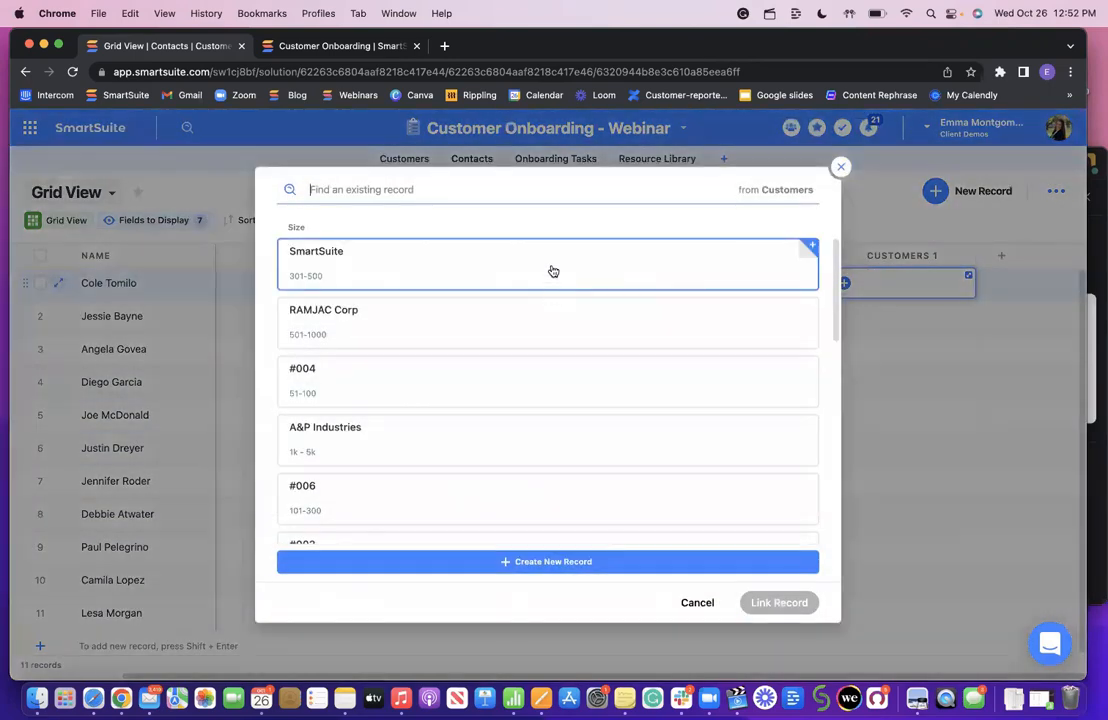
{"action": "left_click", "coordinate": [553, 271]}
{"action": "left_click", "coordinate": [549, 317]}
{"action": "left_click", "coordinate": [556, 396]}
{"action": "left_click", "coordinate": [770, 602]}
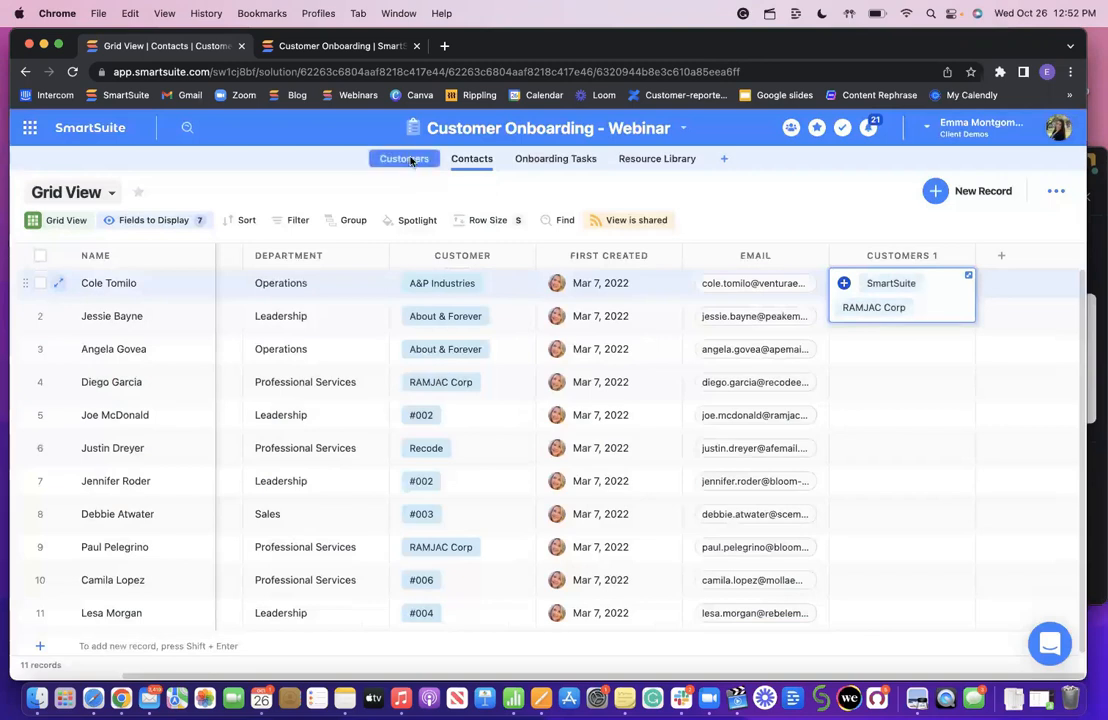
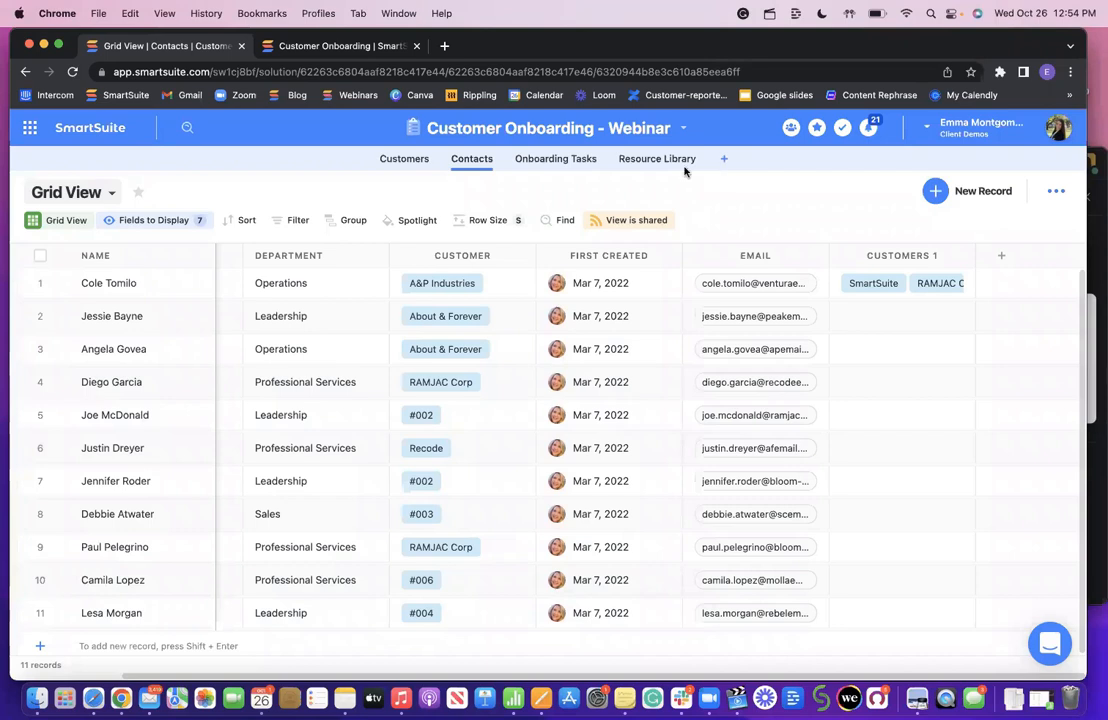
Duplicate the Contacts app with its records included, naming the duplicate "Contacts copy"
{"action": "left_click", "coordinate": [496, 159]}
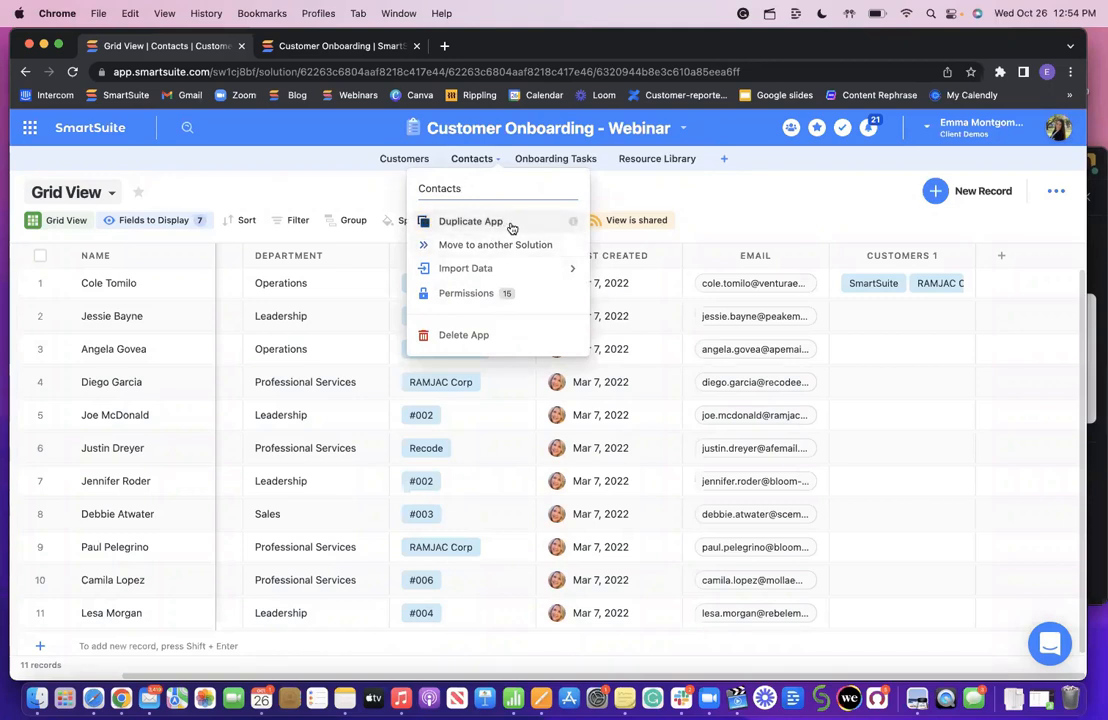
{"action": "left_click", "coordinate": [671, 190]}
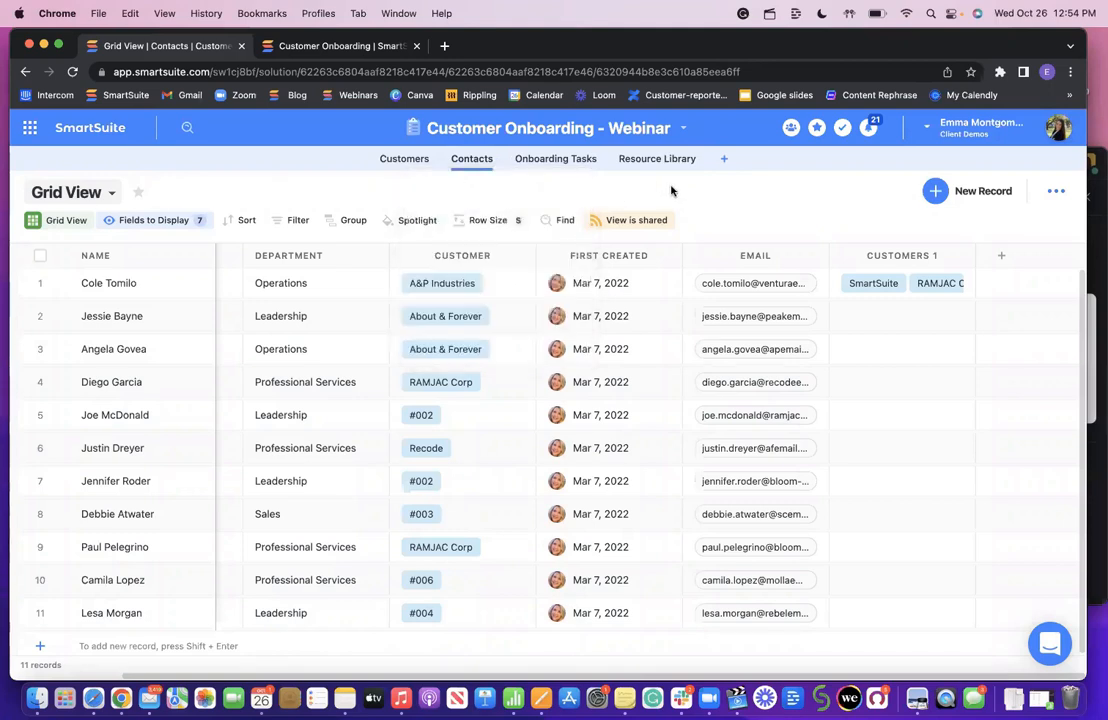
{"action": "left_click", "coordinate": [495, 160]}
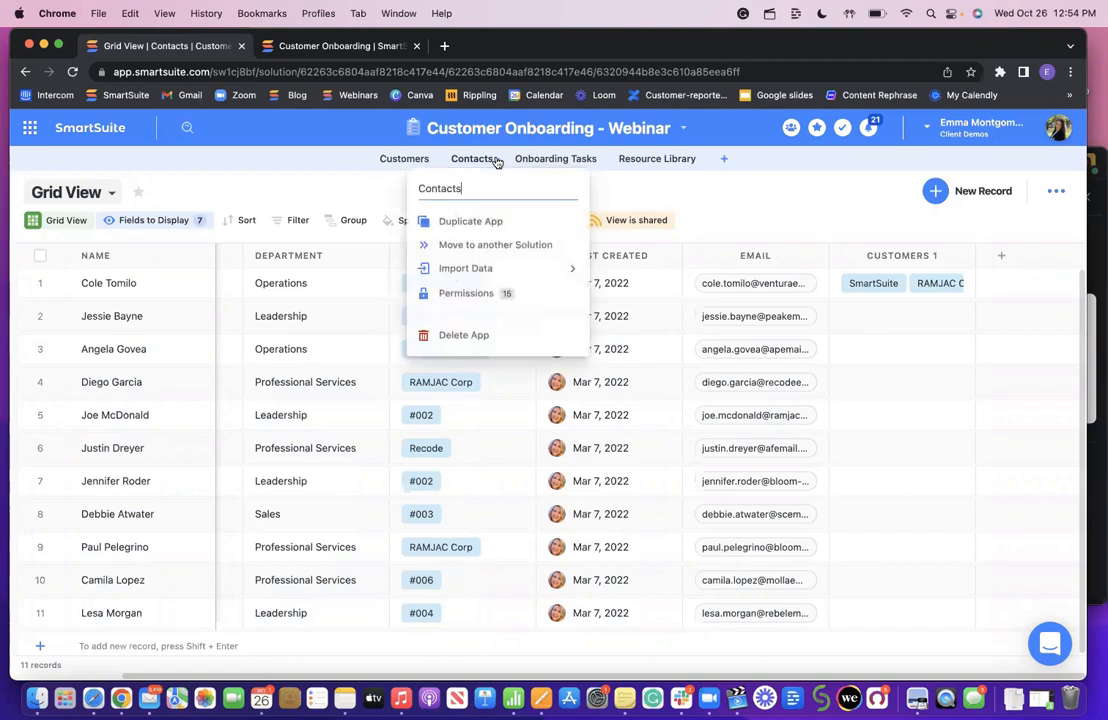
{"action": "left_click", "coordinate": [476, 221]}
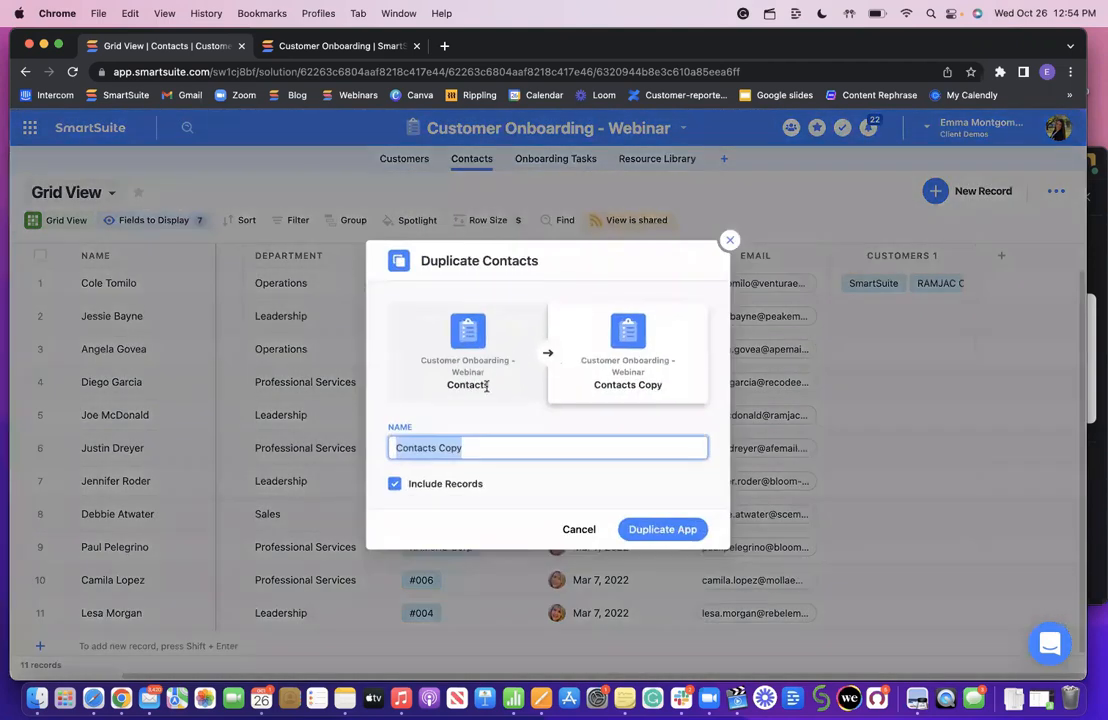
{"action": "left_click_drag", "start_coordinate": [477, 449], "coordinate": [441, 449]}
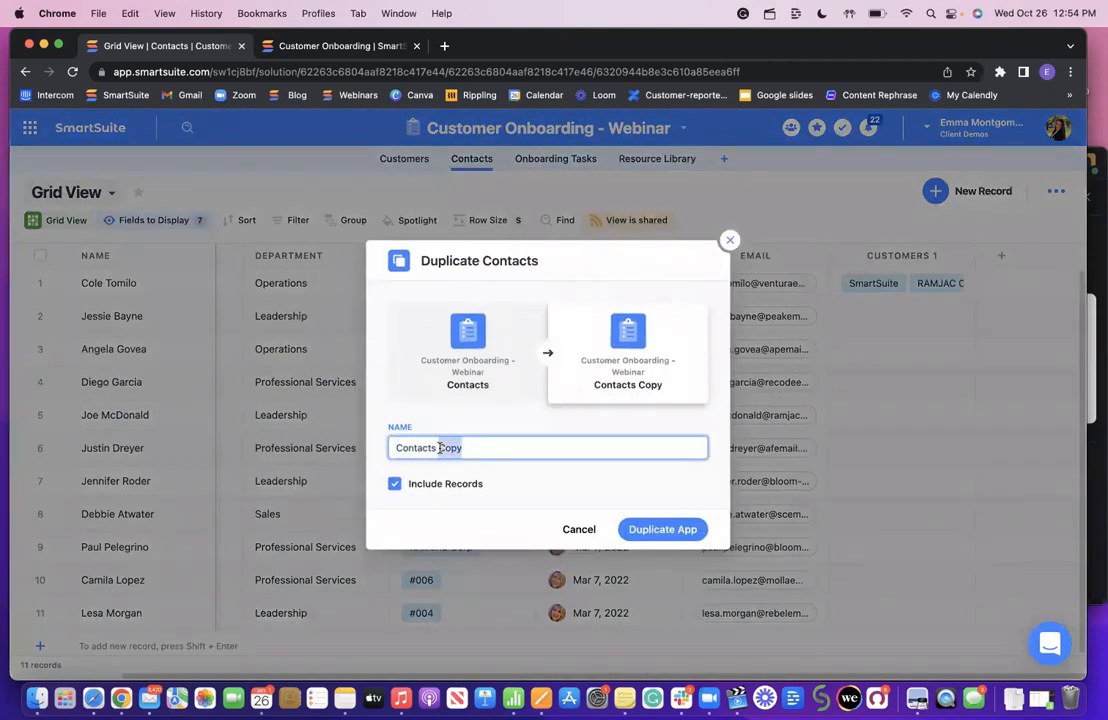
{"action": "key", "text": "BackSpace"}
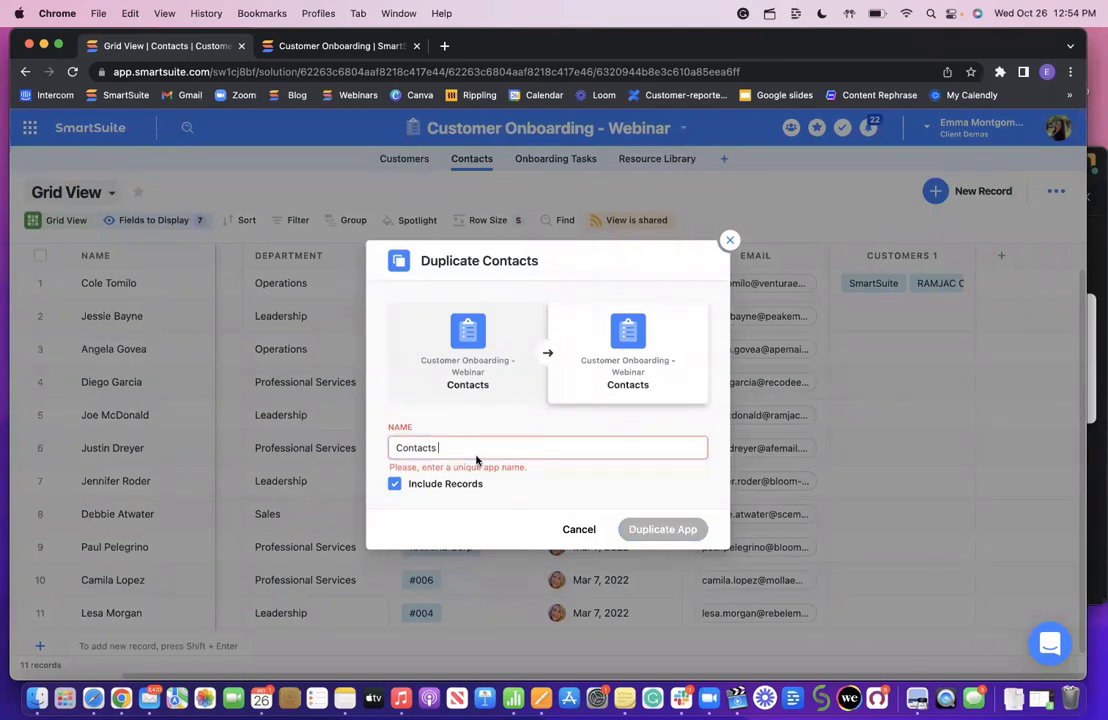
{"action": "type", "text": "copy"}
{"action": "left_click", "coordinate": [636, 527]}
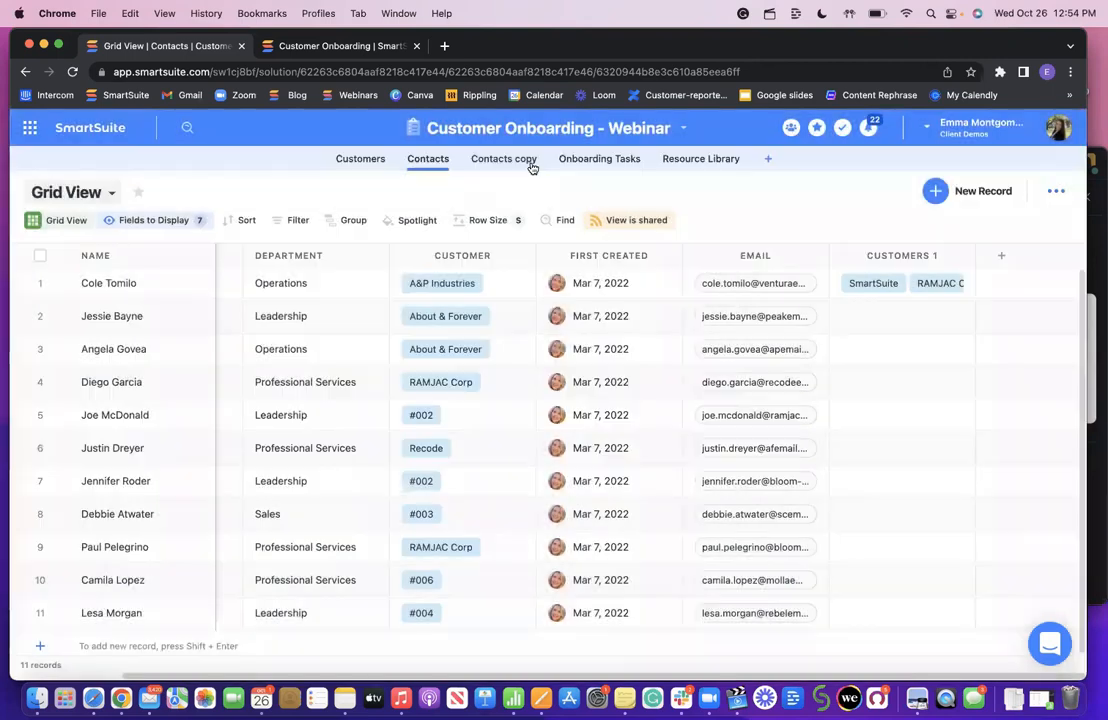
Move the Contacts copy app from Customer Onboarding - Webinar to the Sales CRM solution
{"action": "left_click", "coordinate": [530, 163]}
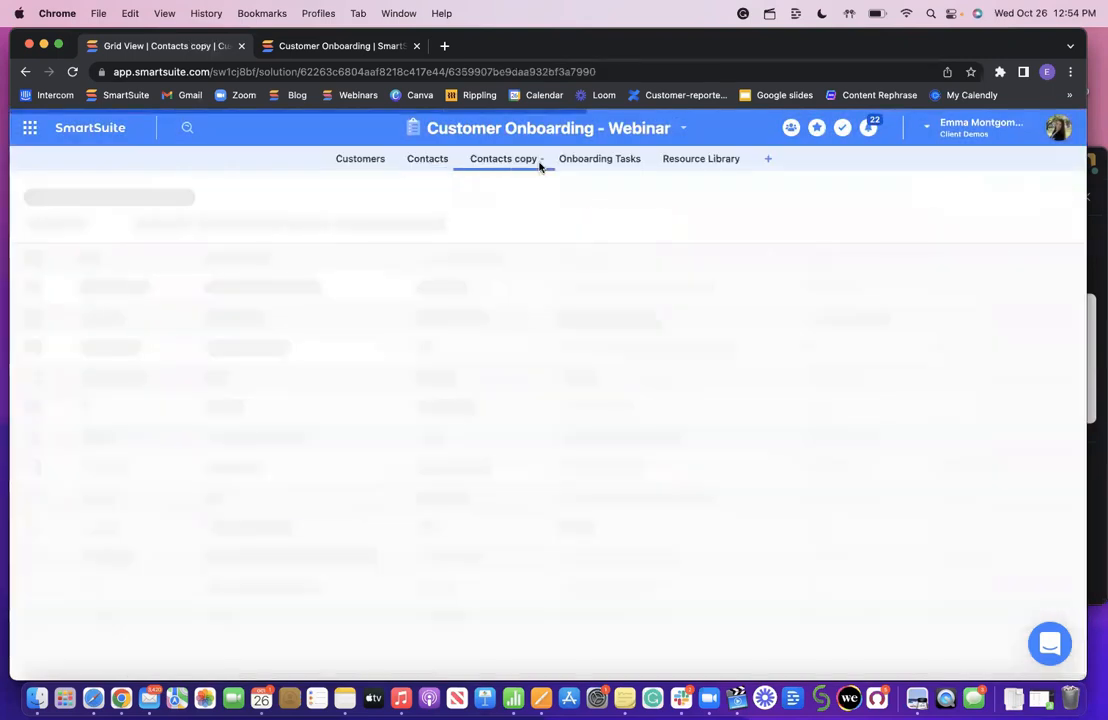
{"action": "left_click", "coordinate": [538, 164]}
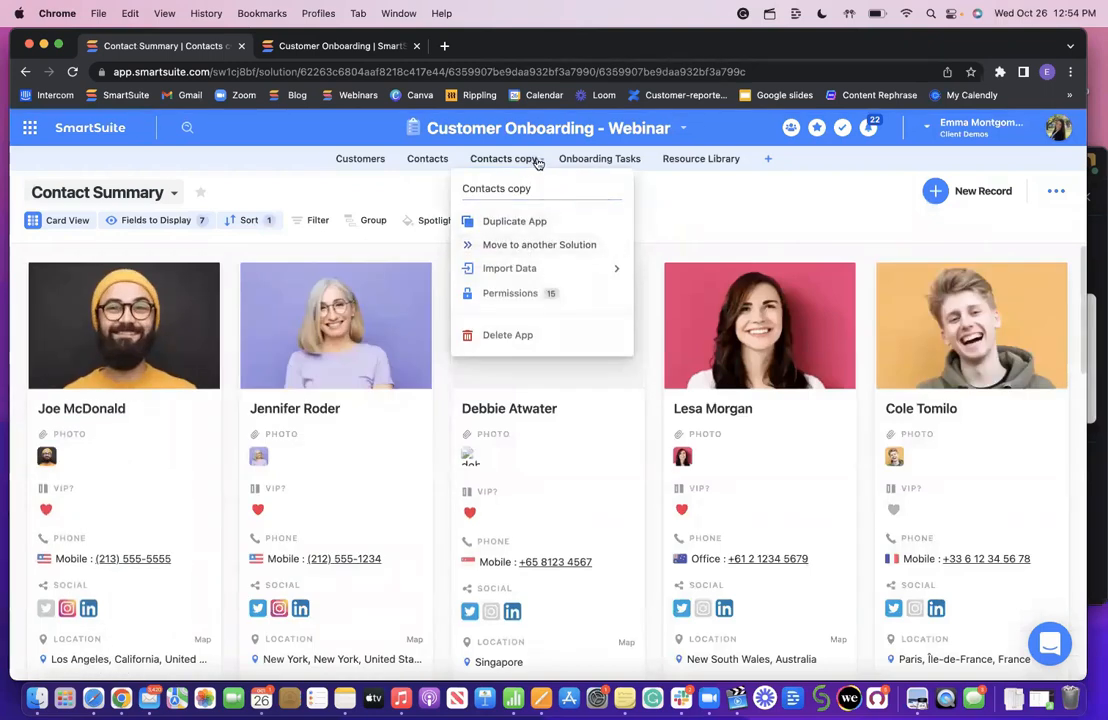
{"action": "left_click", "coordinate": [538, 163]}
{"action": "double_click", "coordinate": [538, 161]}
{"action": "left_click", "coordinate": [573, 184]}
{"action": "left_click", "coordinate": [535, 161]}
{"action": "left_click", "coordinate": [537, 245]}
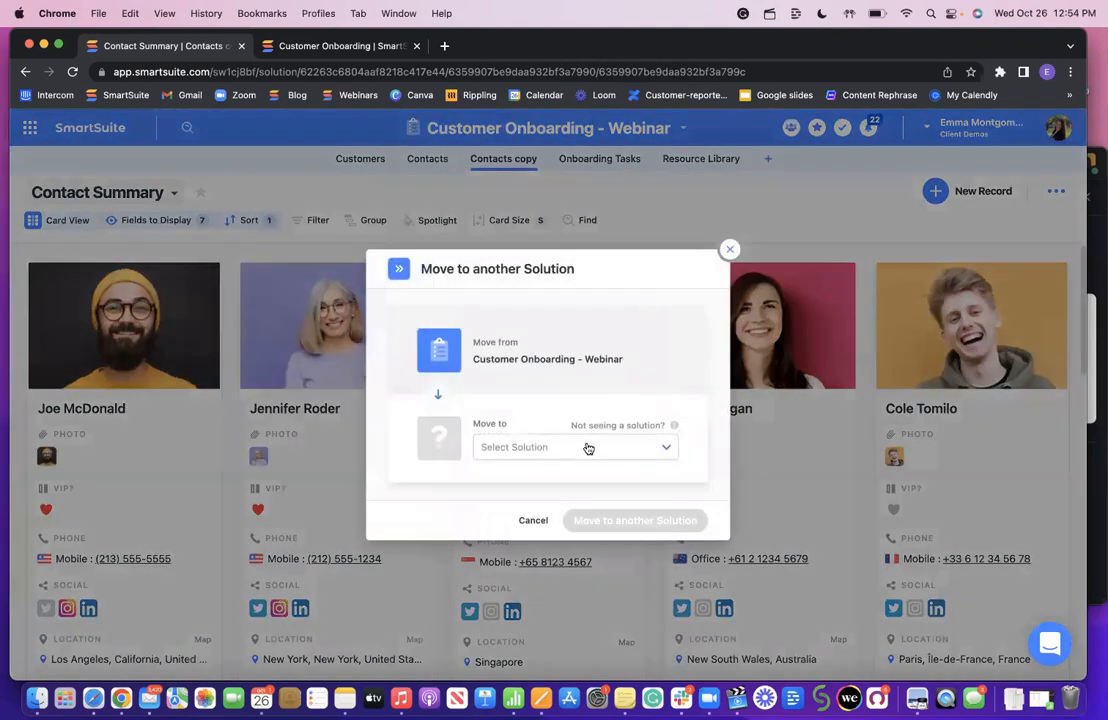
{"action": "left_click", "coordinate": [588, 448]}
{"action": "scroll", "coordinate": [586, 502], "scroll_direction": "down", "scroll_amount": 3}
{"action": "type", "text": "sales"}
{"action": "left_click", "coordinate": [578, 510]}
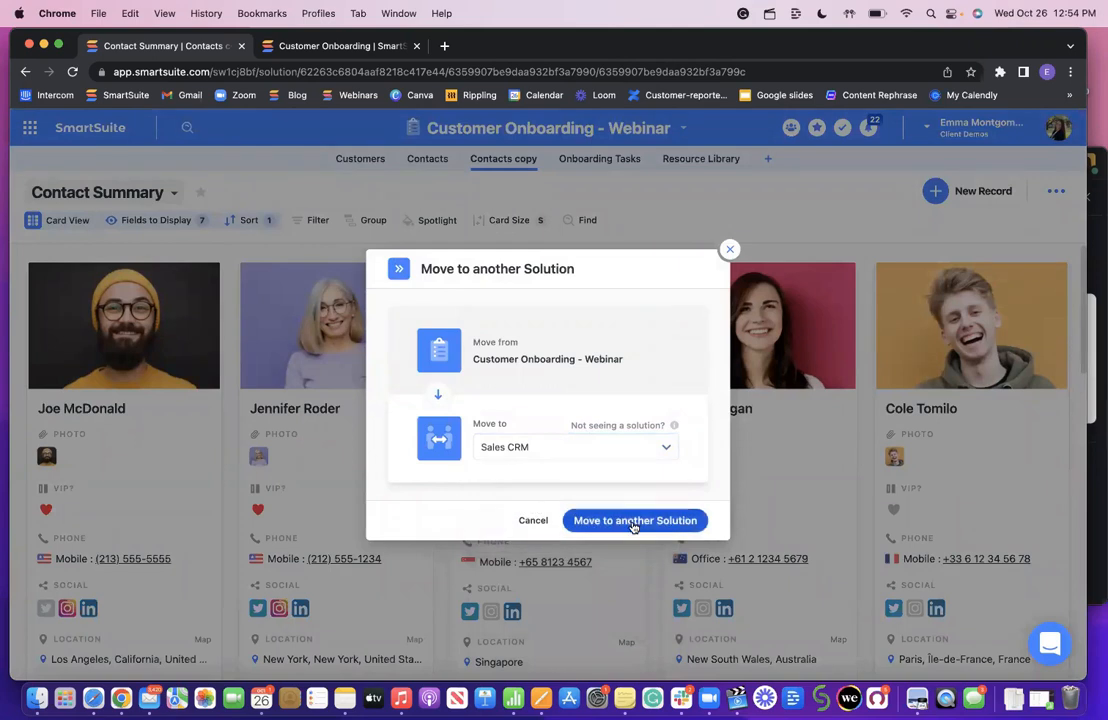
{"action": "left_click", "coordinate": [633, 521]}
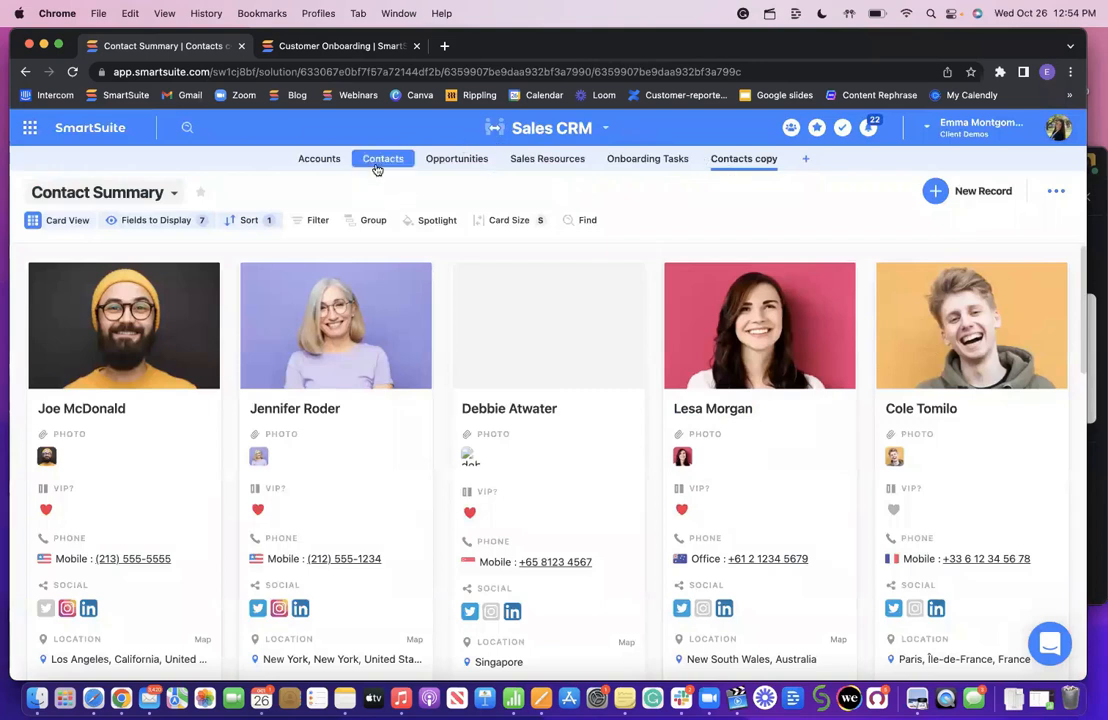
Switch the Contacts copy app to its Grid View and look over the customer, creation date, email and Customers 1 columns
{"action": "left_click", "coordinate": [780, 162]}
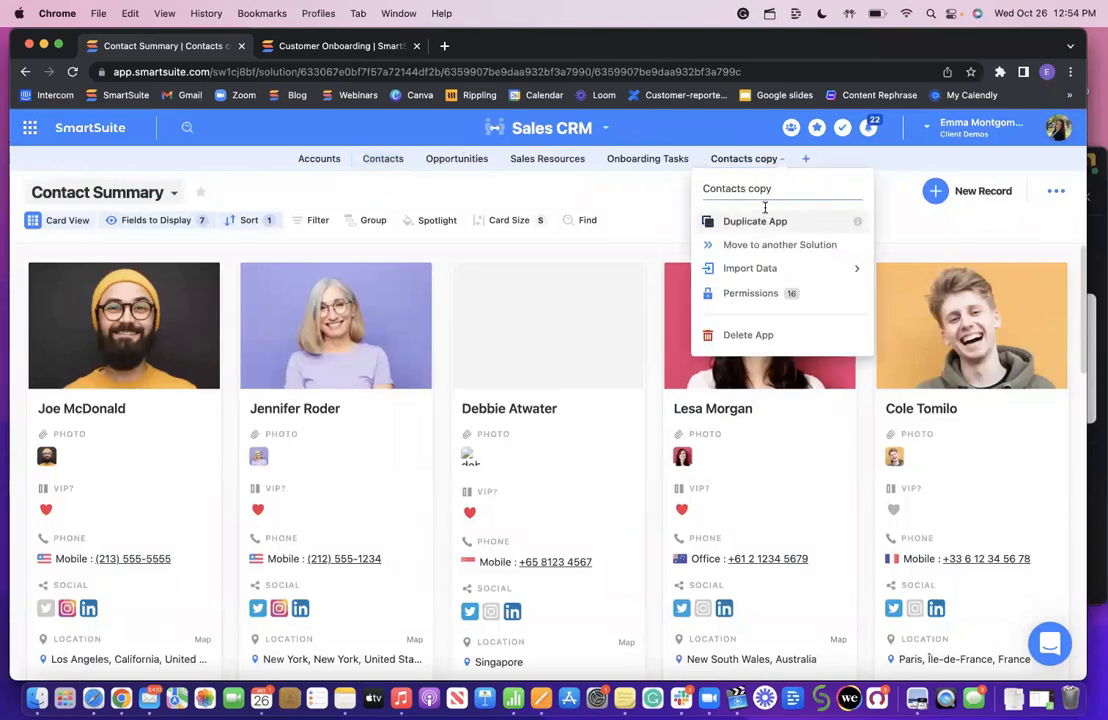
{"action": "left_click", "coordinate": [766, 162]}
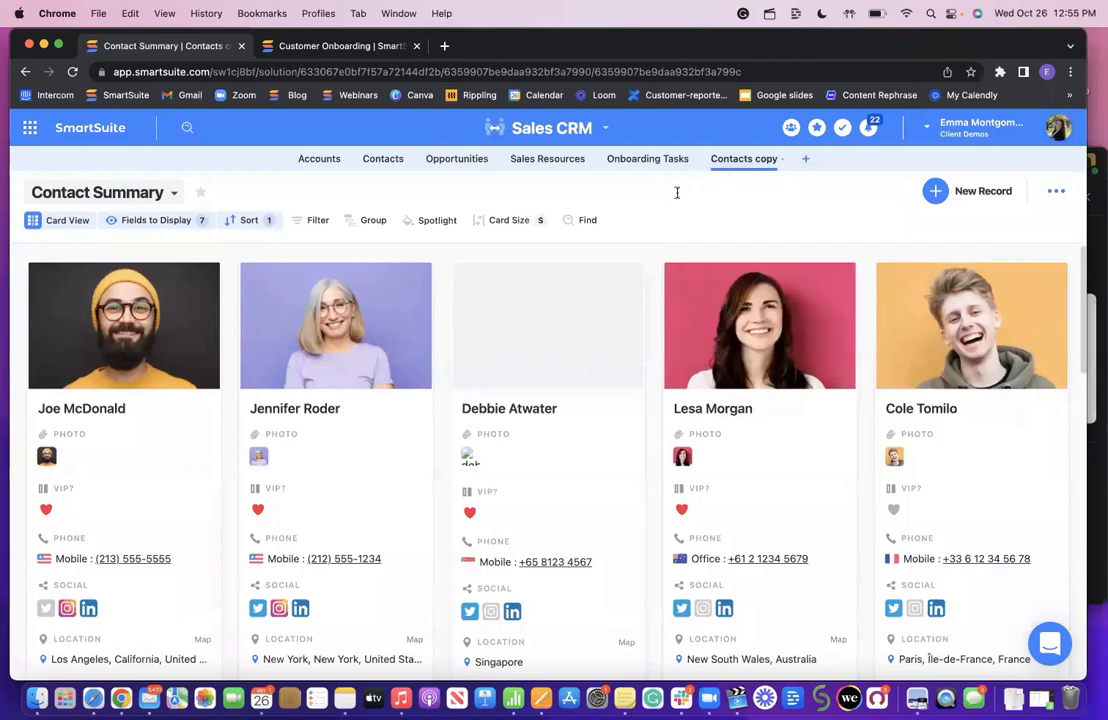
{"action": "left_click", "coordinate": [174, 192]}
{"action": "left_click", "coordinate": [146, 446]}
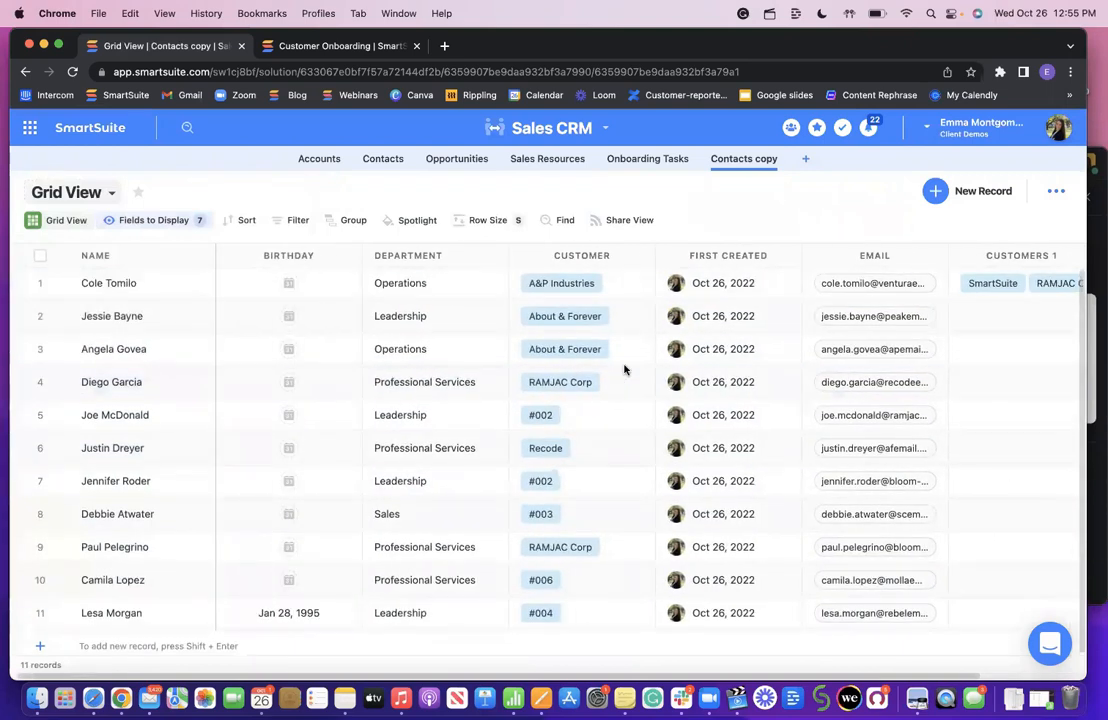
{"action": "scroll", "coordinate": [624, 370], "scroll_direction": "right", "scroll_amount": 2}
{"action": "scroll", "coordinate": [624, 370], "scroll_direction": "left", "scroll_amount": 2}
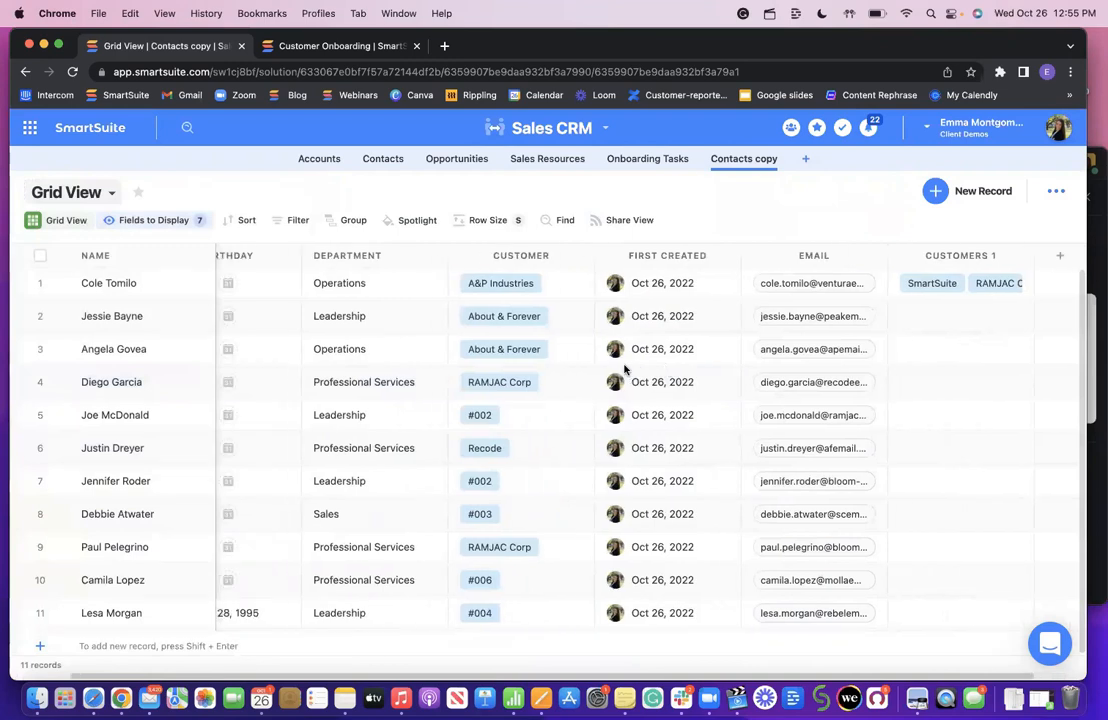
{"action": "scroll", "coordinate": [624, 370], "scroll_direction": "down", "scroll_amount": 1}
{"action": "scroll", "coordinate": [624, 370], "scroll_direction": "up", "scroll_amount": 1}
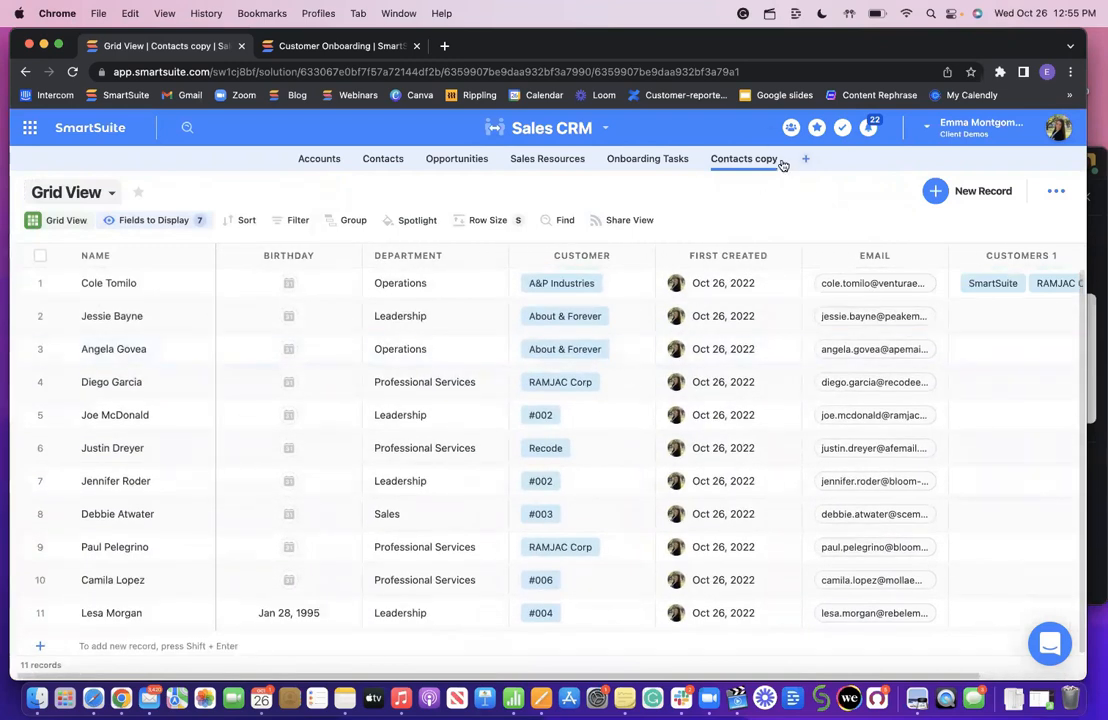
Open the field settings of the % Complete formula in the Projects app of Project Management - Webinar
{"action": "left_click", "coordinate": [28, 130]}
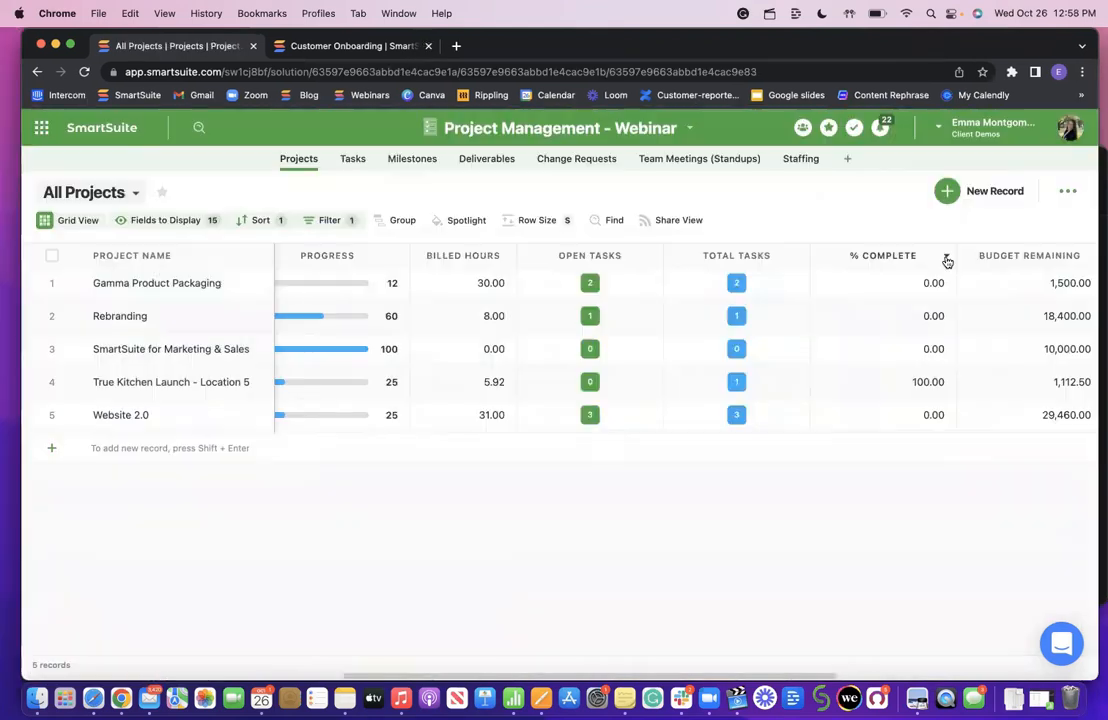
{"action": "left_click", "coordinate": [946, 256]}
{"action": "left_click", "coordinate": [947, 258]}
{"action": "left_click", "coordinate": [884, 396]}
{"action": "scroll", "coordinate": [935, 304], "scroll_direction": "left", "scroll_amount": 2}
{"action": "left_click", "coordinate": [958, 387]}
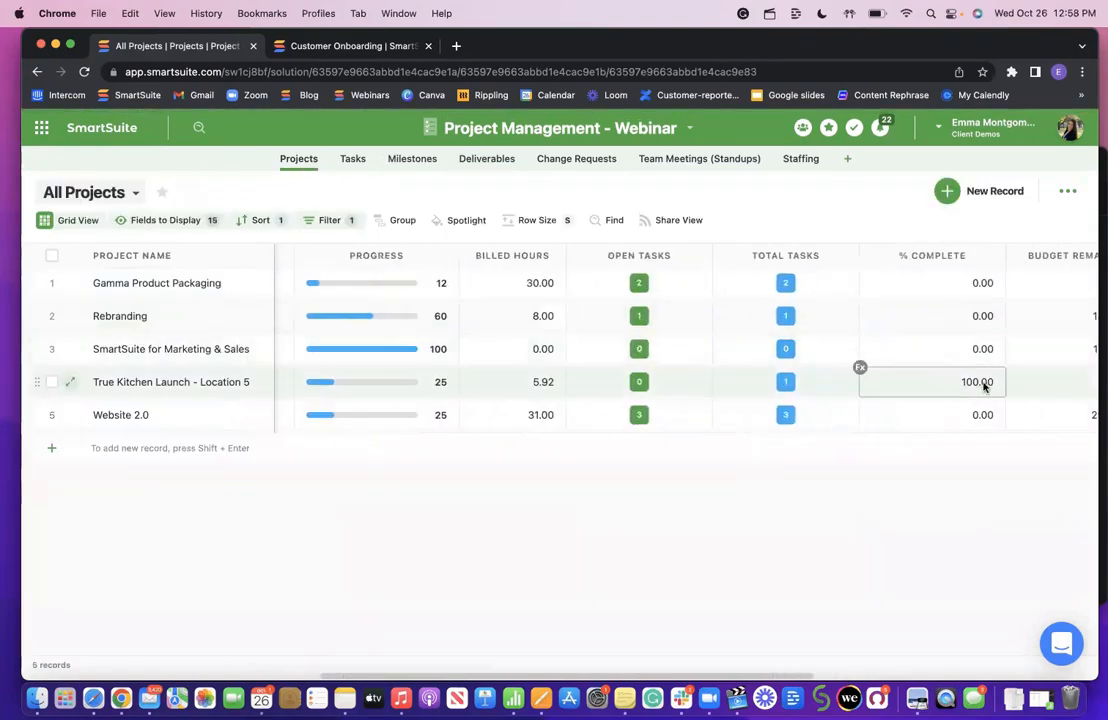
{"action": "left_click", "coordinate": [996, 256]}
{"action": "left_click", "coordinate": [884, 471]}
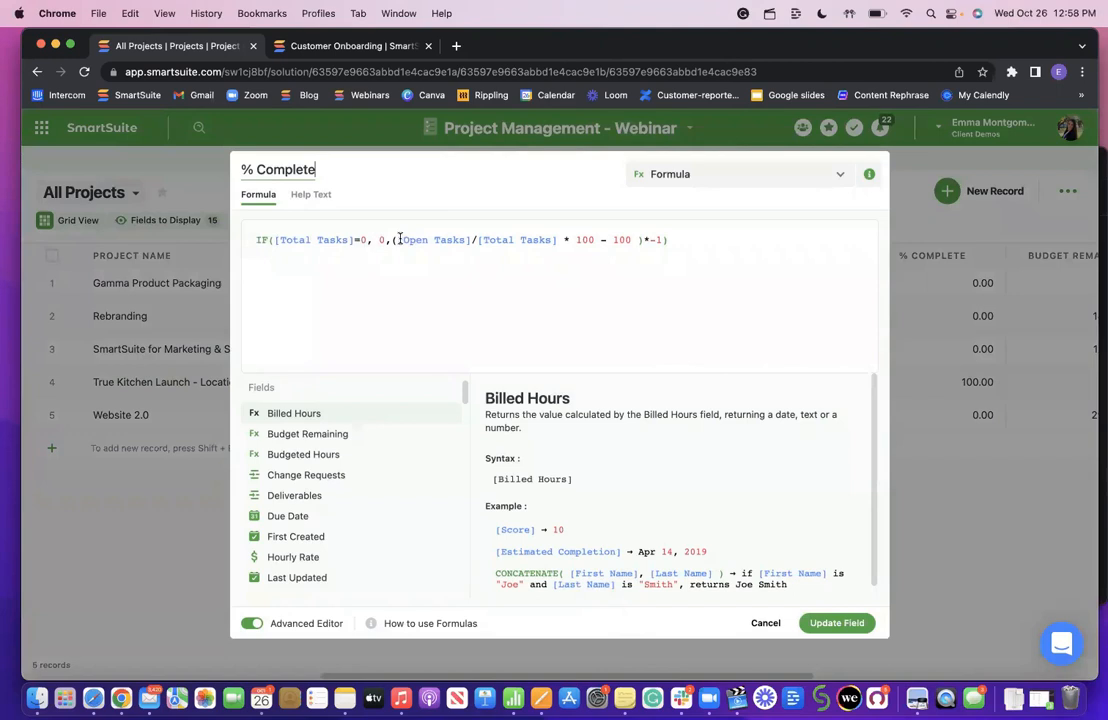
Examine the Open Tasks and Total Tasks division in the % Complete formula and close the editor by updating the field
{"action": "left_click_drag", "start_coordinate": [399, 240], "coordinate": [463, 240]}
{"action": "left_click", "coordinate": [464, 252]}
{"action": "type", "text": "/"}
{"action": "left_click_drag", "start_coordinate": [562, 240], "coordinate": [474, 241]}
{"action": "left_click", "coordinate": [584, 267]}
{"action": "left_click", "coordinate": [854, 622]}
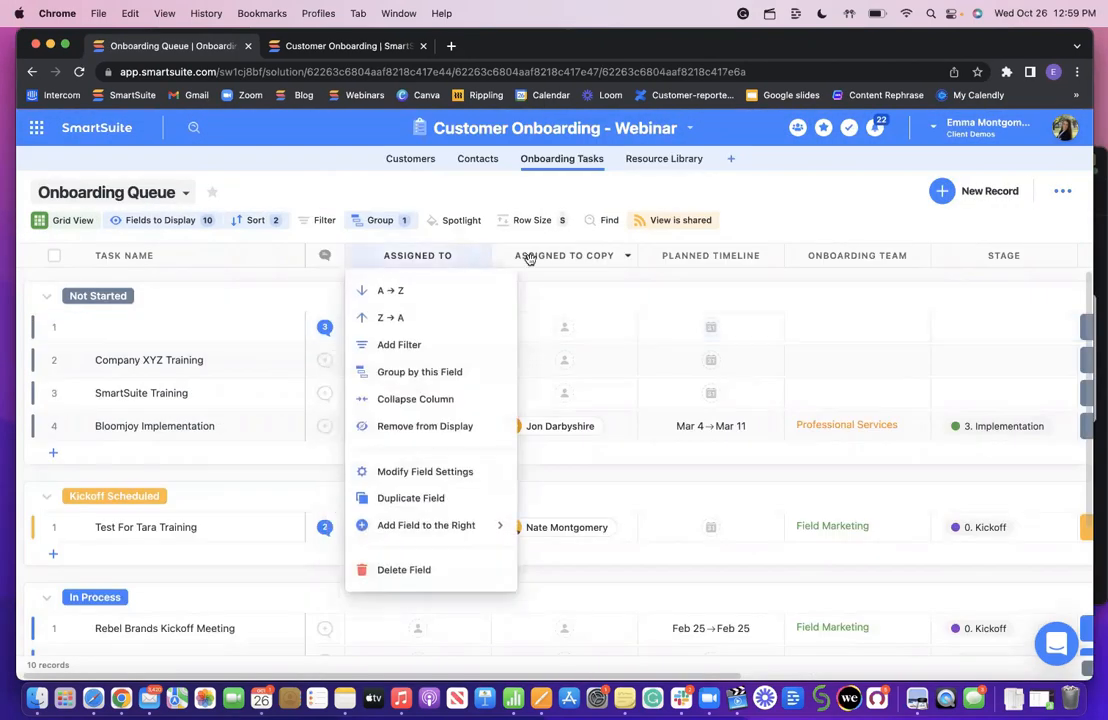
Remove the Status grouping from the Onboarding Queue view and place the Status column directly after Assigned To
{"action": "left_click", "coordinate": [527, 257]}
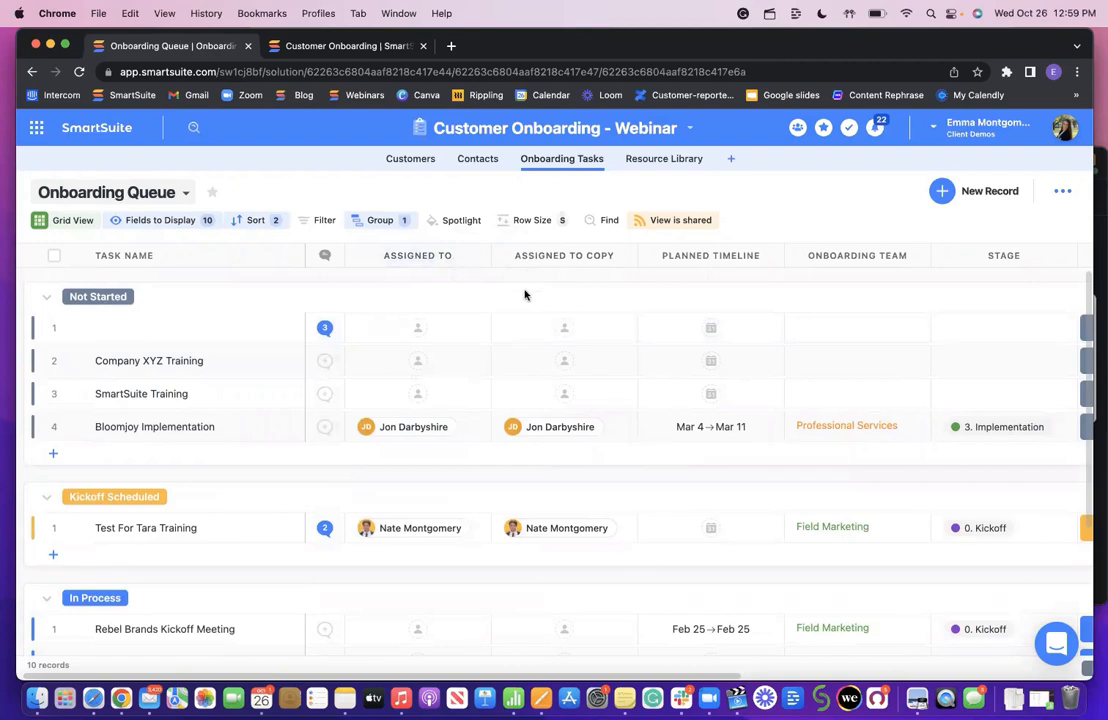
{"action": "left_click", "coordinate": [605, 158]}
{"action": "left_click", "coordinate": [53, 328]}
{"action": "left_click", "coordinate": [55, 328]}
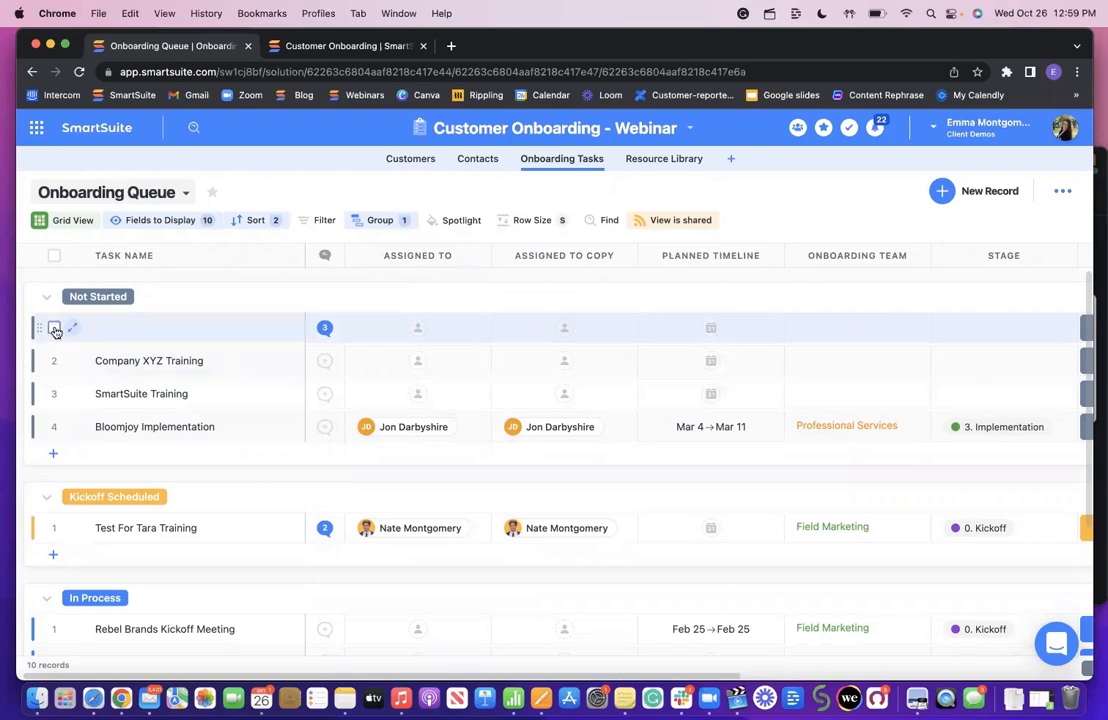
{"action": "scroll", "coordinate": [132, 416], "scroll_direction": "down", "scroll_amount": 1}
{"action": "left_click", "coordinate": [380, 220]}
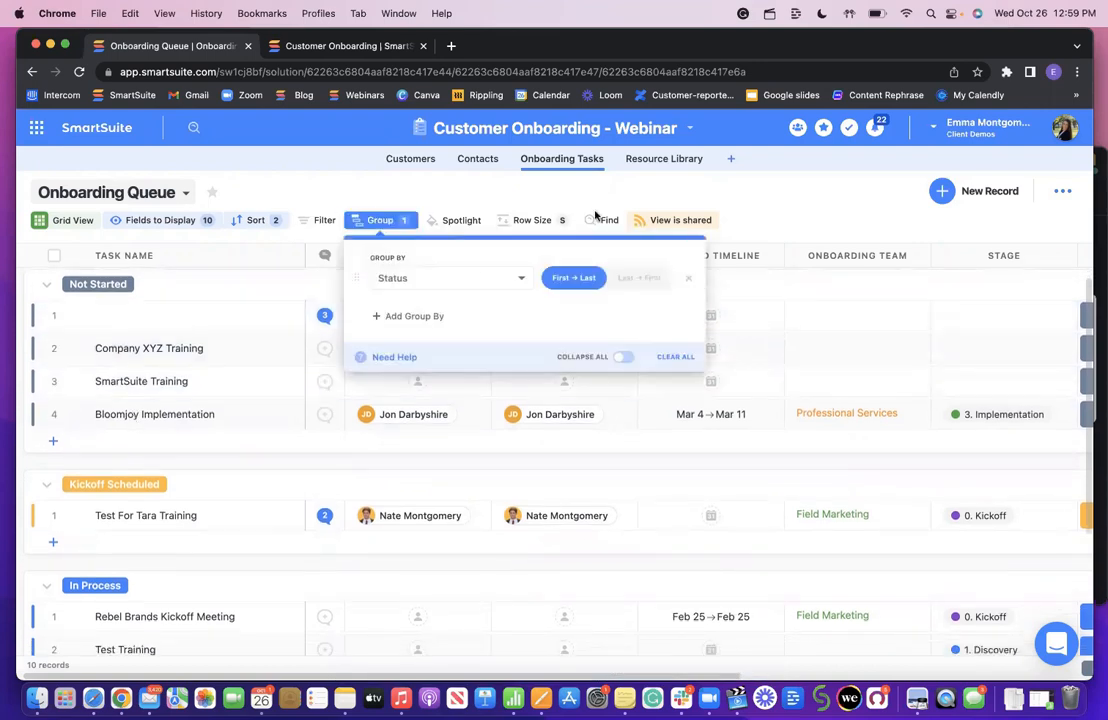
{"action": "left_click", "coordinate": [692, 278]}
{"action": "left_click", "coordinate": [818, 210]}
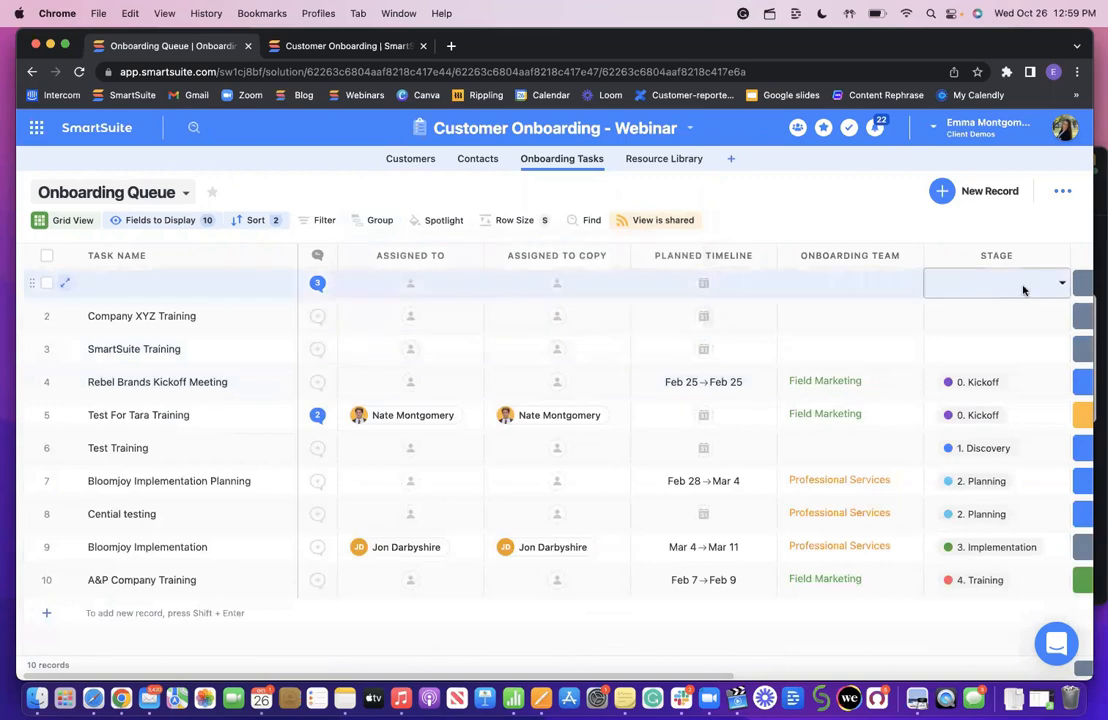
{"action": "left_click_drag", "start_coordinate": [1083, 251], "coordinate": [576, 282]}
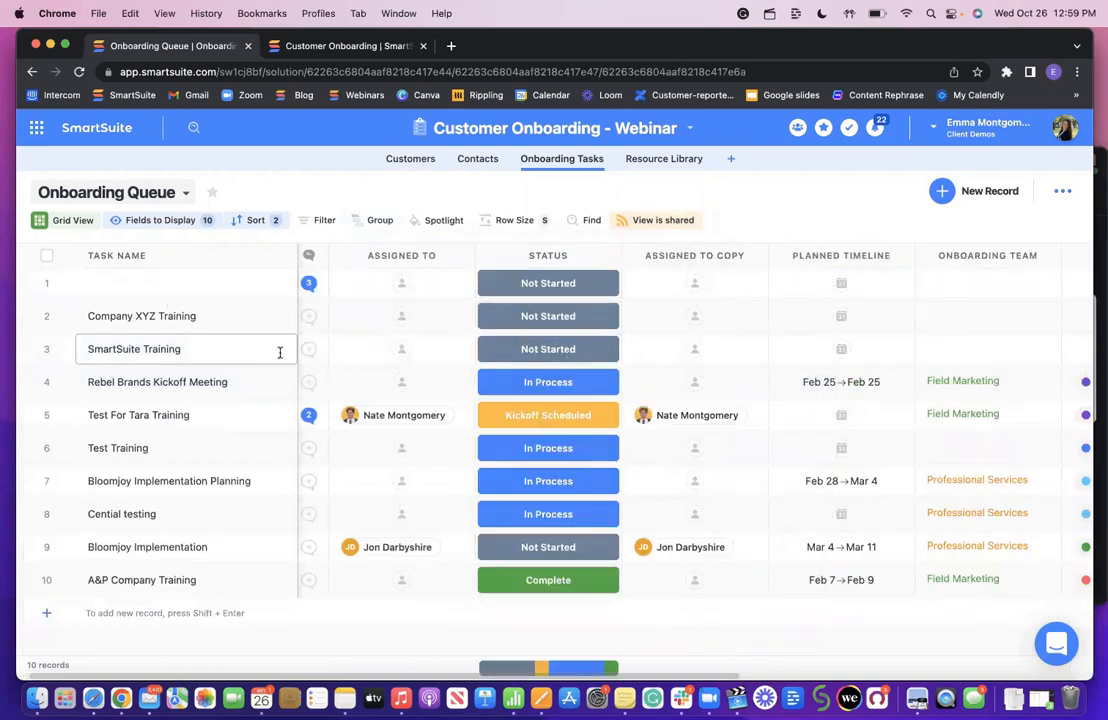
Bulk-set the Status of the first three onboarding tasks to Complete and clear the record selection
{"action": "left_click", "coordinate": [46, 316]}
{"action": "left_click", "coordinate": [46, 283]}
{"action": "left_click", "coordinate": [46, 350]}
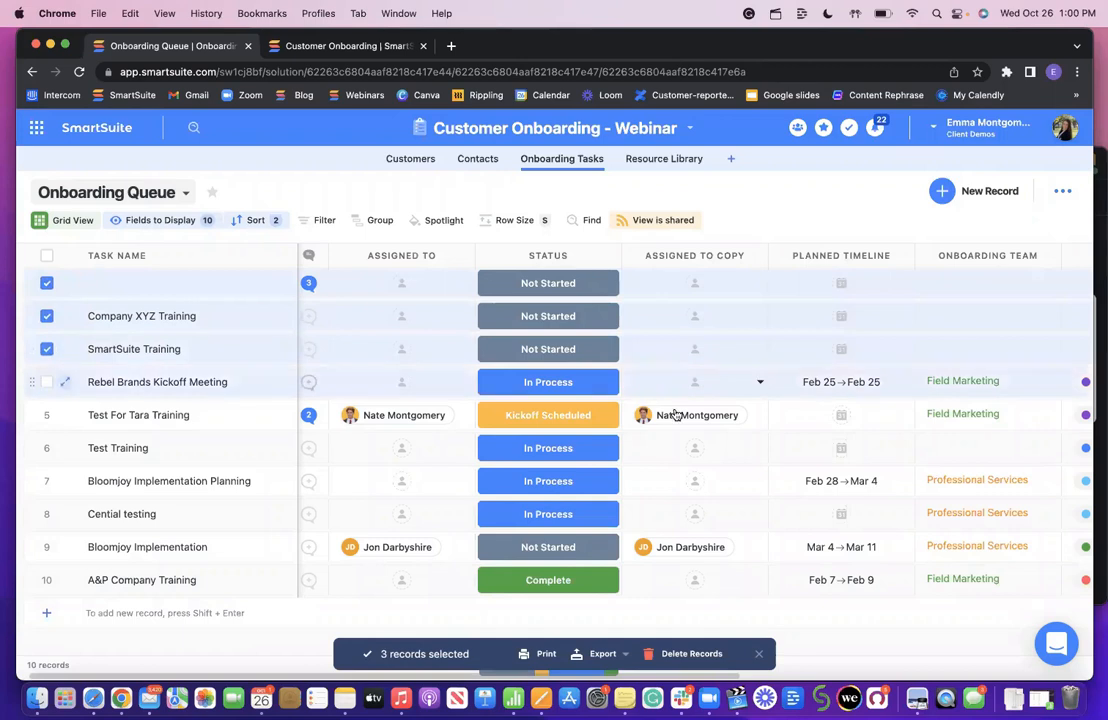
{"action": "left_click", "coordinate": [604, 285]}
{"action": "left_click", "coordinate": [549, 410]}
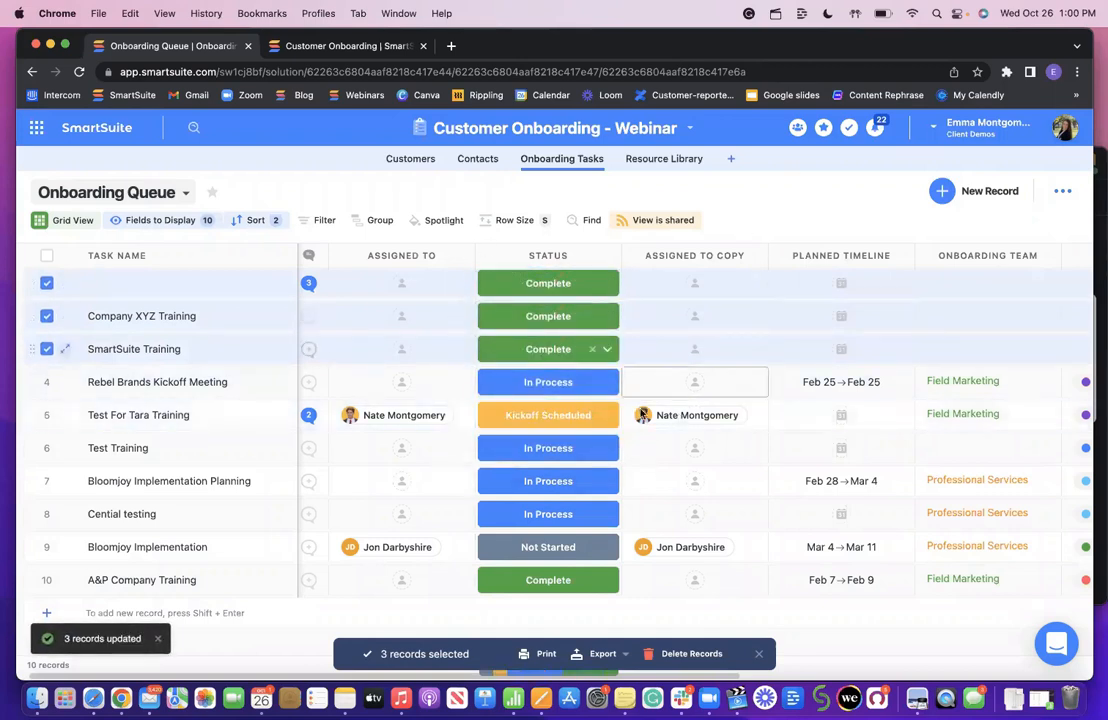
{"action": "left_click", "coordinate": [758, 656]}
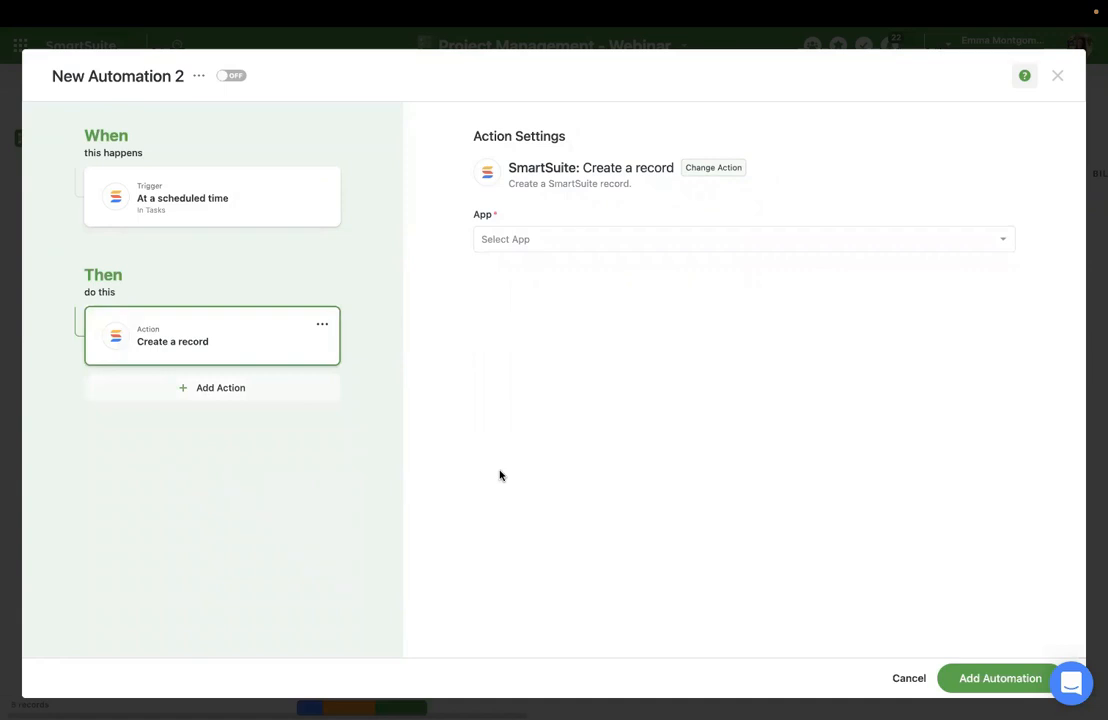
Discard the New Automation 2 draft and close the Project Management - Webinar solution's automations list
{"action": "left_click", "coordinate": [1059, 79]}
{"action": "left_click", "coordinate": [532, 422]}
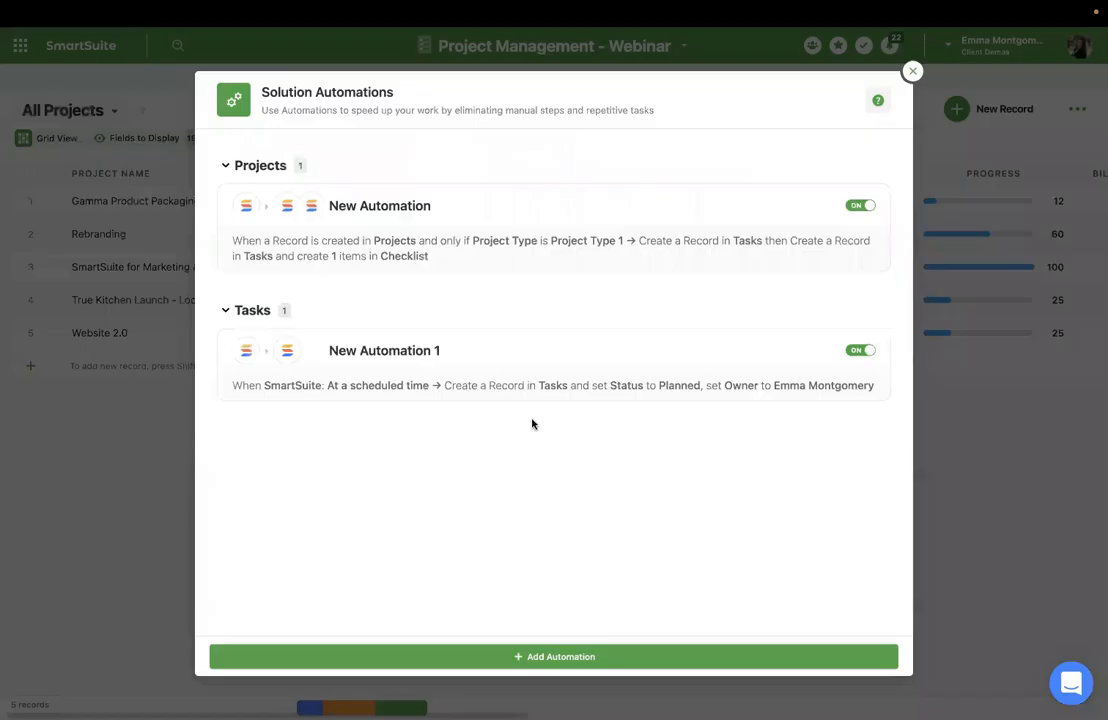
{"action": "left_click", "coordinate": [912, 74]}
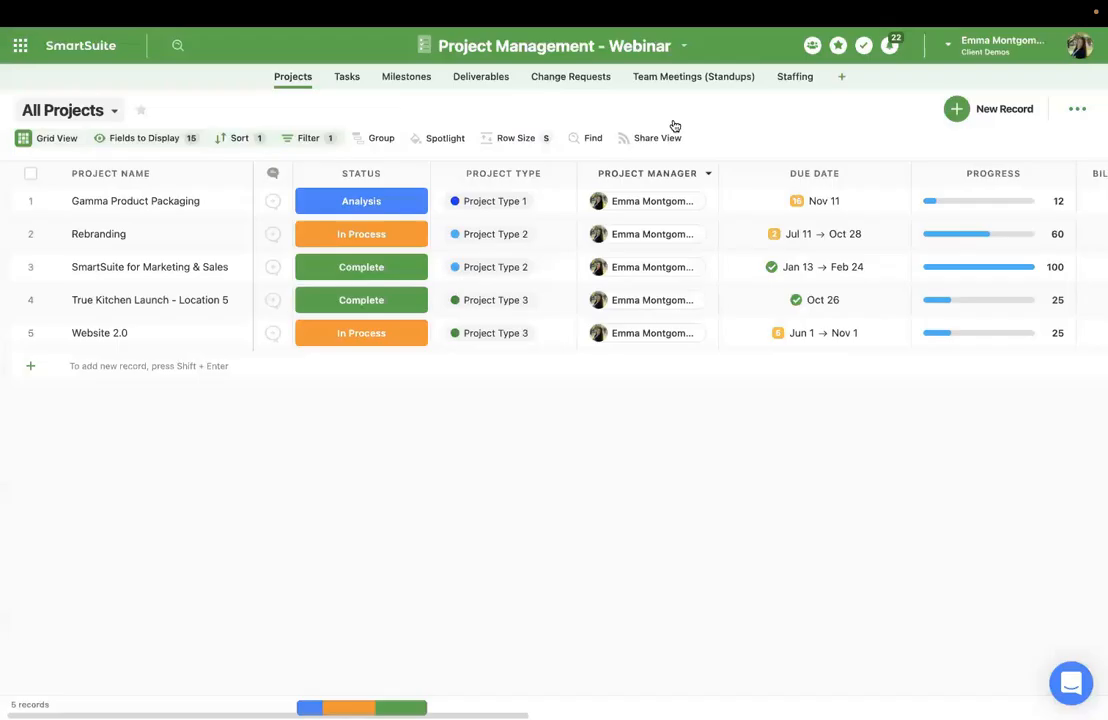
Set the Projects app to Override Solution Permissions, check the access levels offered for members, and save the app permissions
{"action": "left_click", "coordinate": [555, 46]}
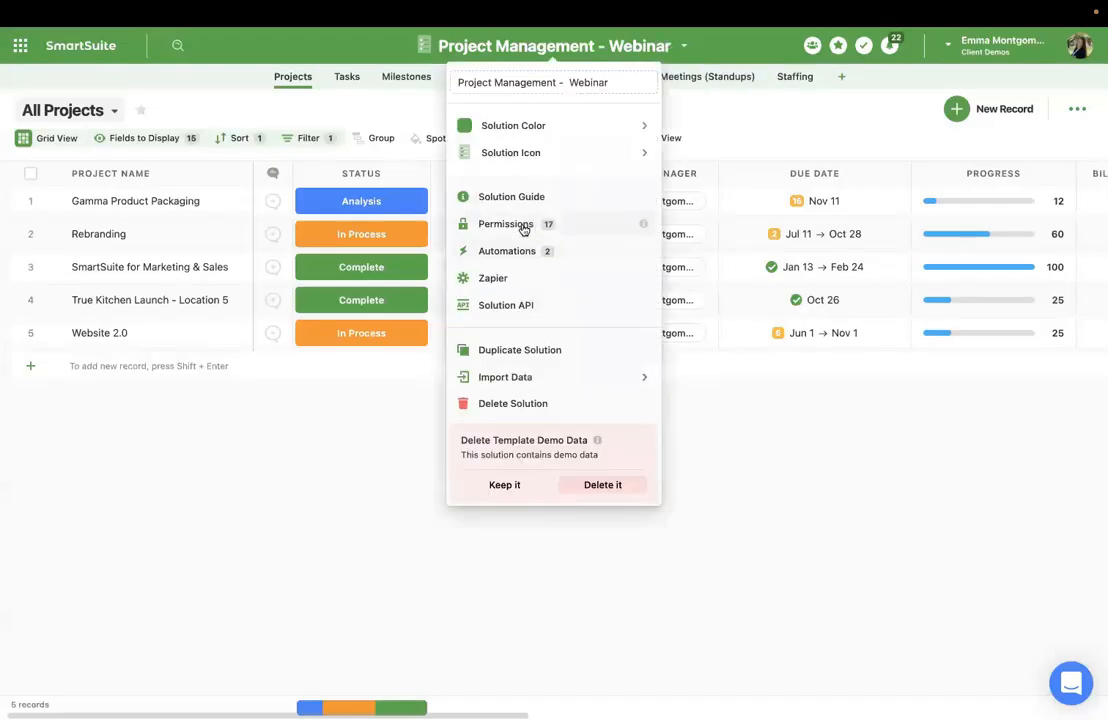
{"action": "left_click", "coordinate": [714, 131]}
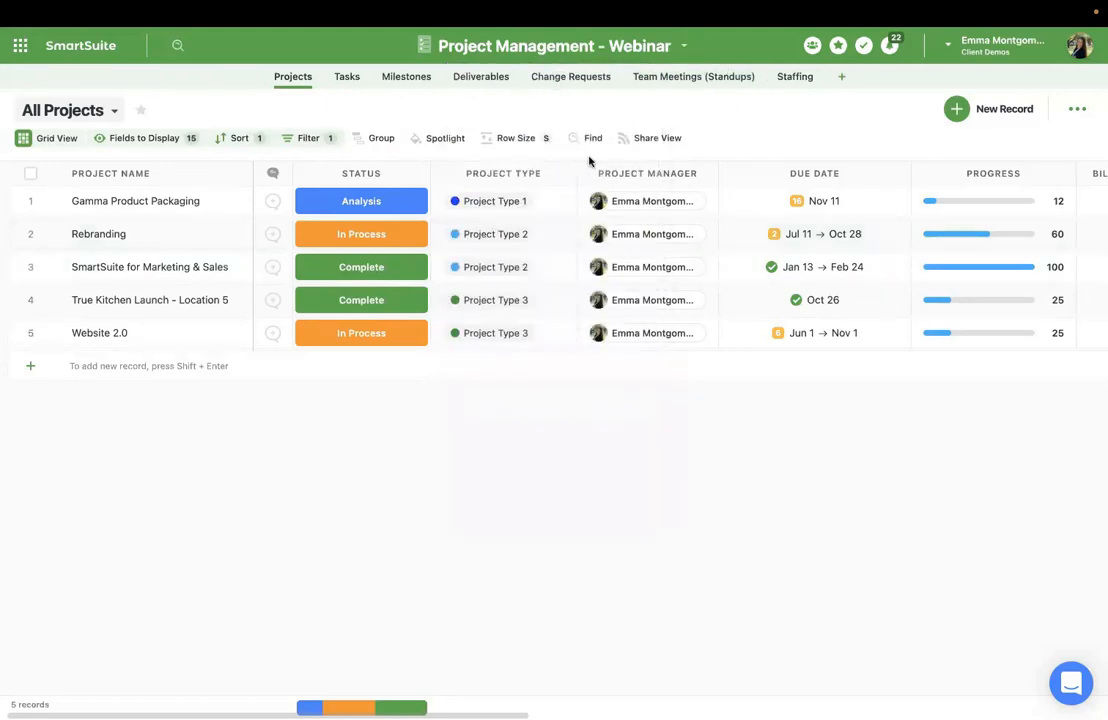
{"action": "left_click", "coordinate": [316, 78]}
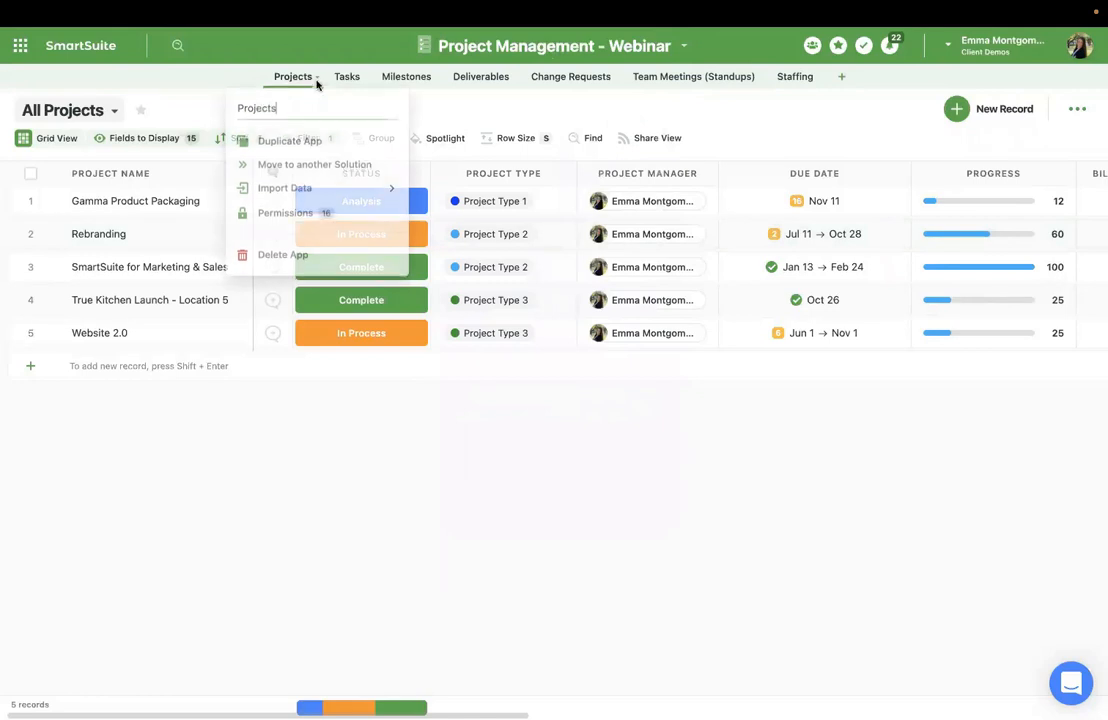
{"action": "left_click", "coordinate": [299, 213]}
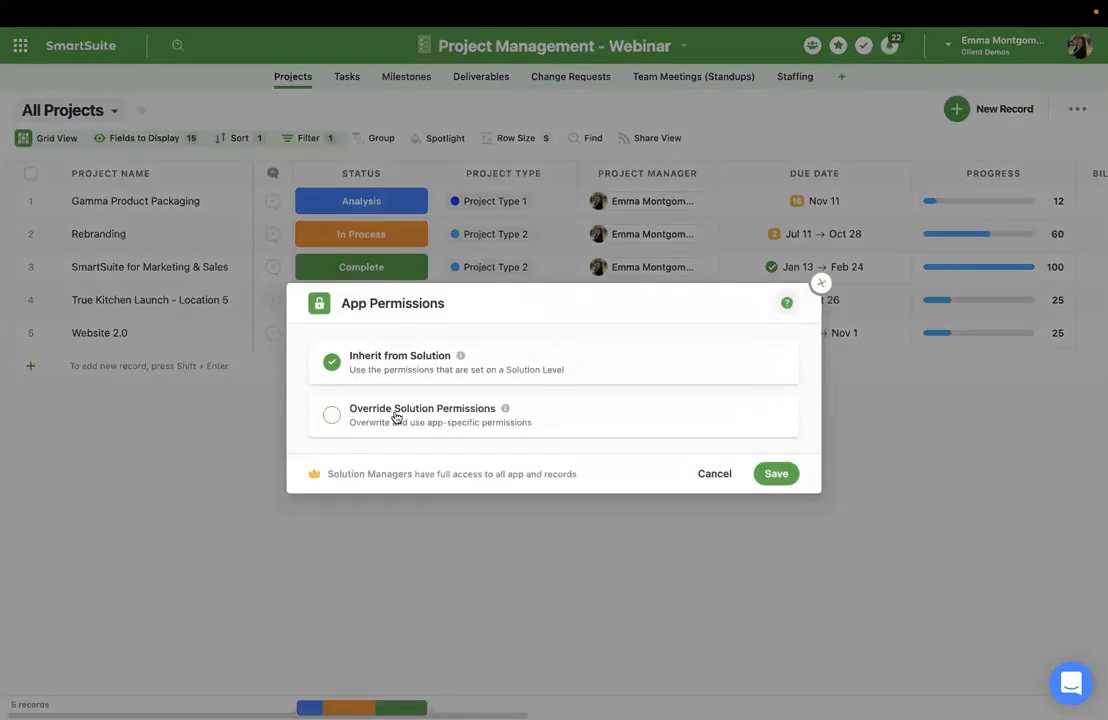
{"action": "left_click", "coordinate": [332, 415]}
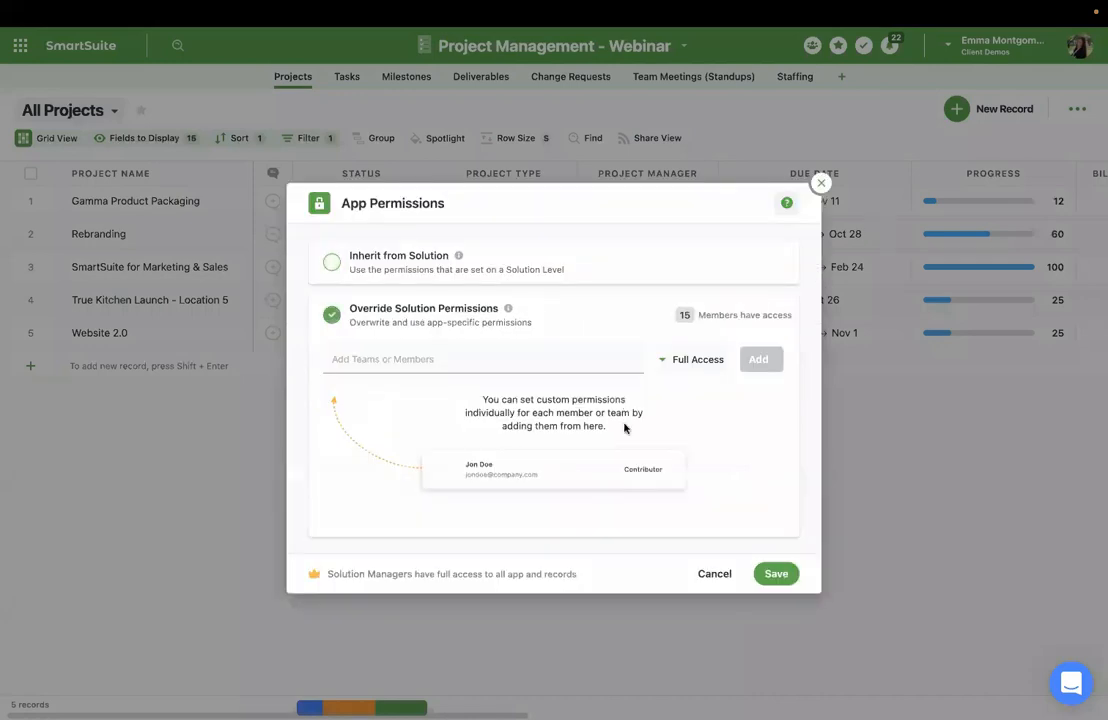
{"action": "left_click", "coordinate": [700, 359]}
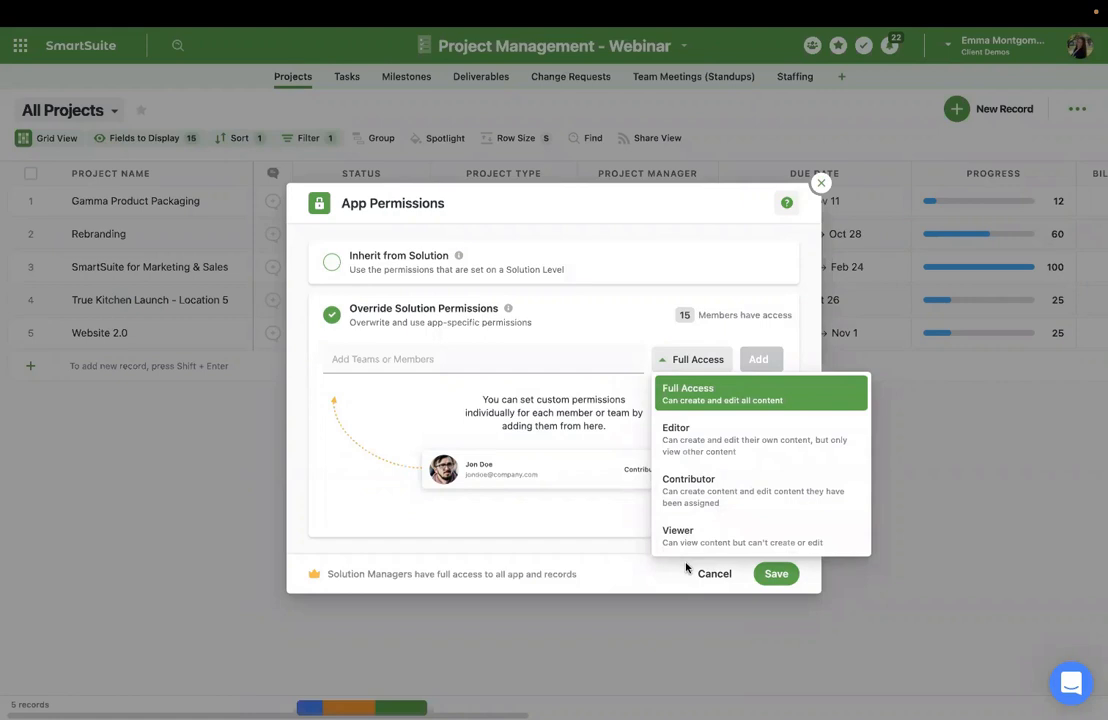
{"action": "left_click", "coordinate": [775, 574]}
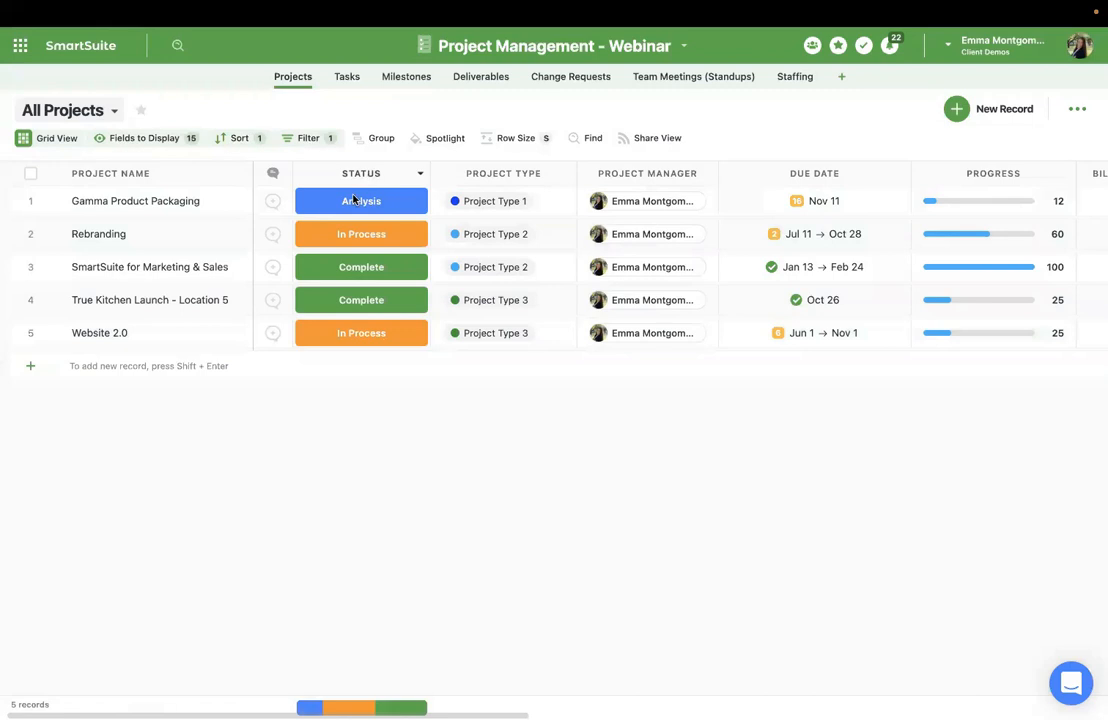
Check the field permissions option for the Progress field in the Gamma Product Packaging record and close the record
{"action": "left_click", "coordinate": [419, 175]}
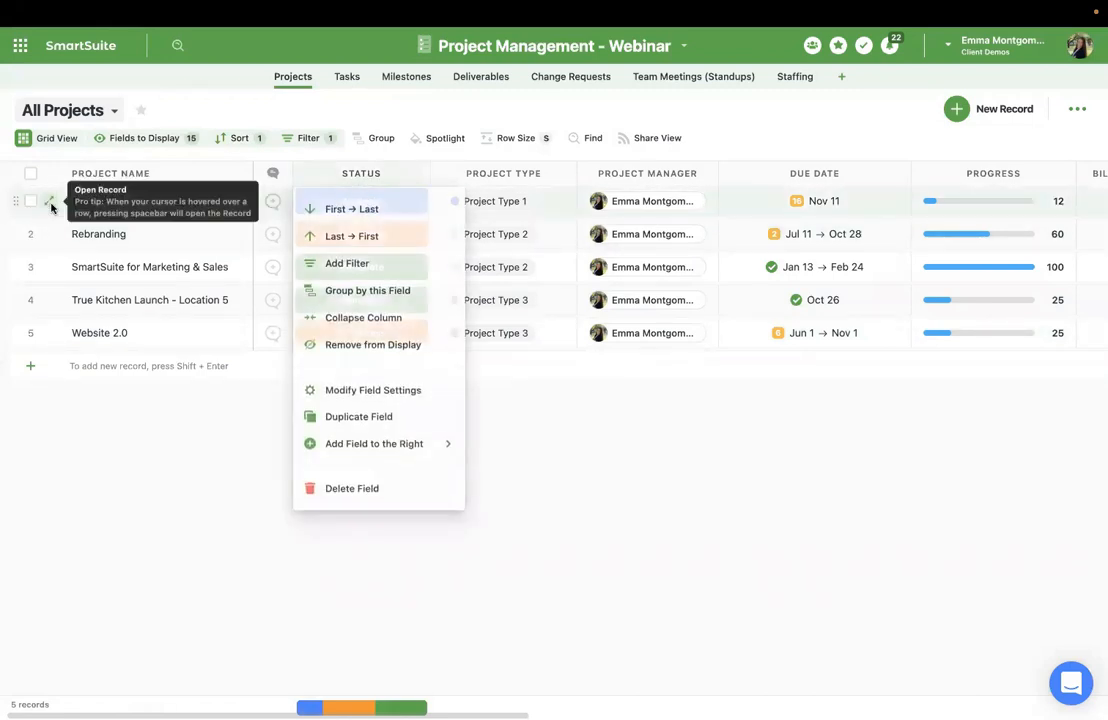
{"action": "left_click", "coordinate": [46, 200]}
{"action": "left_click", "coordinate": [533, 337]}
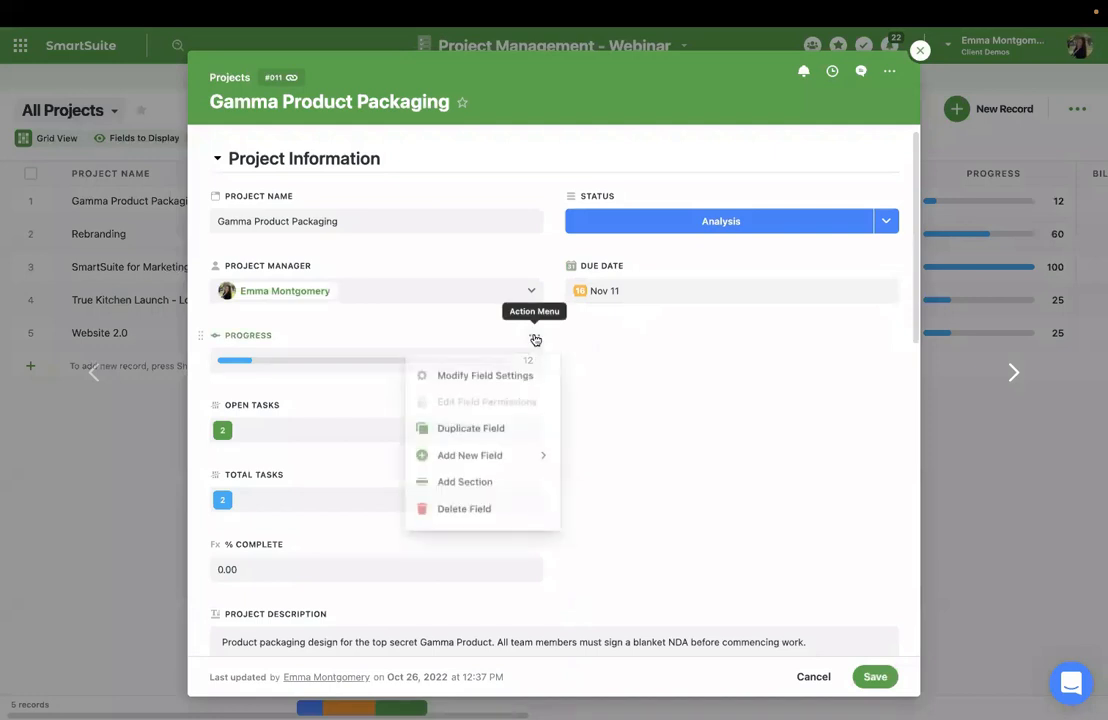
{"action": "mouse_move", "coordinate": [460, 453]}
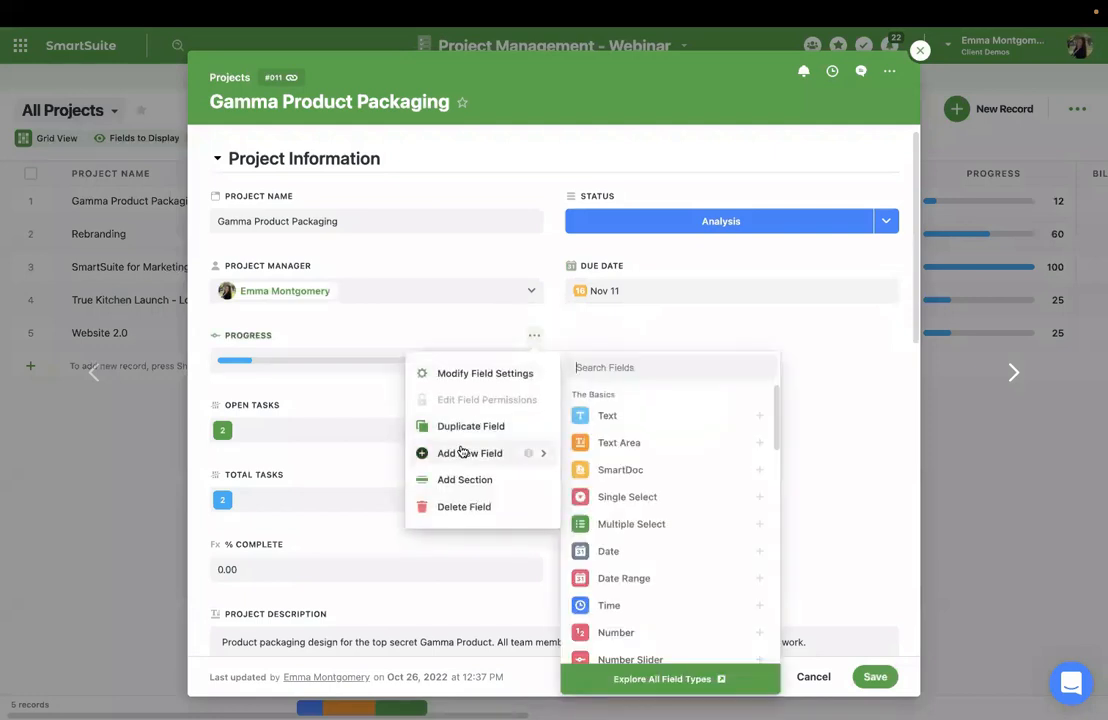
{"action": "mouse_move", "coordinate": [487, 403]}
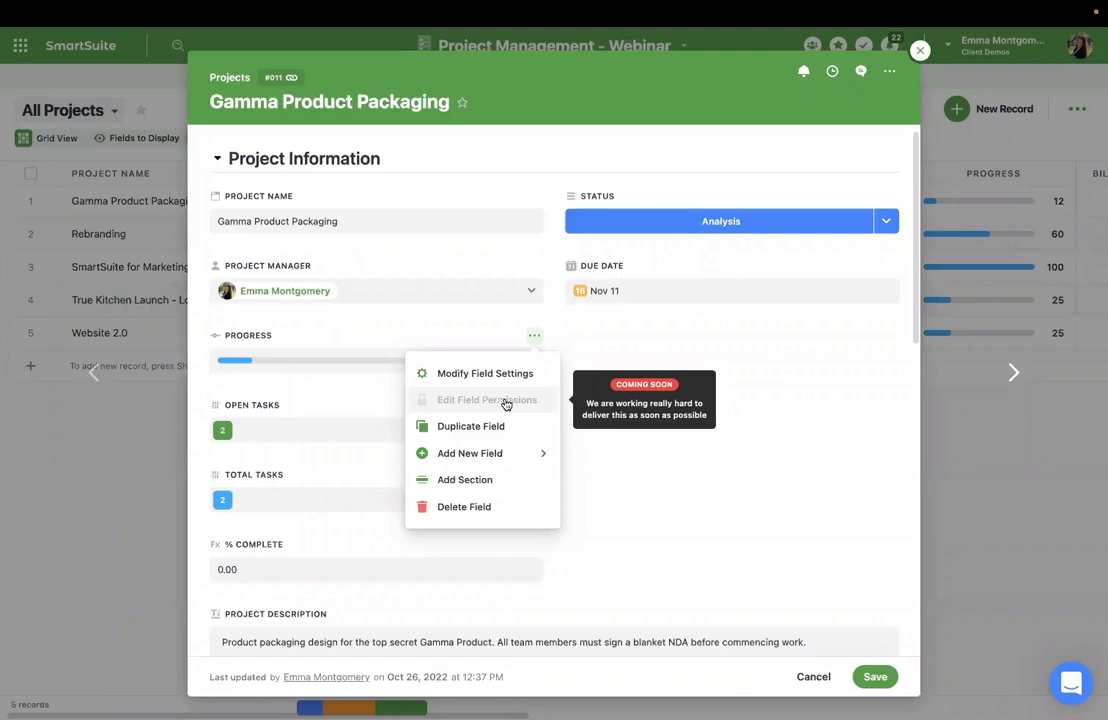
{"action": "left_click", "coordinate": [603, 378]}
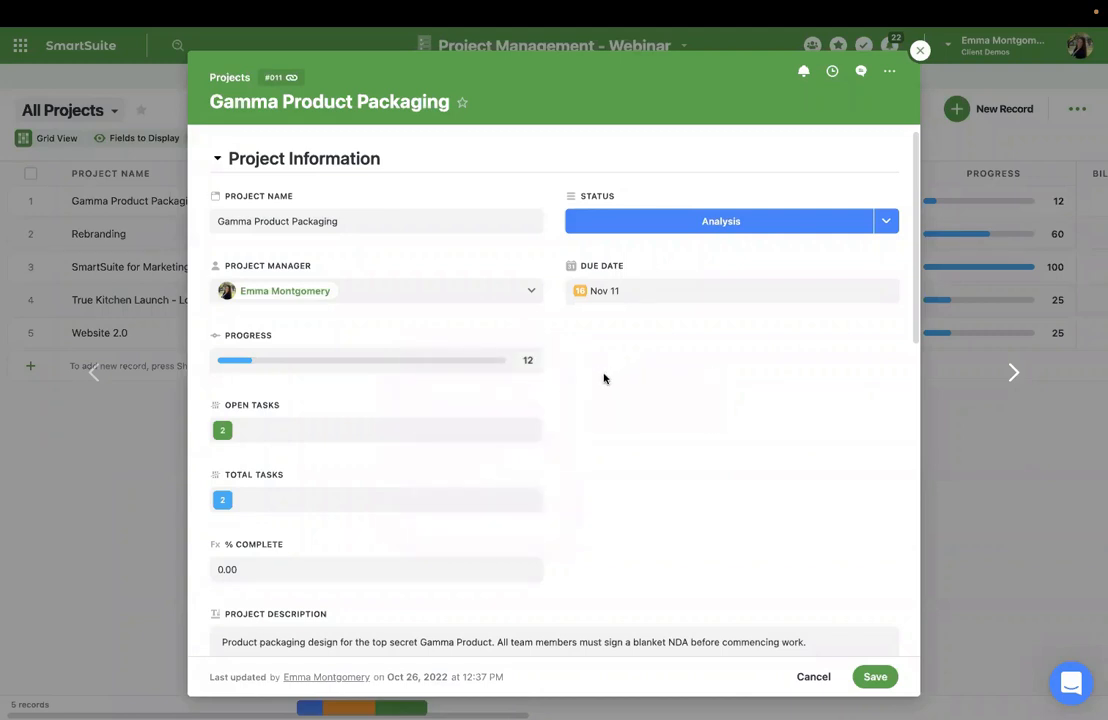
{"action": "left_click", "coordinate": [919, 51]}
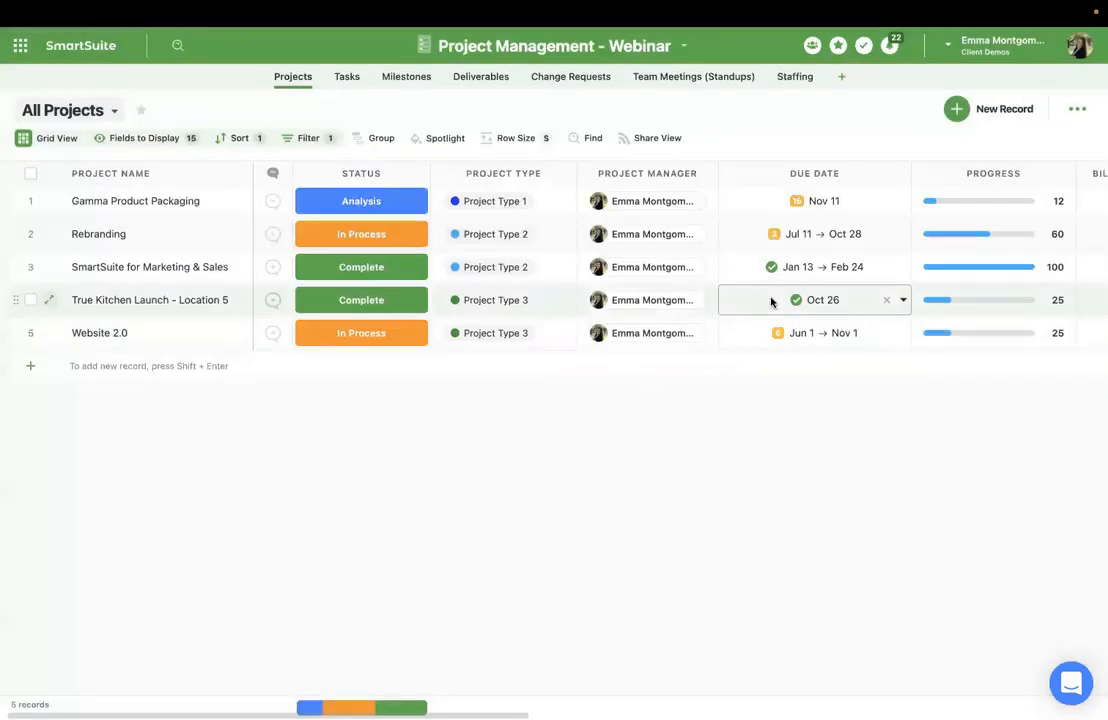
Add a Time Tracking Log field after Project Documents in the All Projects view
{"action": "scroll", "coordinate": [769, 299], "scroll_direction": "right", "scroll_amount": 3}
{"action": "scroll", "coordinate": [700, 330], "scroll_direction": "left", "scroll_amount": 2}
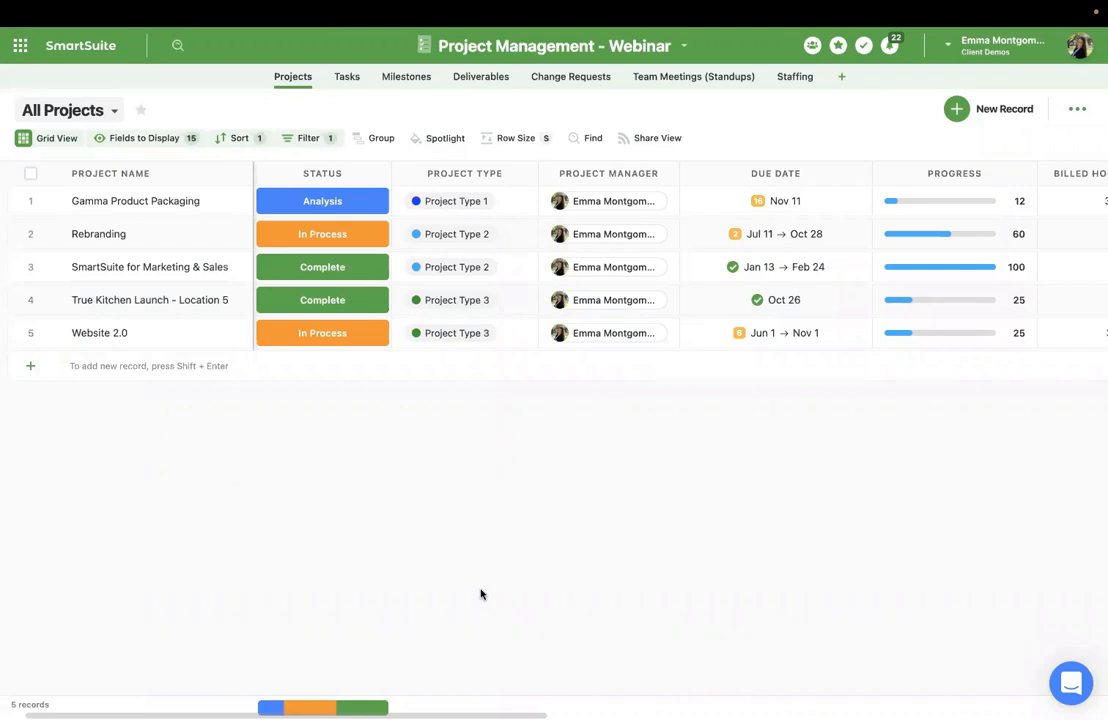
{"action": "scroll", "coordinate": [769, 267], "scroll_direction": "right", "scroll_amount": 6}
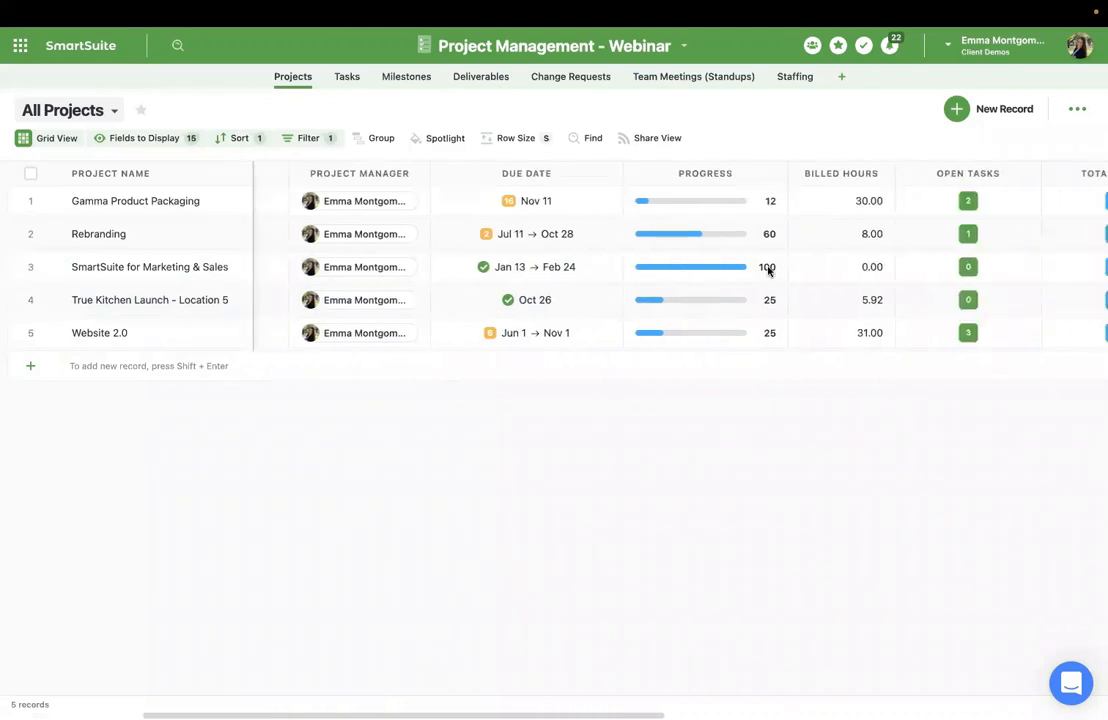
{"action": "scroll", "coordinate": [769, 270], "scroll_direction": "right", "scroll_amount": 6}
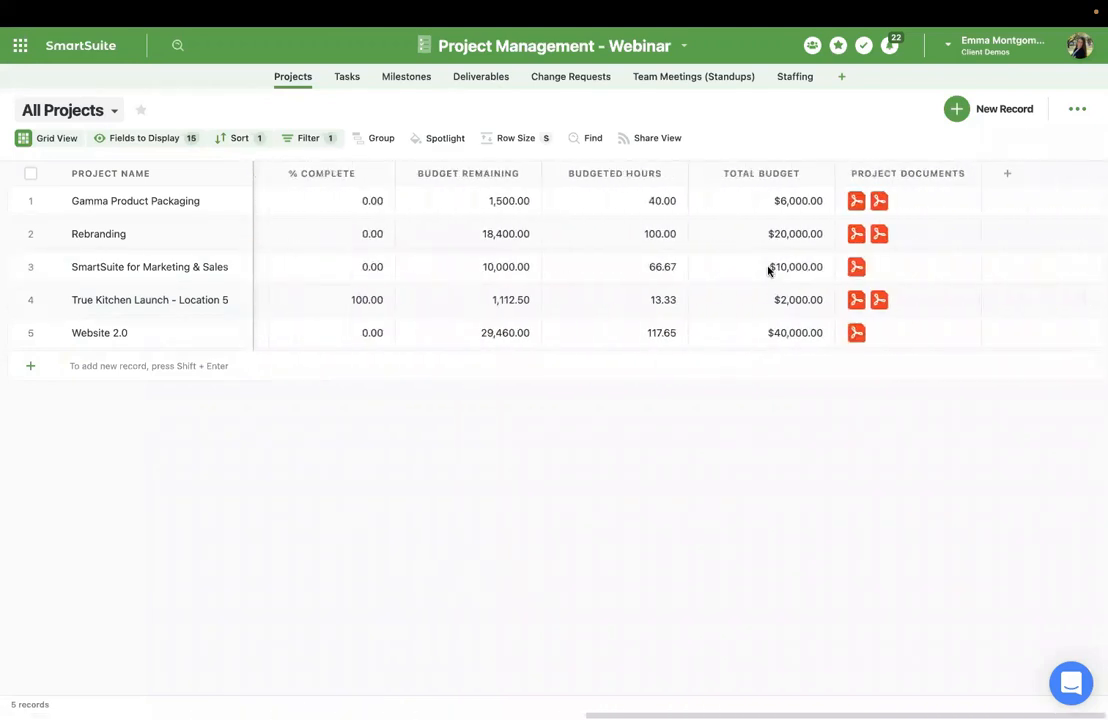
{"action": "left_click", "coordinate": [1010, 176]}
{"action": "type", "text": "time"}
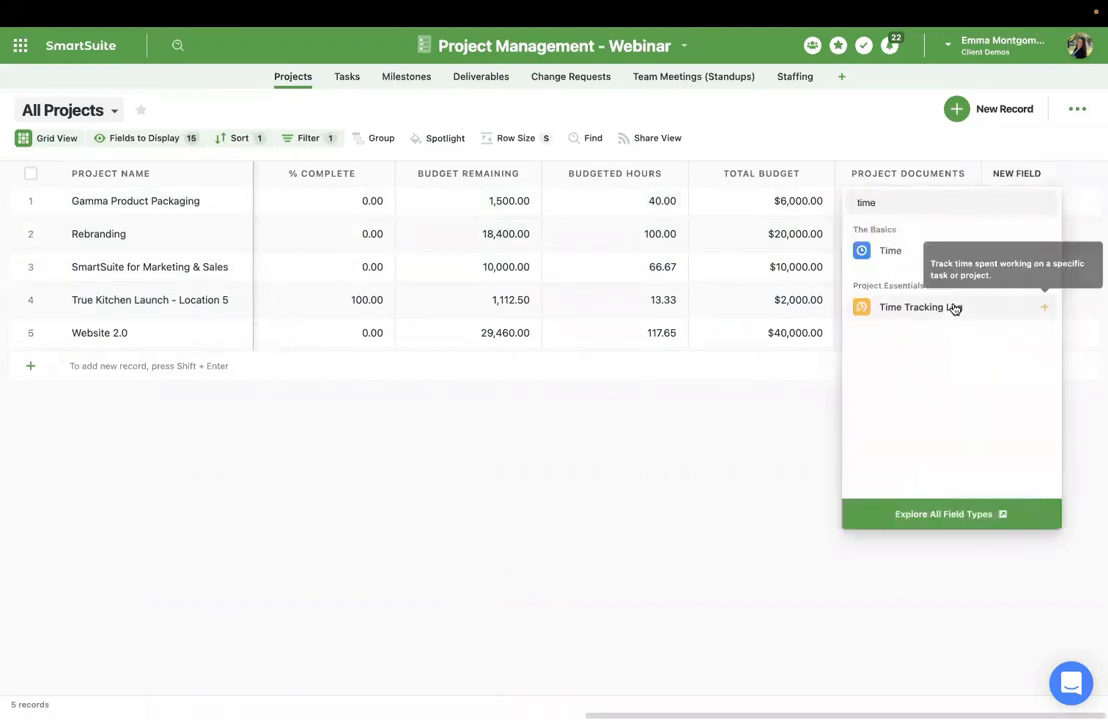
{"action": "left_click", "coordinate": [955, 307]}
{"action": "left_click", "coordinate": [1005, 503]}
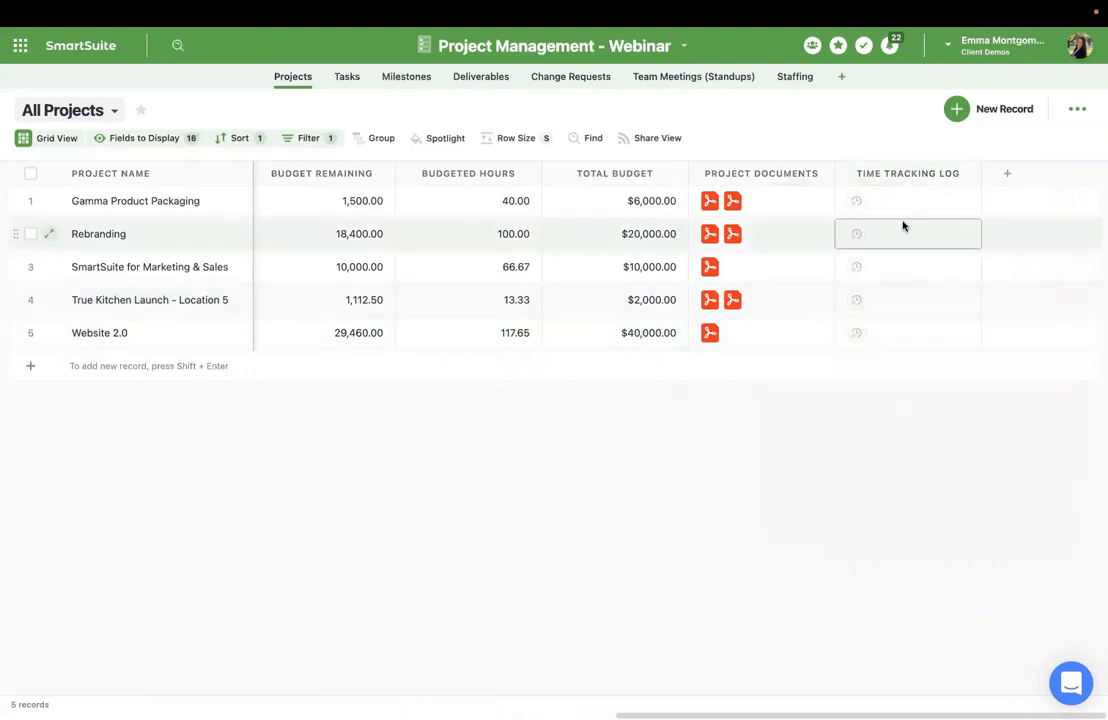
Log 2 hours in the Time Tracking Log of Gamma Product Packaging and expand the member's logged entry
{"action": "left_click", "coordinate": [877, 198]}
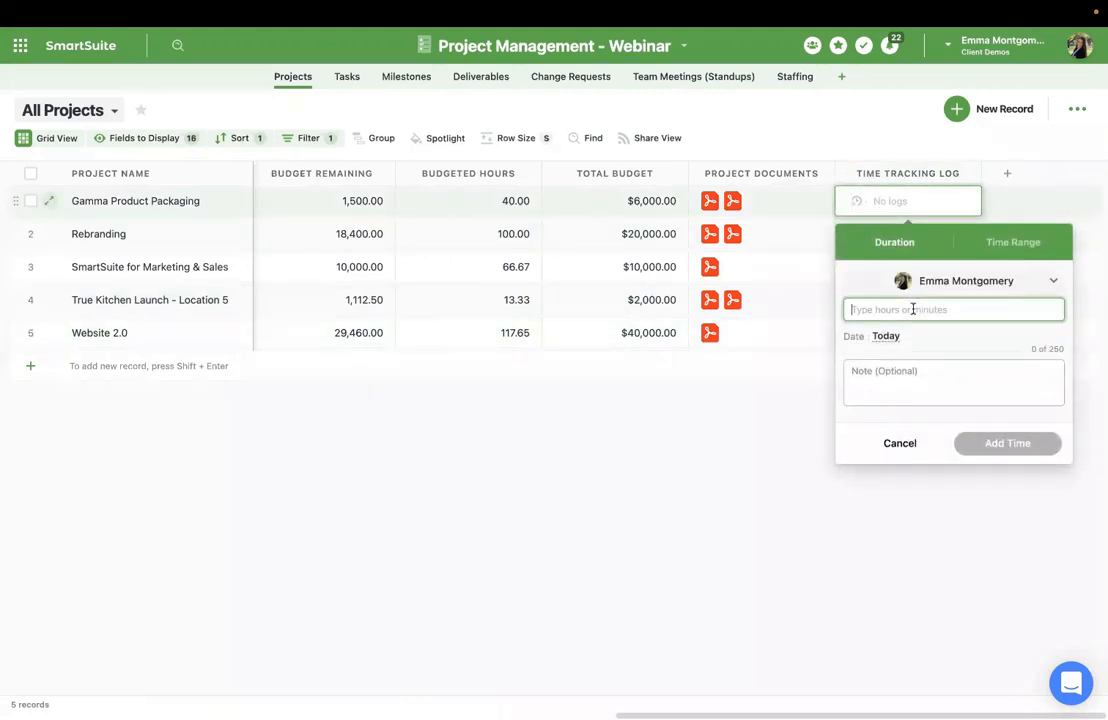
{"action": "type", "text": "2 hours"}
{"action": "key", "text": "Return"}
{"action": "left_click", "coordinate": [947, 205]}
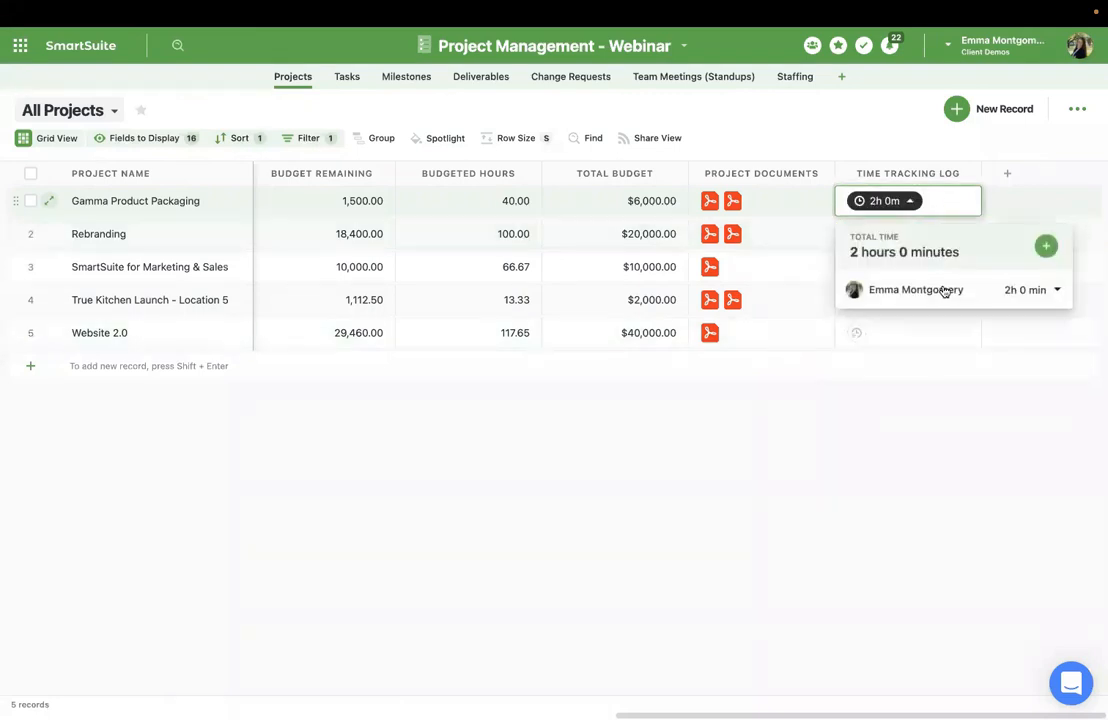
{"action": "left_click", "coordinate": [1054, 290]}
Examine the Time Range entry option and its start times in Gamma Product Packaging's time log, leaving without adding time
{"action": "left_click", "coordinate": [1046, 246]}
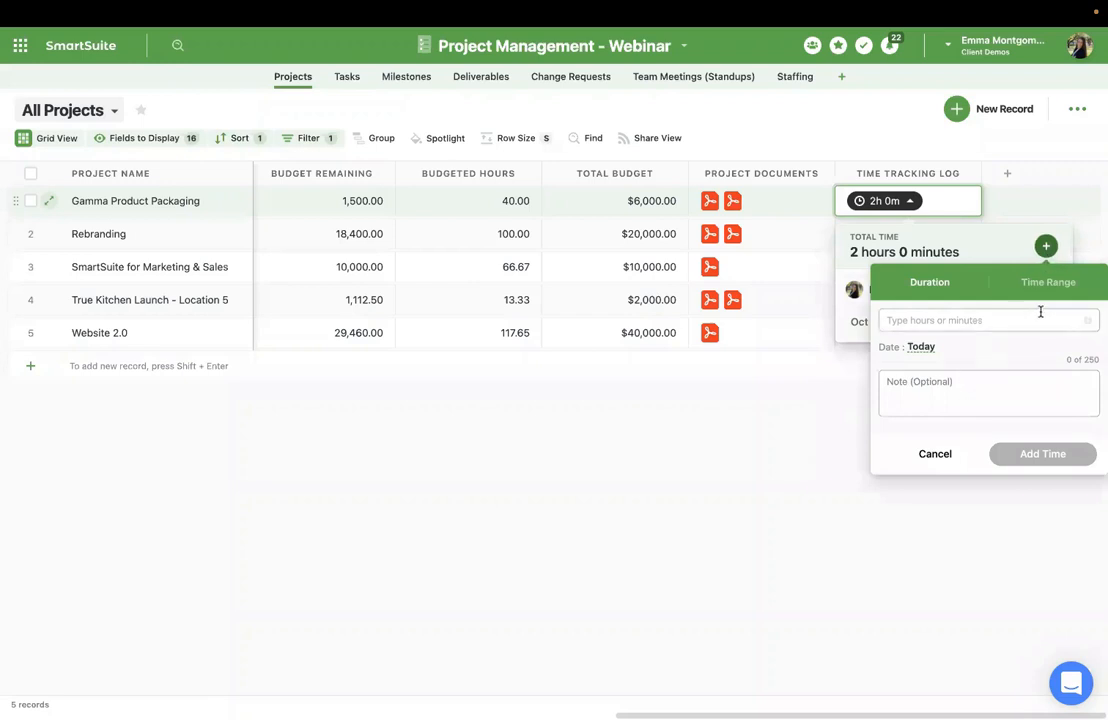
{"action": "left_click", "coordinate": [1042, 281]}
{"action": "left_click", "coordinate": [933, 349]}
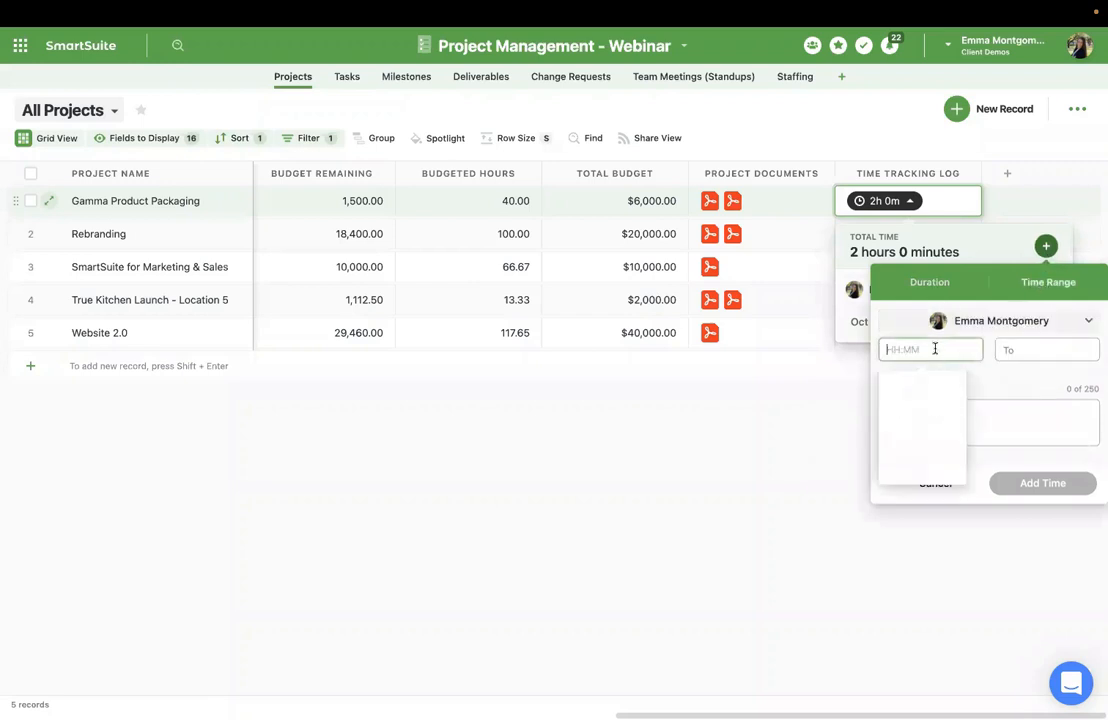
{"action": "scroll", "coordinate": [924, 408], "scroll_direction": "down", "scroll_amount": 2}
{"action": "scroll", "coordinate": [927, 406], "scroll_direction": "down", "scroll_amount": 4}
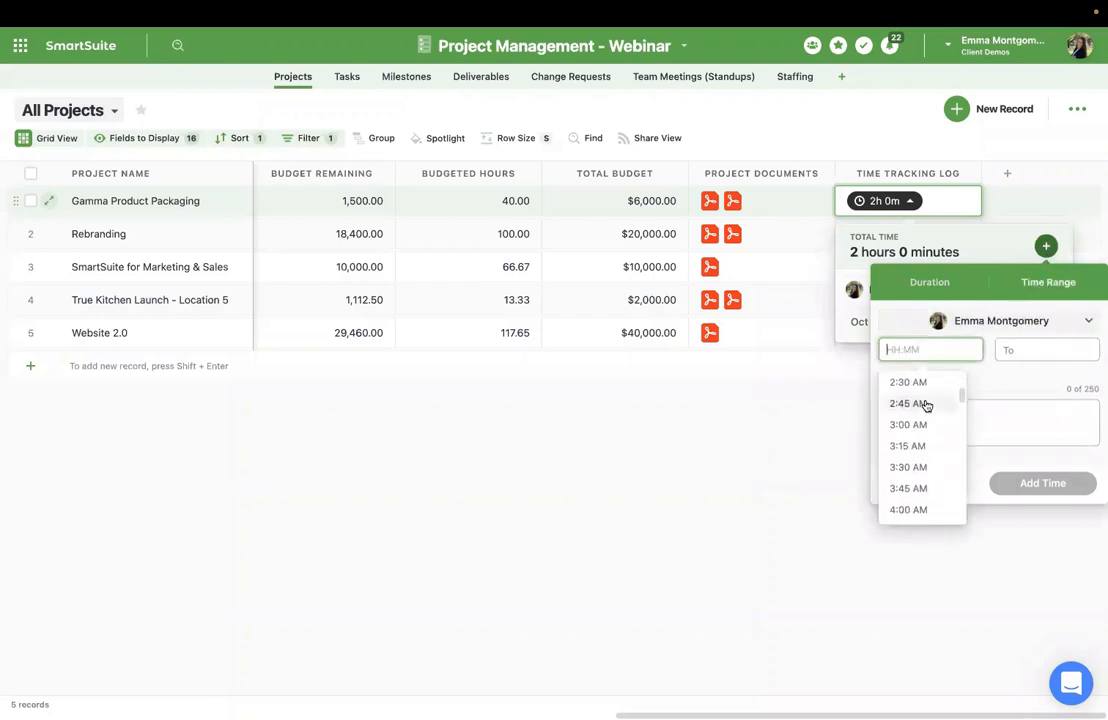
{"action": "left_click", "coordinate": [1044, 405]}
{"action": "left_click", "coordinate": [1044, 248]}
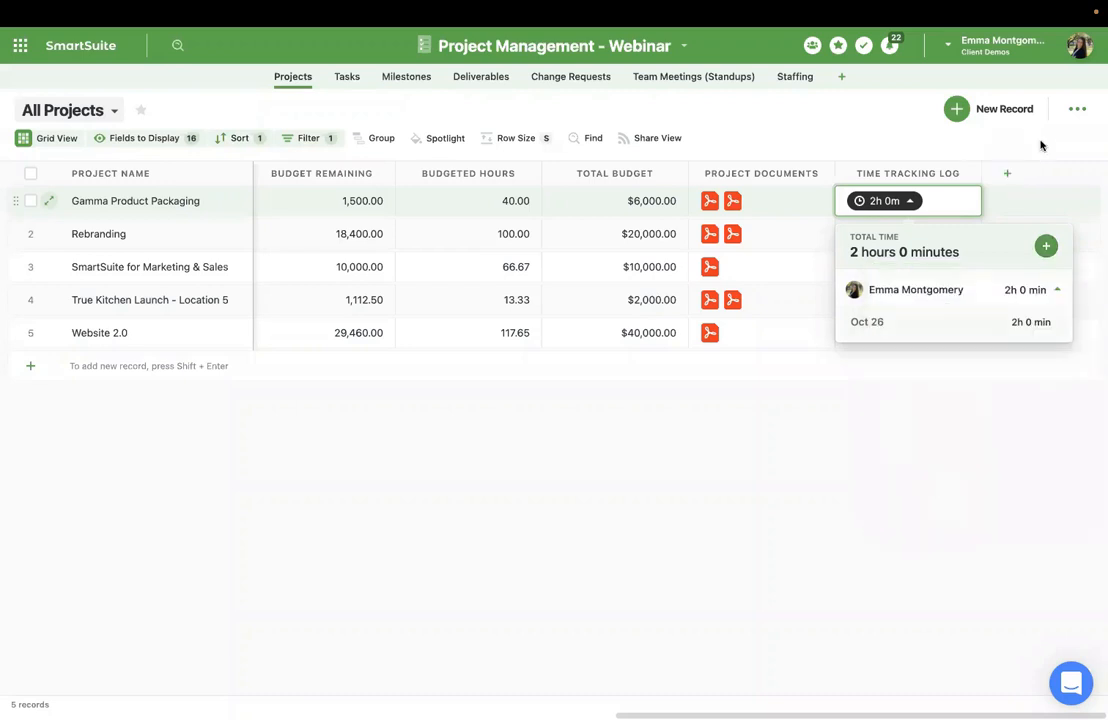
{"action": "left_click", "coordinate": [1044, 143]}
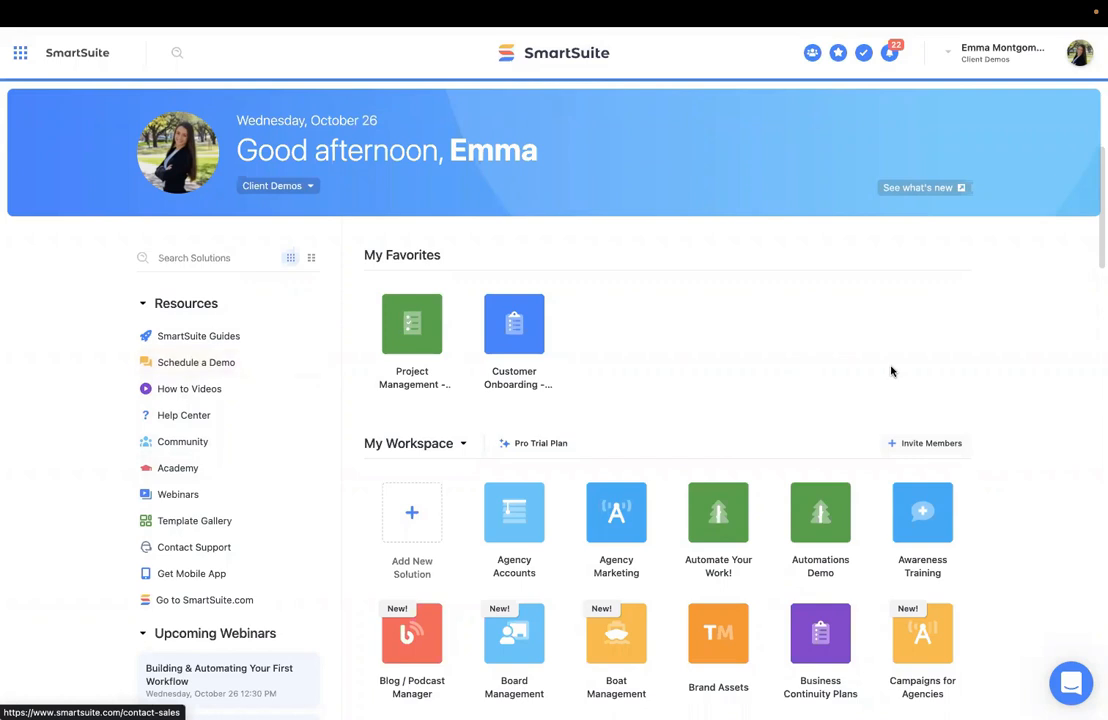
Open the support chat from the workspace home page
{"action": "left_click", "coordinate": [1071, 683]}
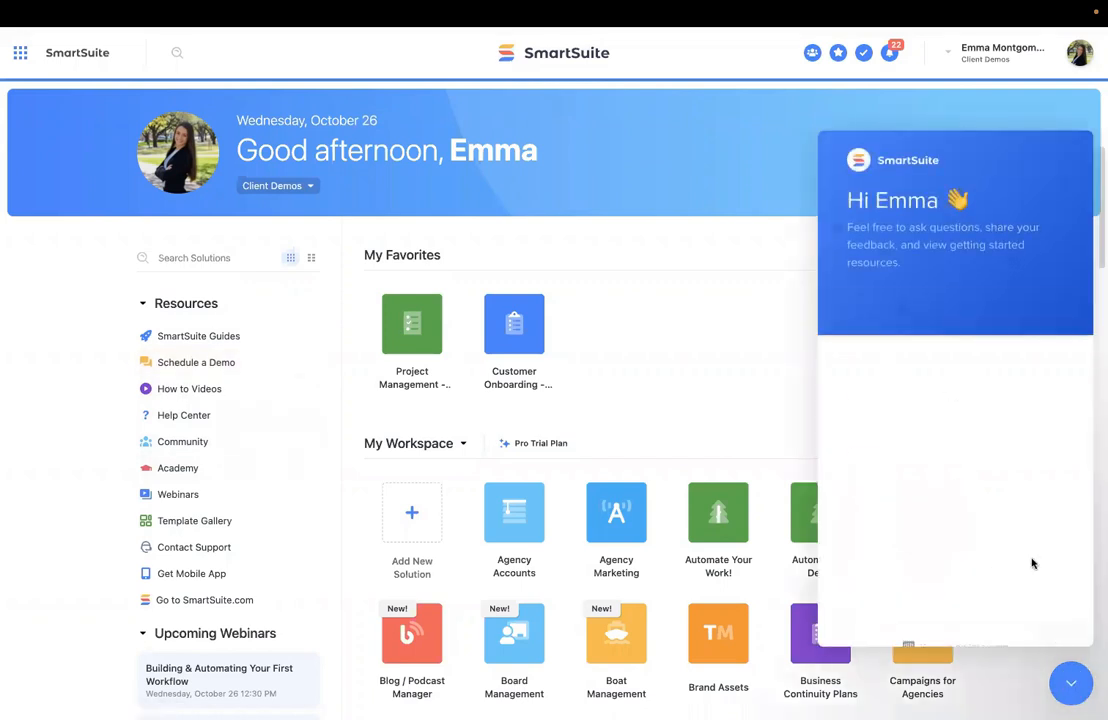